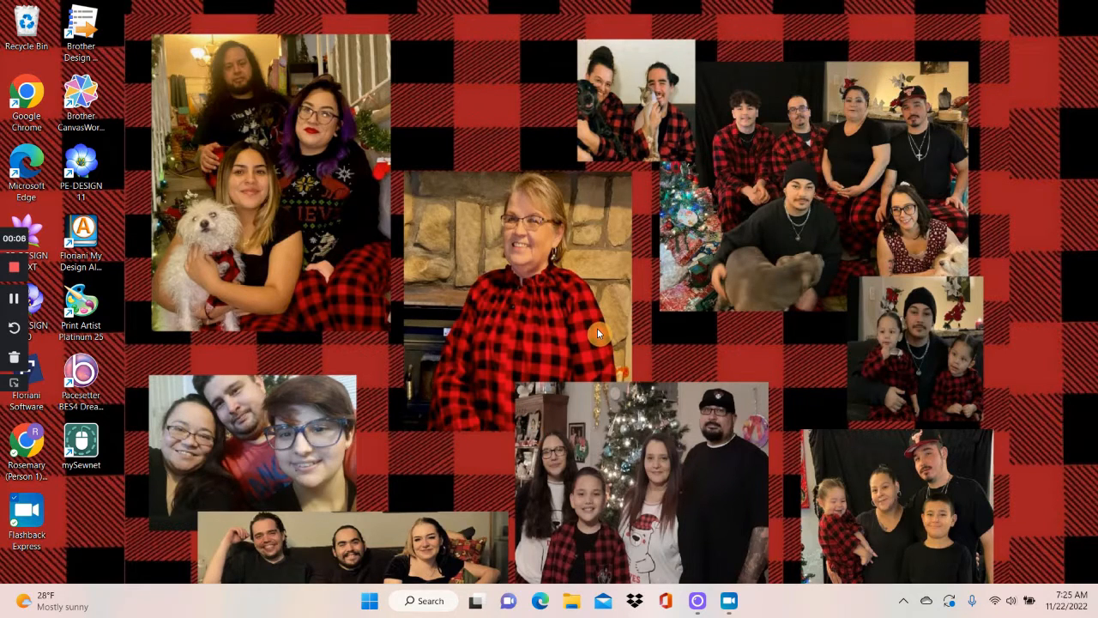
# Launch PE-DESIGN 11 and dismiss the startup wizard to reach a blank design page.
pyautogui.doubleClick(87, 170)
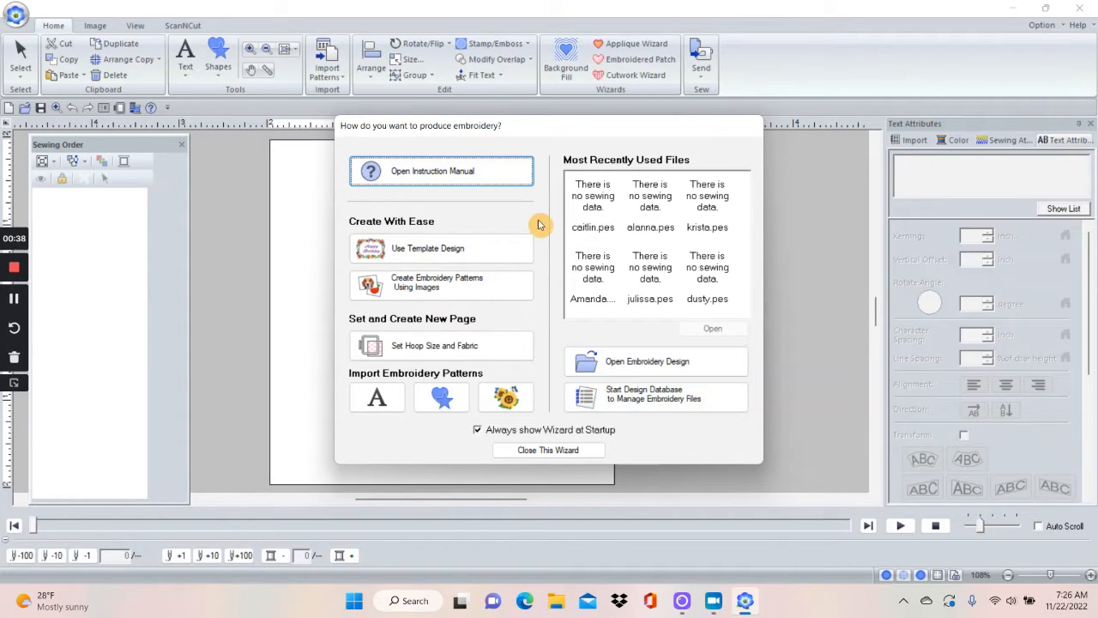
pyautogui.click(542, 452)
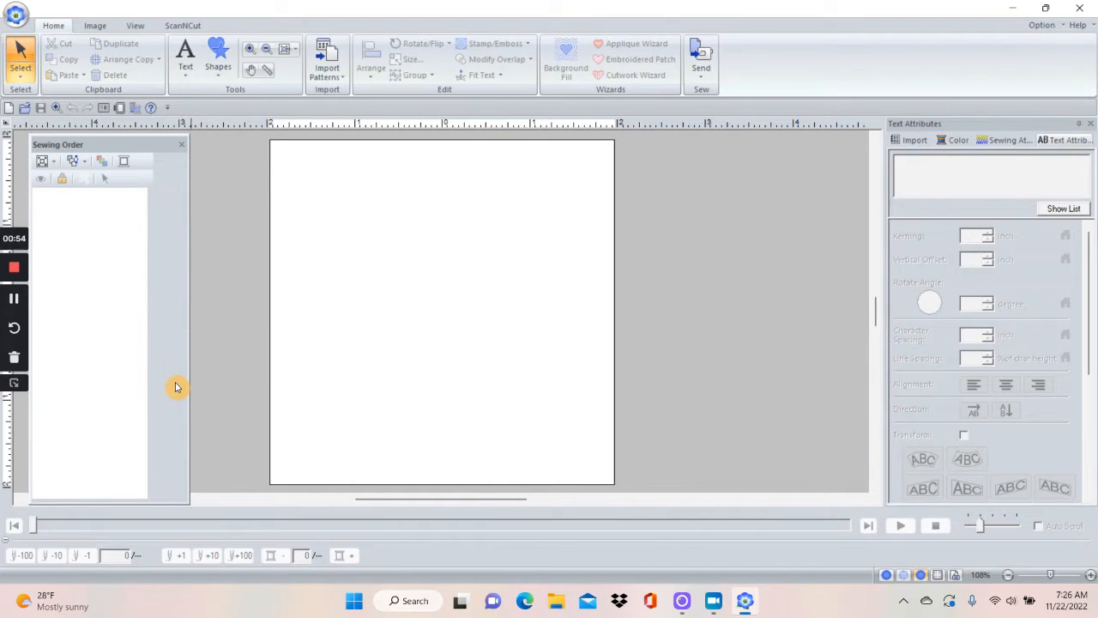
pyautogui.click(13, 383)
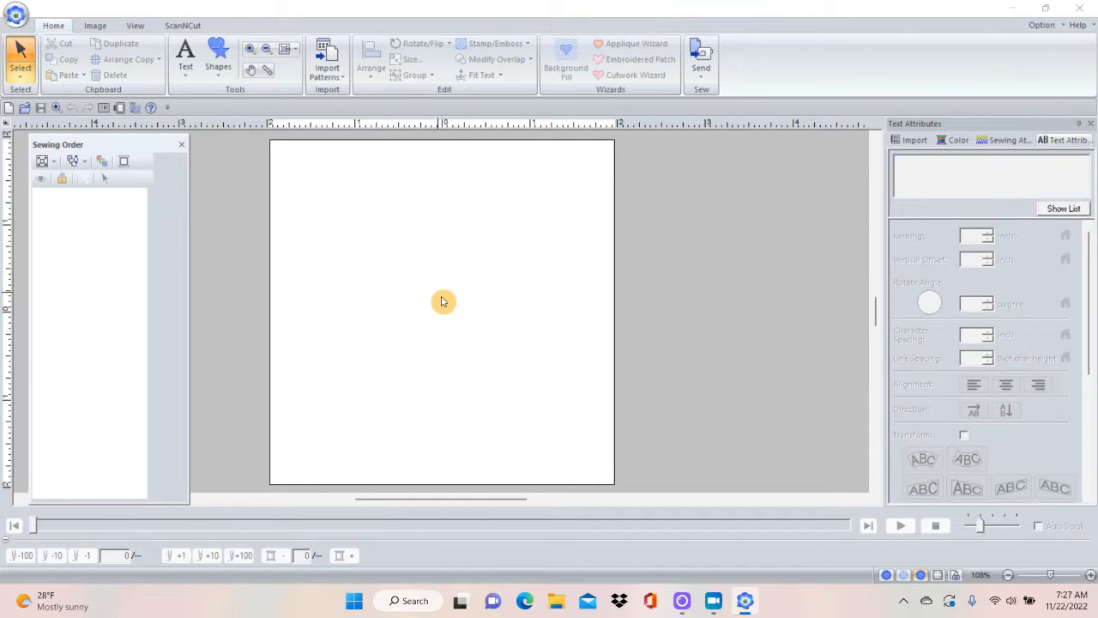
# In the design settings, set the page's hoop size to 9-1/2" x 9-1/2" (Quilt Frame L).
pyautogui.click(14, 20)
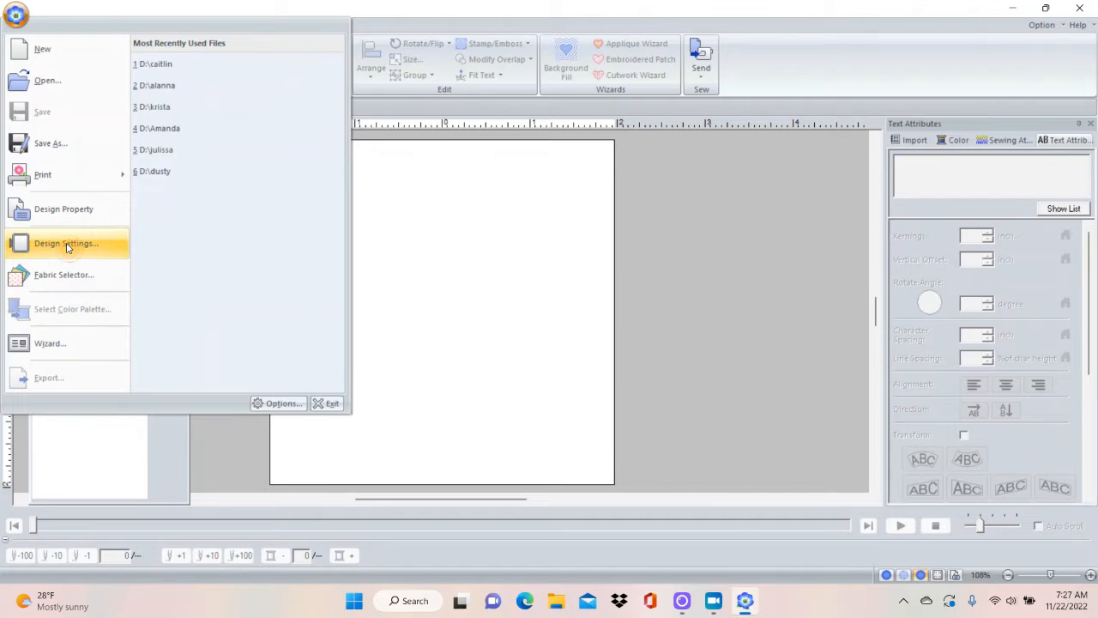
pyautogui.click(67, 246)
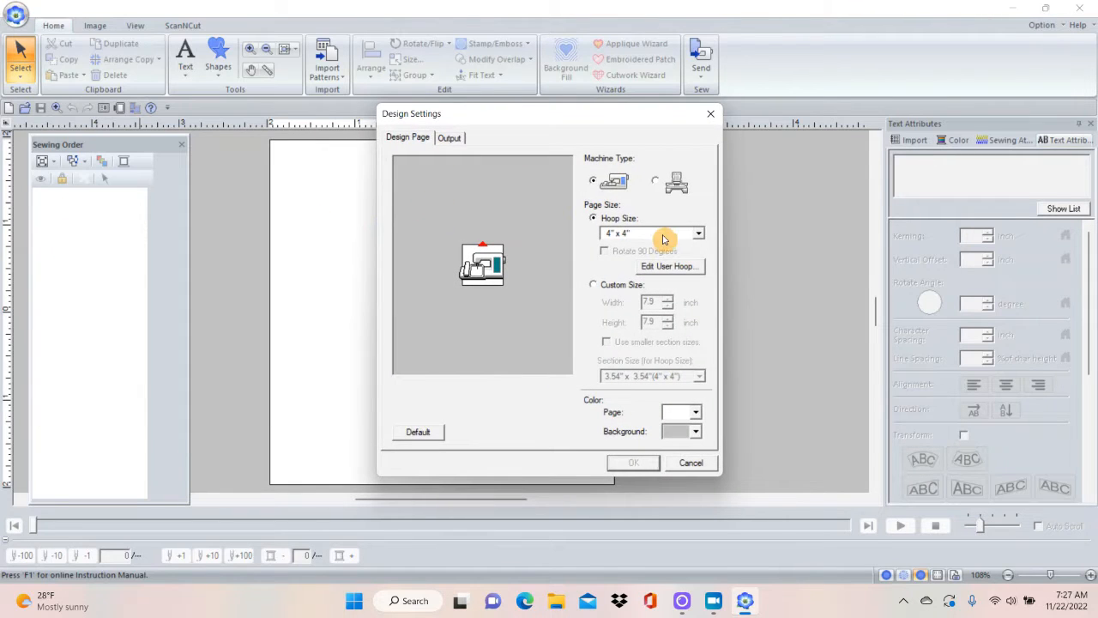
pyautogui.click(699, 235)
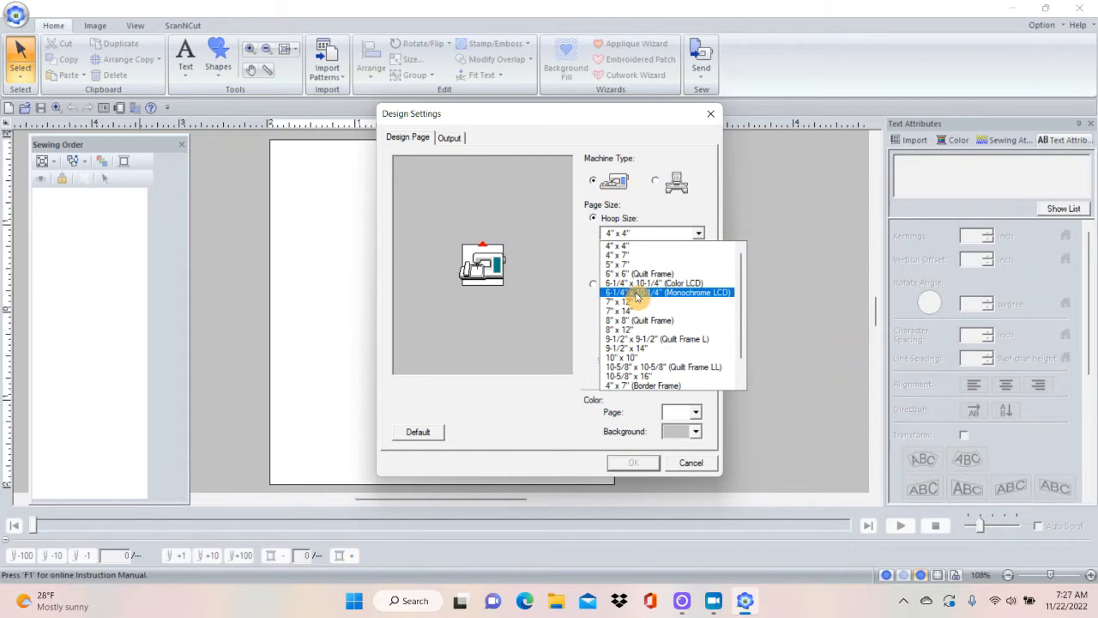
pyautogui.click(645, 340)
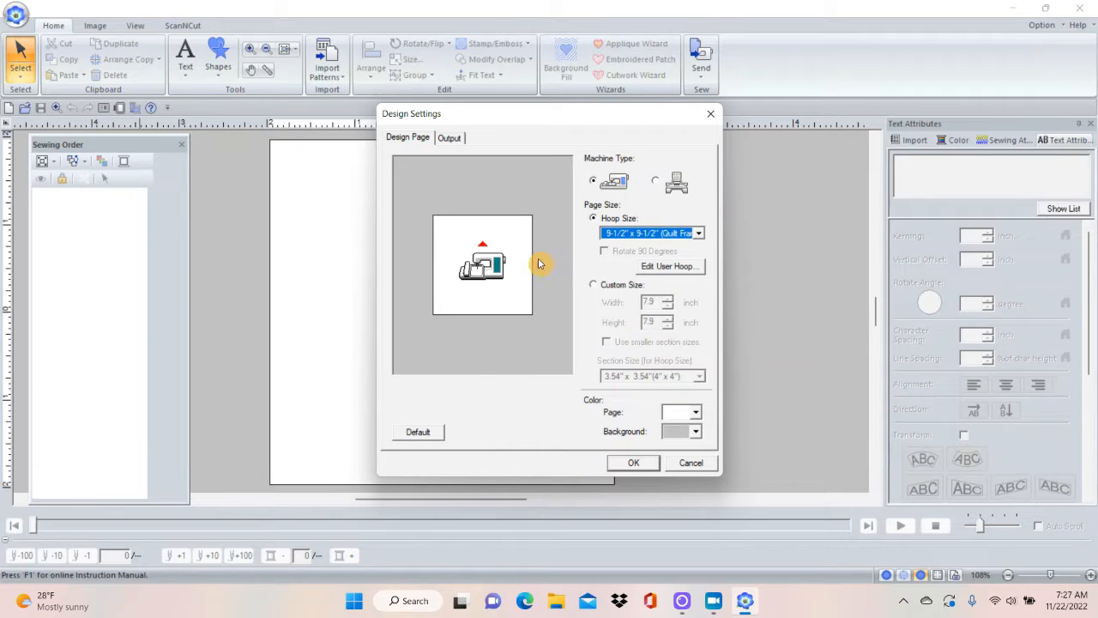
pyautogui.click(594, 284)
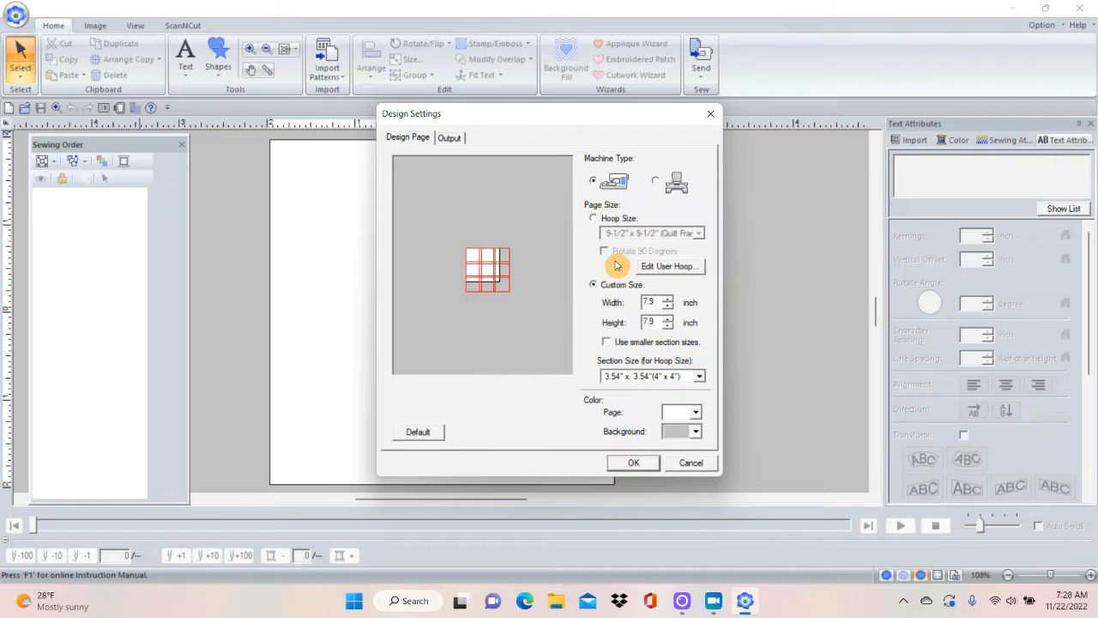
pyautogui.click(594, 220)
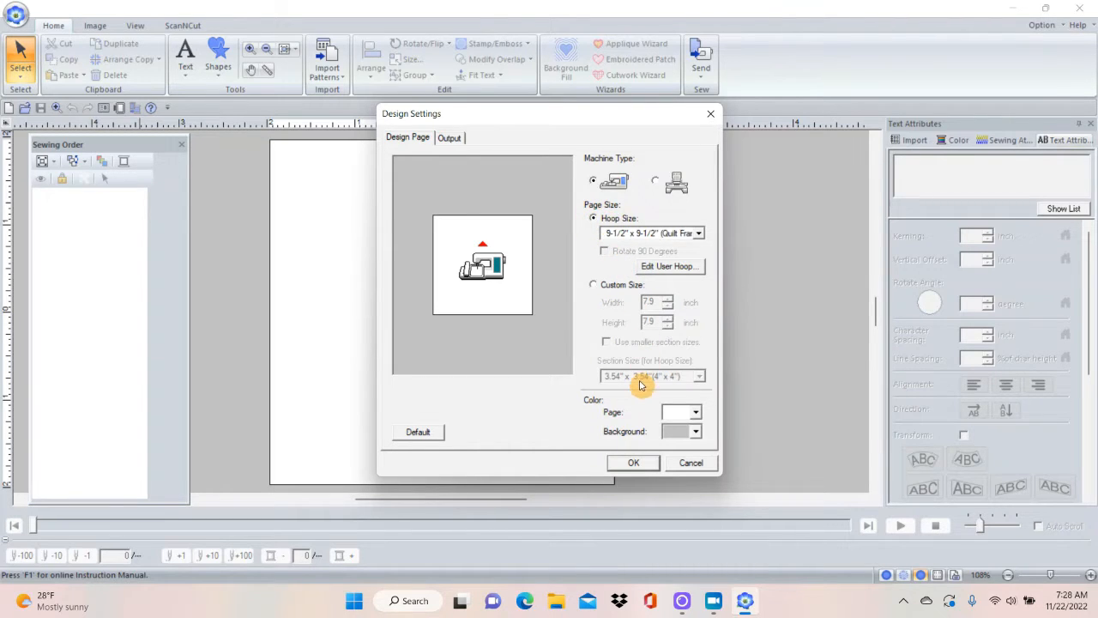
# Try black as the page color and set it back to white.
pyautogui.click(697, 413)
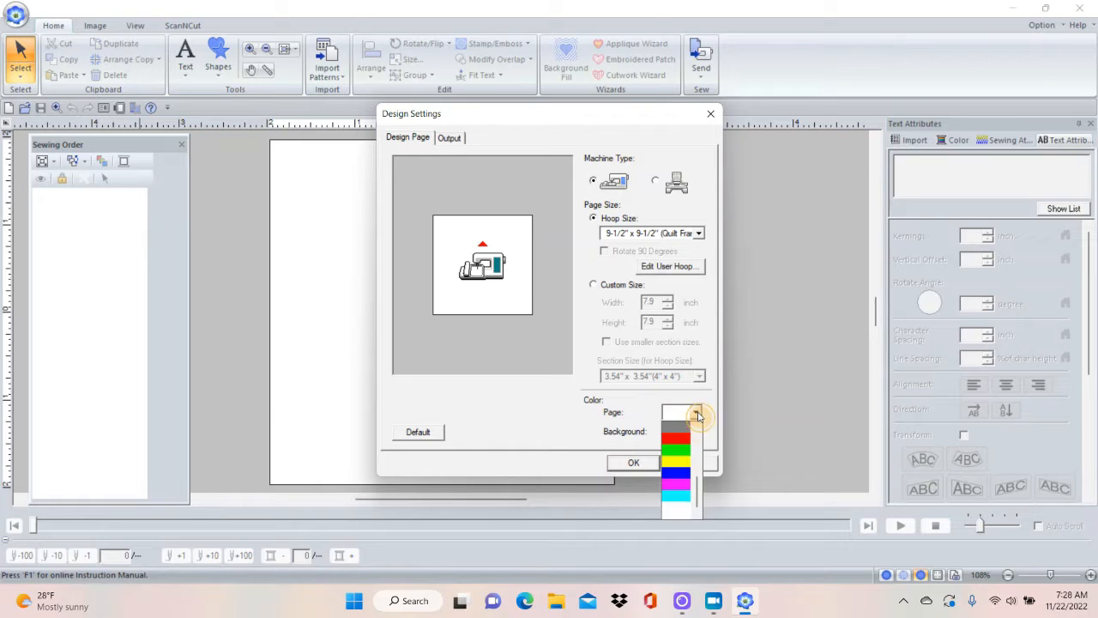
pyautogui.moveTo(698, 497); pyautogui.dragTo(703, 442)
pyautogui.click(678, 428)
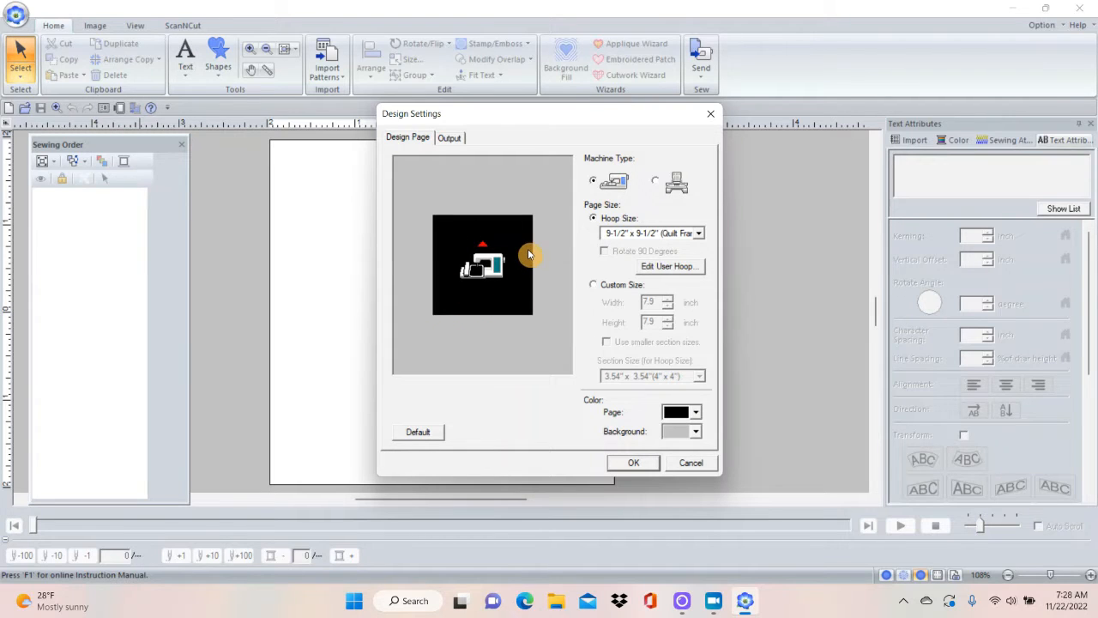
pyautogui.click(695, 414)
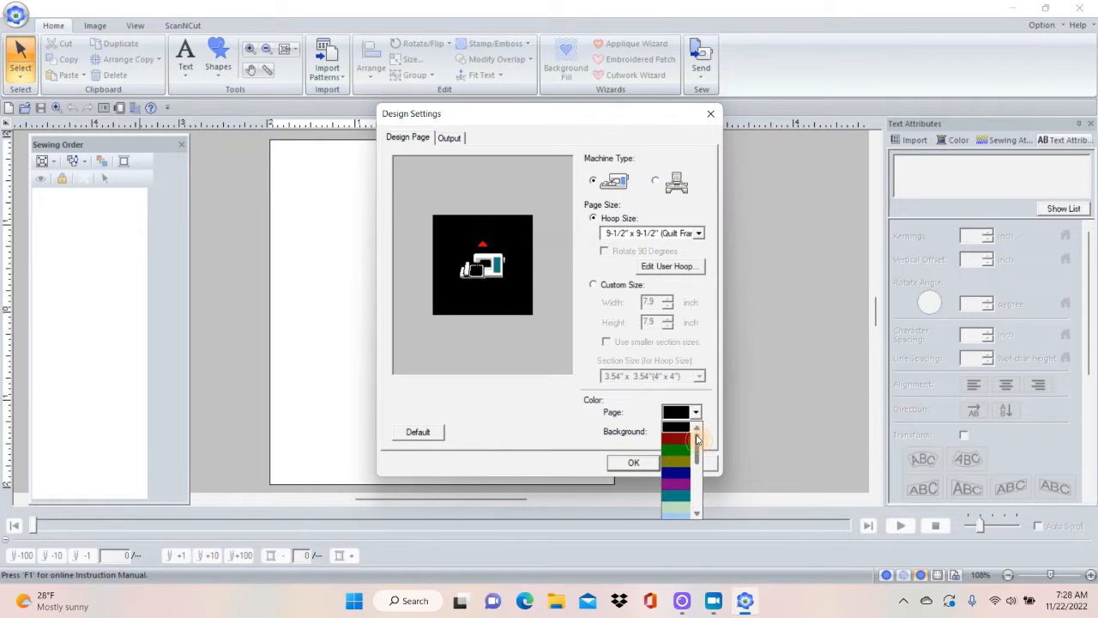
pyautogui.moveTo(698, 439); pyautogui.dragTo(697, 485)
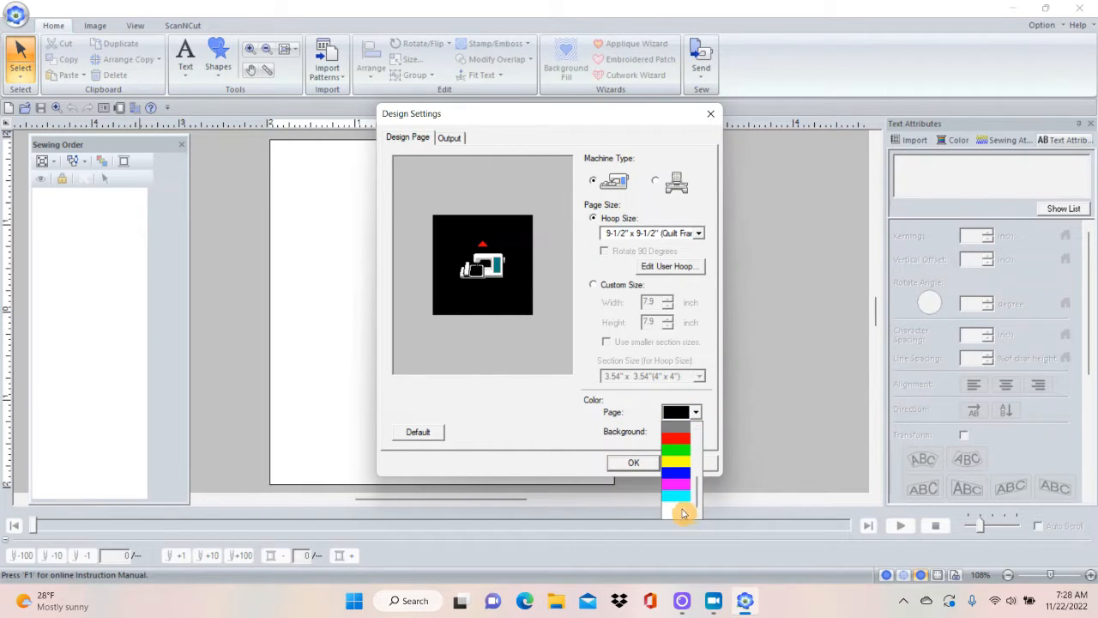
pyautogui.click(681, 513)
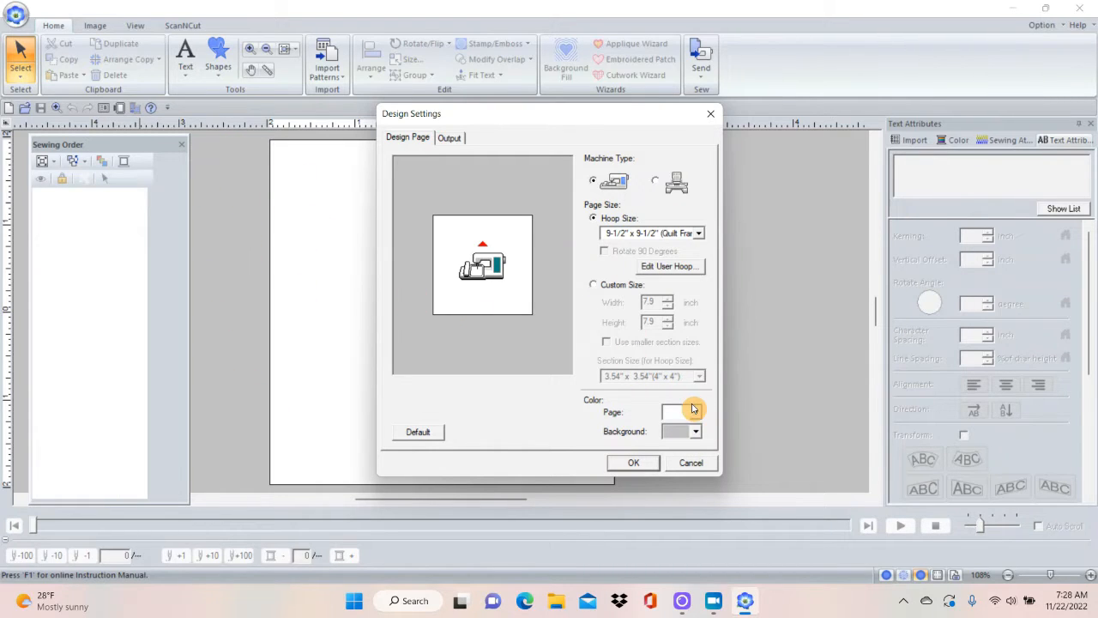
# Set the background color around the page to light blue and apply the design settings.
pyautogui.click(696, 432)
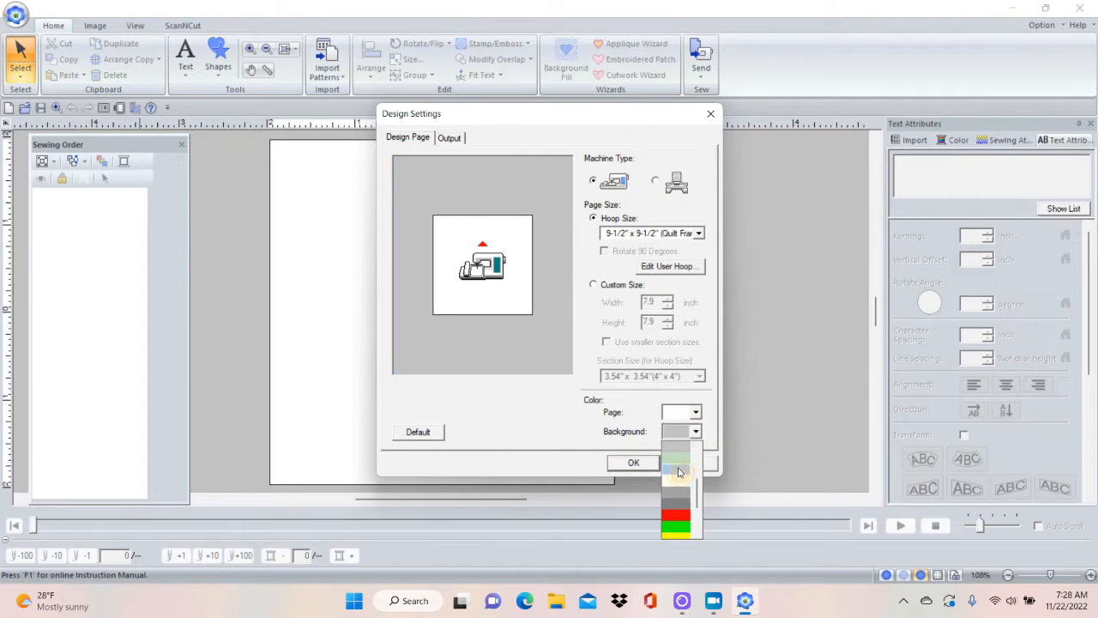
pyautogui.click(677, 471)
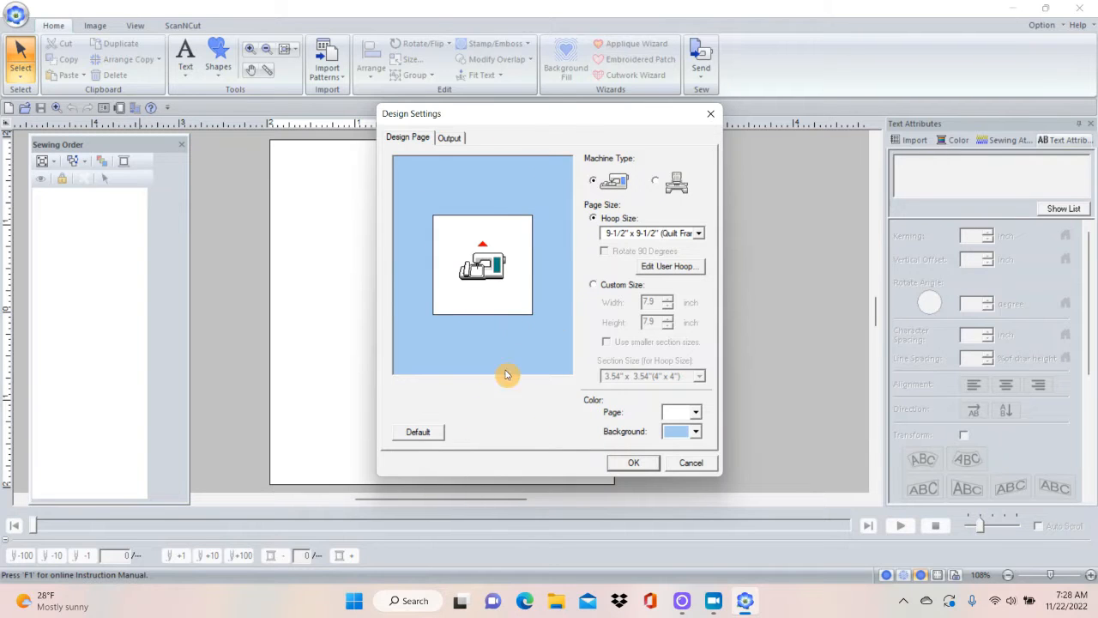
pyautogui.click(637, 463)
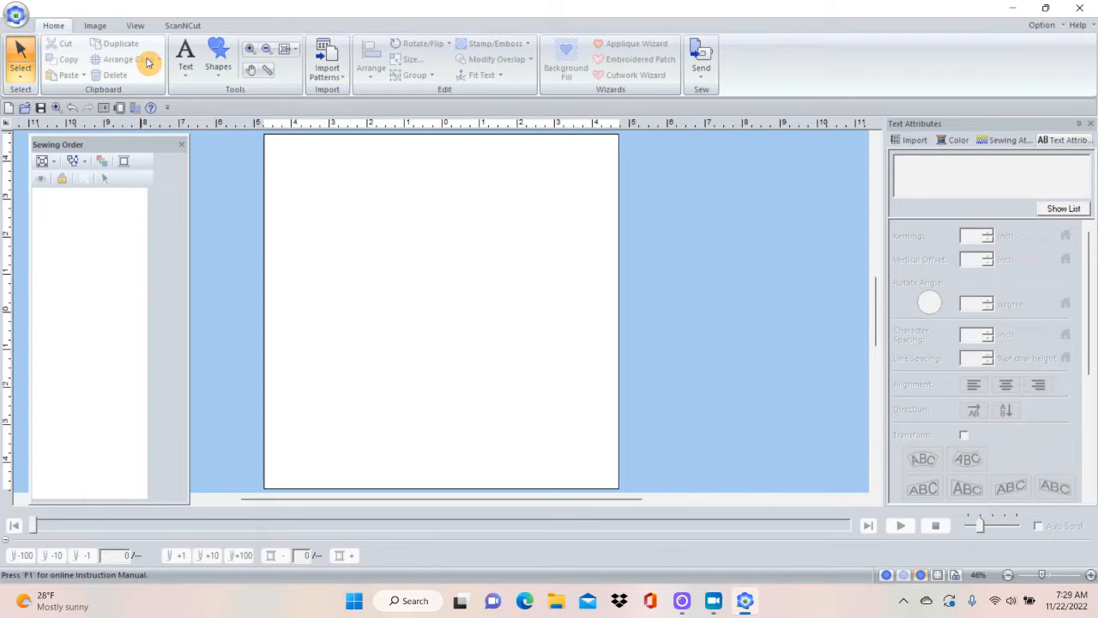
# Select the Realistic view mode, and hide and redisplay the Sewing Order pane.
pyautogui.click(94, 26)
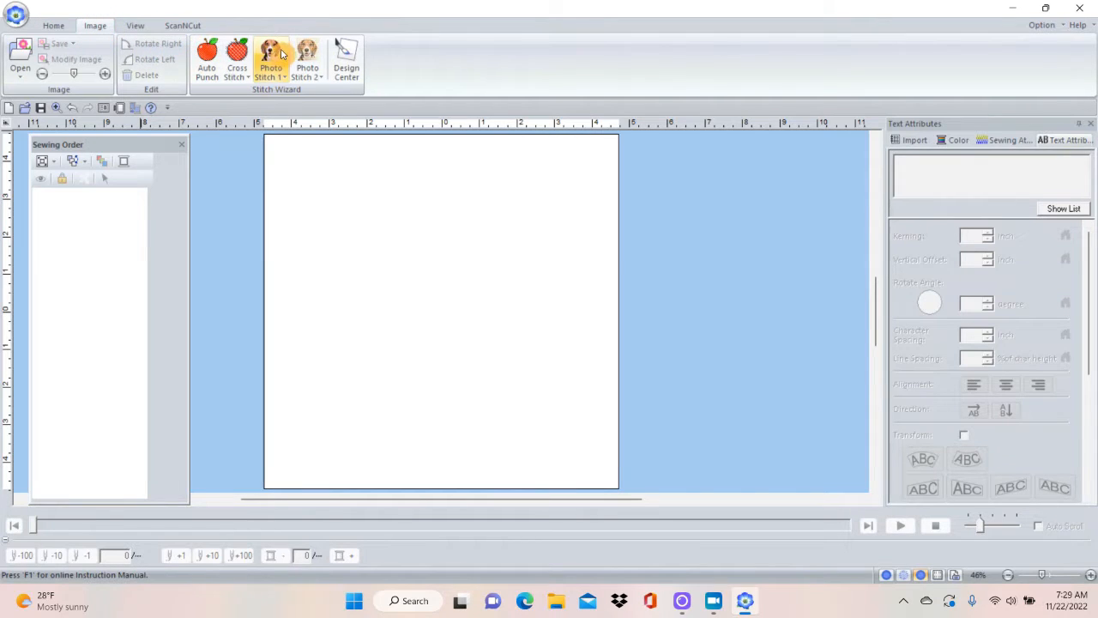
pyautogui.click(135, 26)
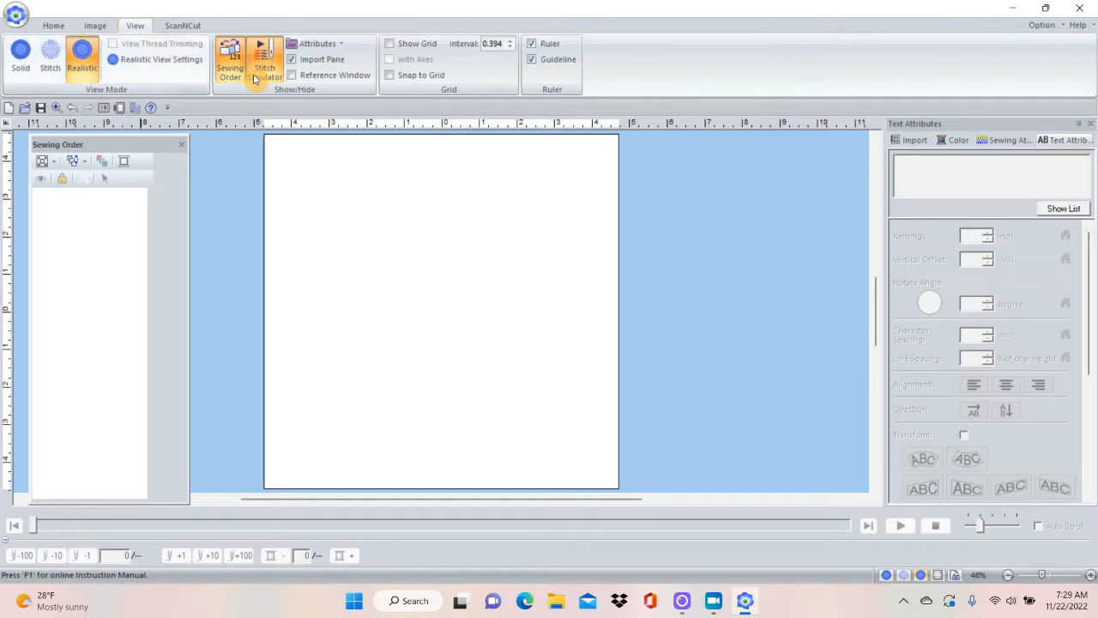
pyautogui.click(82, 56)
pyautogui.click(234, 51)
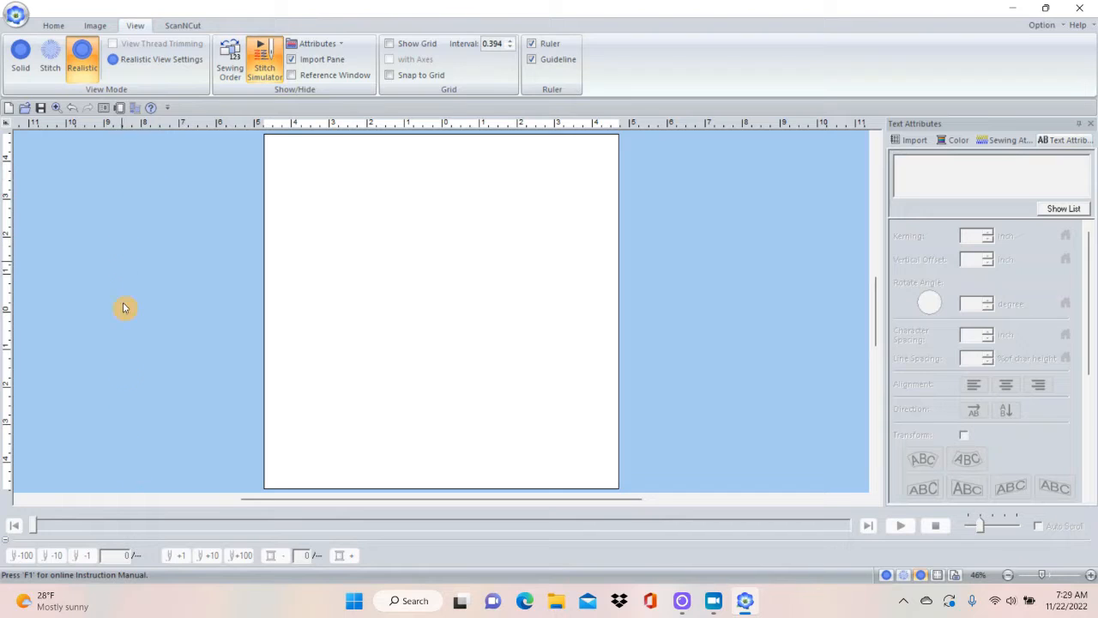
pyautogui.click(229, 58)
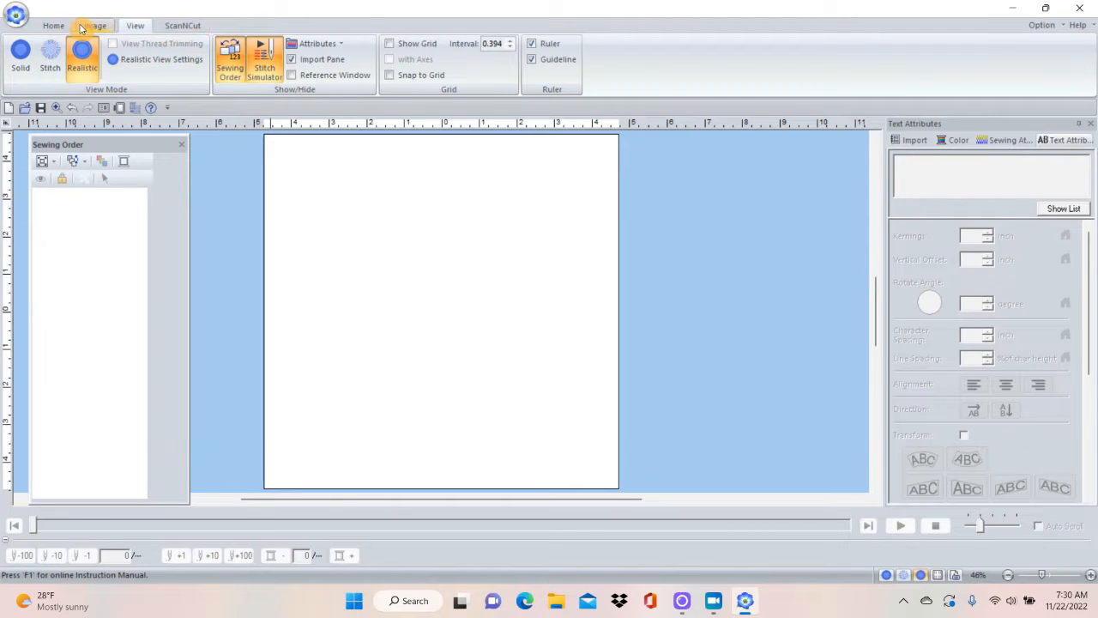
# Start importing a pattern from the Design Library and display the Floral4 category.
pyautogui.click(53, 27)
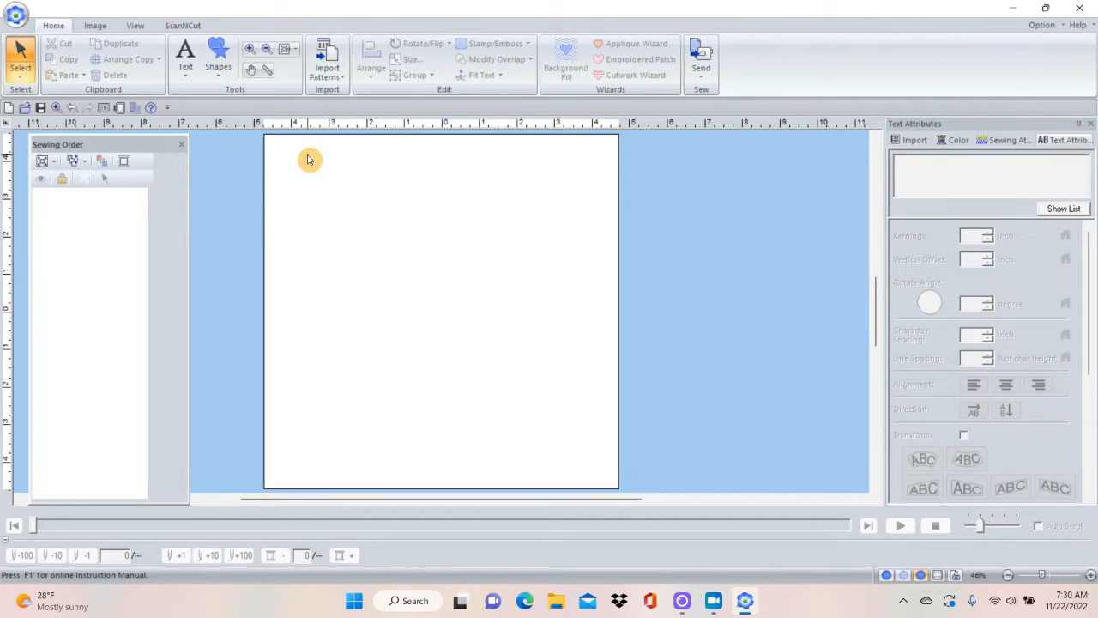
pyautogui.click(330, 62)
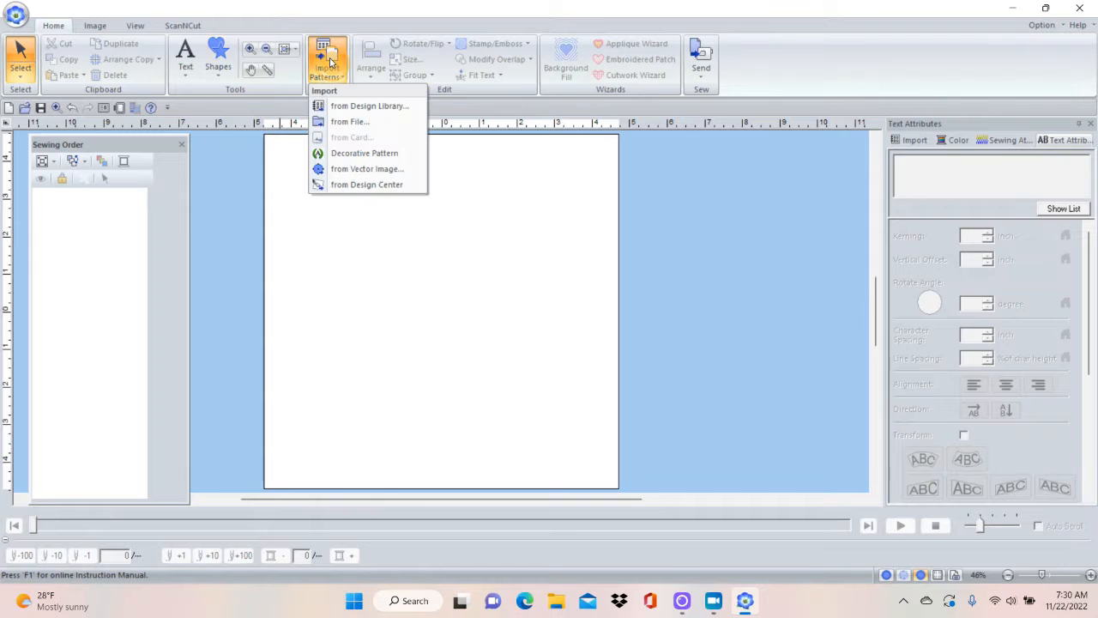
pyautogui.click(346, 106)
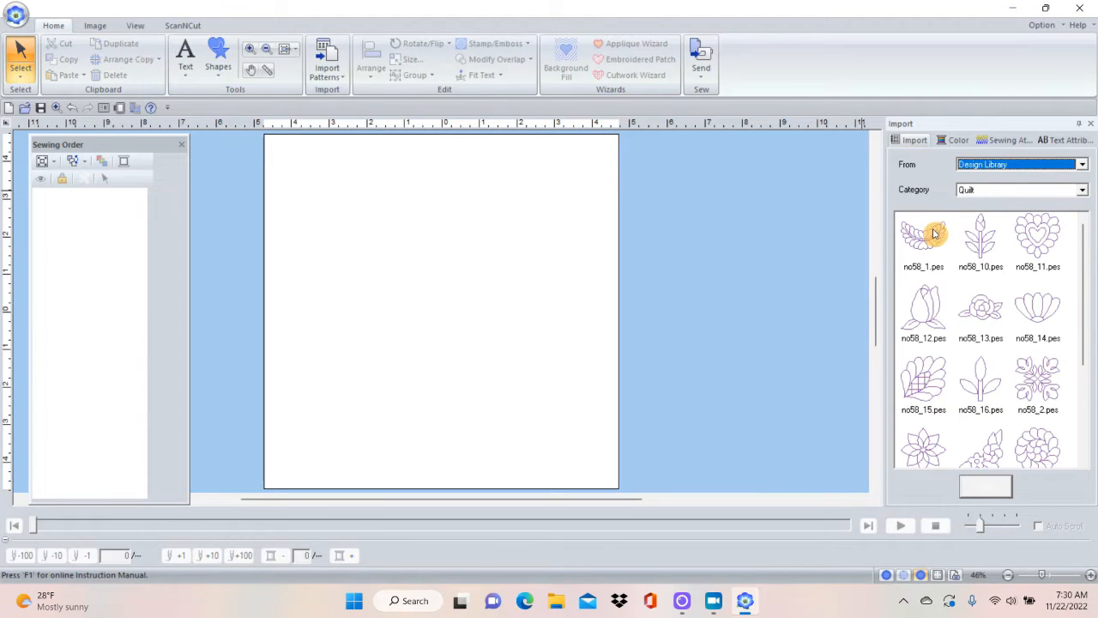
pyautogui.click(1084, 193)
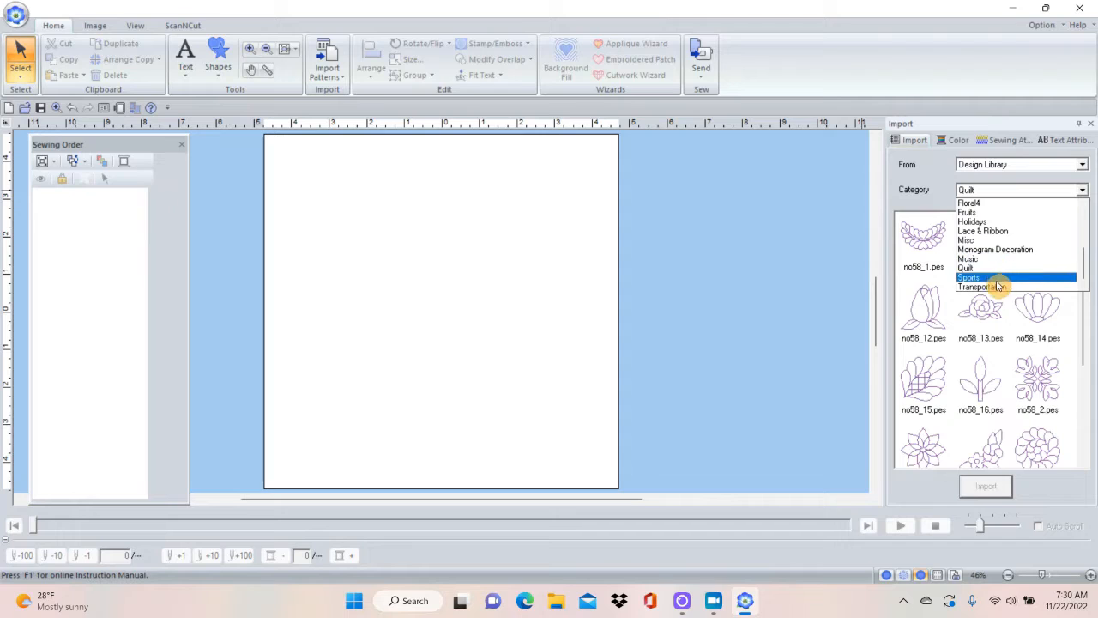
pyautogui.click(1008, 203)
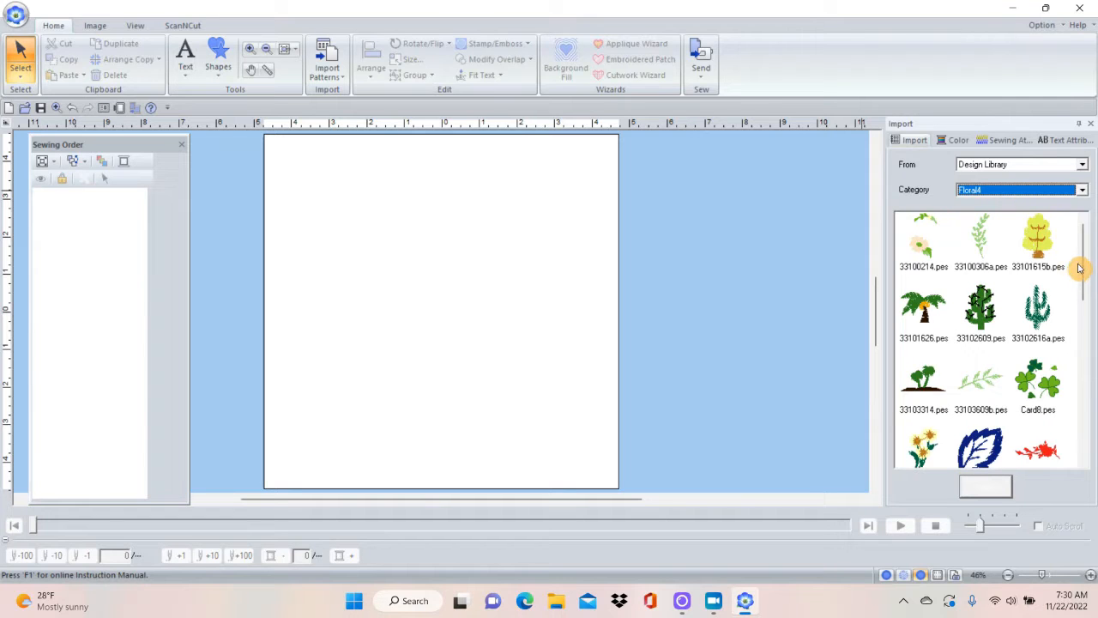
pyautogui.moveTo(1079, 268); pyautogui.dragTo(1064, 250)
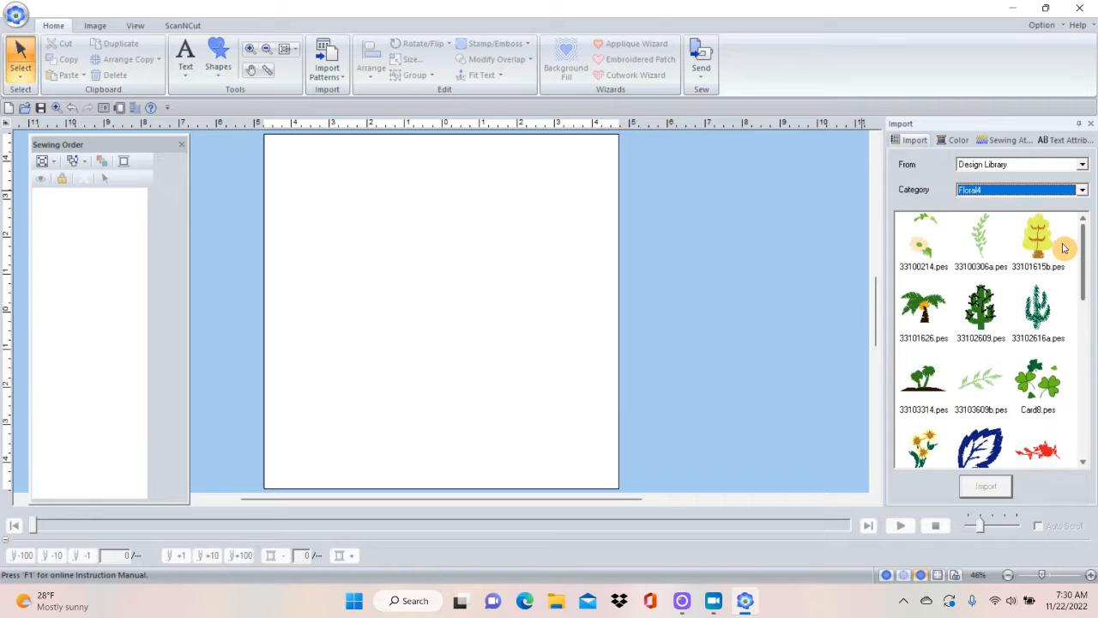
# Browse the Design Library patterns in the Floral1 and Floral2 categories.
pyautogui.click(1082, 189)
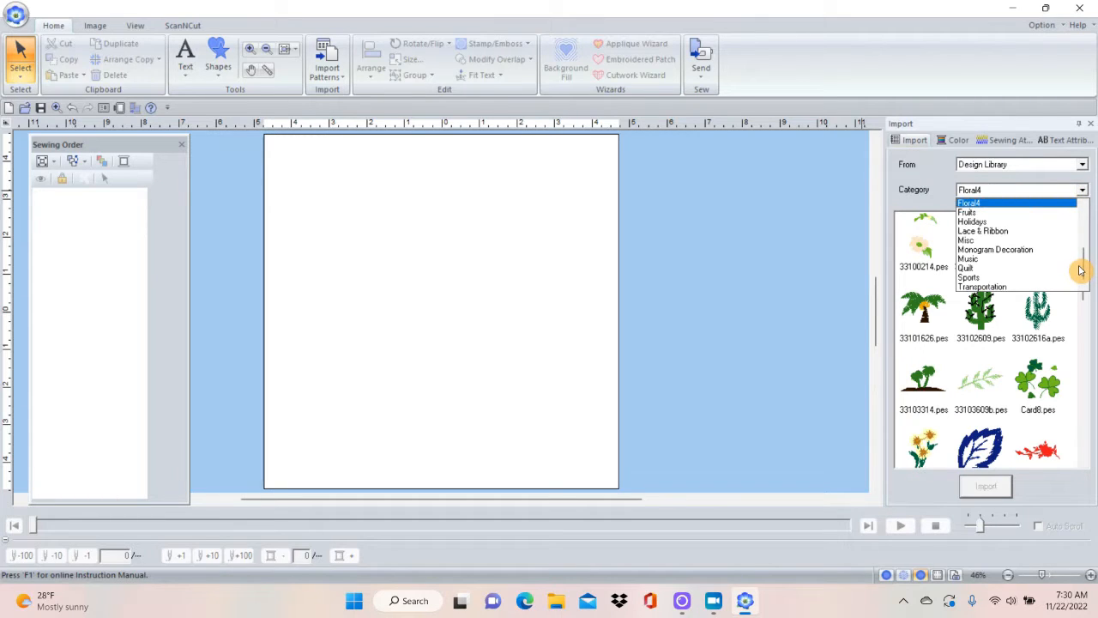
pyautogui.moveTo(1087, 270)
pyautogui.mouseDown()
pyautogui.moveTo(1085, 217)
pyautogui.moveTo(1085, 249)
pyautogui.mouseUp()
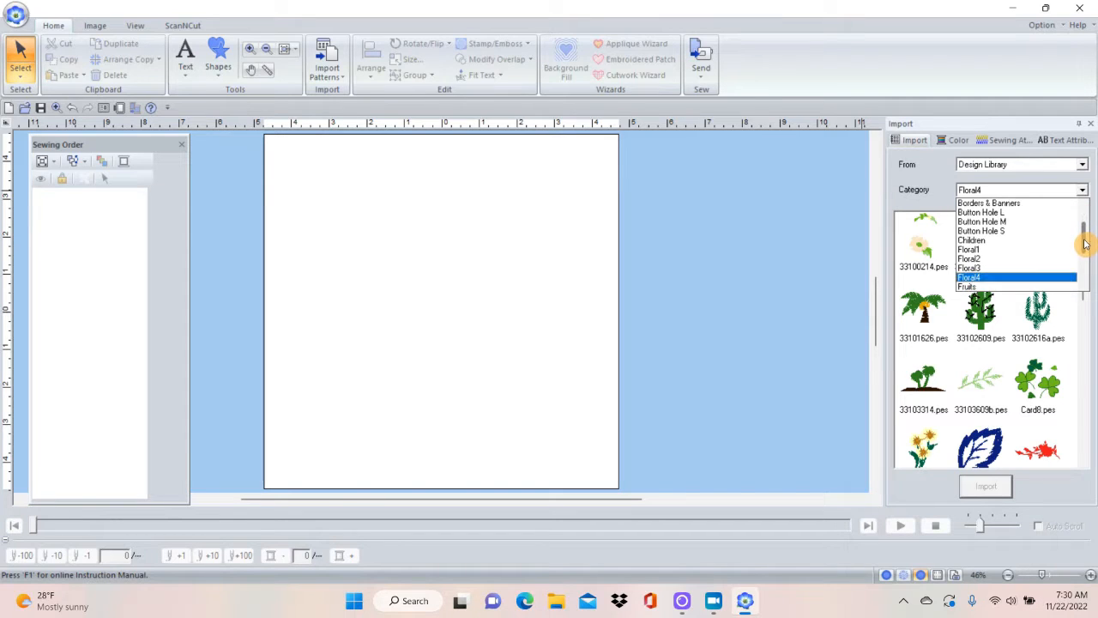
pyautogui.click(1000, 250)
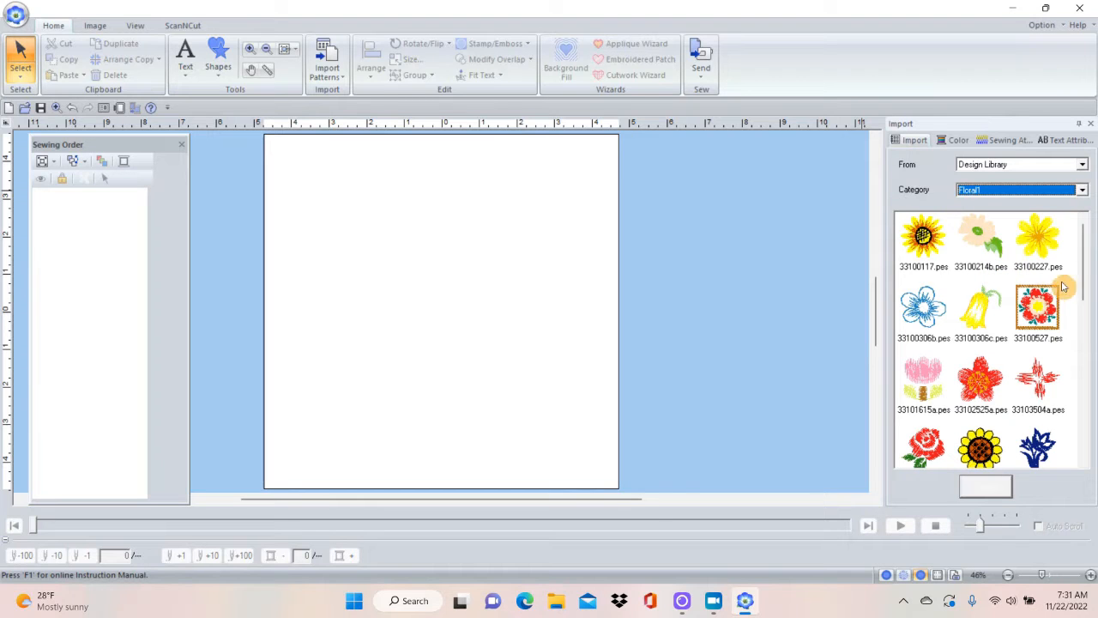
pyautogui.moveTo(1085, 273); pyautogui.dragTo(1081, 235)
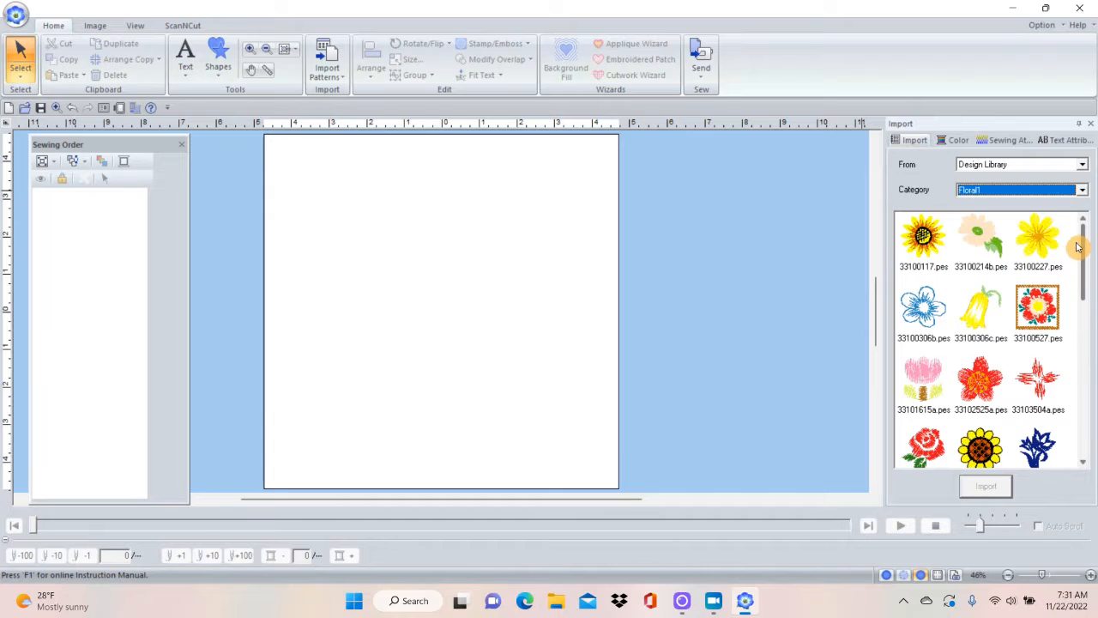
pyautogui.click(1082, 191)
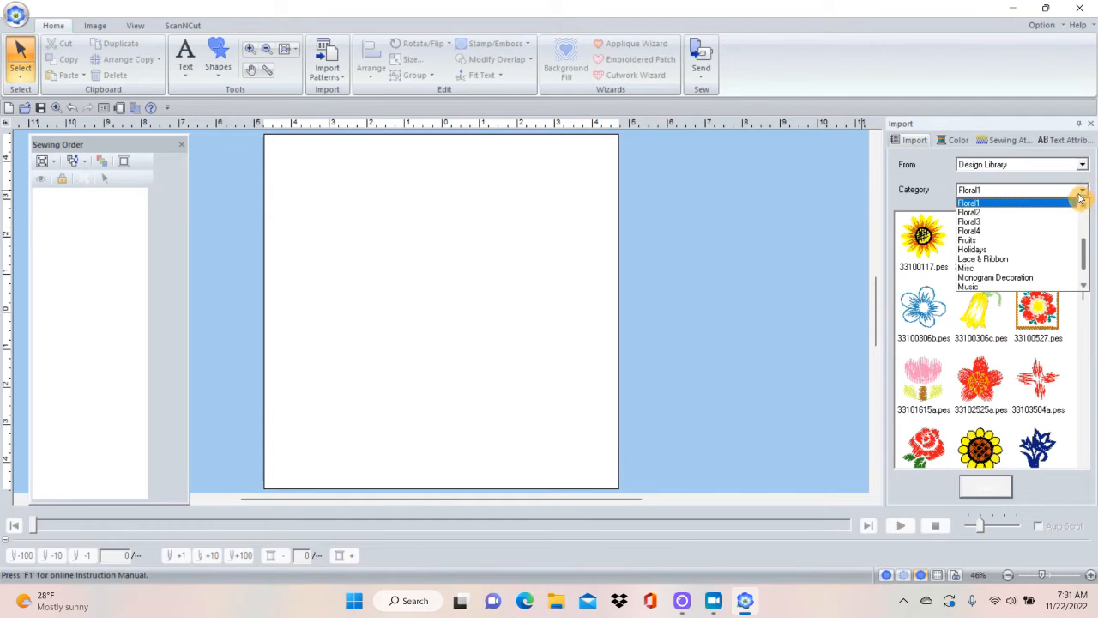
pyautogui.click(1066, 214)
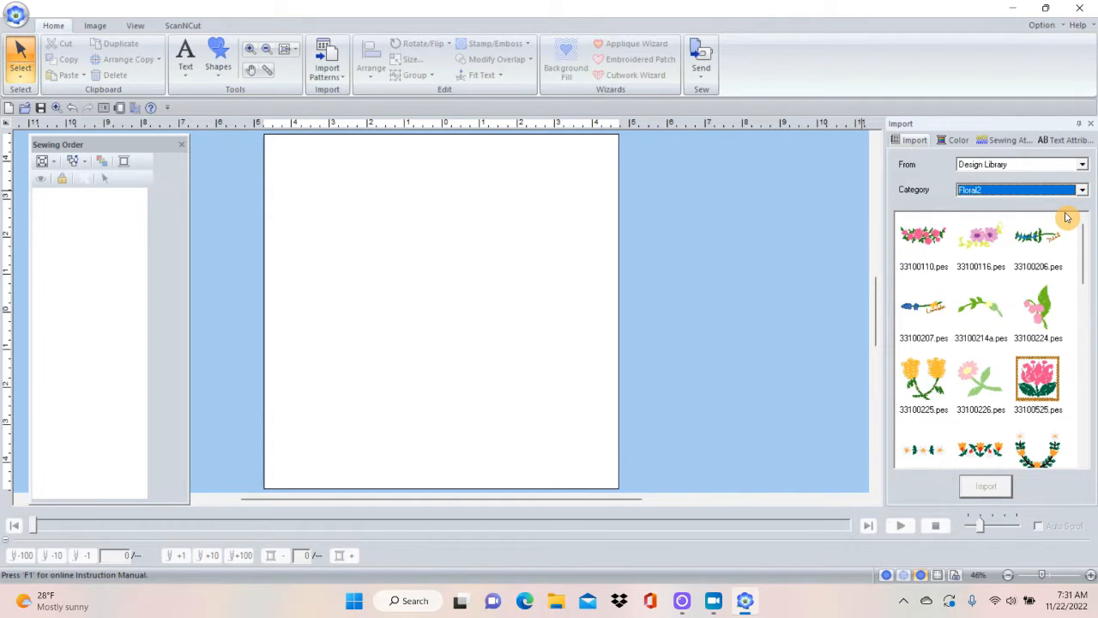
pyautogui.moveTo(1083, 267)
pyautogui.mouseDown()
pyautogui.moveTo(1068, 456)
pyautogui.moveTo(1079, 251)
pyautogui.mouseUp()
# Display the Floral3 category and import the Birthday10L.pes flower pattern onto the design page.
pyautogui.click(1081, 190)
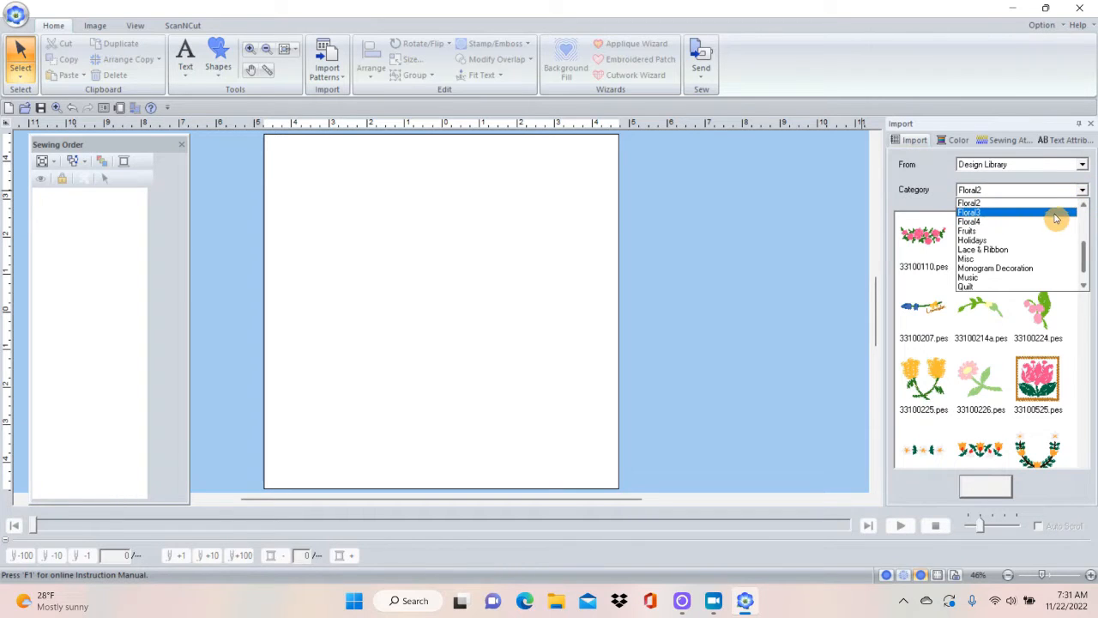
pyautogui.click(1055, 214)
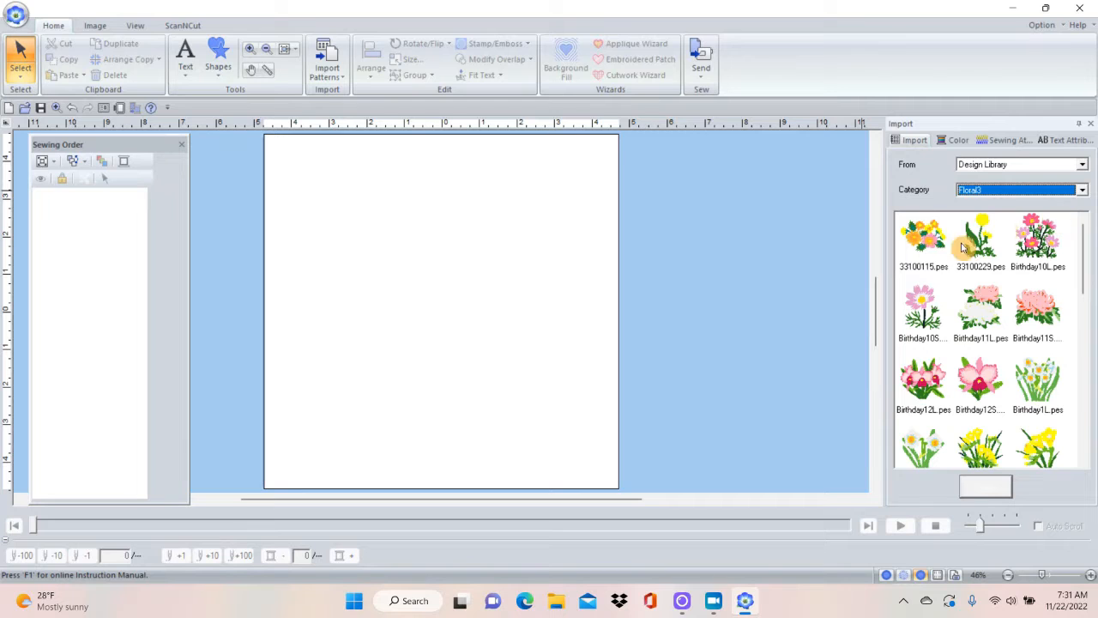
pyautogui.moveTo(1084, 257); pyautogui.dragTo(1038, 266)
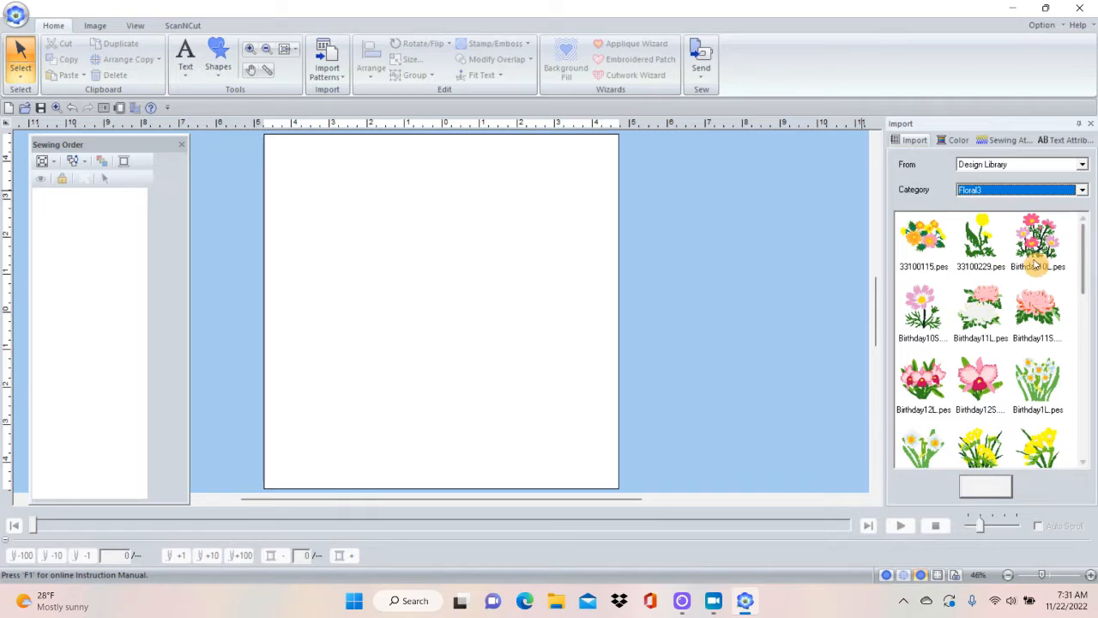
pyautogui.click(1038, 241)
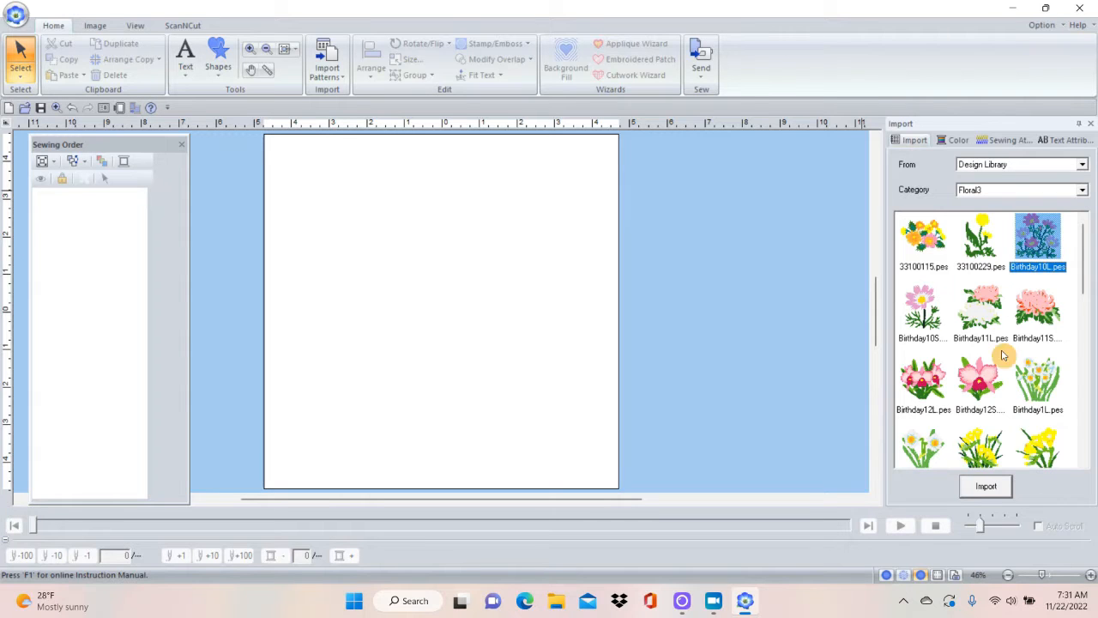
pyautogui.click(992, 489)
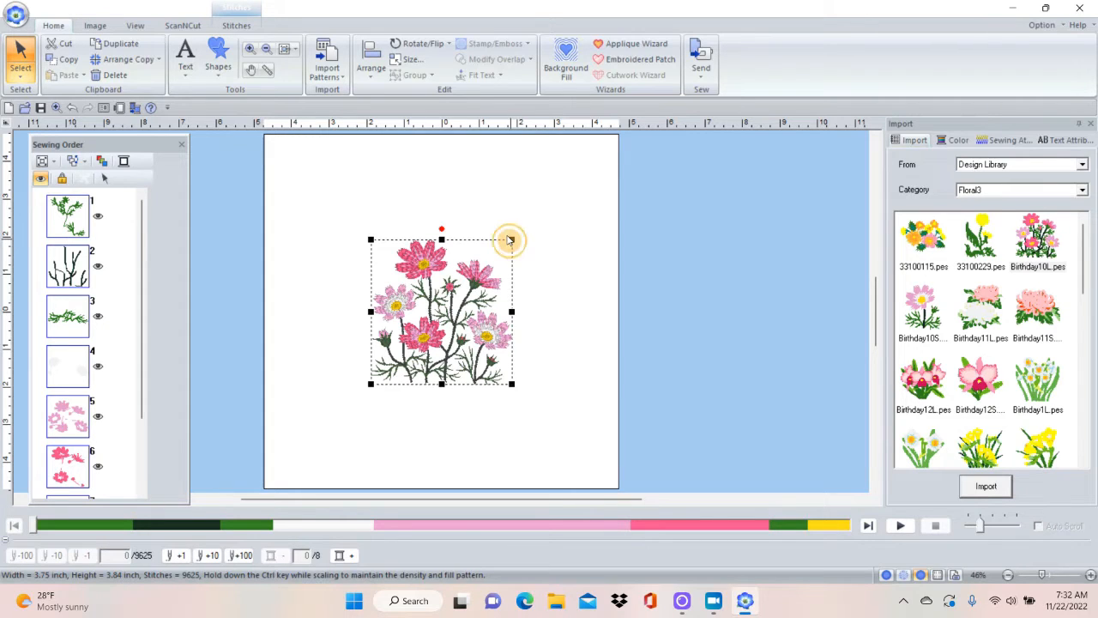
# Enlarge the flower pattern to about 6.18 x 6.33 inches while maintaining its stitch density, and center it on the page.
pyautogui.moveTo(512, 240); pyautogui.dragTo(629, 151)
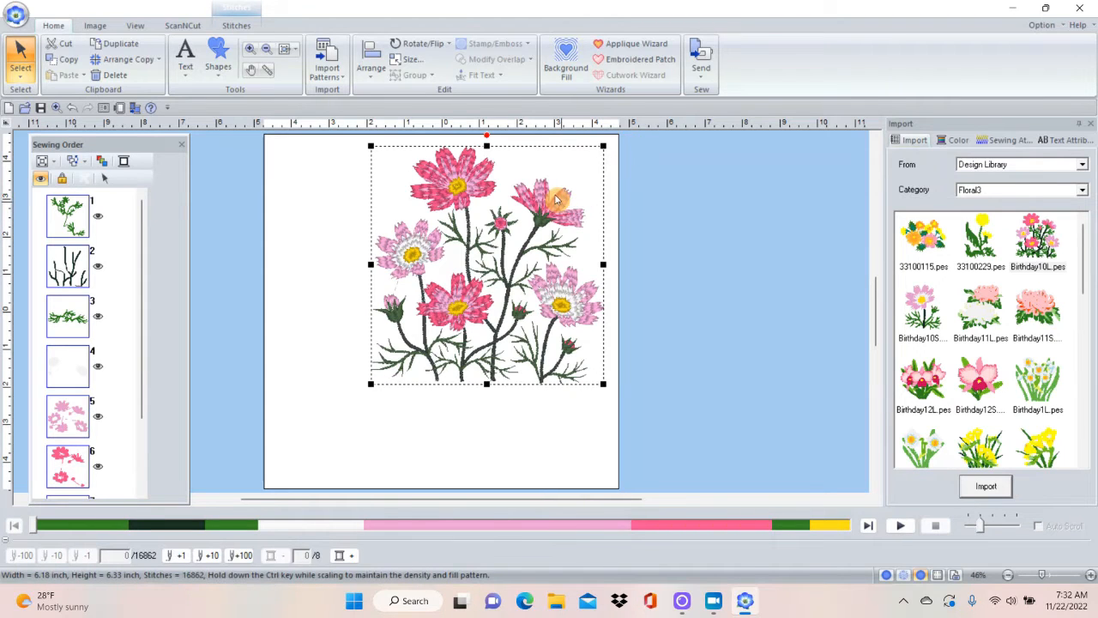
pyautogui.moveTo(553, 200); pyautogui.dragTo(512, 244)
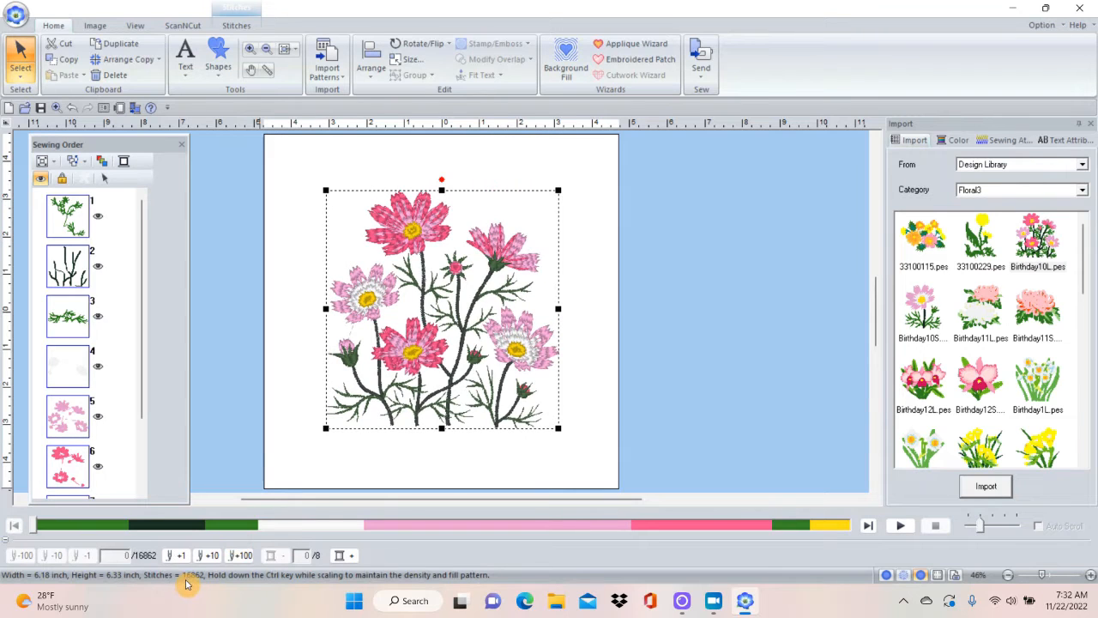
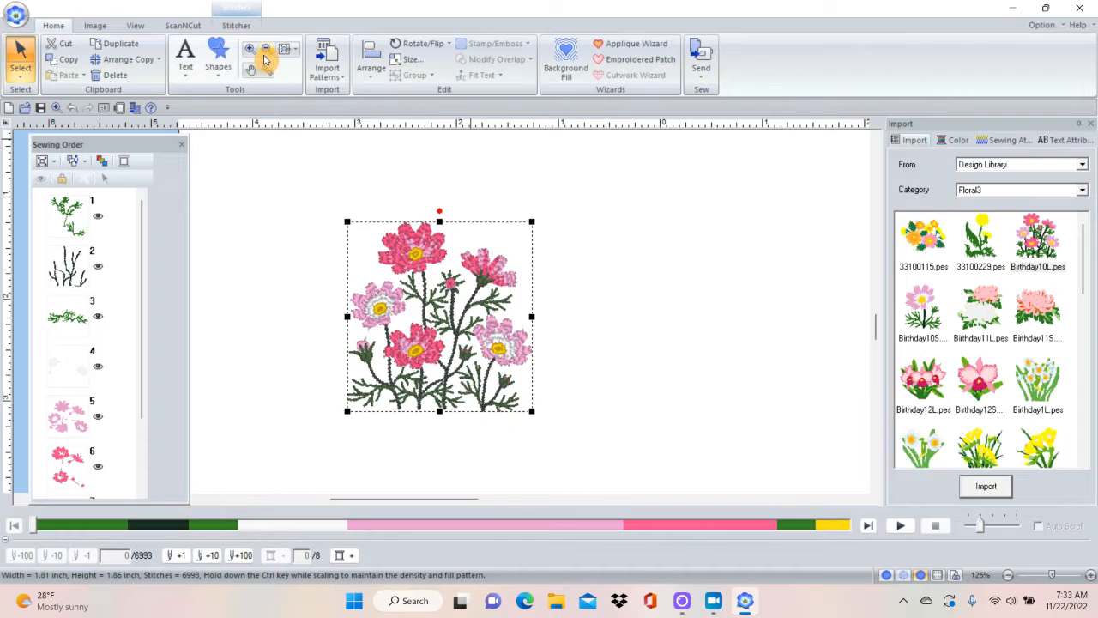
# Move the flower pattern a little further left on the design page and deselect it.
pyautogui.click(253, 49)
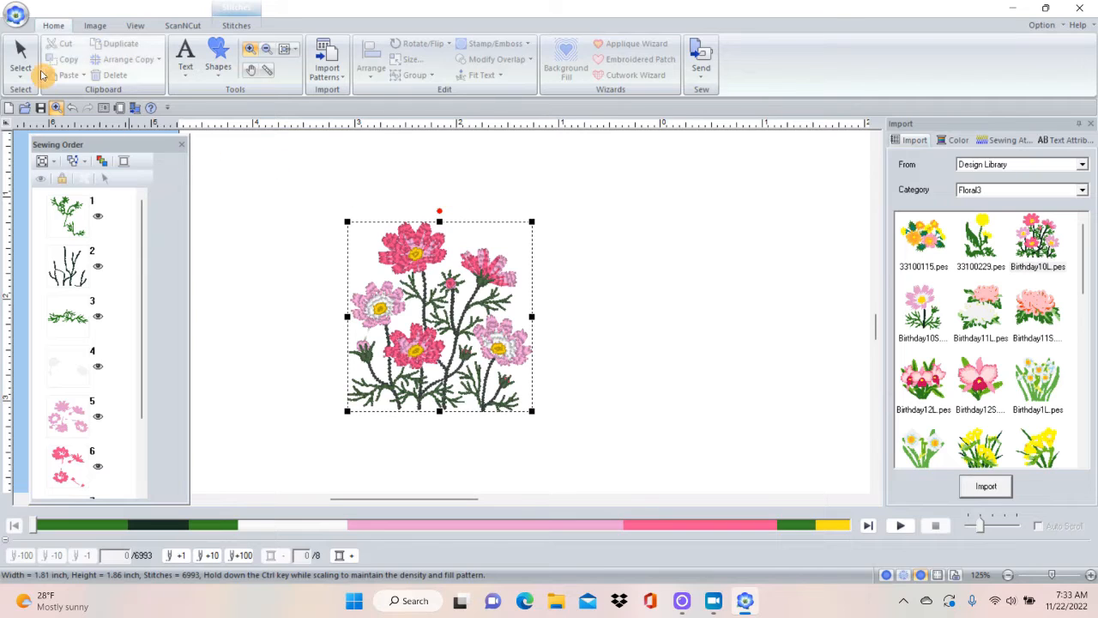
pyautogui.click(23, 51)
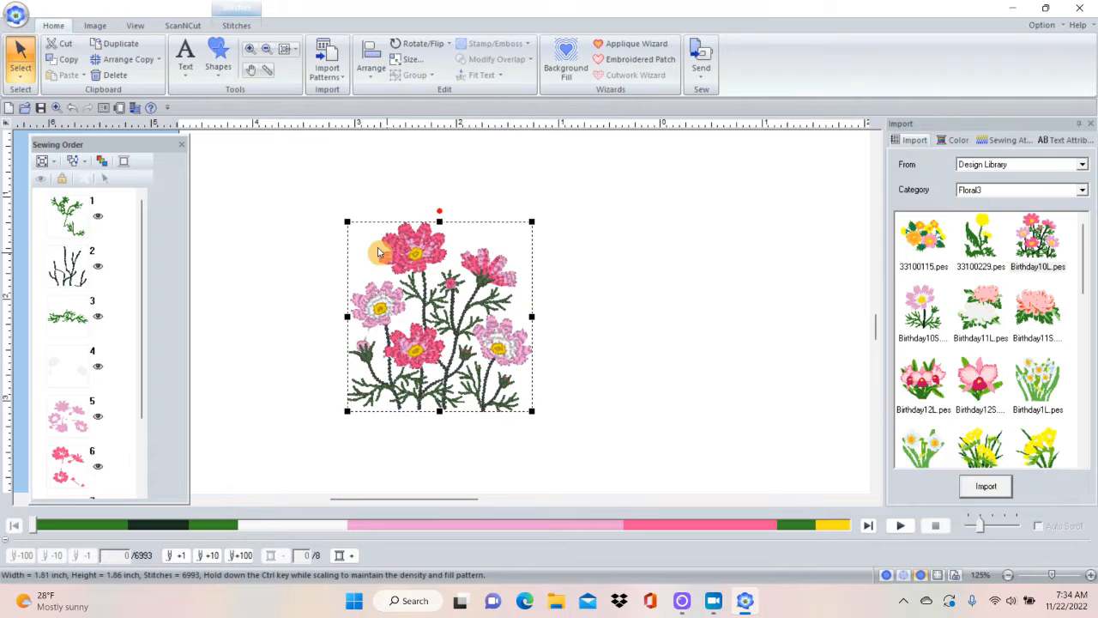
pyautogui.click(498, 276)
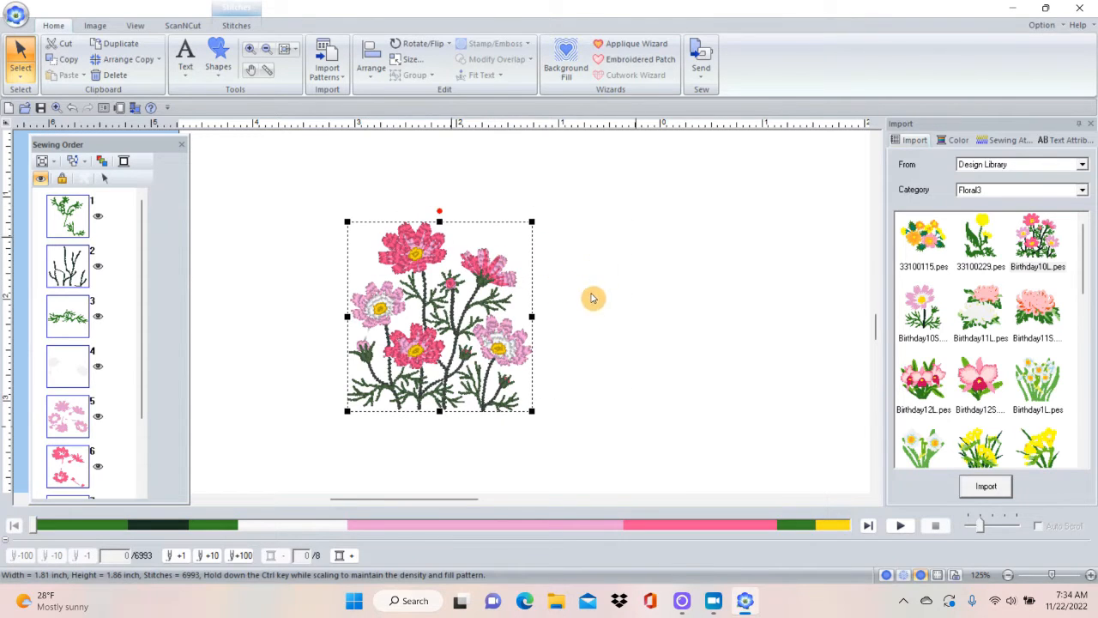
pyautogui.moveTo(499, 277); pyautogui.dragTo(571, 279)
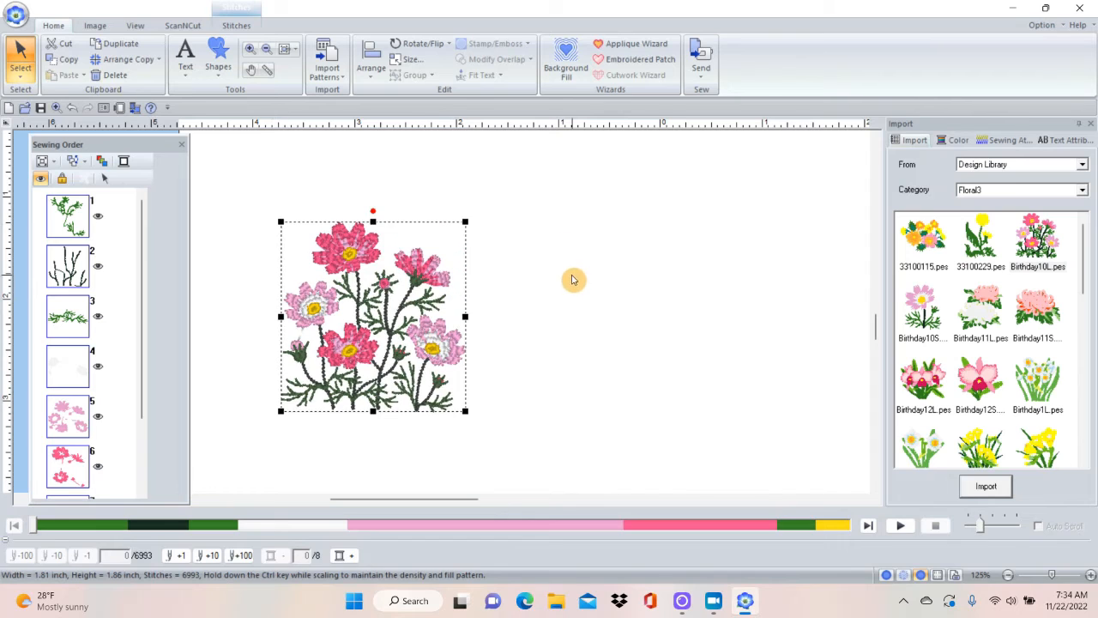
pyautogui.click(505, 311)
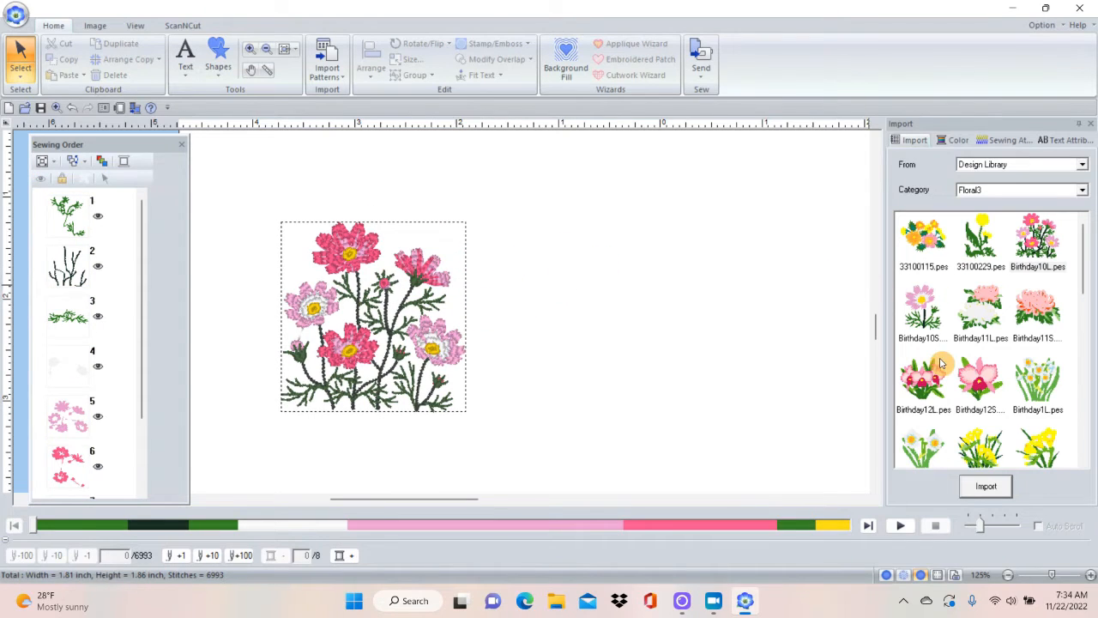
# Place the scissors pattern from the Hobbies category of Outline Shapes on the page, to the right of the flowers.
pyautogui.click(1082, 164)
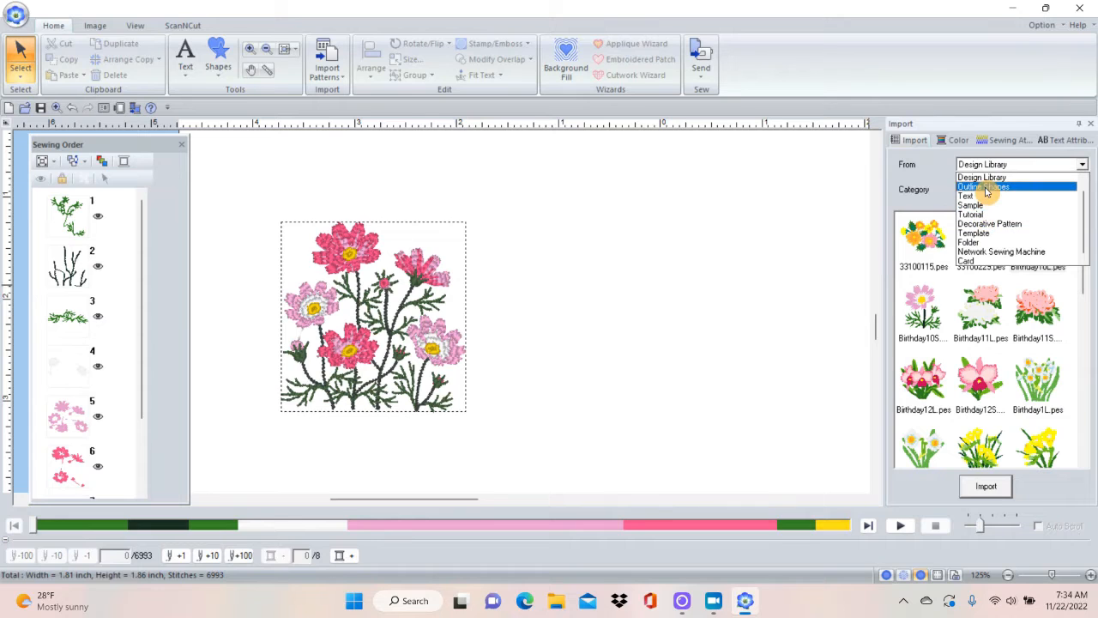
pyautogui.click(982, 186)
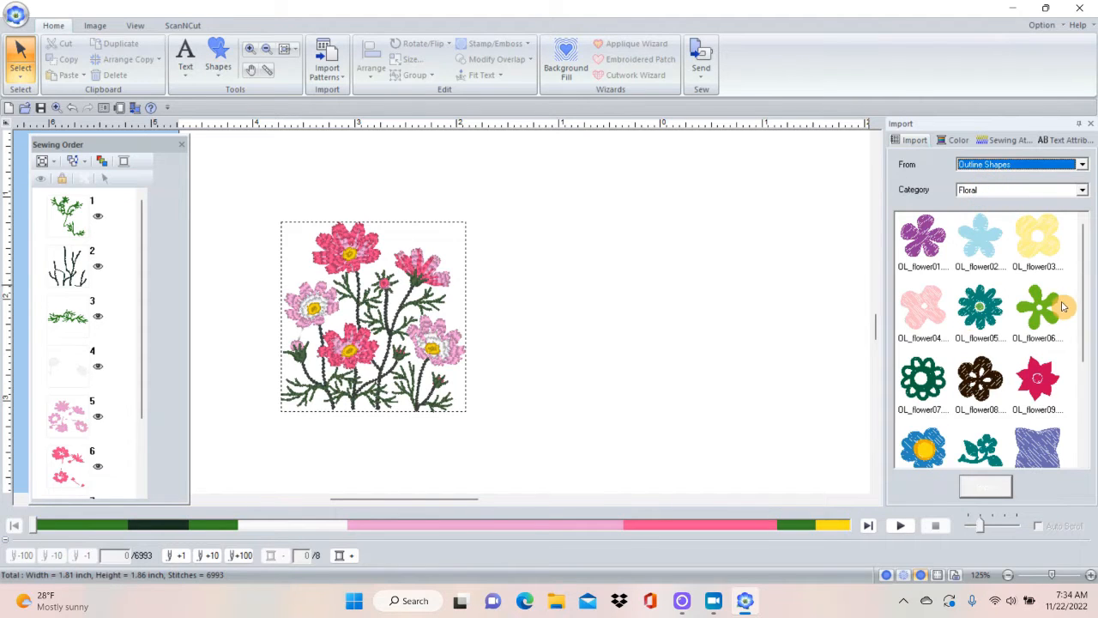
pyautogui.moveTo(1081, 309); pyautogui.dragTo(1076, 221)
pyautogui.click(1082, 192)
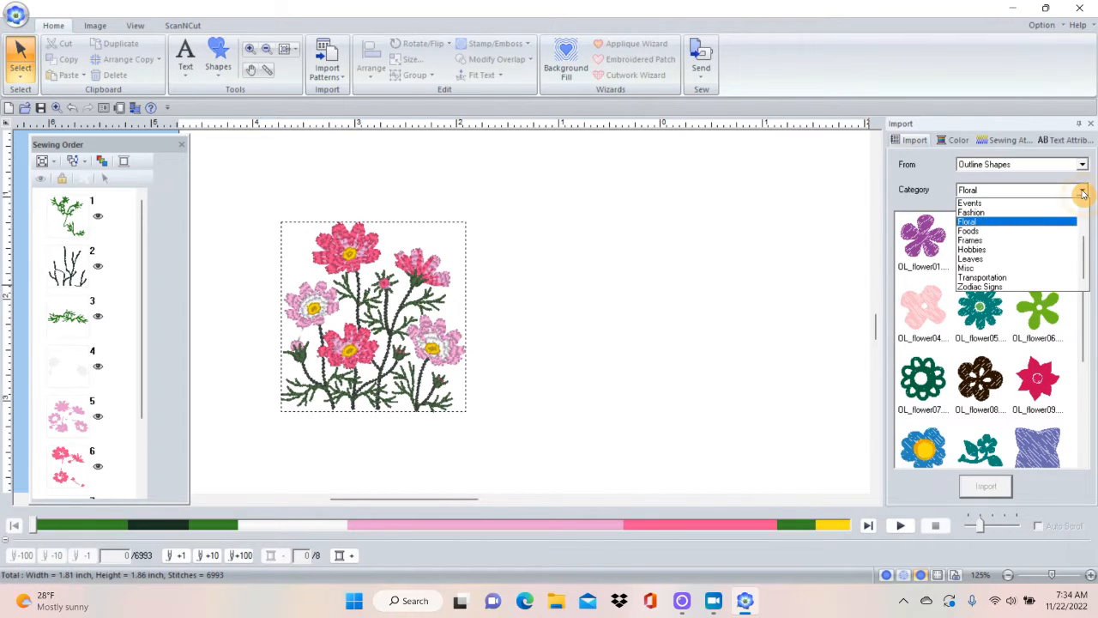
pyautogui.click(1015, 249)
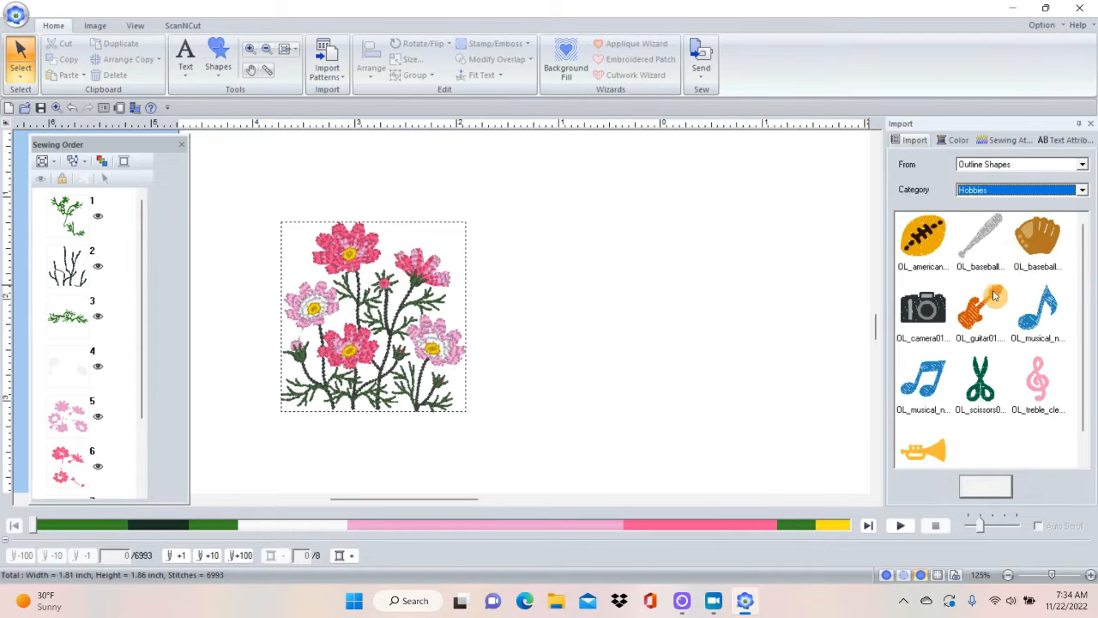
pyautogui.click(982, 388)
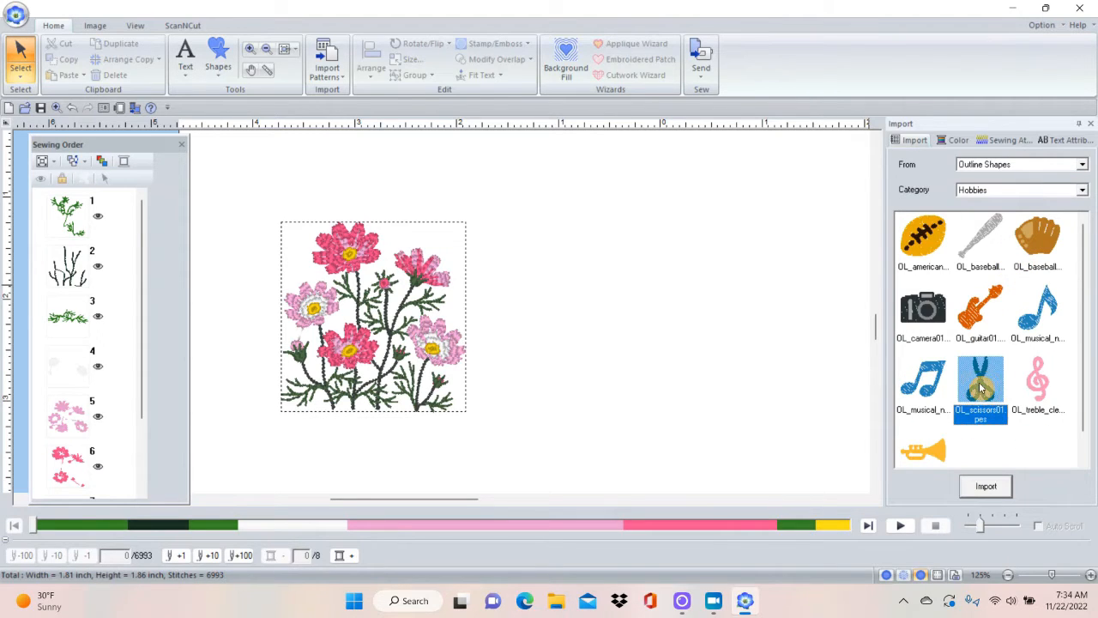
pyautogui.moveTo(985, 387); pyautogui.dragTo(613, 330)
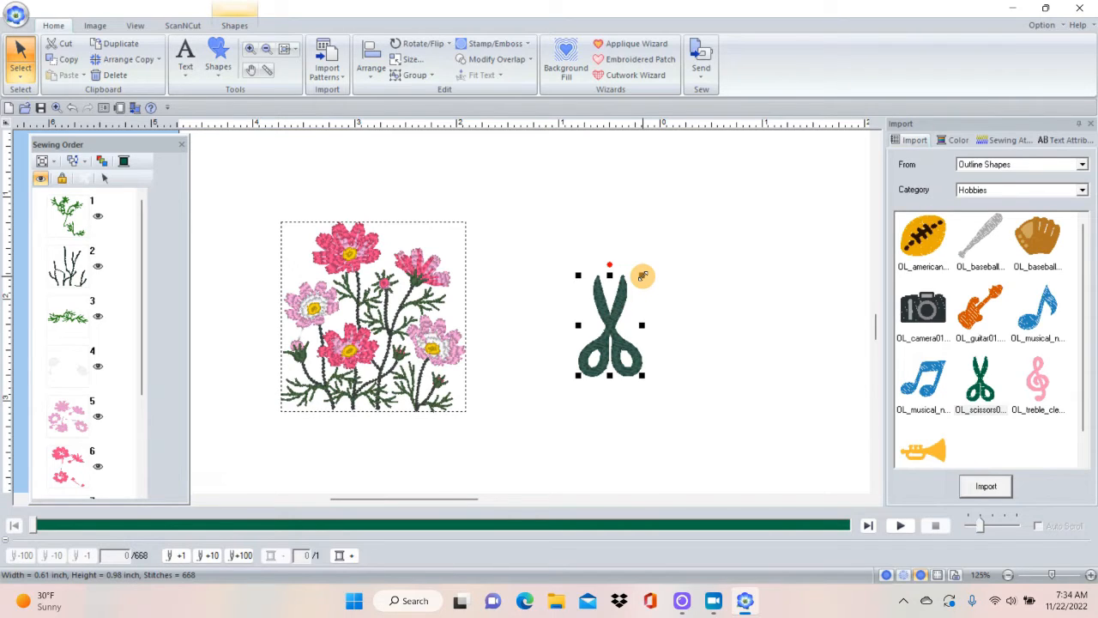
# Shrink and enlarge the scissors shape several times, ending at about 1.12 x 1.78 inches.
pyautogui.moveTo(641, 274); pyautogui.dragTo(759, 198)
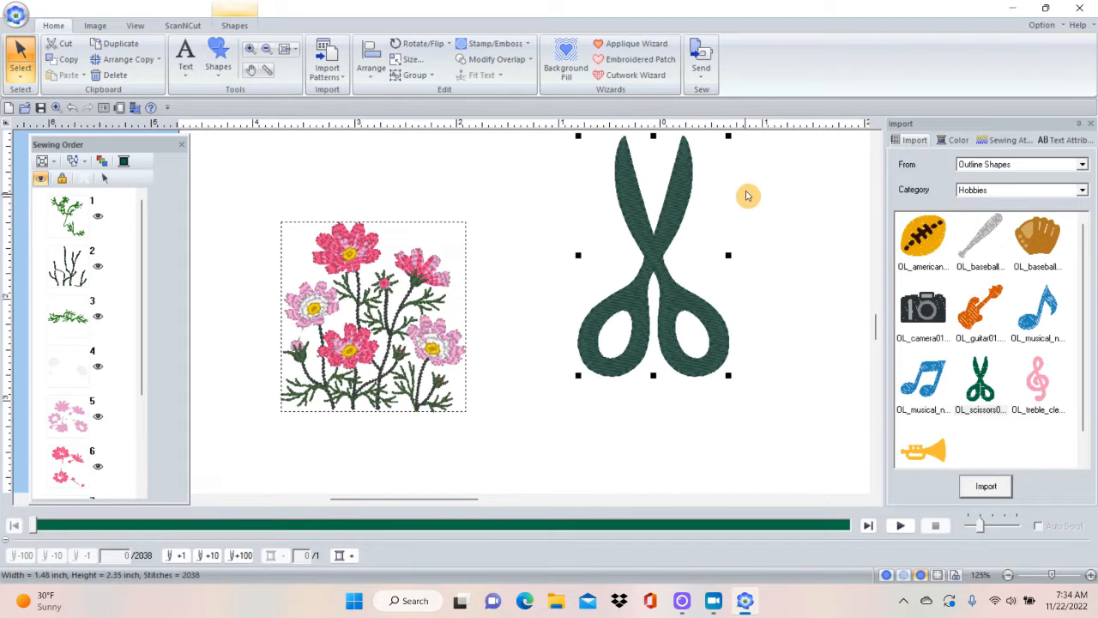
pyautogui.moveTo(728, 135); pyautogui.dragTo(647, 284)
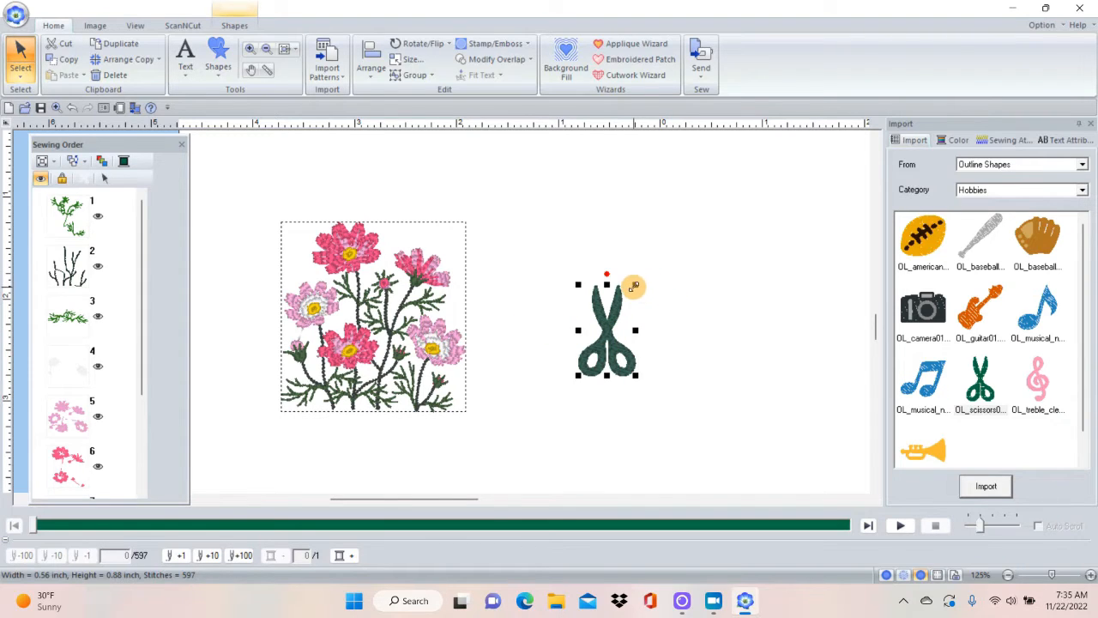
pyautogui.moveTo(633, 284); pyautogui.dragTo(735, 218)
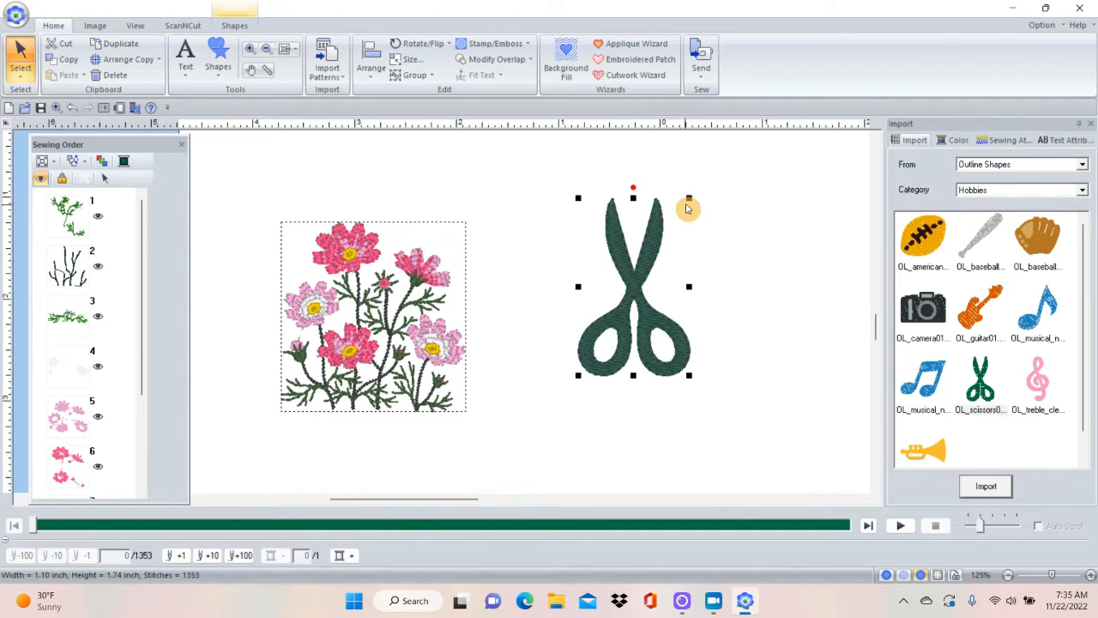
pyautogui.moveTo(690, 196); pyautogui.dragTo(623, 298)
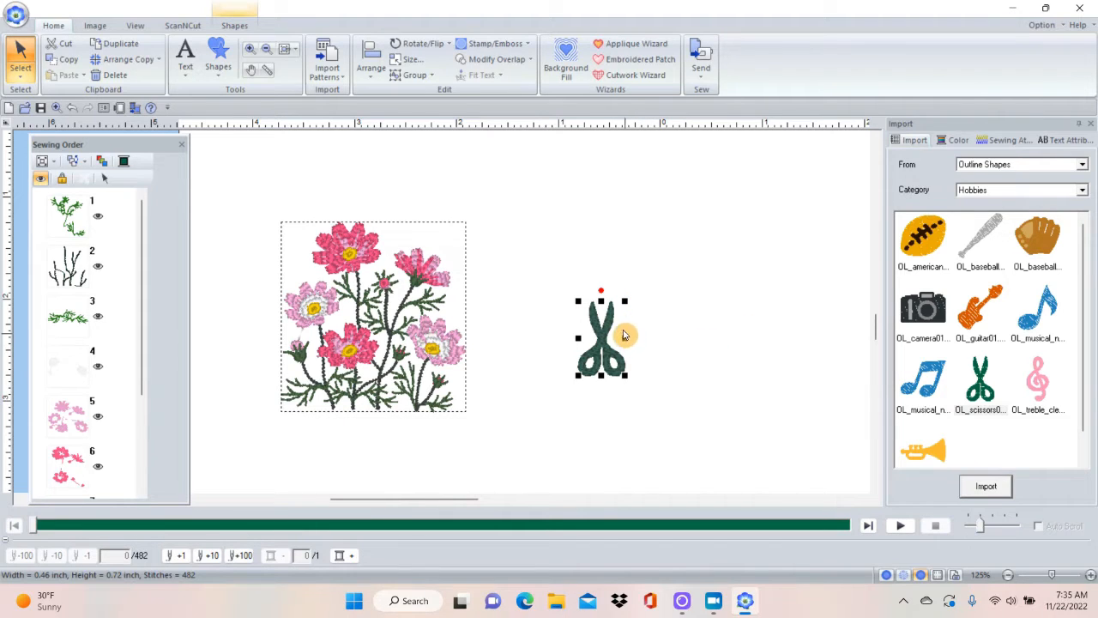
pyautogui.moveTo(624, 300); pyautogui.dragTo(742, 205)
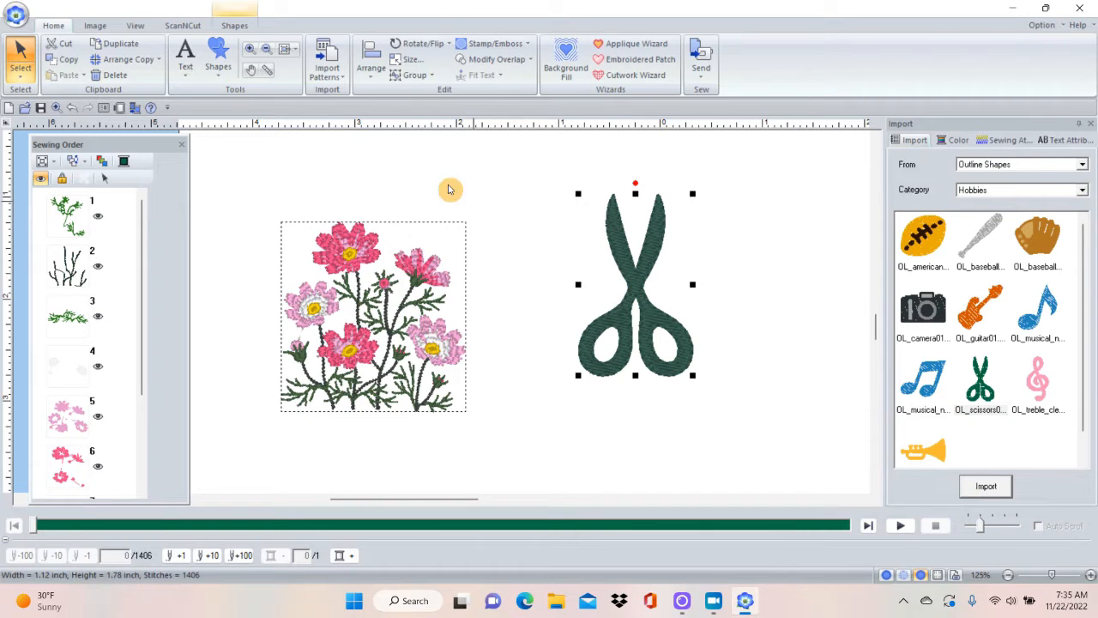
# Set the scissors' line to Running Stitch and its region to Not Sewn, and enlarge the shape to about 1.69 x 2.68 inches.
pyautogui.click(233, 26)
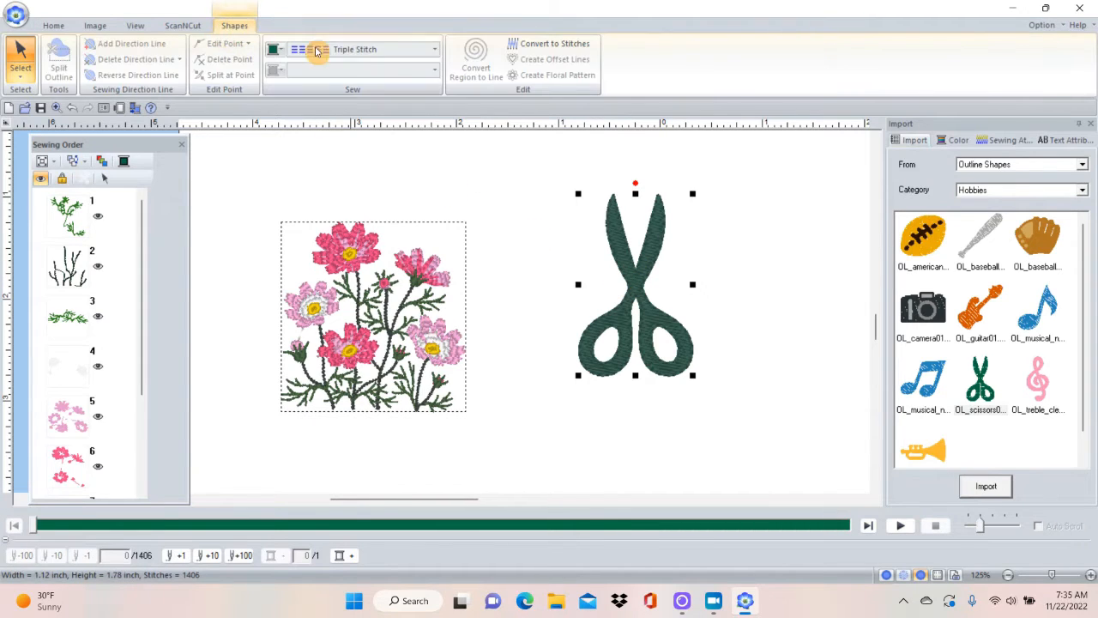
pyautogui.click(435, 50)
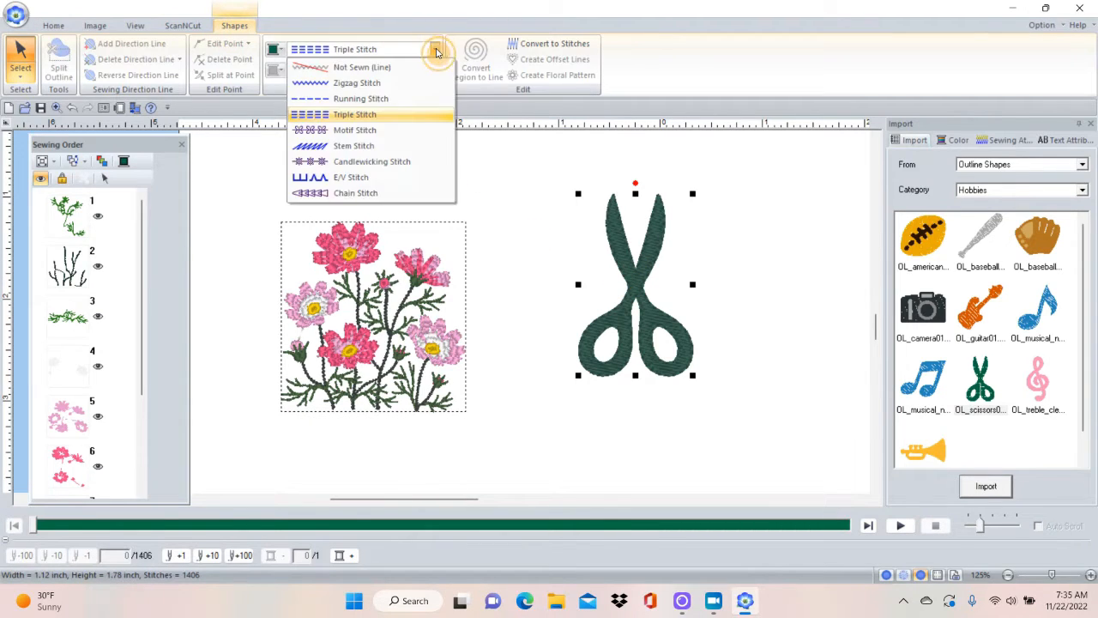
pyautogui.click(405, 99)
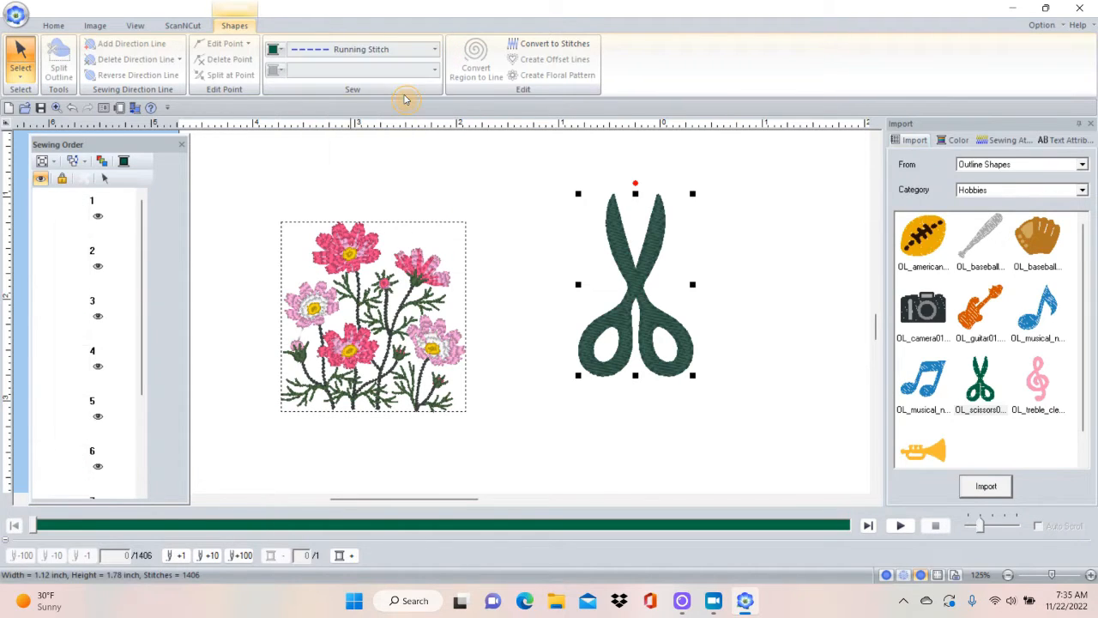
pyautogui.click(436, 71)
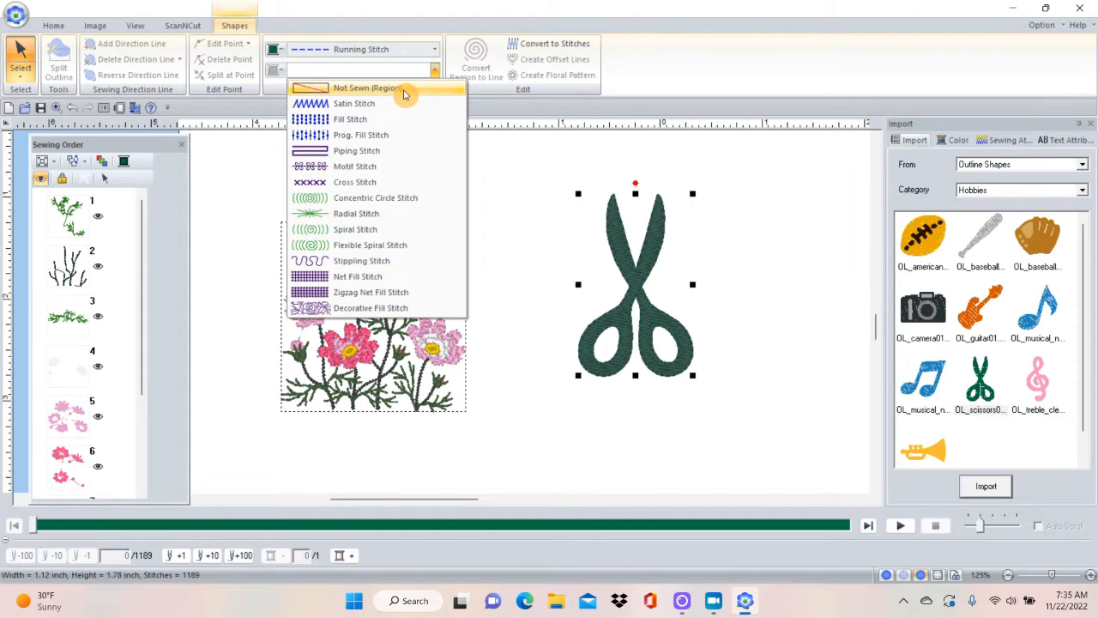
pyautogui.click(405, 91)
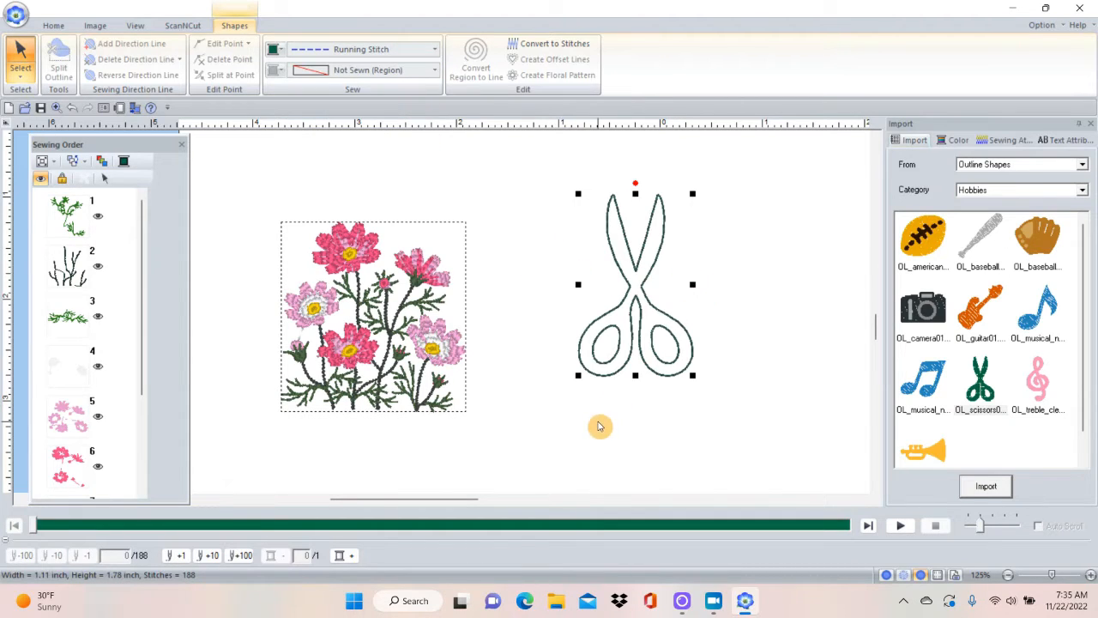
pyautogui.moveTo(692, 375); pyautogui.dragTo(787, 461)
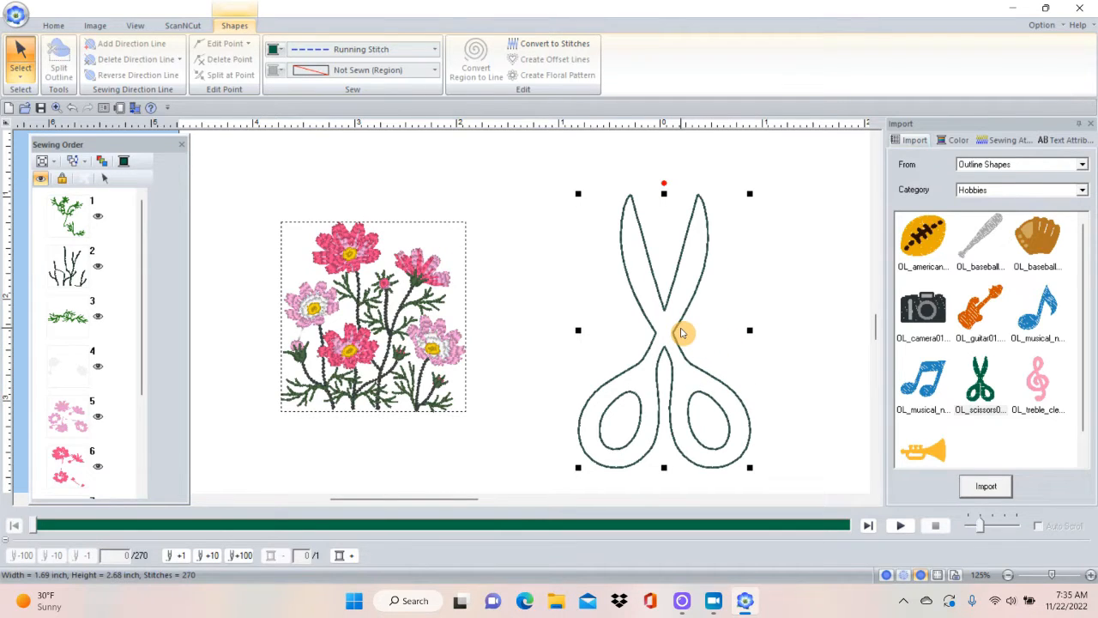
# Delete the scissors shape and switch the import source back to Design Library.
pyautogui.press('Delete')
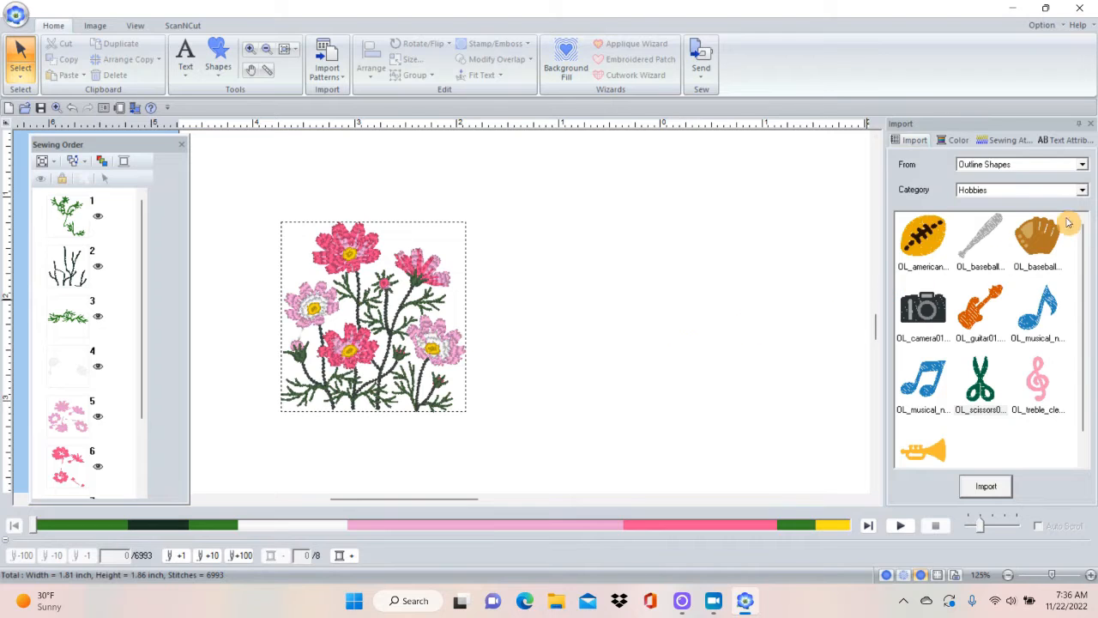
pyautogui.click(1082, 189)
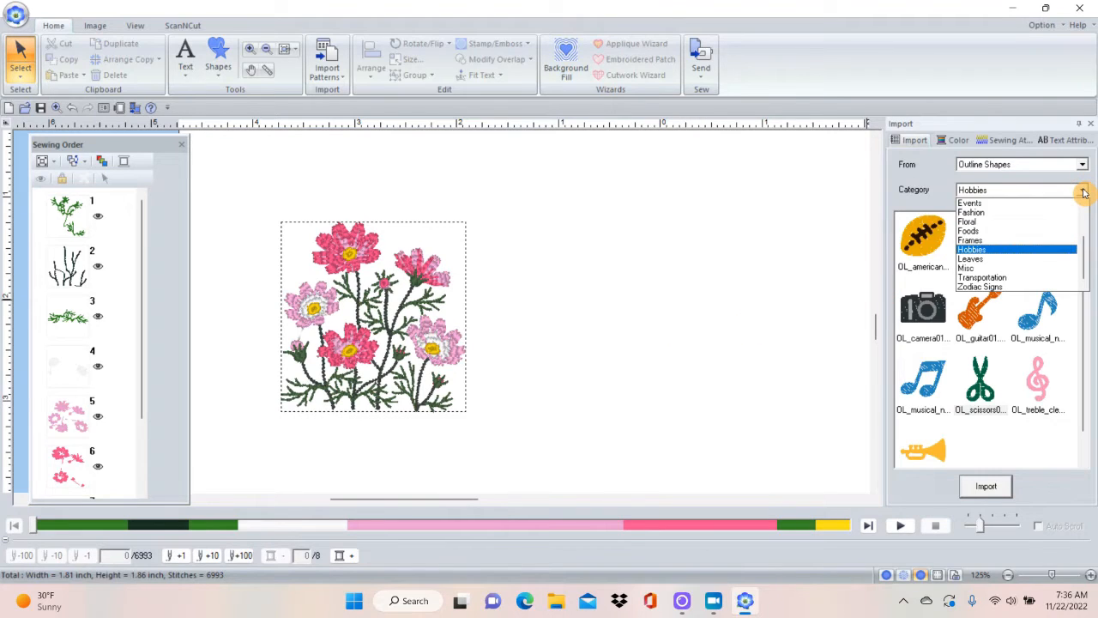
pyautogui.click(1083, 162)
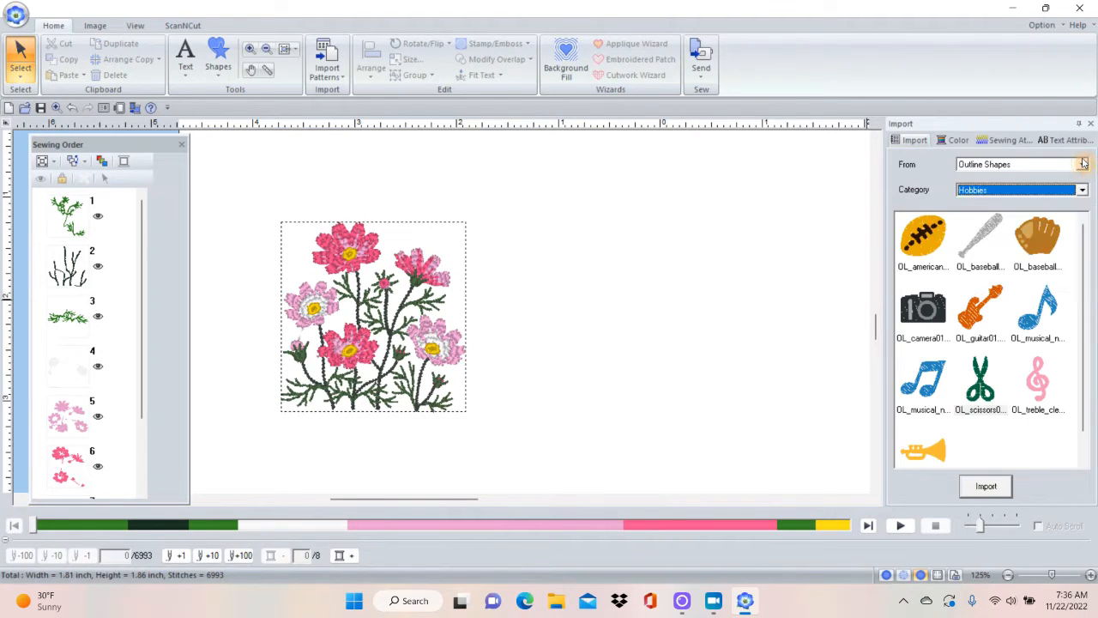
pyautogui.click(1083, 162)
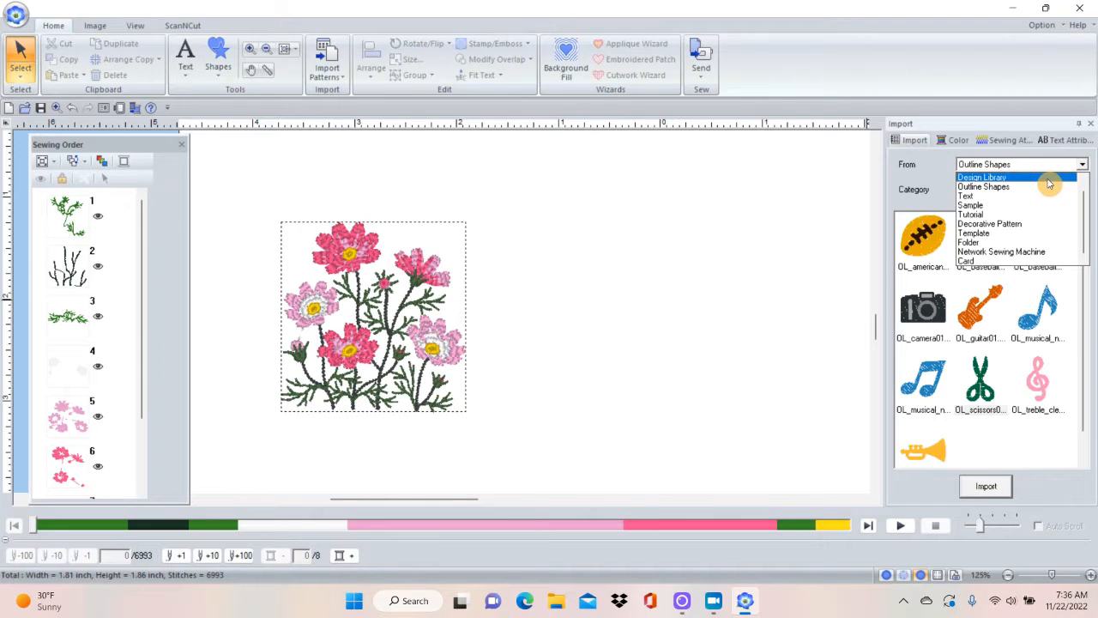
pyautogui.click(1047, 179)
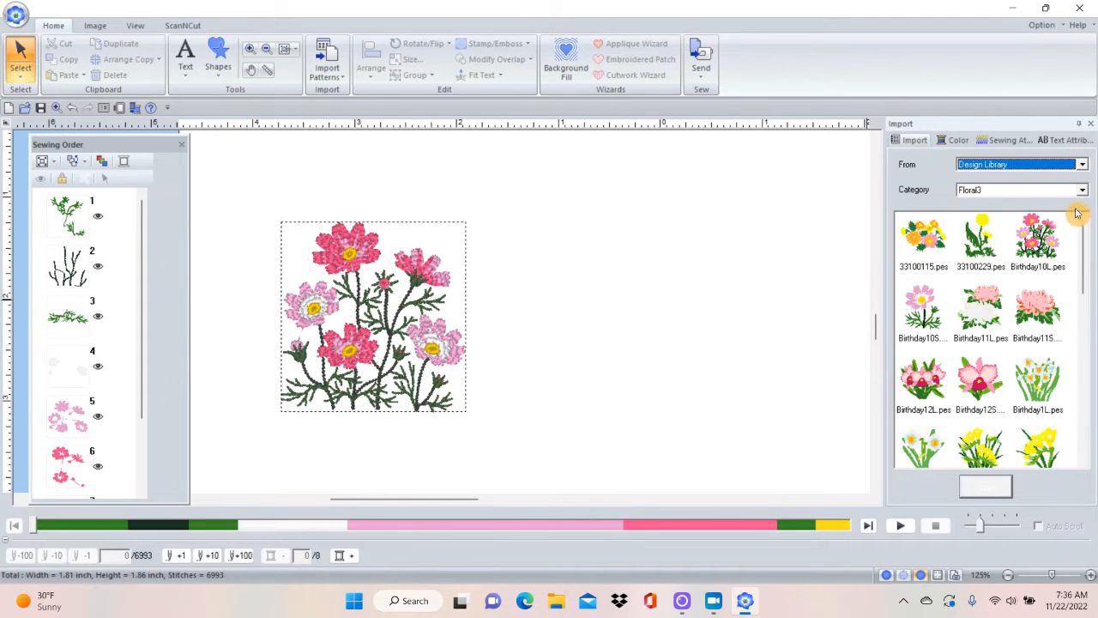
# Import the rose pattern no20_7.pes from the Floral3 category and move it to the right of the flowers.
pyautogui.moveTo(1084, 234); pyautogui.dragTo(1080, 369)
pyautogui.click(1036, 371)
pyautogui.click(1035, 370)
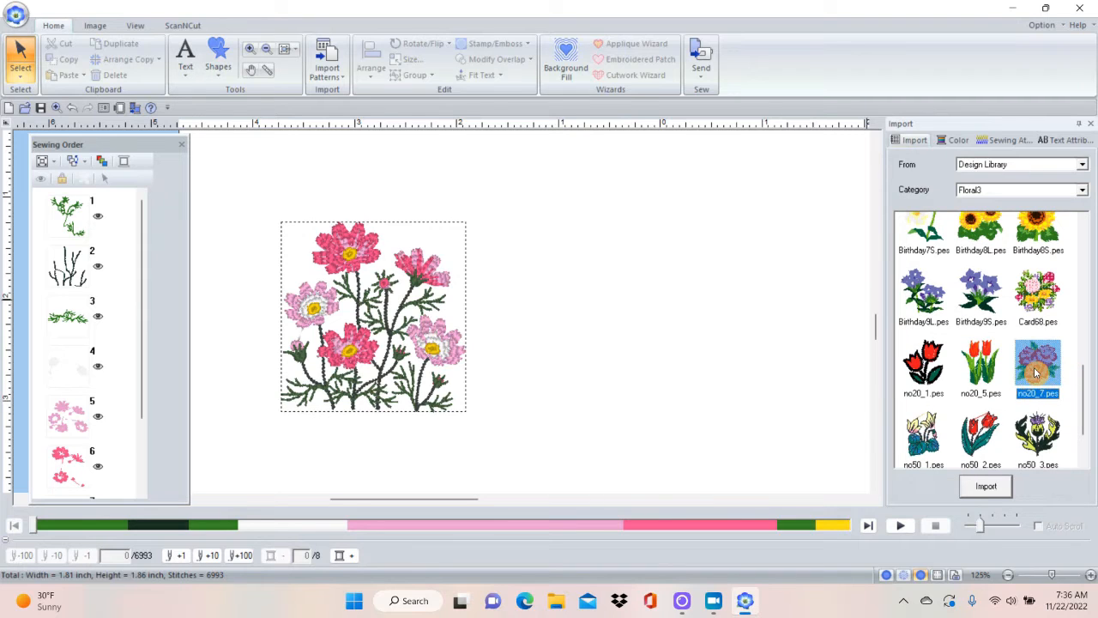
pyautogui.click(987, 487)
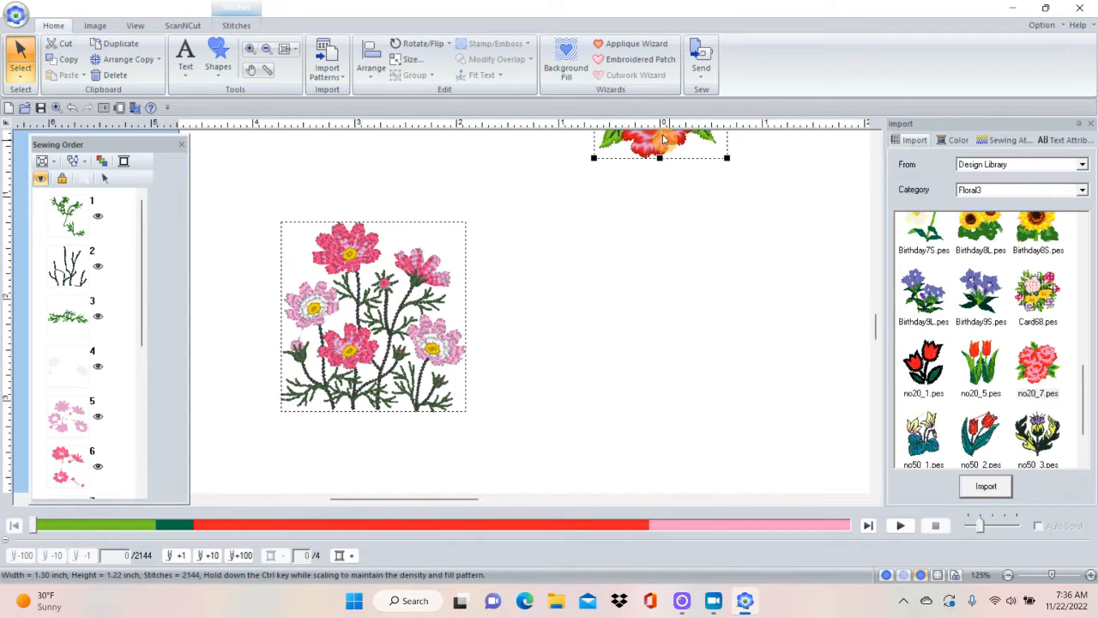
pyautogui.moveTo(661, 137); pyautogui.dragTo(632, 323)
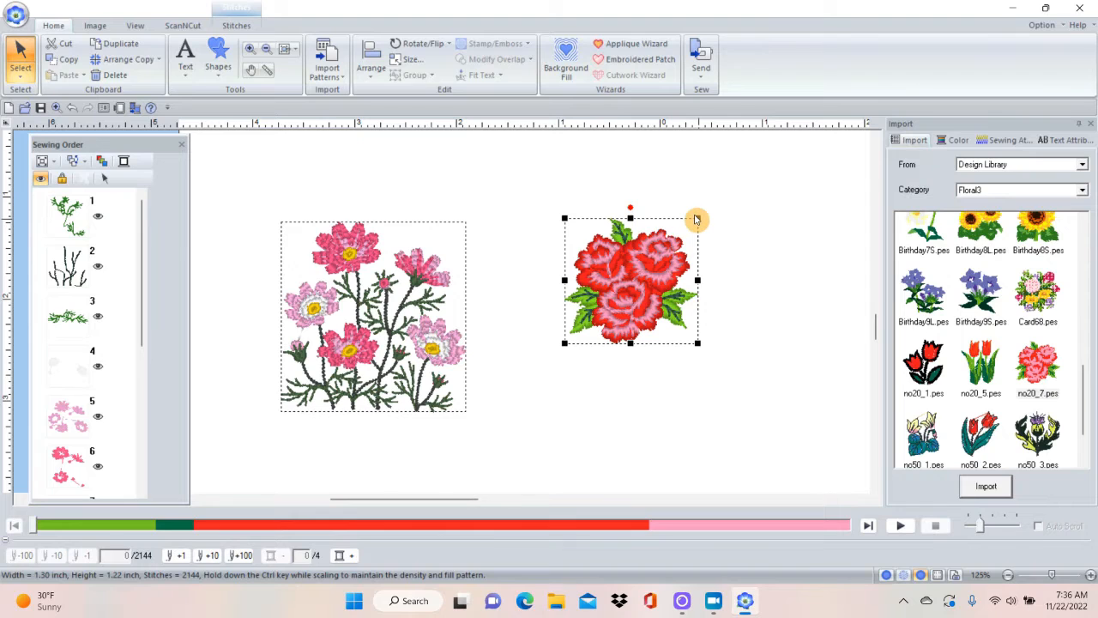
# Shrink the rose pattern to about 0.68 x 0.65 inches and delete it from the page.
pyautogui.moveTo(696, 220); pyautogui.dragTo(652, 283)
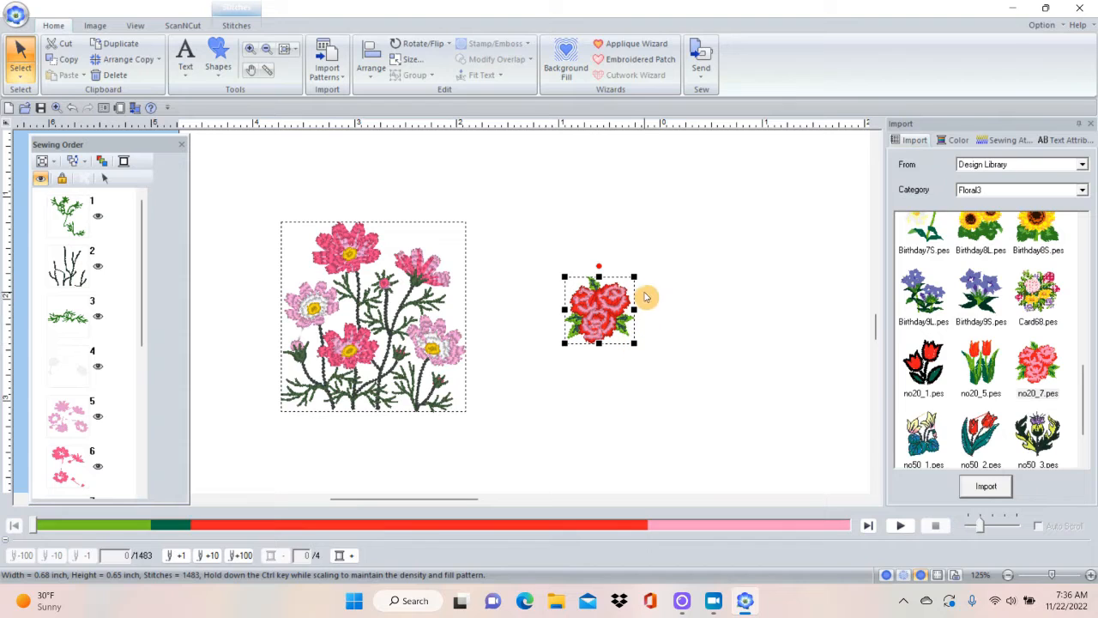
pyautogui.press('Delete')
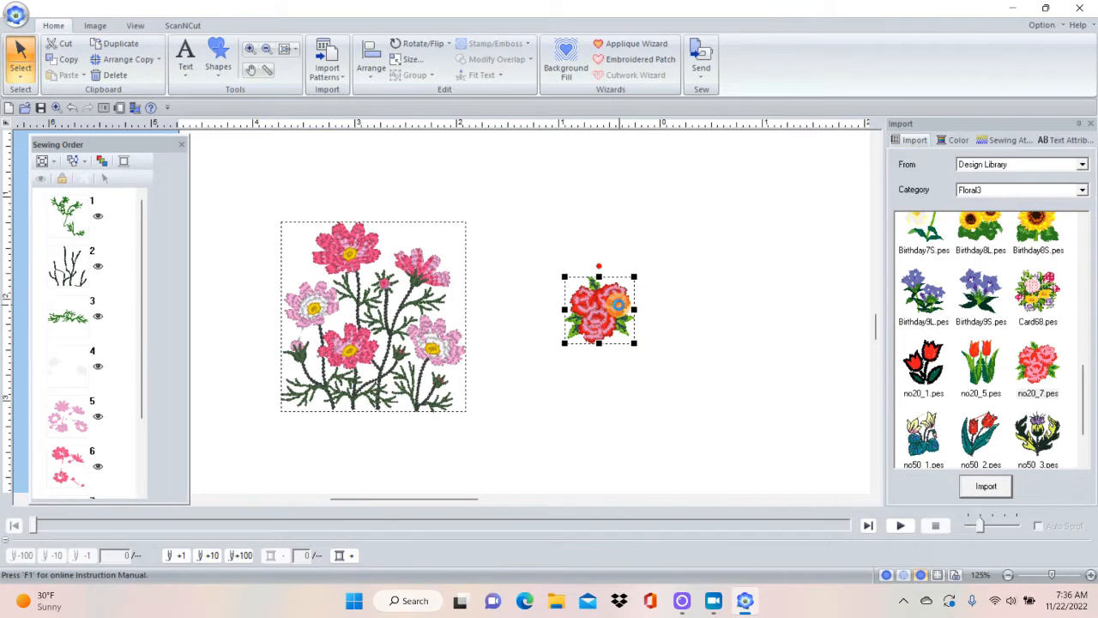
# Enlarge the flower pattern to about 3.89 x 4.00 inches while maintaining its stitch density, and show the whole design page.
pyautogui.click(350, 252)
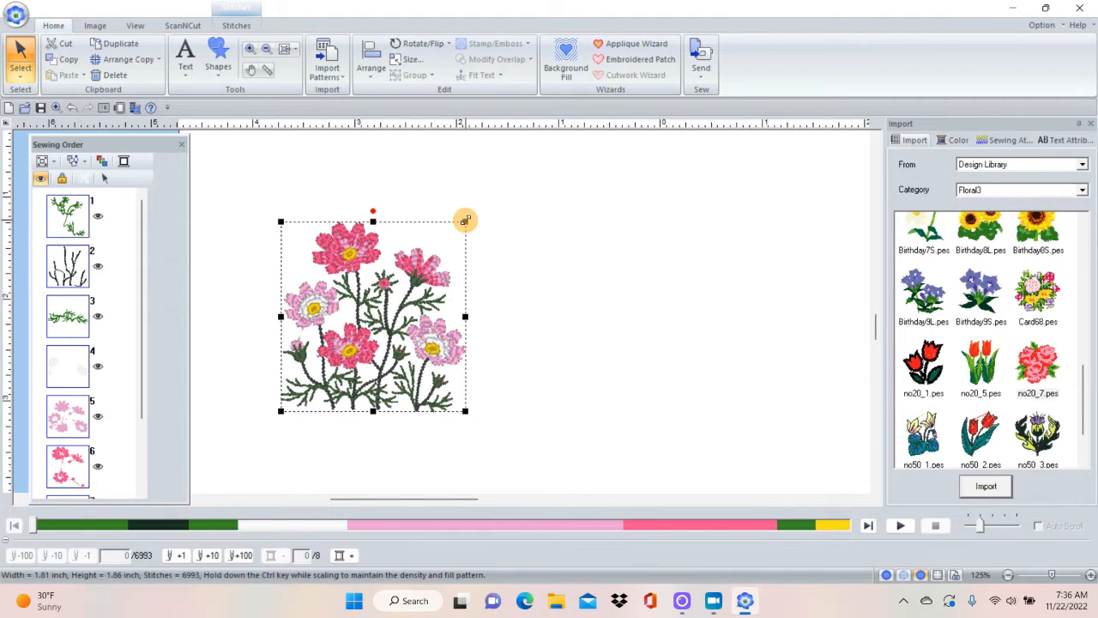
pyautogui.moveTo(465, 221); pyautogui.dragTo(738, 135)
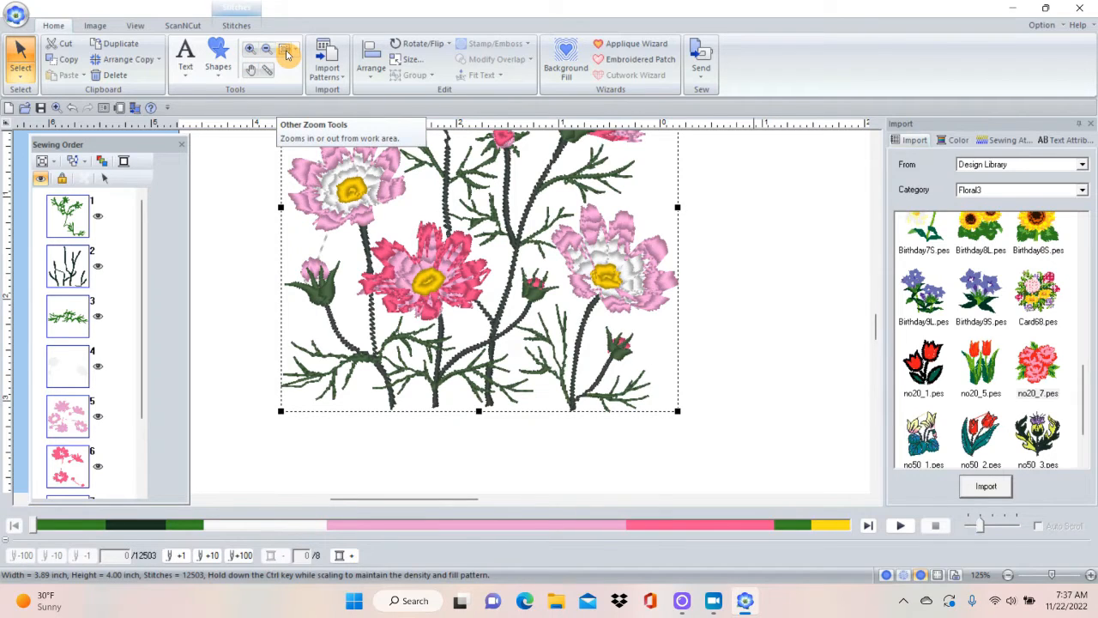
pyautogui.click(296, 51)
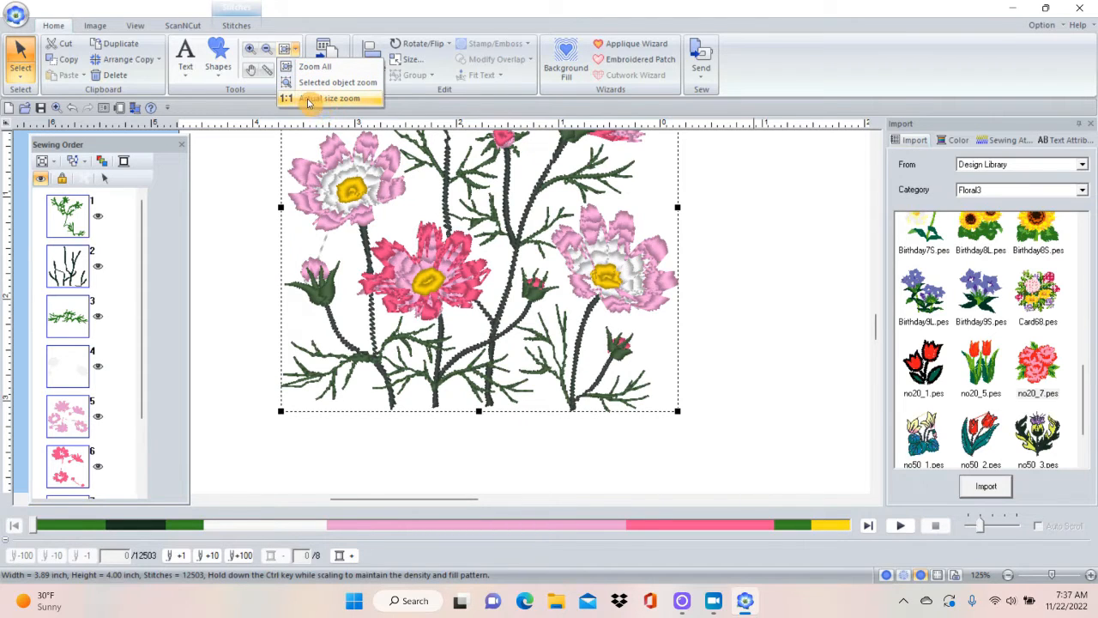
pyautogui.click(309, 67)
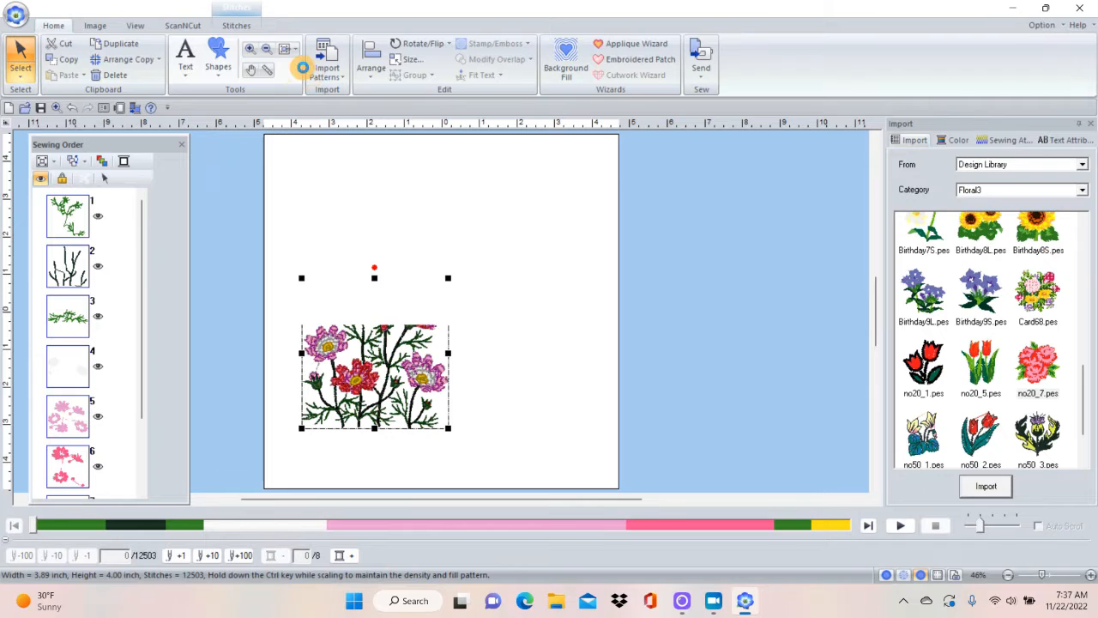
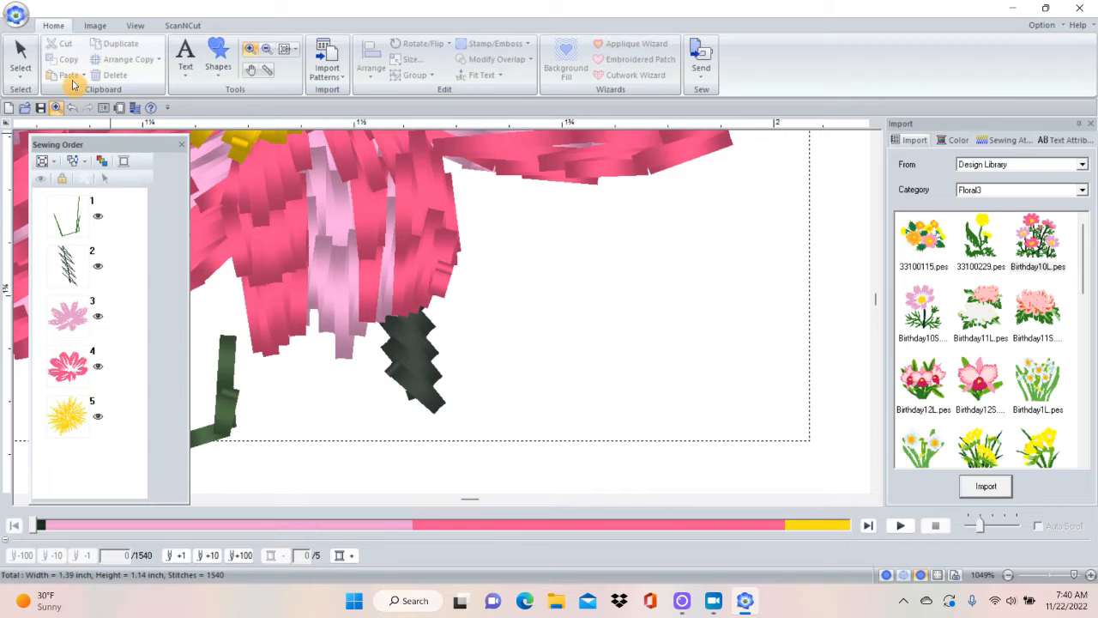
# Delete the leftover light green stem stitches below the flower by removing their individual stitch points.
pyautogui.click(23, 79)
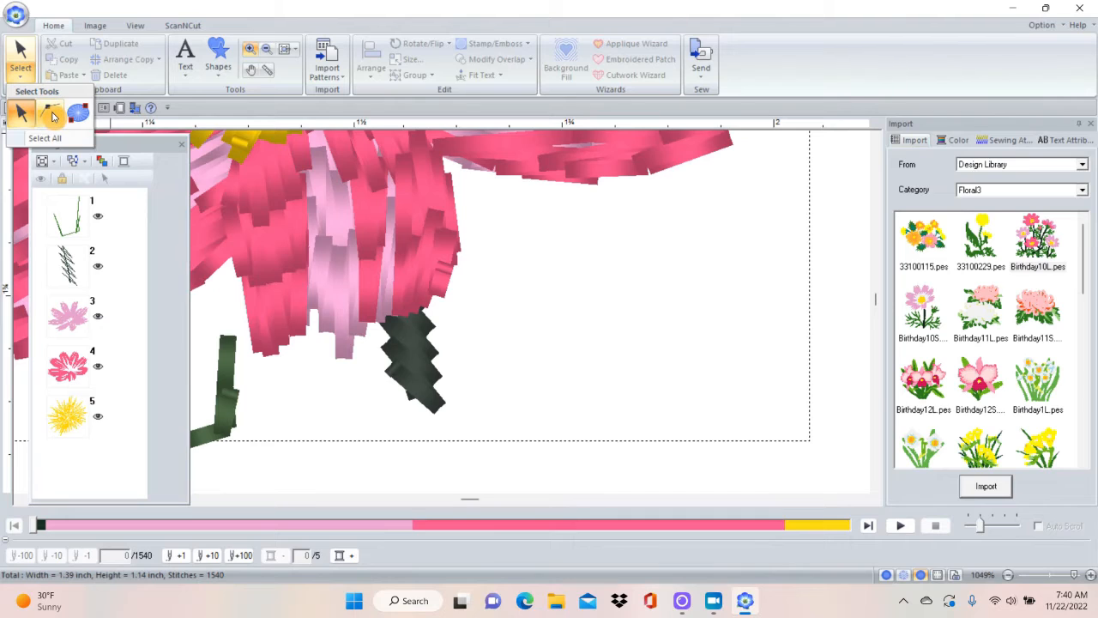
pyautogui.click(53, 114)
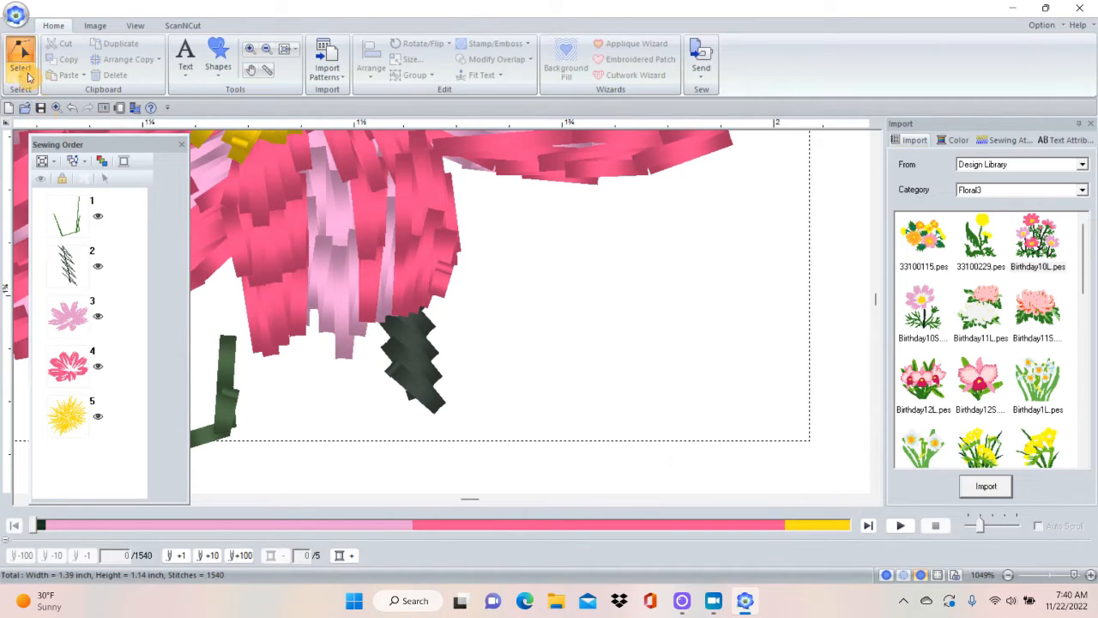
pyautogui.click(413, 364)
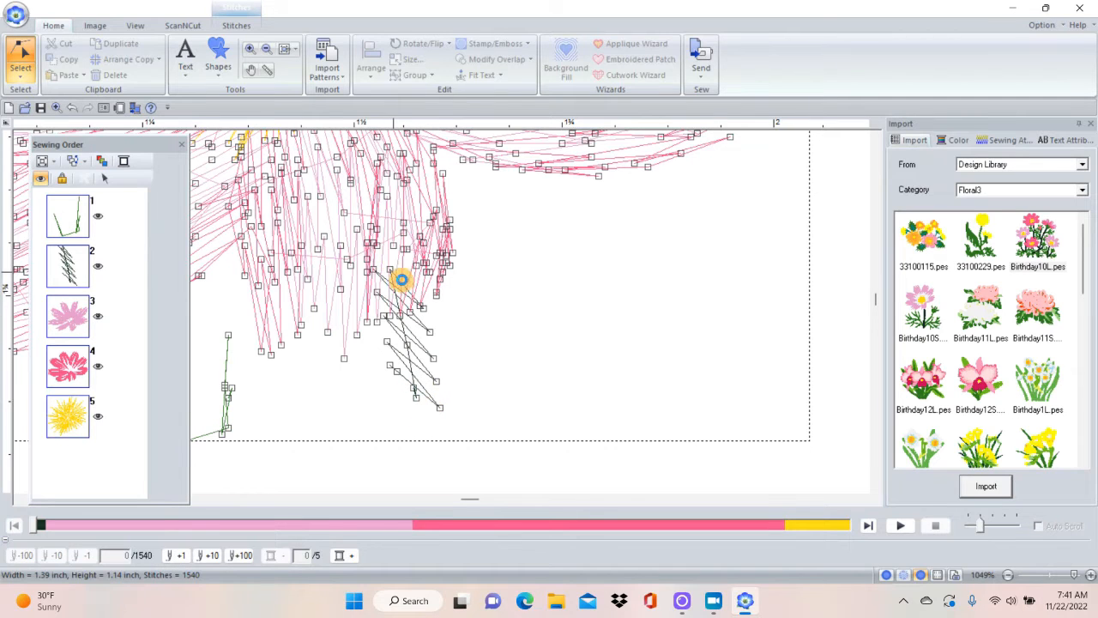
pyautogui.click(423, 408)
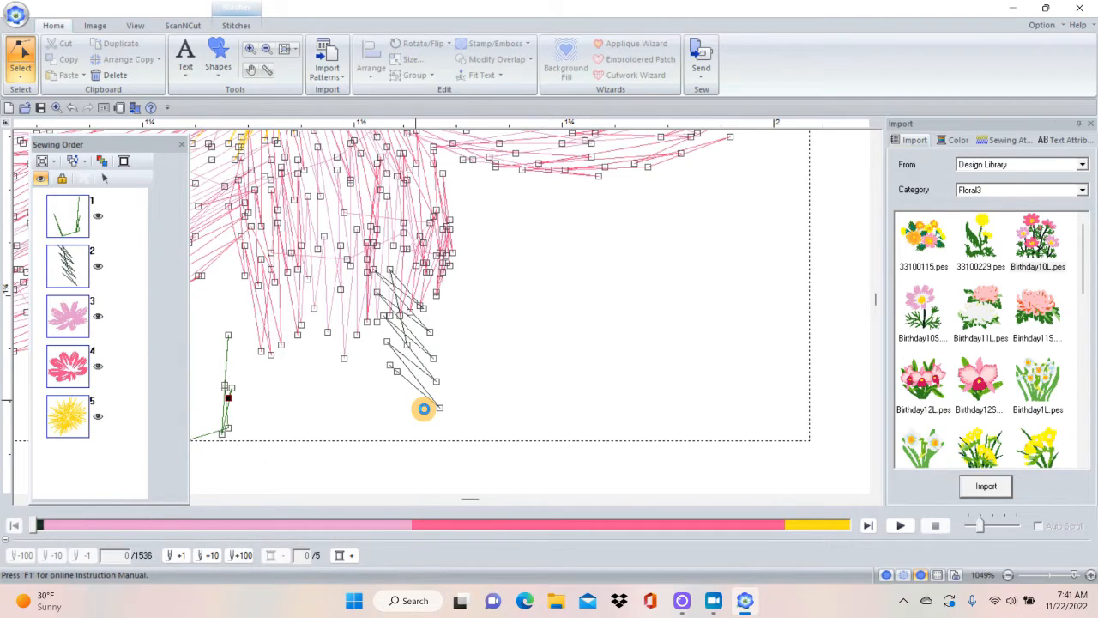
pyautogui.press('Delete')
pyautogui.press('Delete')
pyautogui.press('Delete')
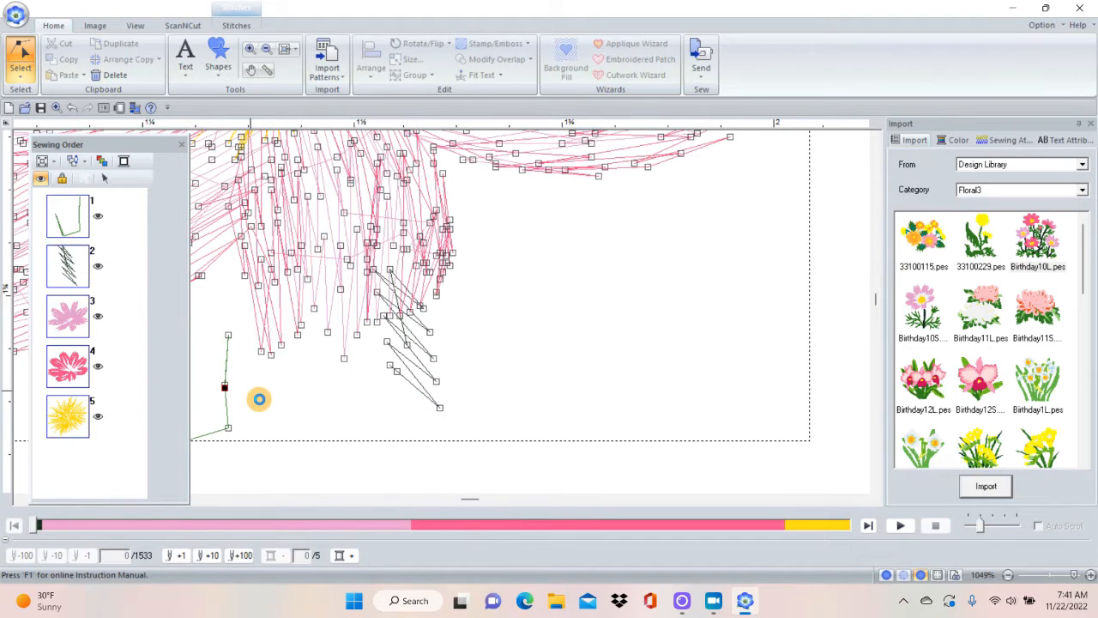
pyautogui.press('Delete')
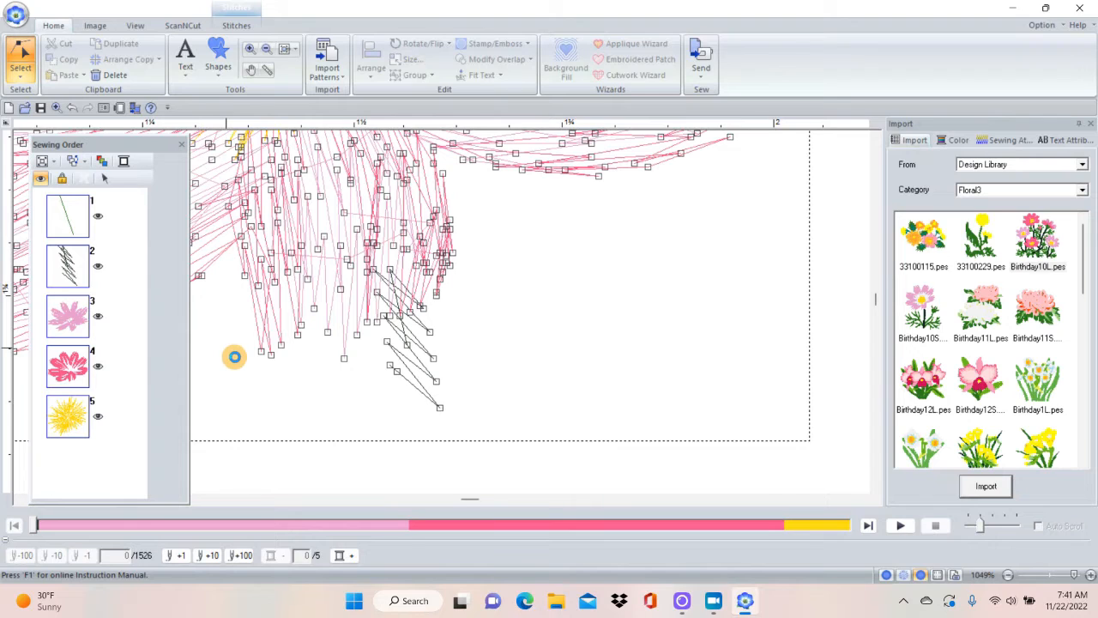
pyautogui.press('Delete')
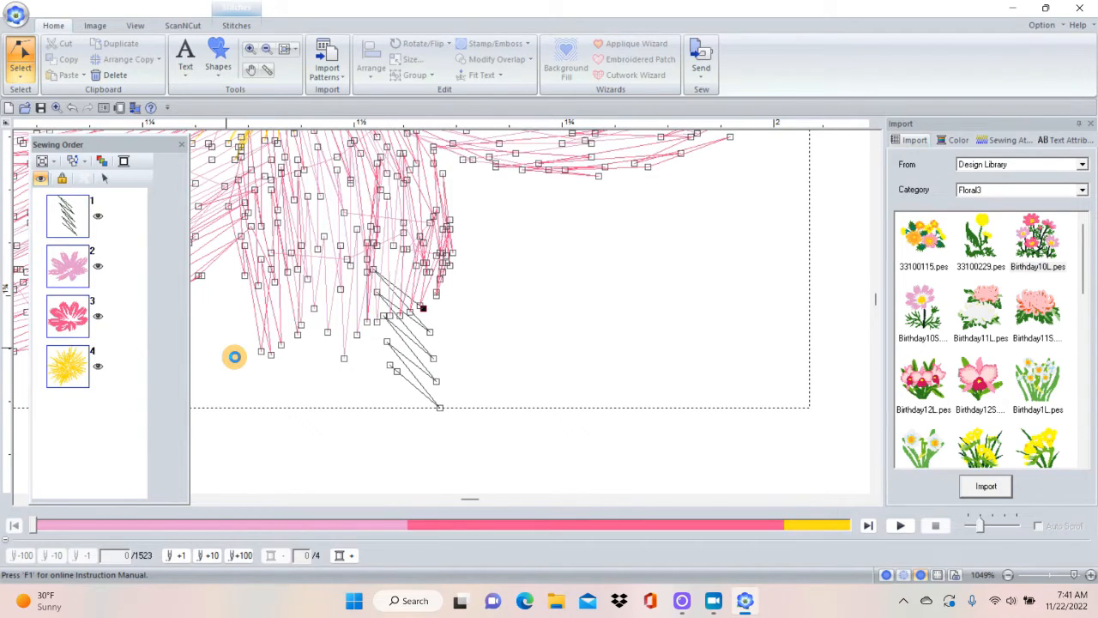
# Remove the remaining dark green leaf stitches point by point, leaving only the flower head.
pyautogui.press('Delete')
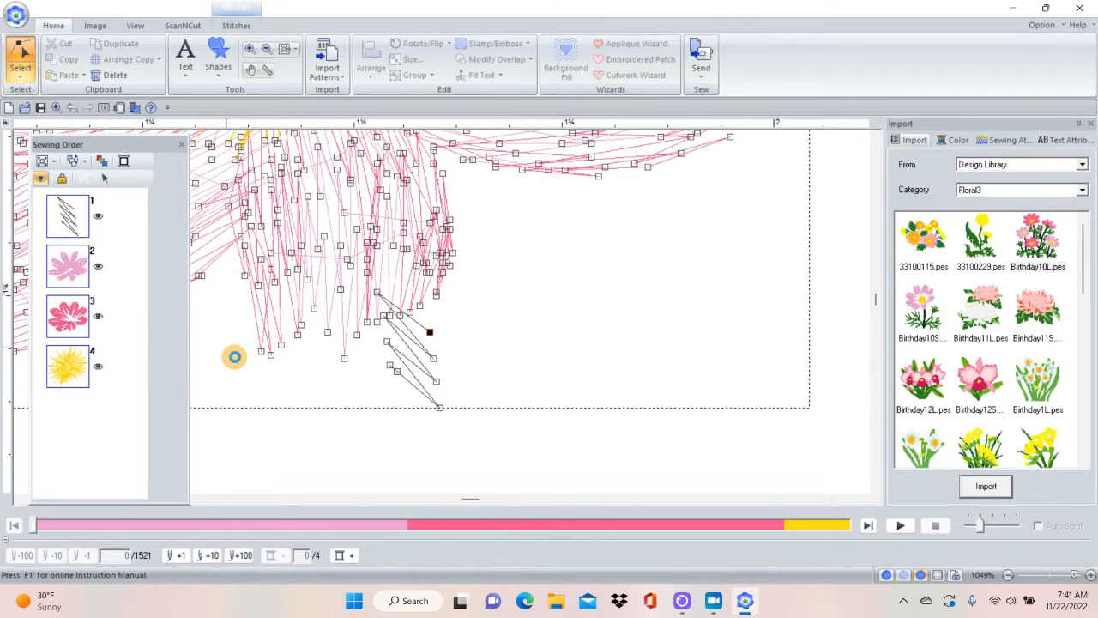
pyautogui.press('Delete')
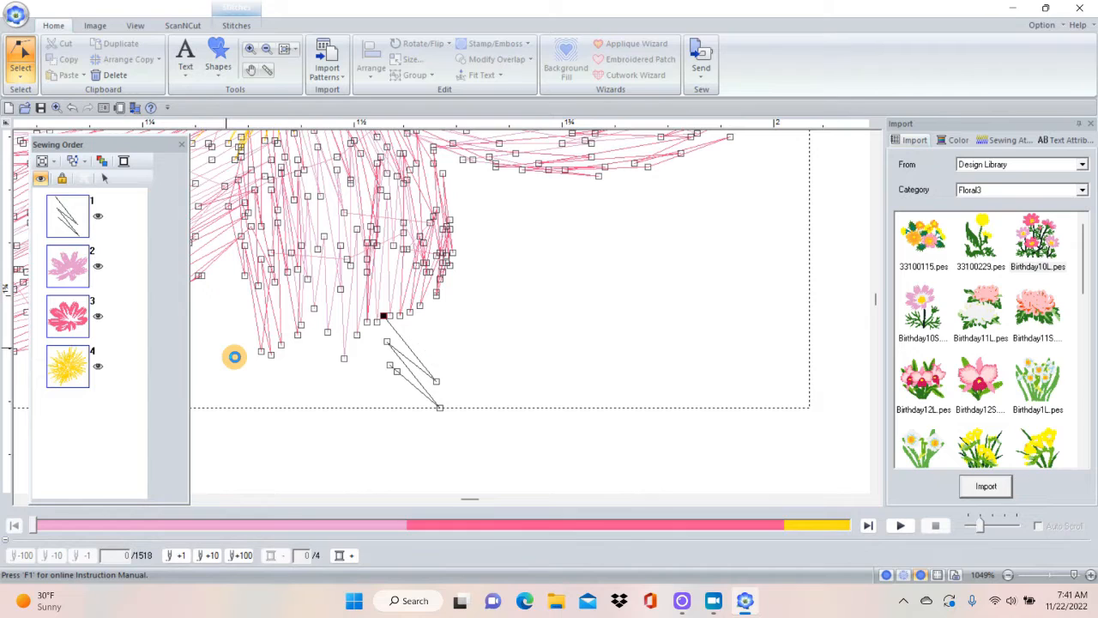
pyautogui.press('Delete')
pyautogui.press('Delete')
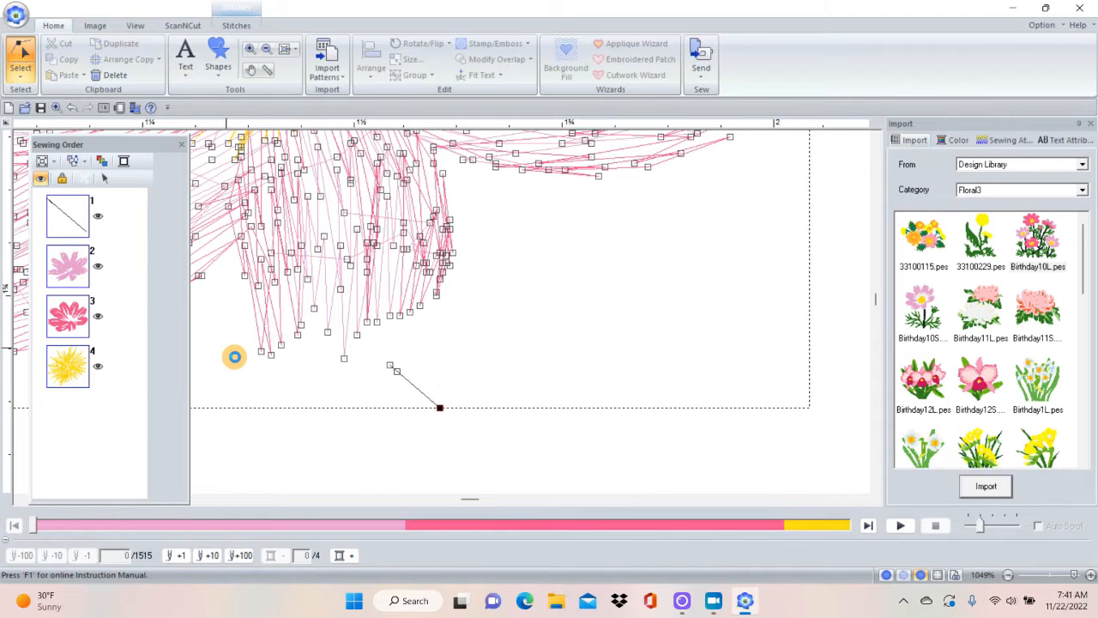
pyautogui.press('Delete')
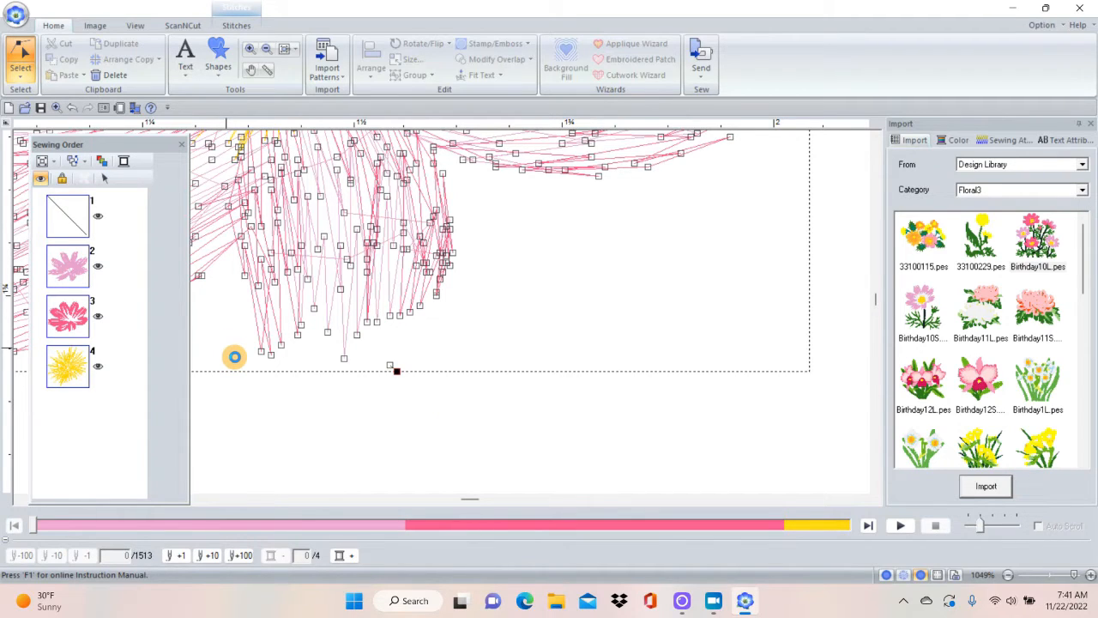
pyautogui.press('Delete')
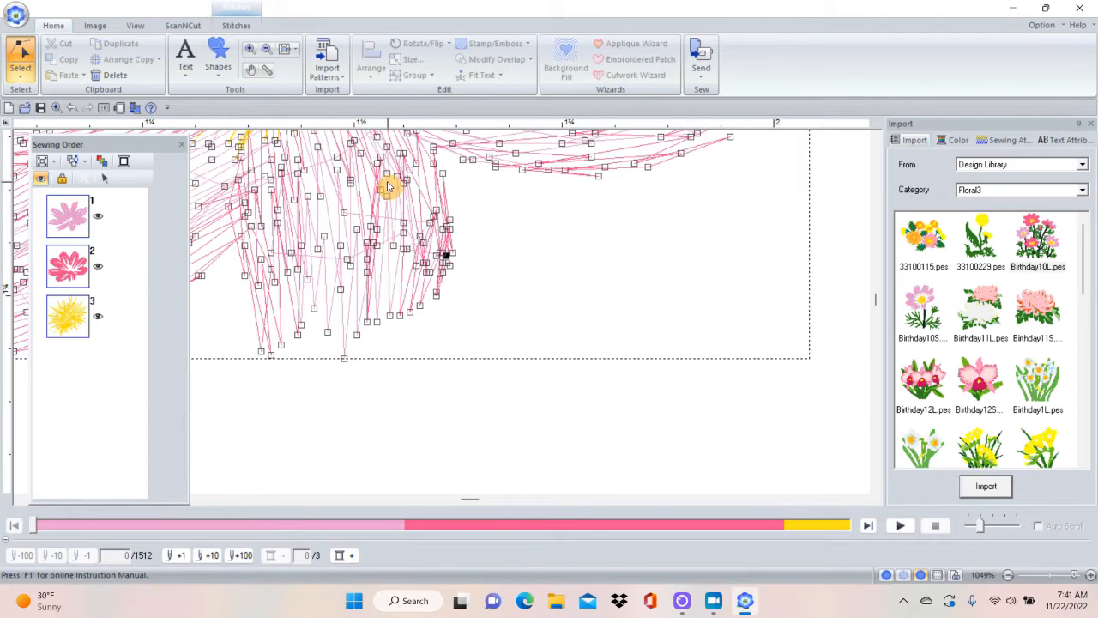
# Switch back to whole-object selection, select the flower head and open its thread color chart.
pyautogui.click(283, 48)
pyautogui.click(477, 284)
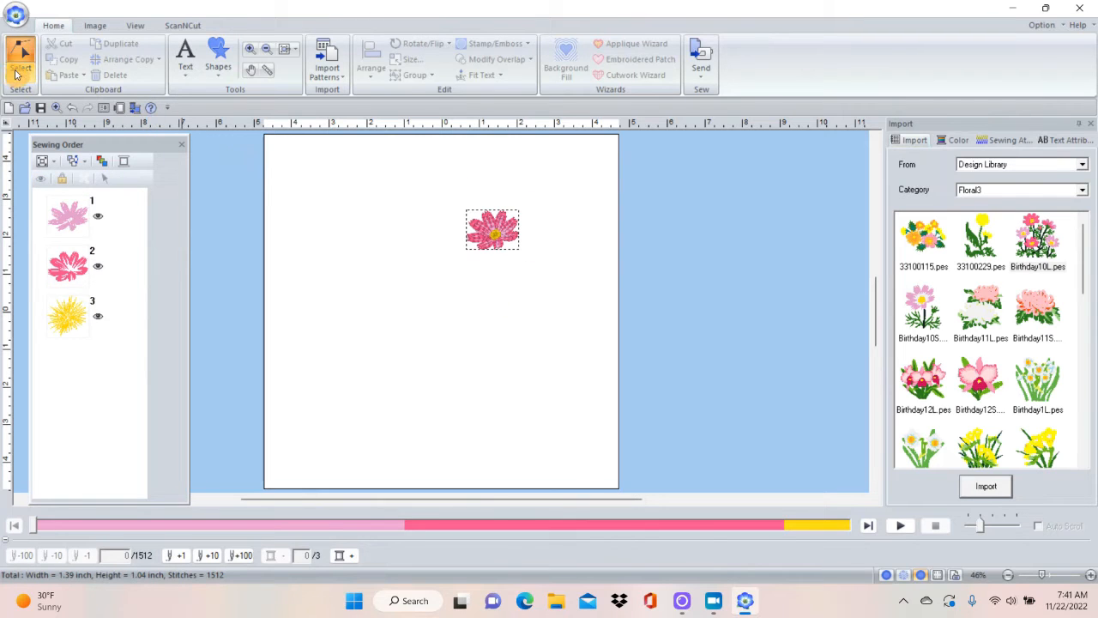
pyautogui.click(20, 75)
pyautogui.click(24, 115)
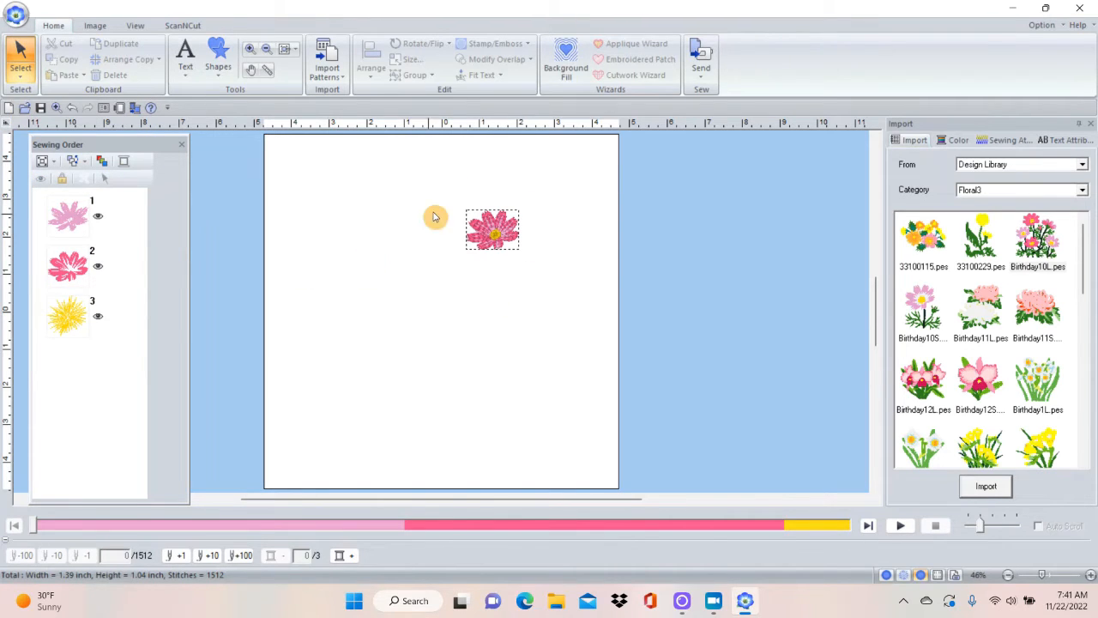
pyautogui.click(250, 49)
pyautogui.moveTo(435, 178); pyautogui.dragTo(564, 268)
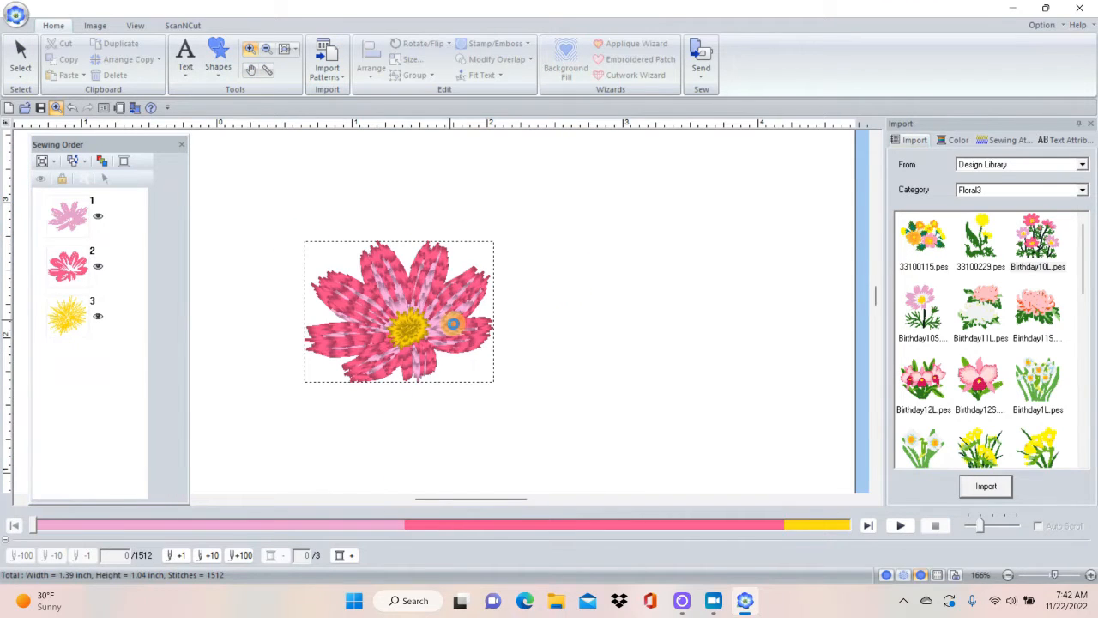
pyautogui.click(13, 54)
pyautogui.click(393, 244)
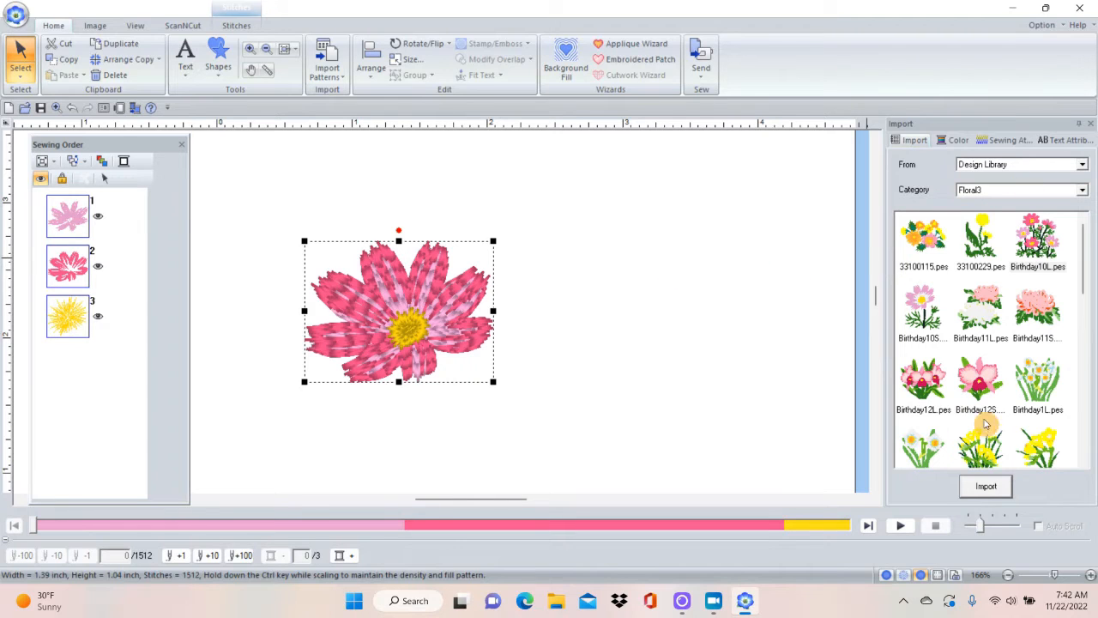
pyautogui.click(952, 139)
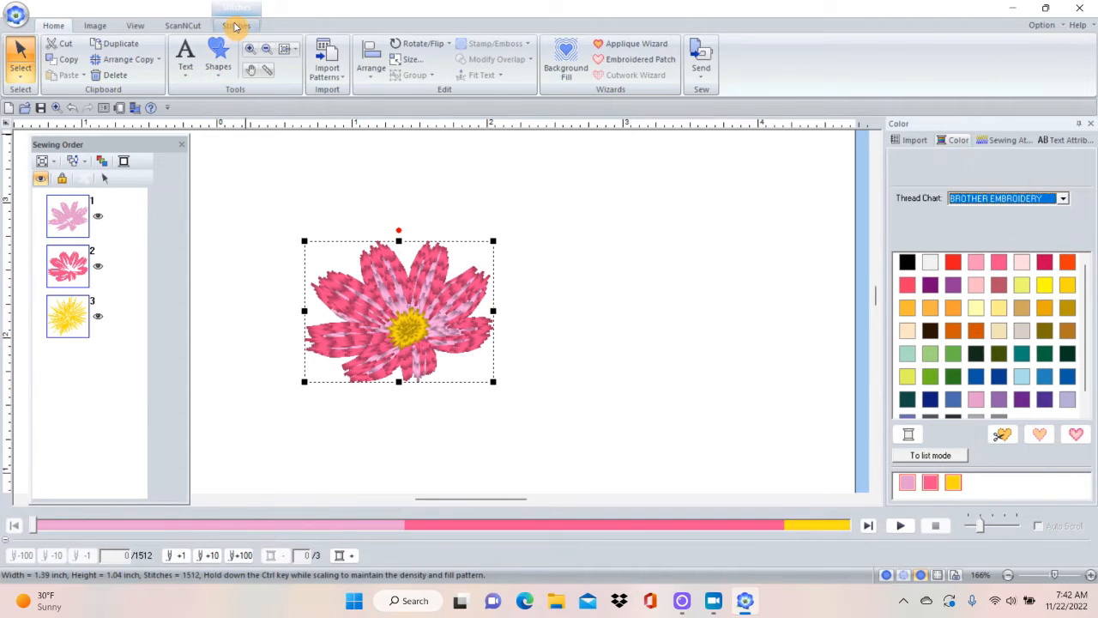
# Reselect the flower and open the Change Color command for its stitches without changing the thread.
pyautogui.click(311, 198)
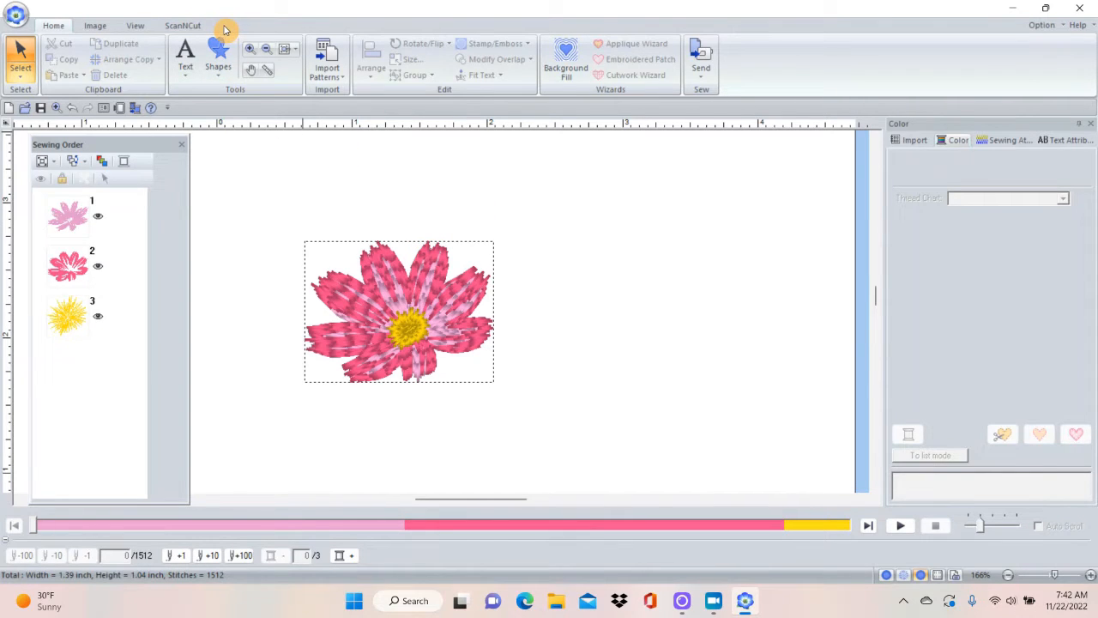
pyautogui.click(378, 272)
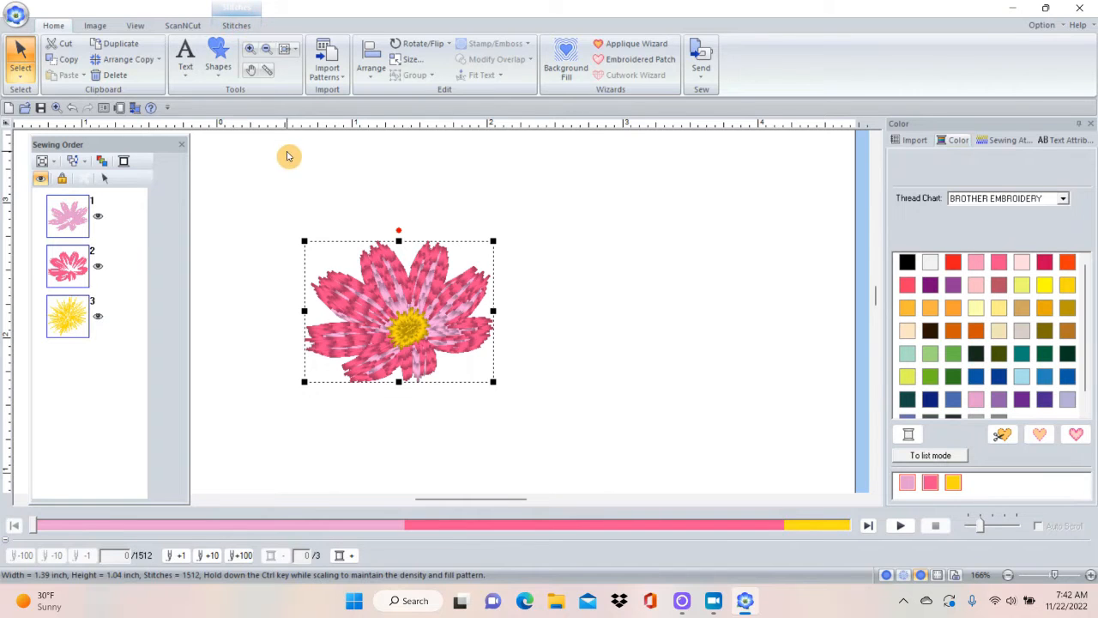
pyautogui.click(235, 26)
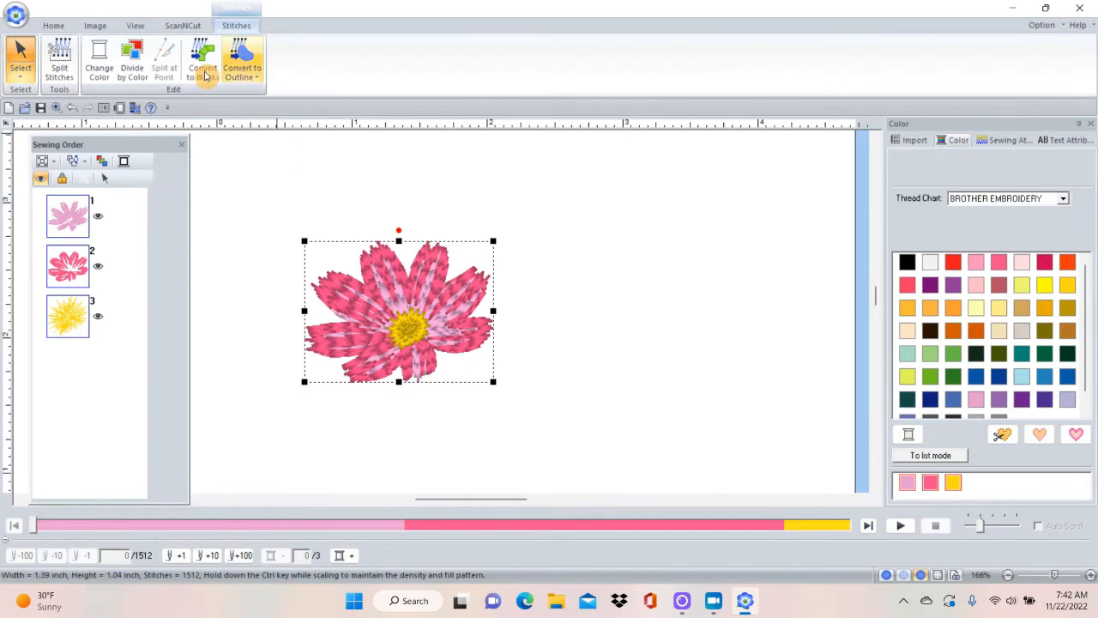
pyautogui.click(98, 64)
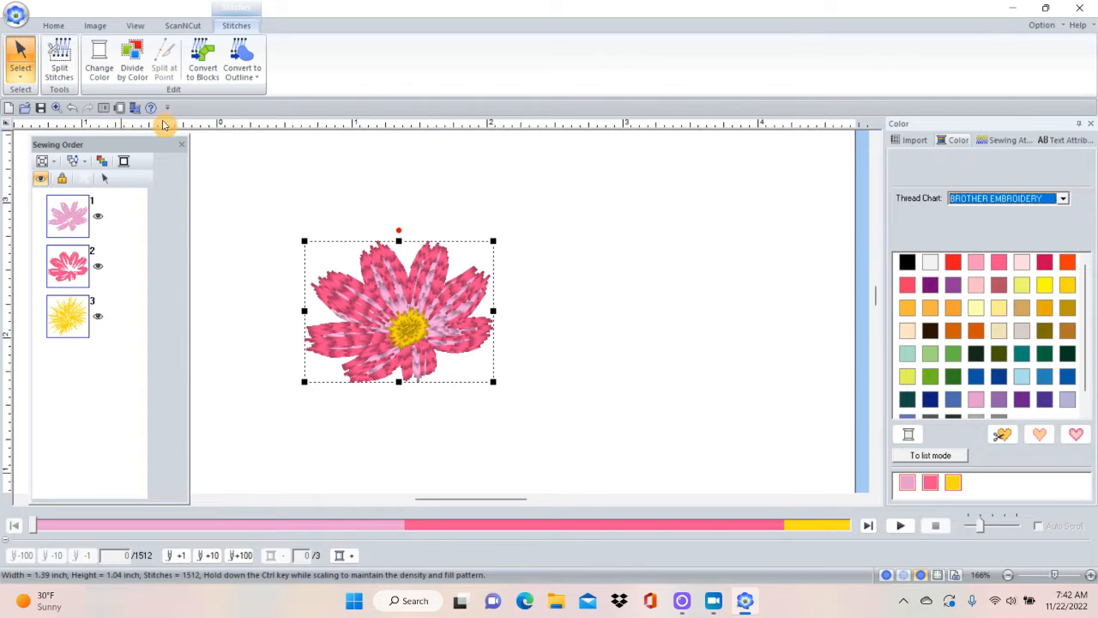
pyautogui.click(288, 191)
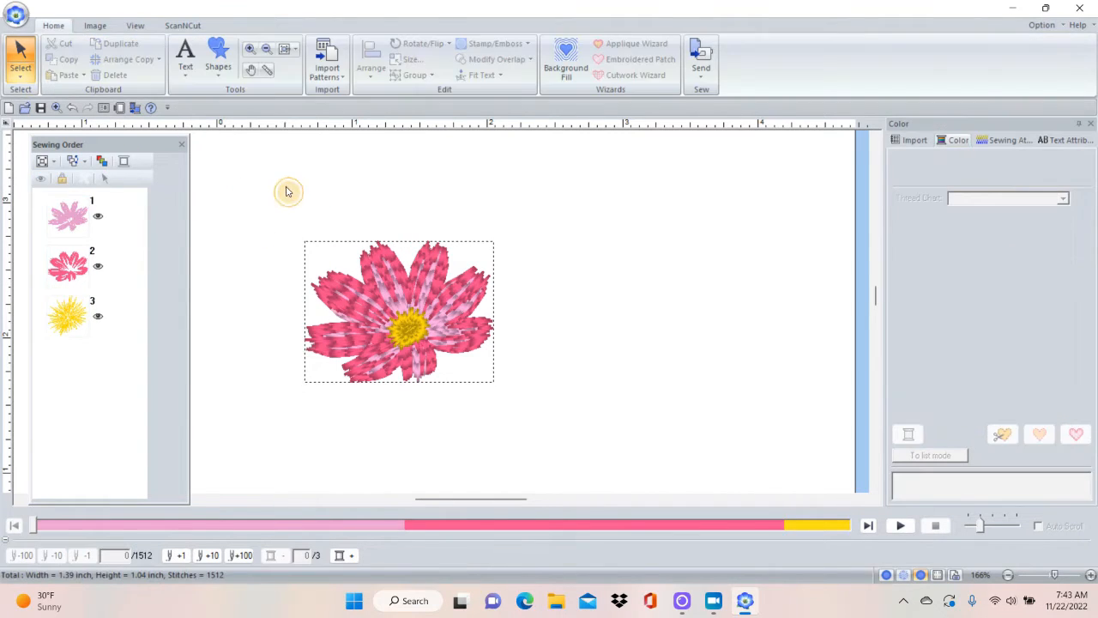
# Recolor the flower's inner petals Blue 405, the outer petals Light Blue 017 and the center Olive Green 519.
pyautogui.click(69, 212)
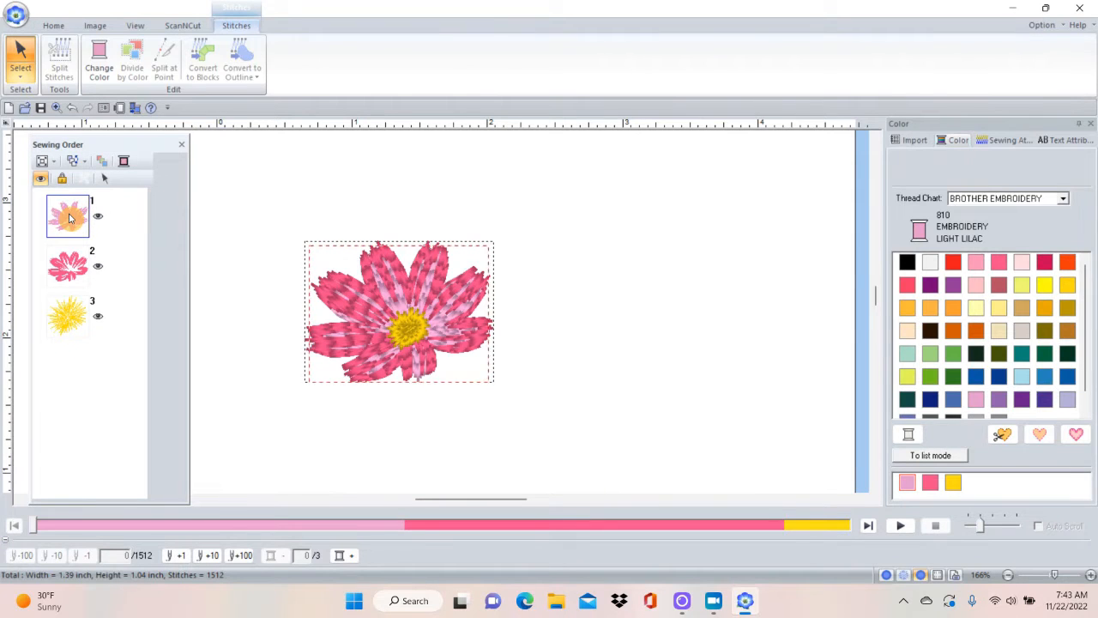
pyautogui.click(976, 377)
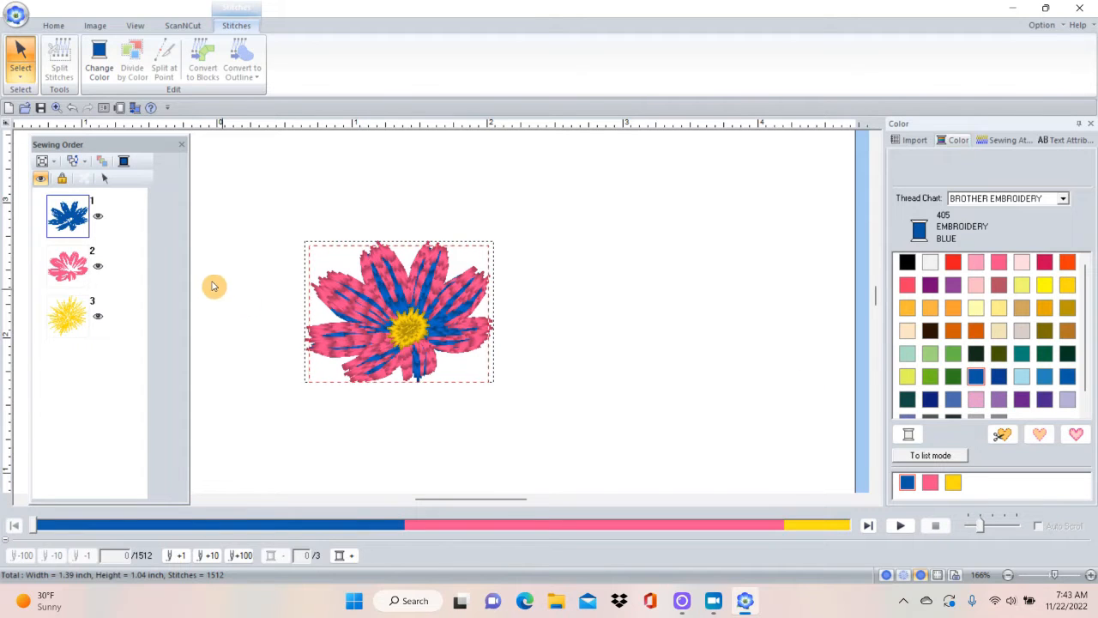
pyautogui.click(71, 269)
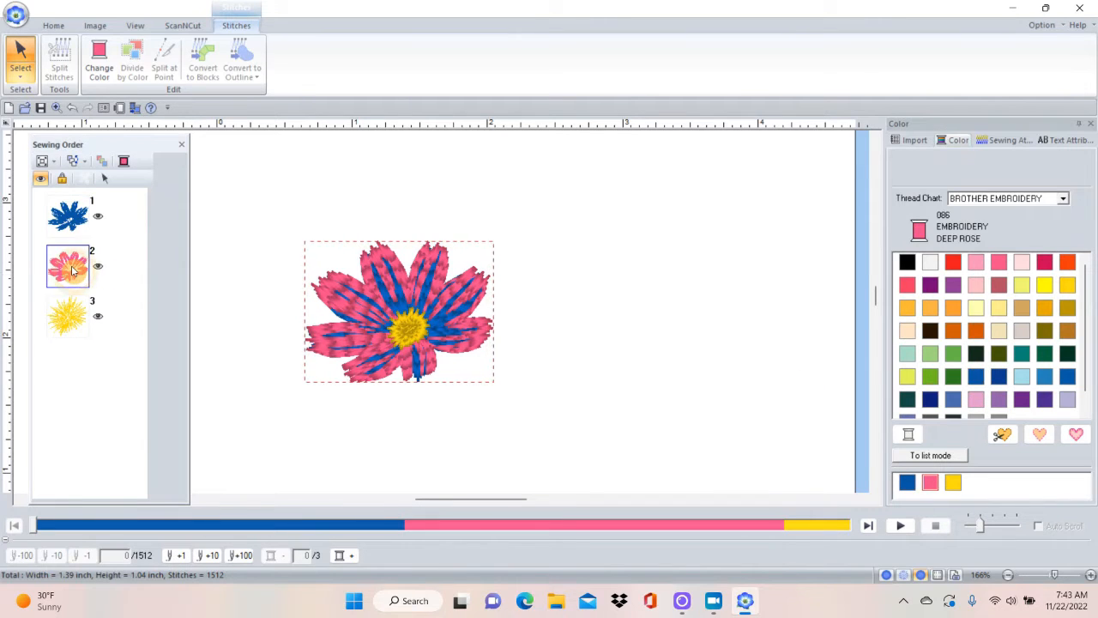
pyautogui.click(1024, 379)
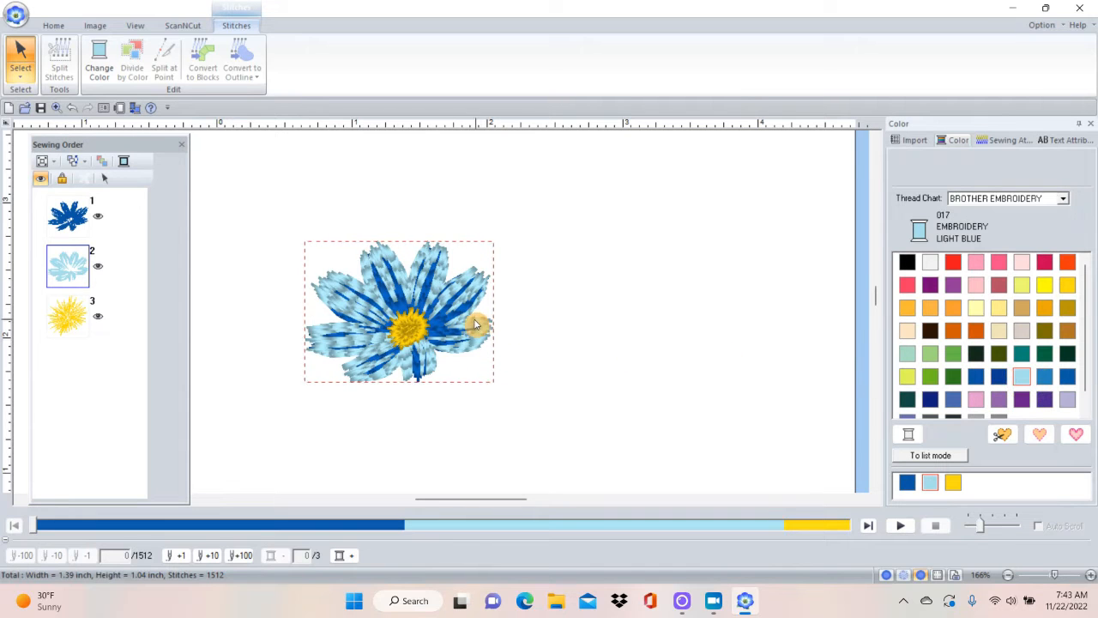
pyautogui.click(72, 316)
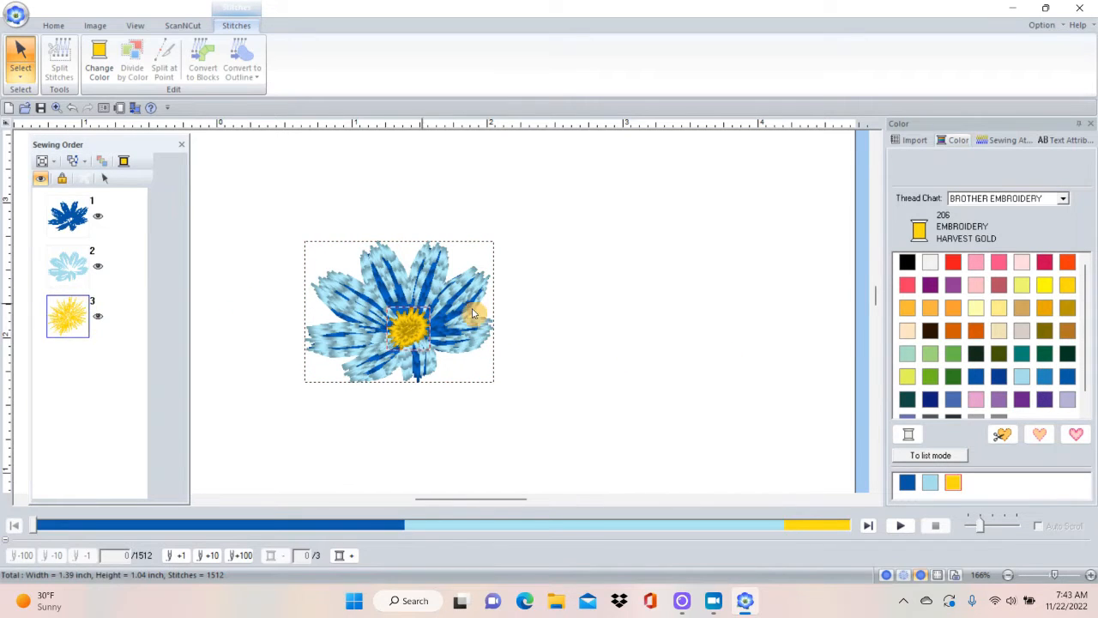
pyautogui.click(976, 354)
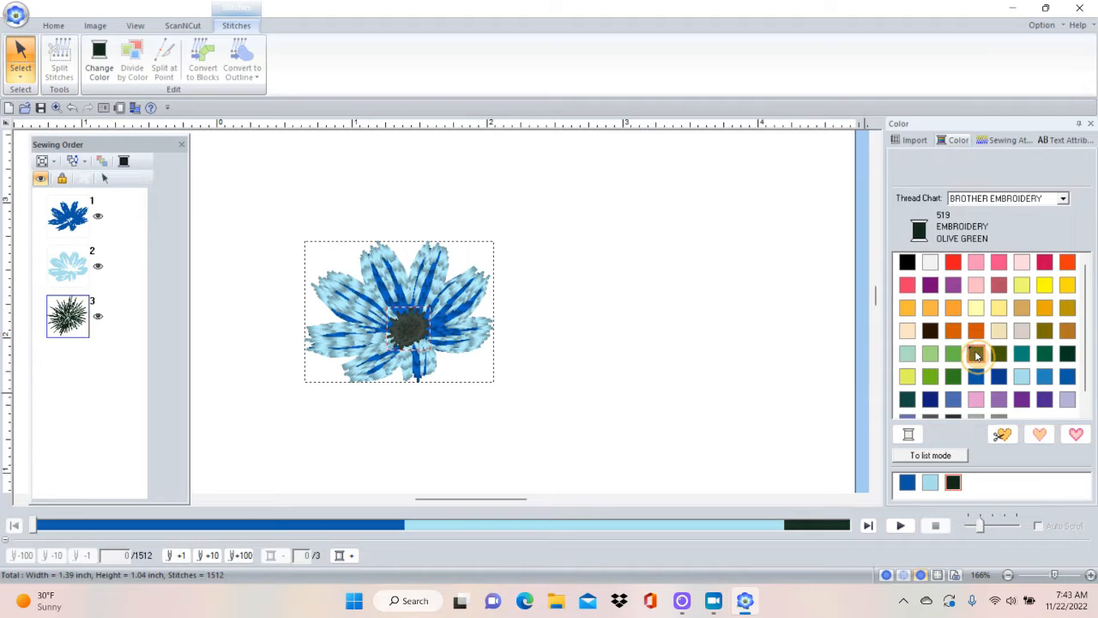
pyautogui.click(597, 370)
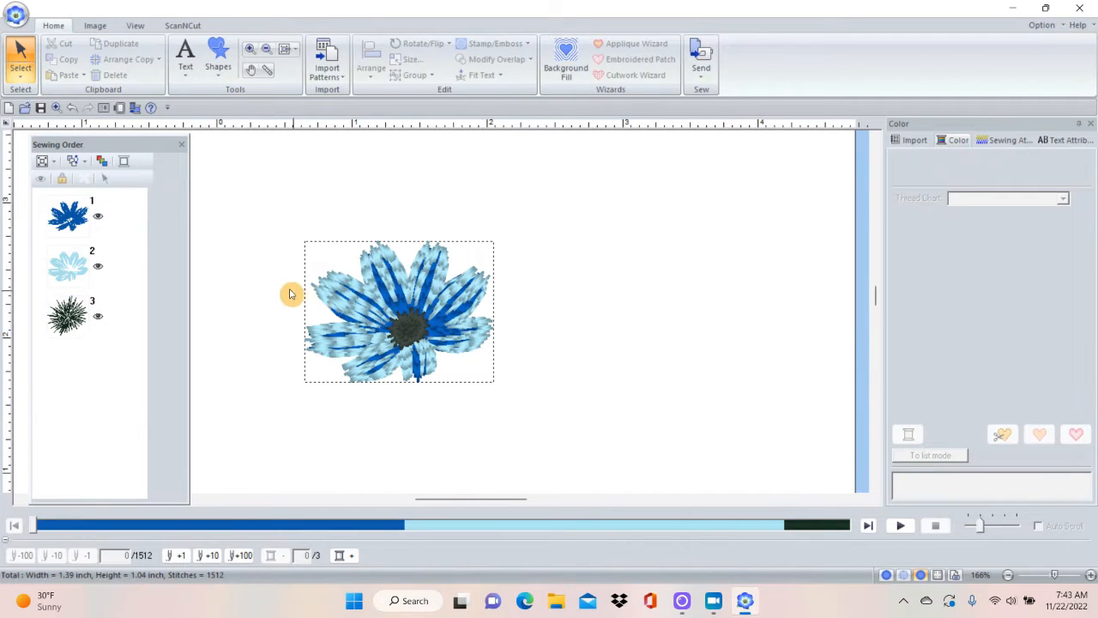
# Recolor the flower's inner petals Violet 613, the outer petals light lilac and the center yellow.
pyautogui.click(69, 214)
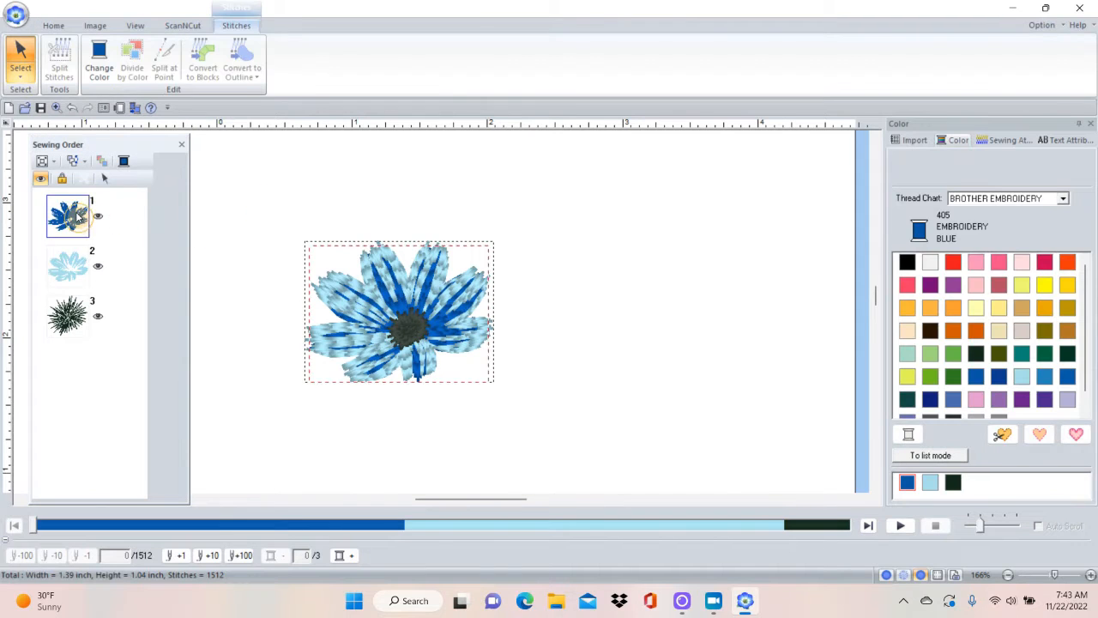
pyautogui.click(1022, 400)
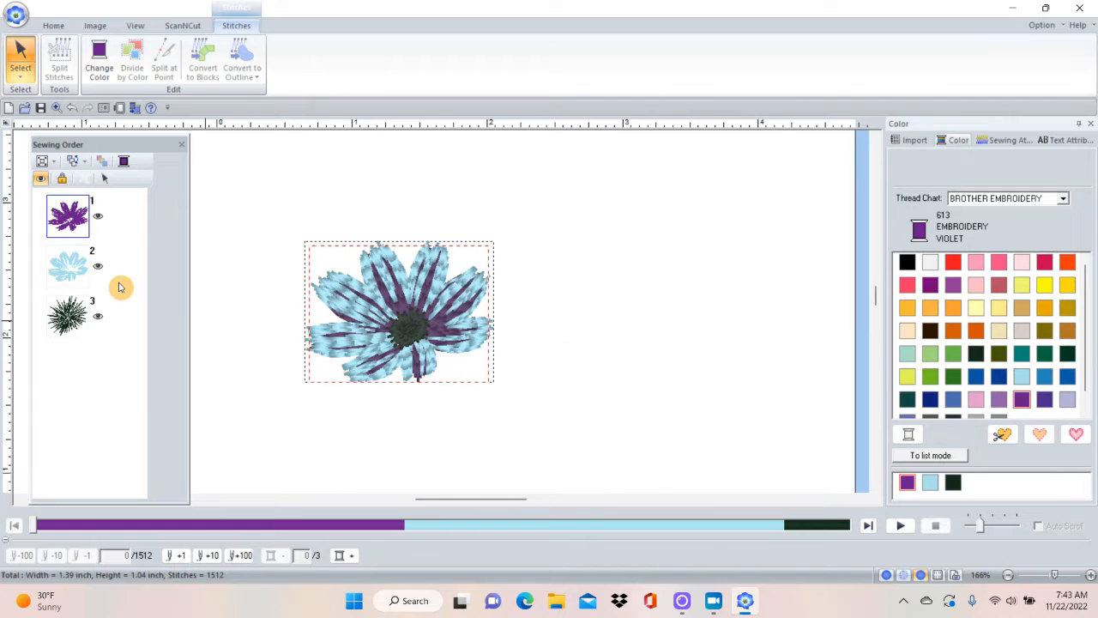
pyautogui.click(51, 268)
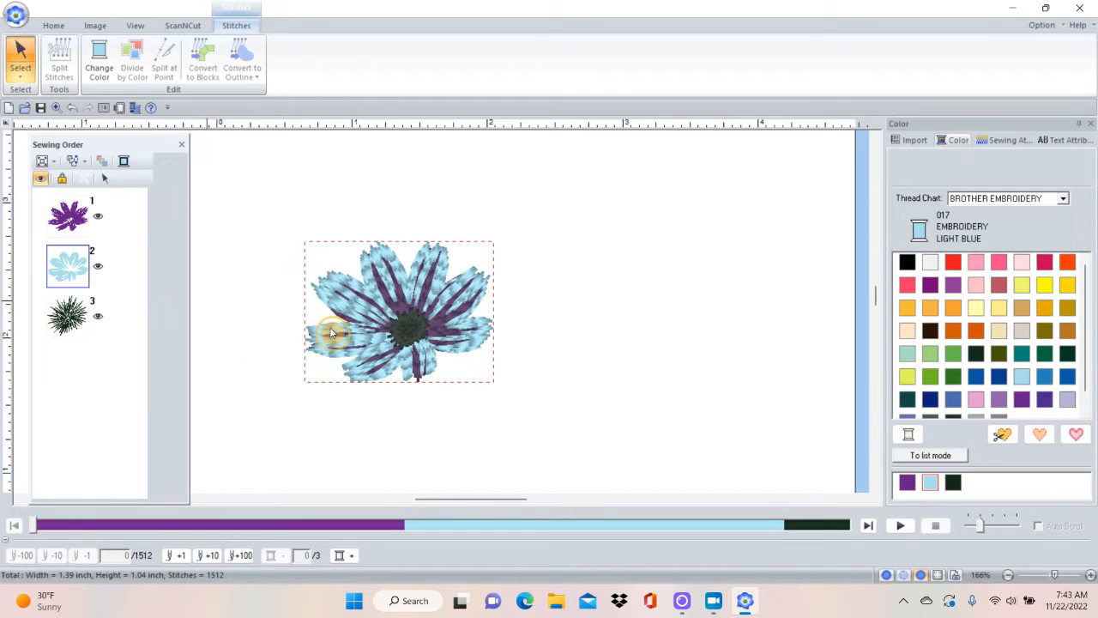
pyautogui.click(968, 403)
pyautogui.click(68, 321)
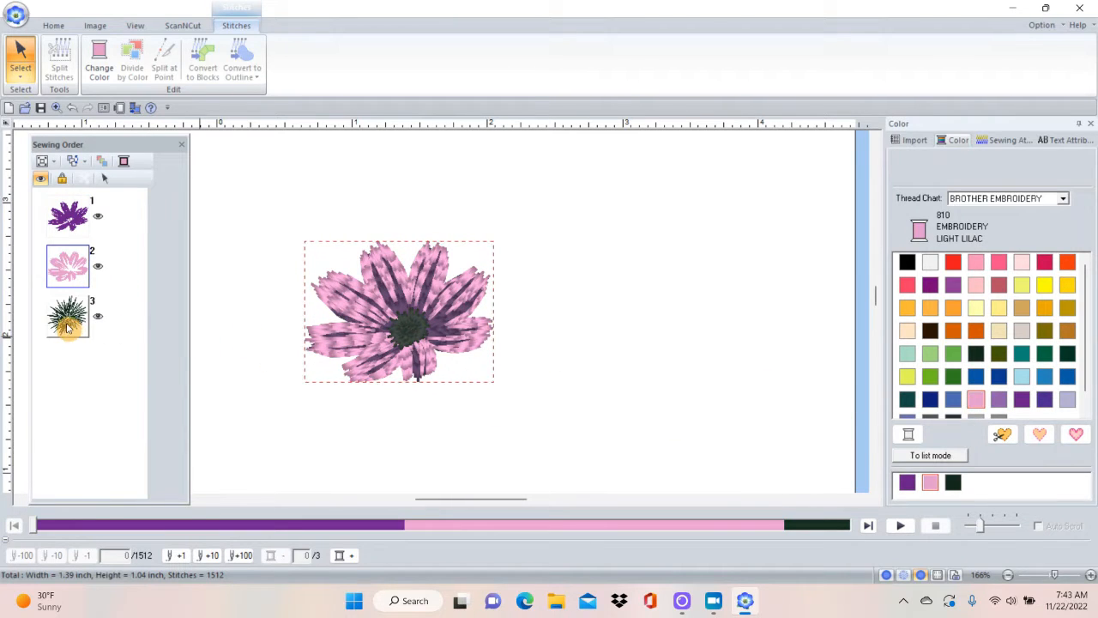
pyautogui.click(1043, 288)
pyautogui.click(743, 340)
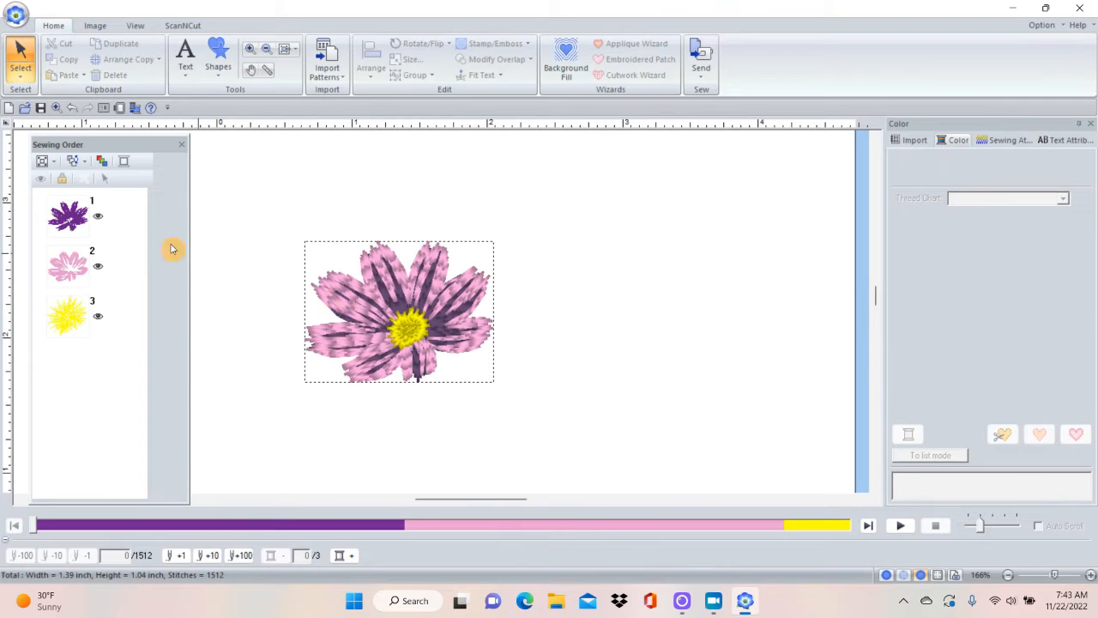
# Select the flower's violet inner petal stitches and look through the available thread charts, keeping BROTHER EMBROIDERY.
pyautogui.click(73, 225)
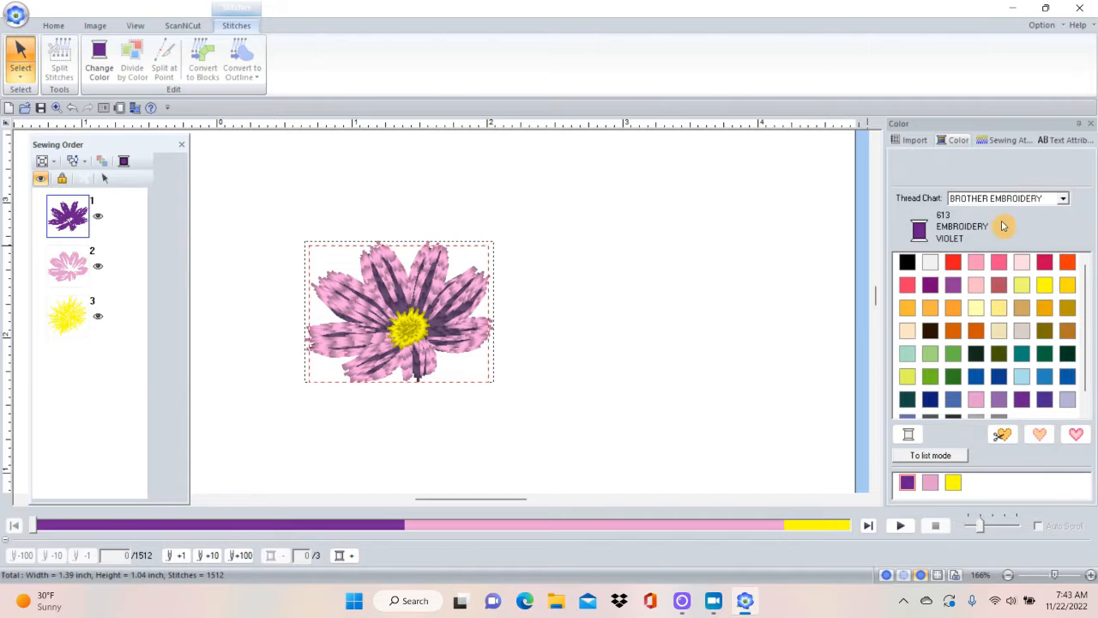
pyautogui.click(1062, 199)
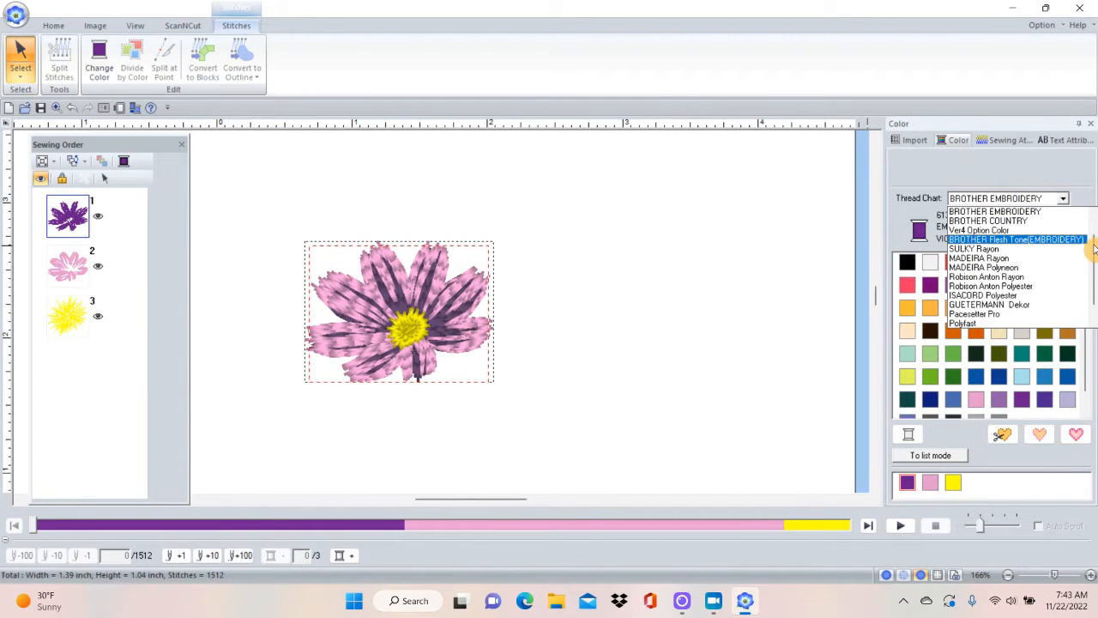
pyautogui.moveTo(1094, 249); pyautogui.dragTo(1094, 287)
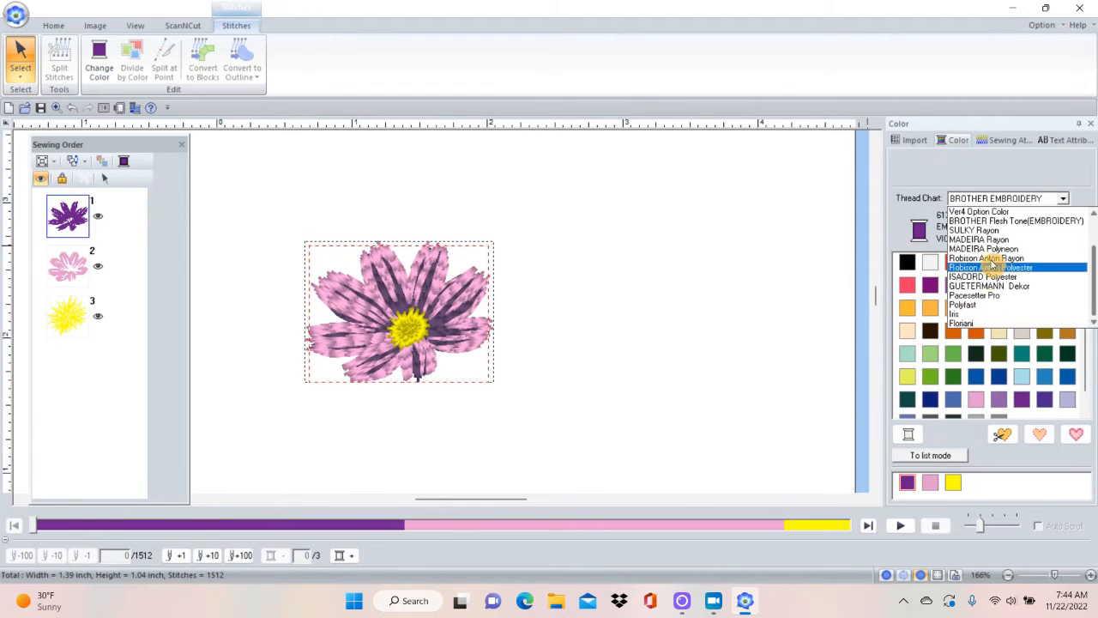
pyautogui.moveTo(1093, 275); pyautogui.dragTo(1094, 226)
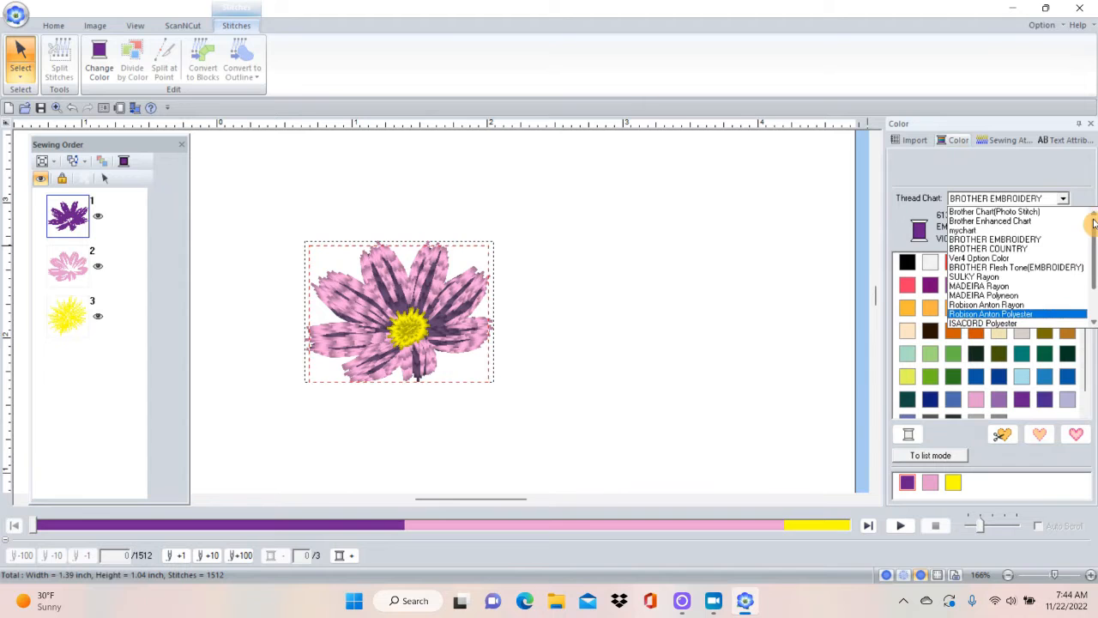
pyautogui.click(990, 240)
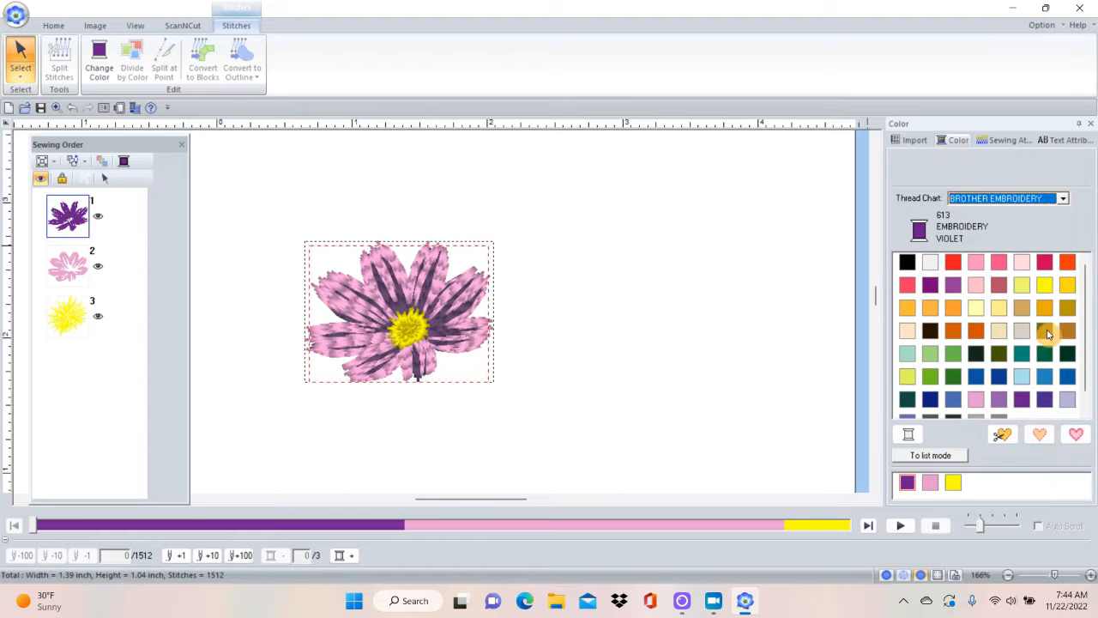
pyautogui.moveTo(1085, 316); pyautogui.dragTo(1078, 258)
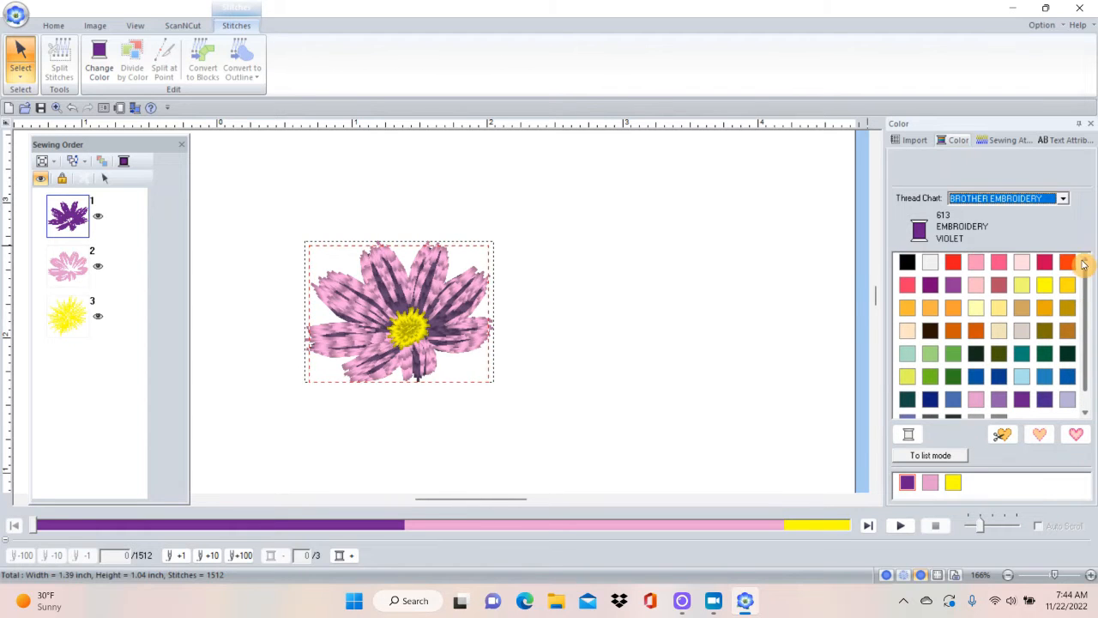
# Switch the thread chart to ISACORD Polyester, browse its colors, and return to BROTHER EMBROIDERY.
pyautogui.click(1062, 200)
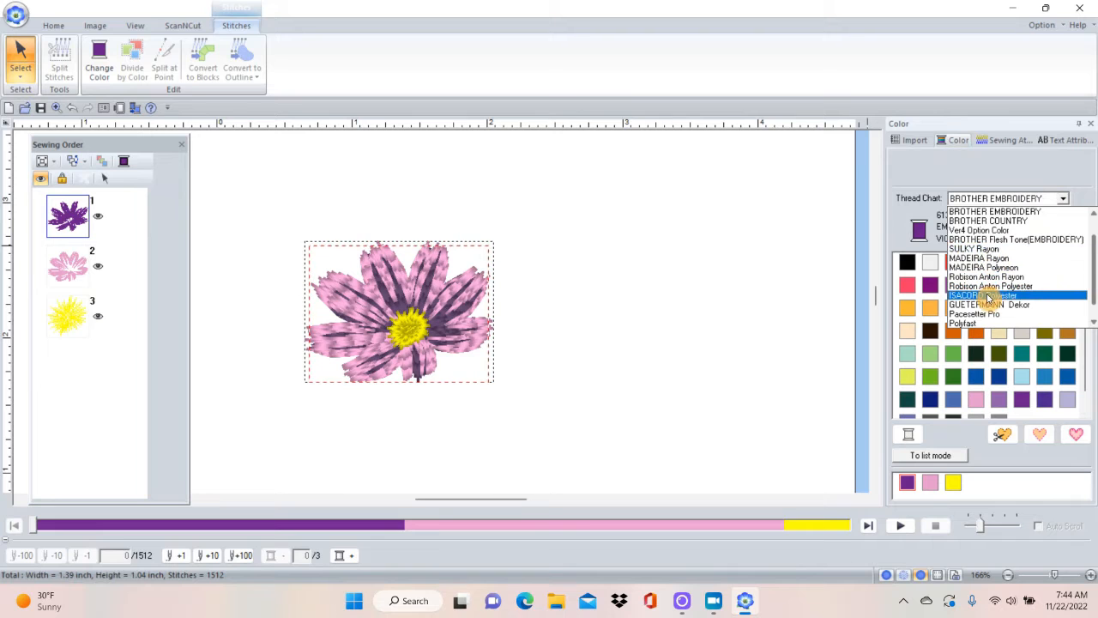
pyautogui.click(984, 294)
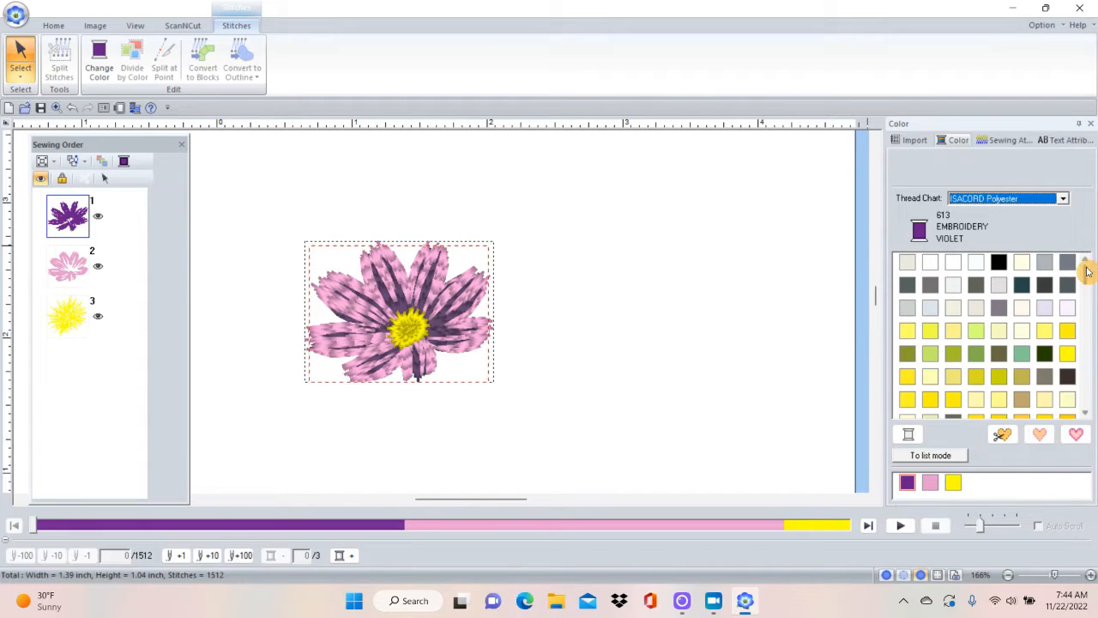
pyautogui.moveTo(1086, 275)
pyautogui.mouseDown()
pyautogui.moveTo(1086, 400)
pyautogui.moveTo(1080, 272)
pyautogui.mouseUp()
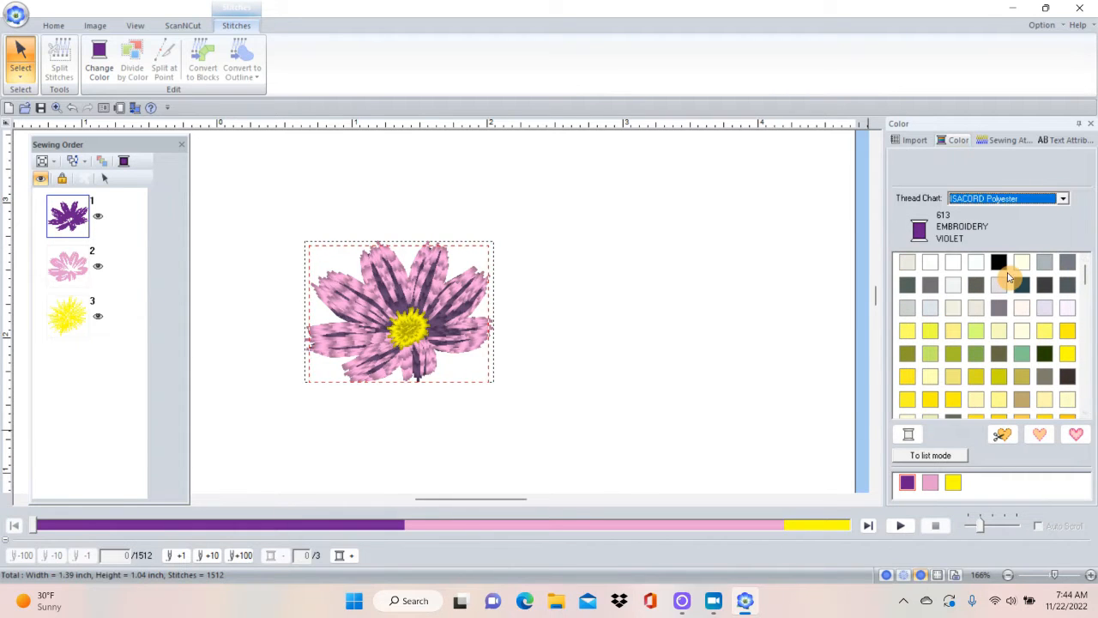
pyautogui.click(1064, 199)
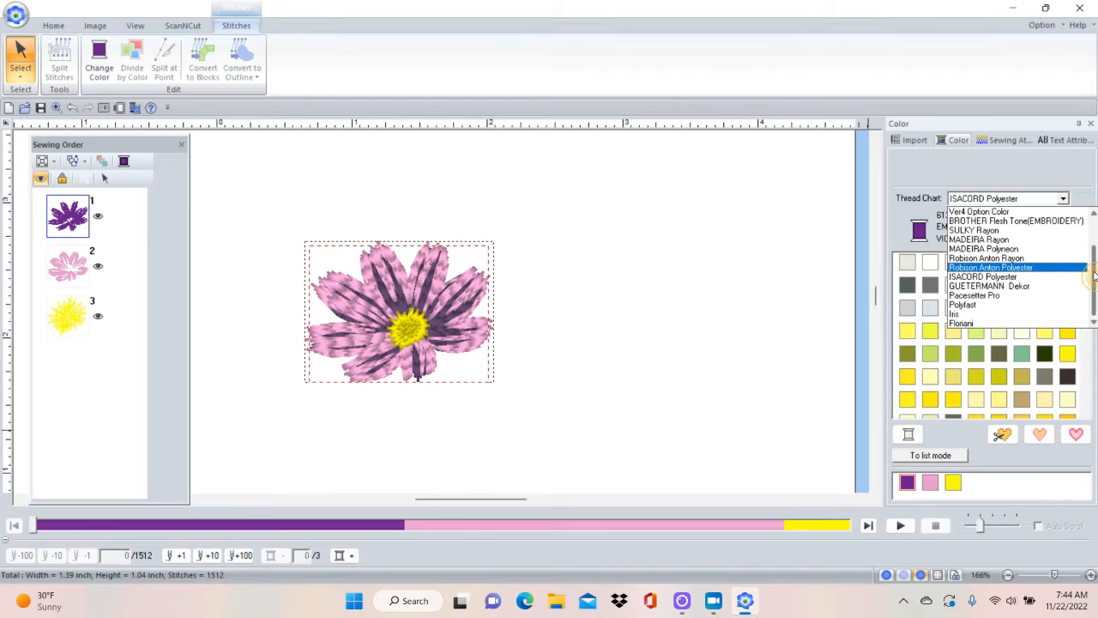
pyautogui.moveTo(1093, 273); pyautogui.dragTo(1090, 191)
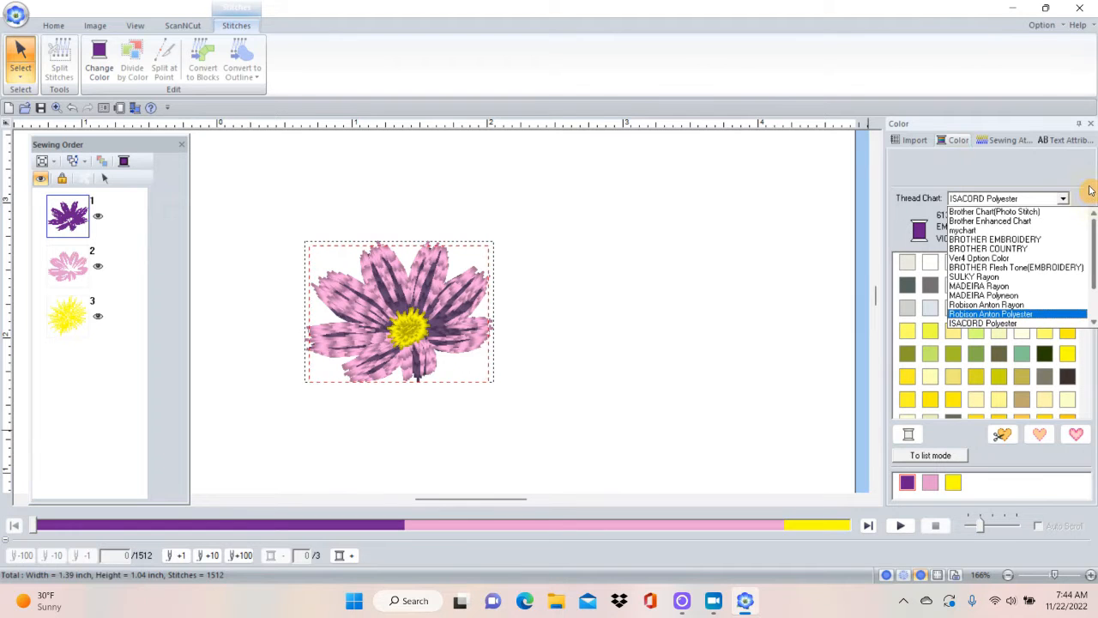
pyautogui.click(982, 241)
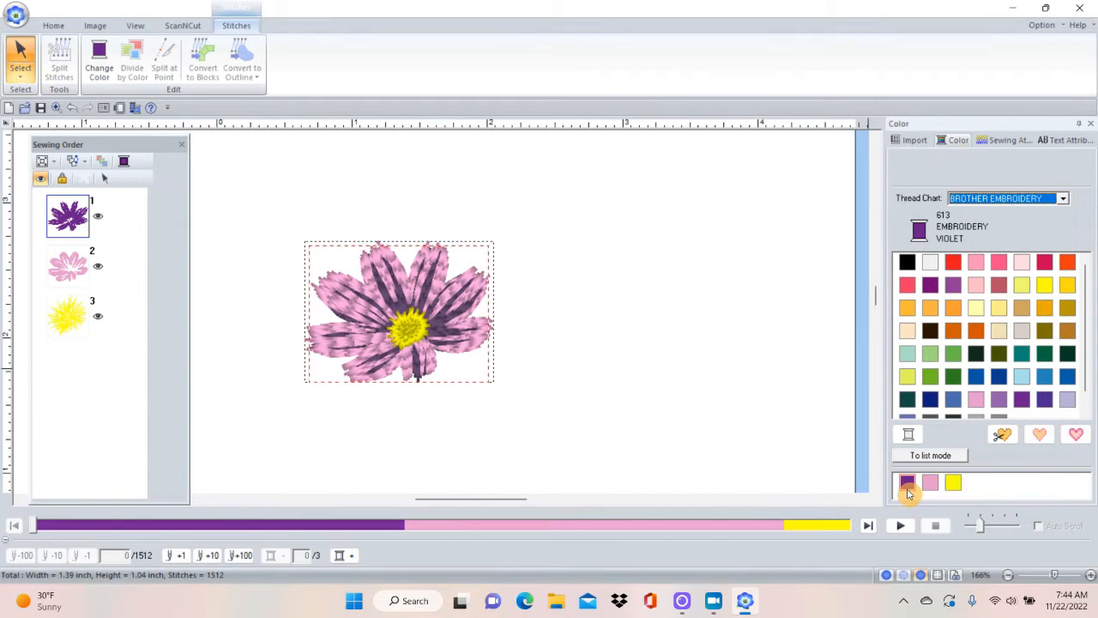
# Create a Four-Way Mirror Copy of the recolored flower, mirrored beyond the page's upper-left corner, about 19.4 by 10.1 inches overall.
pyautogui.rightClick(561, 397)
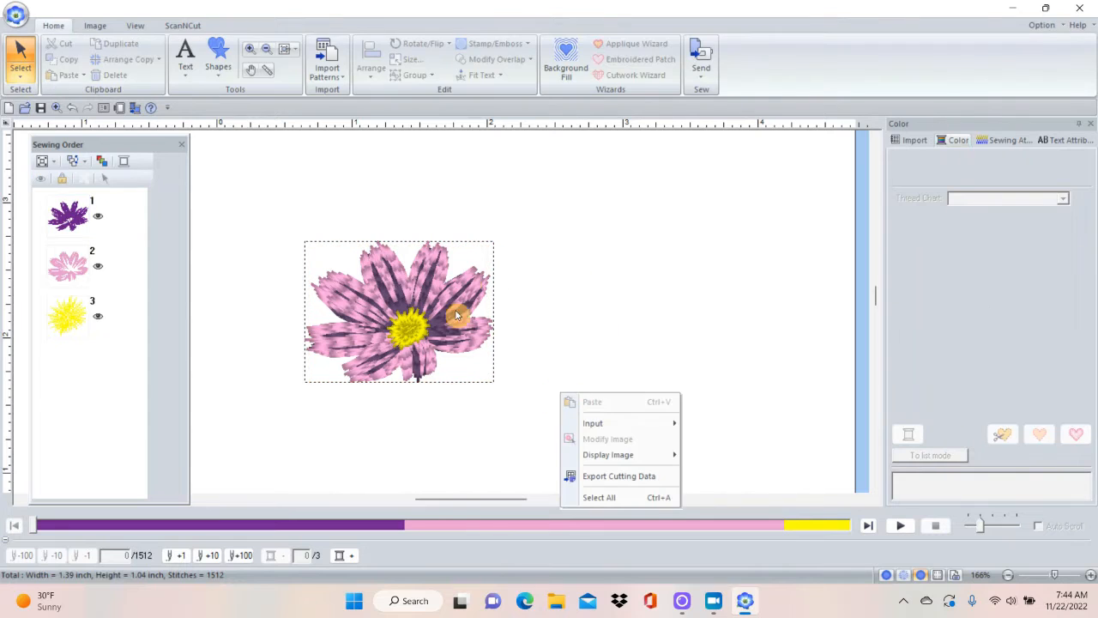
pyautogui.click(622, 312)
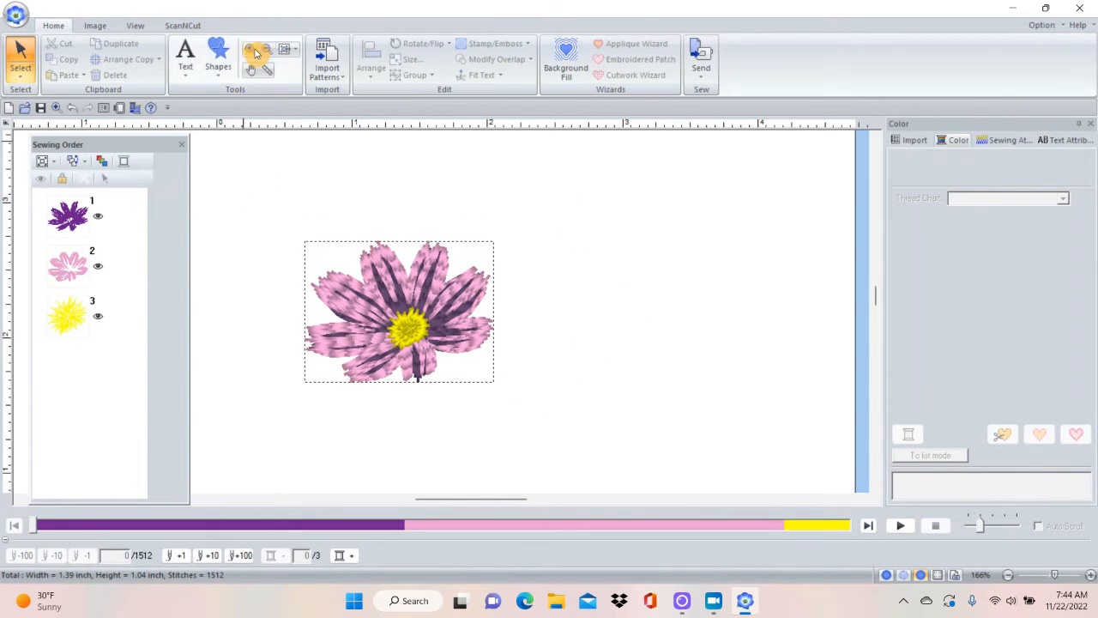
pyautogui.click(282, 49)
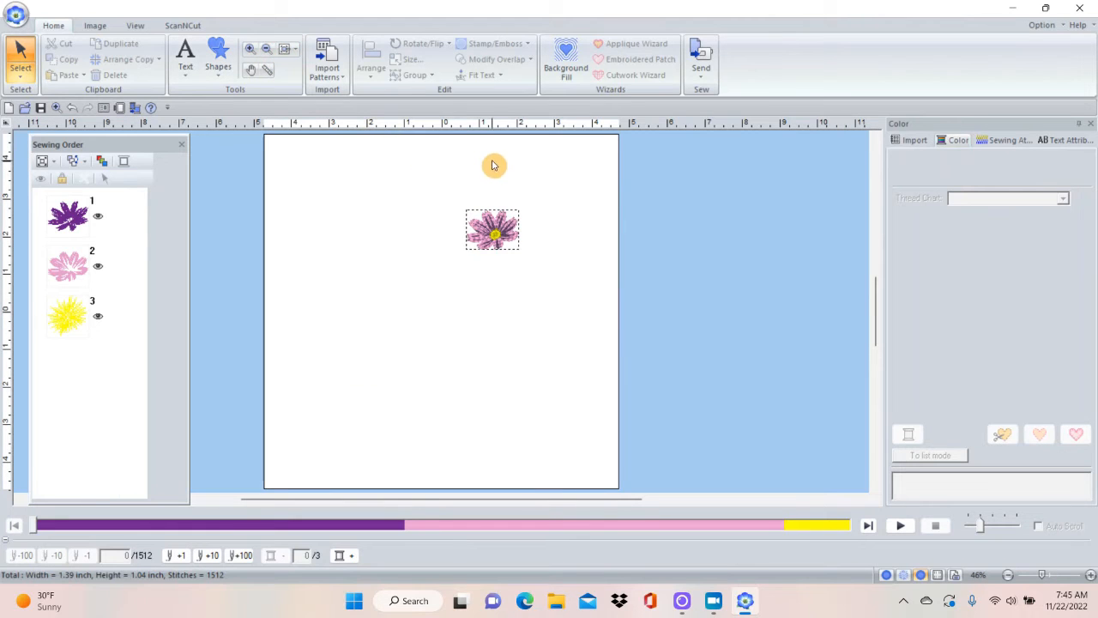
pyautogui.click(486, 238)
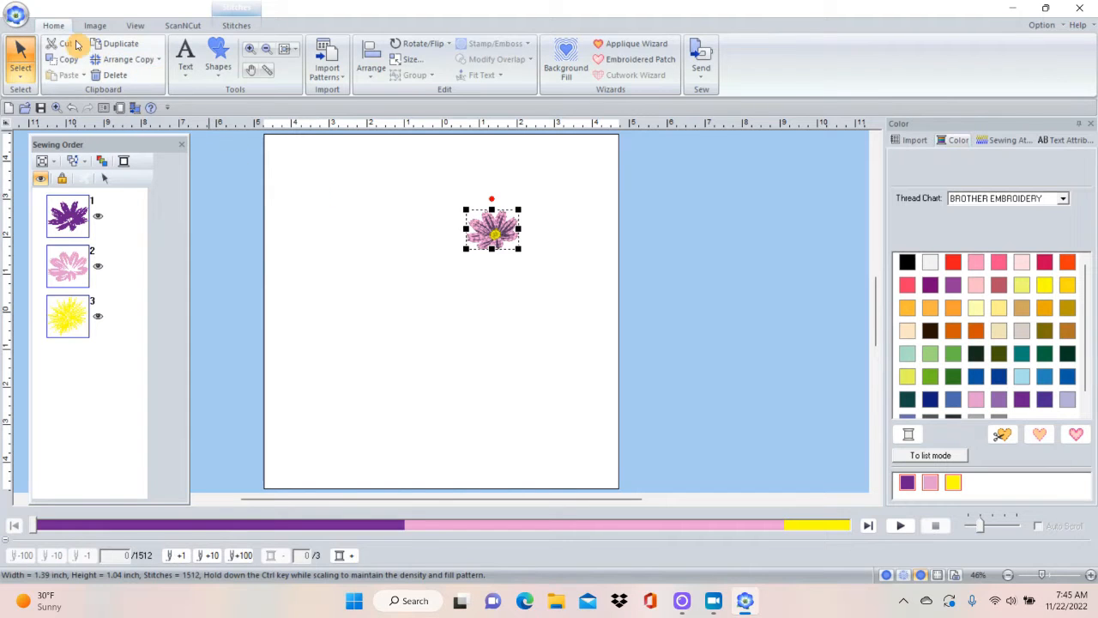
pyautogui.click(160, 63)
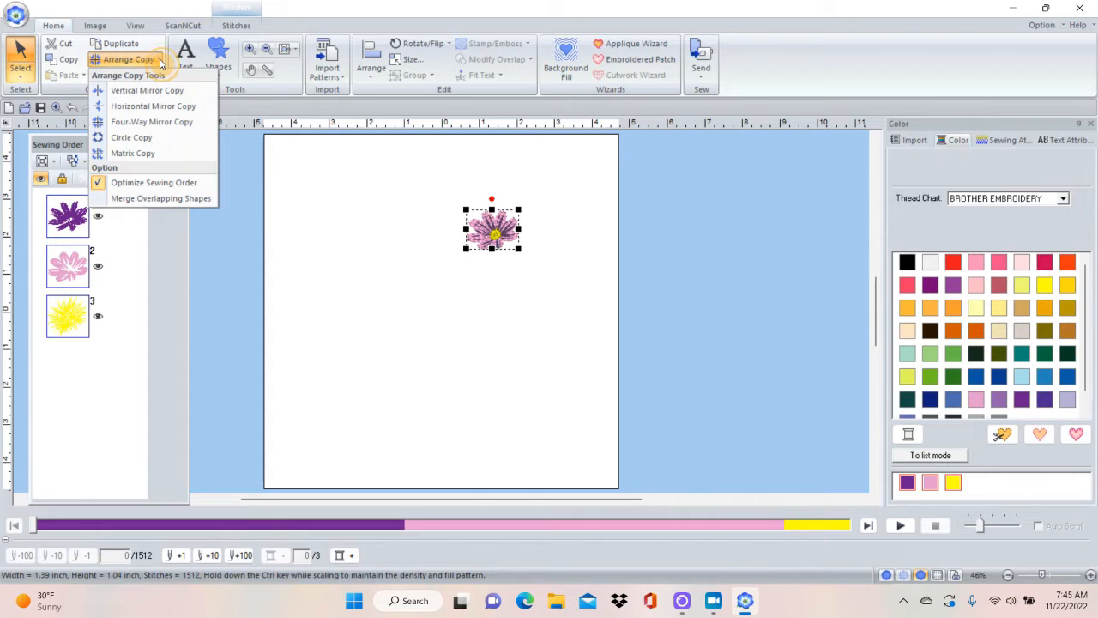
pyautogui.click(136, 125)
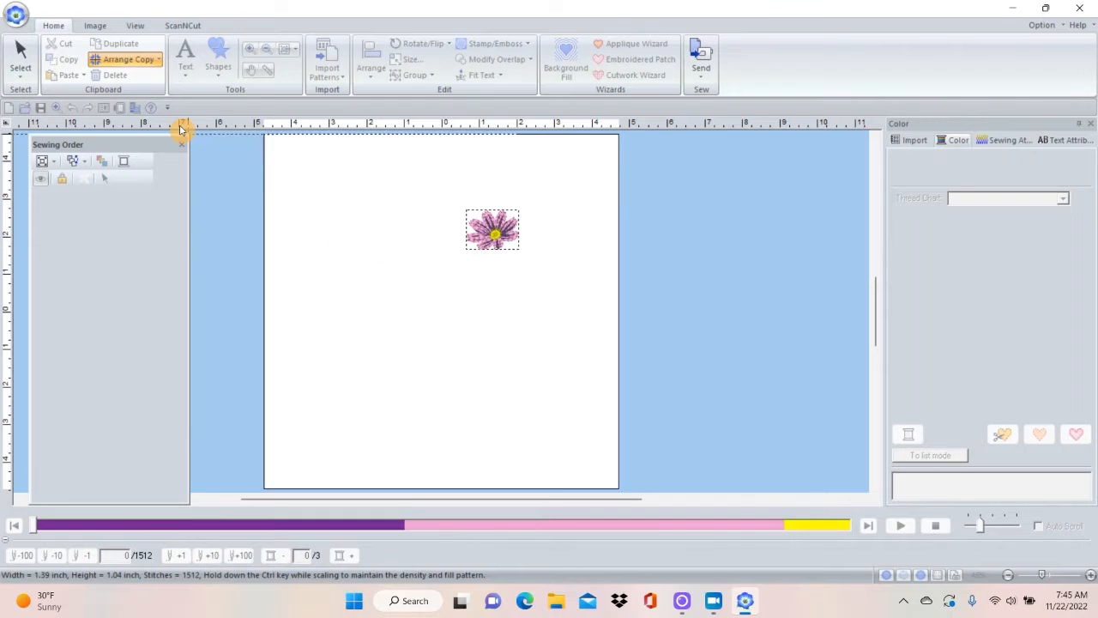
pyautogui.click(146, 55)
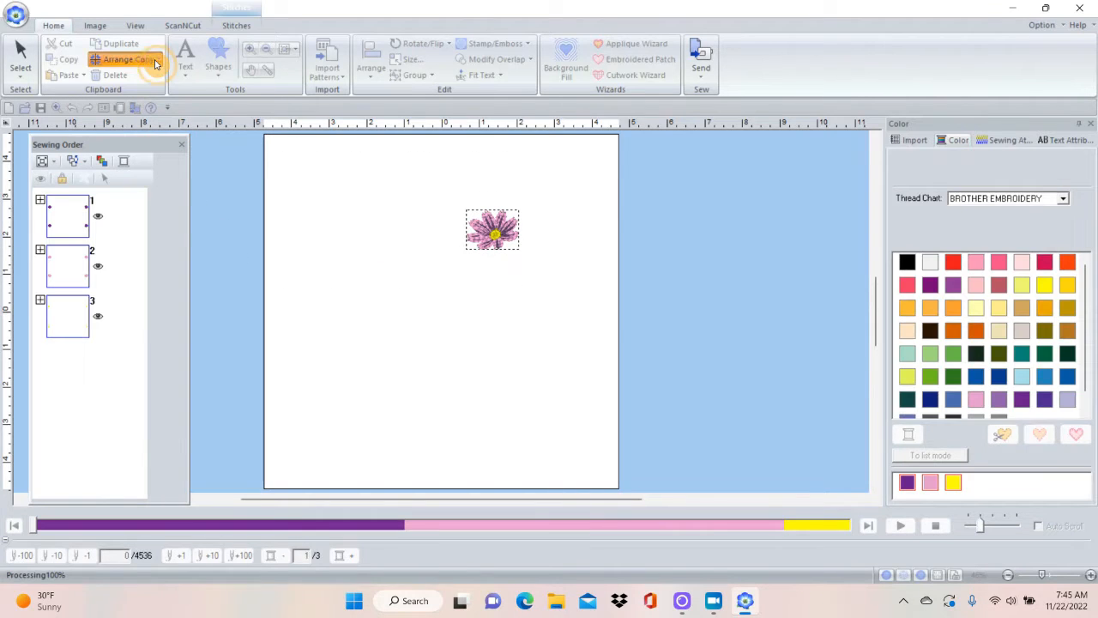
# Try a Circle Copy of the selected flowers with 0.00 inch spacing, starting the circle at the flower on the page.
pyautogui.click(156, 60)
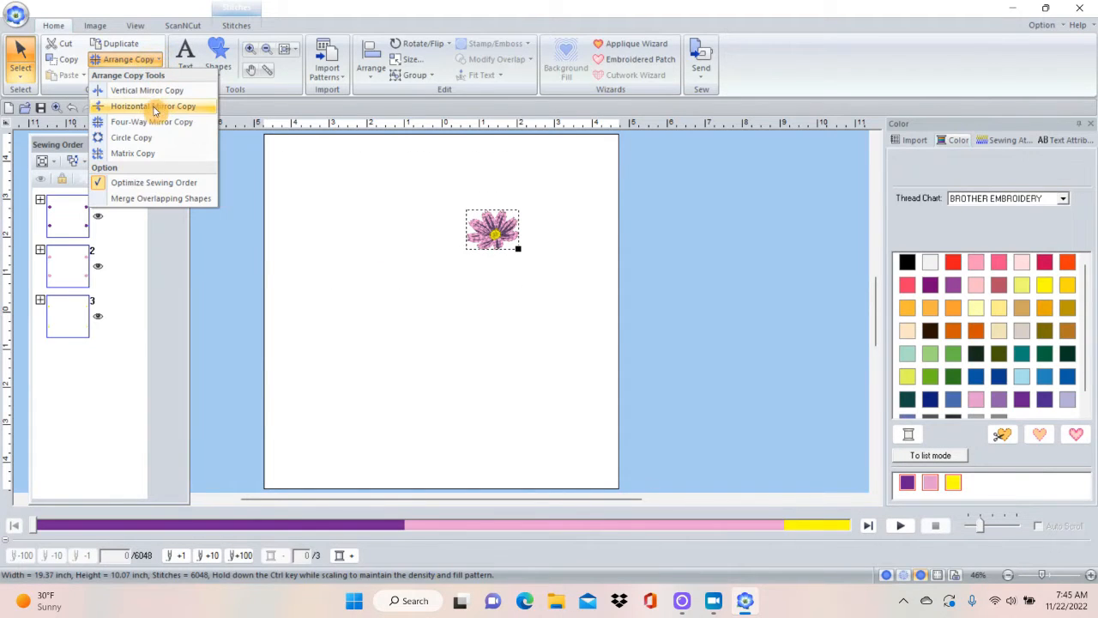
pyautogui.click(144, 137)
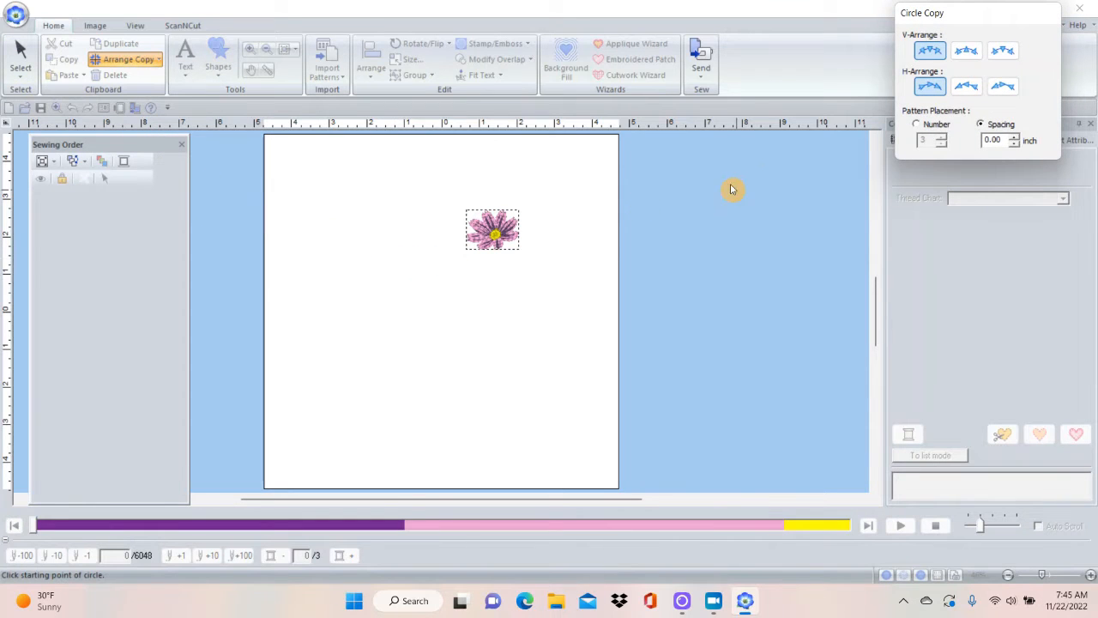
pyautogui.moveTo(989, 17); pyautogui.dragTo(703, 146)
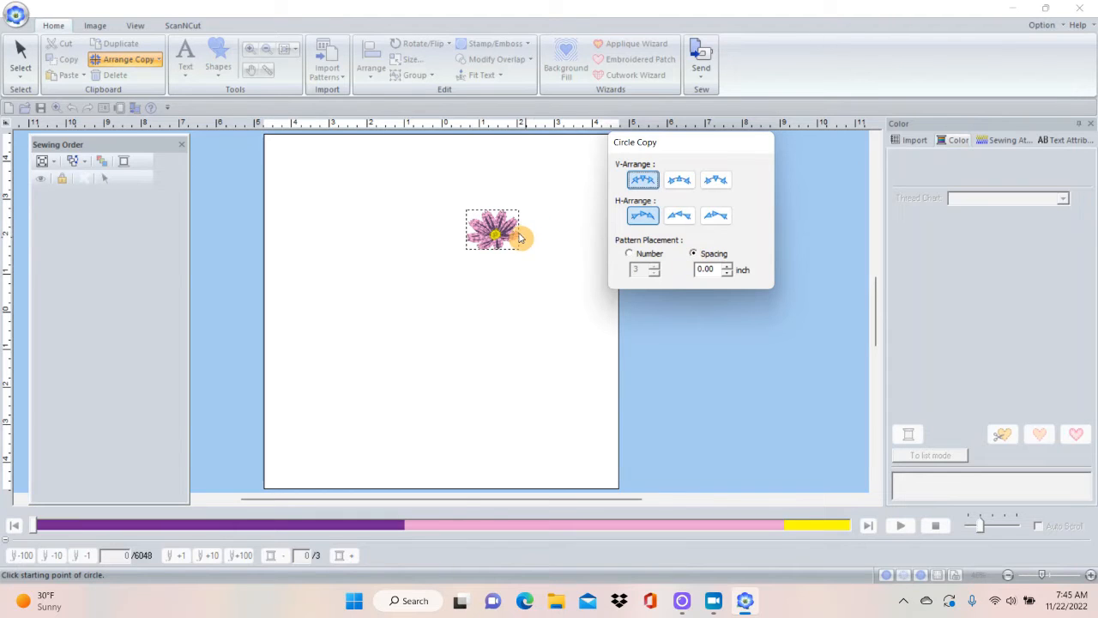
pyautogui.click(483, 225)
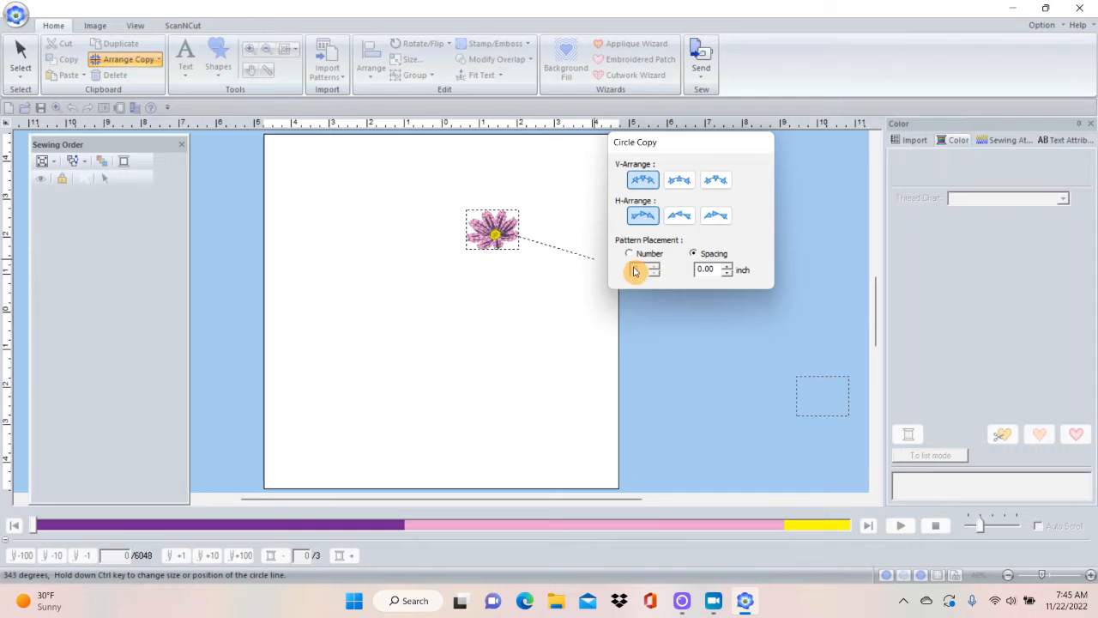
pyautogui.click(450, 314)
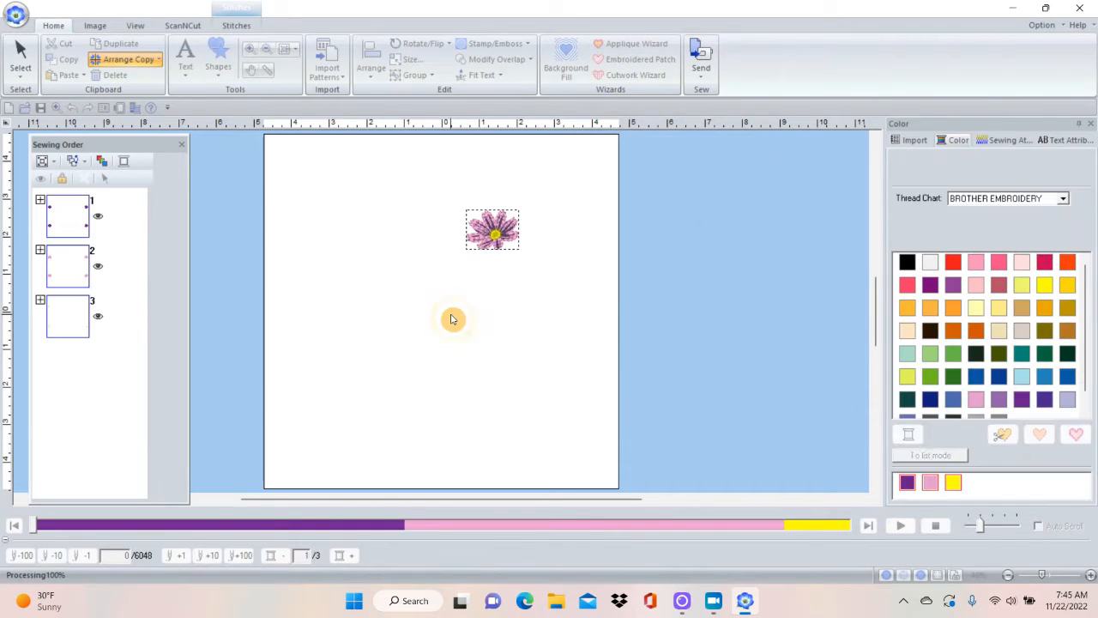
# Move the mirrored flower set across the page and undo the move.
pyautogui.moveTo(828, 403); pyautogui.dragTo(511, 353)
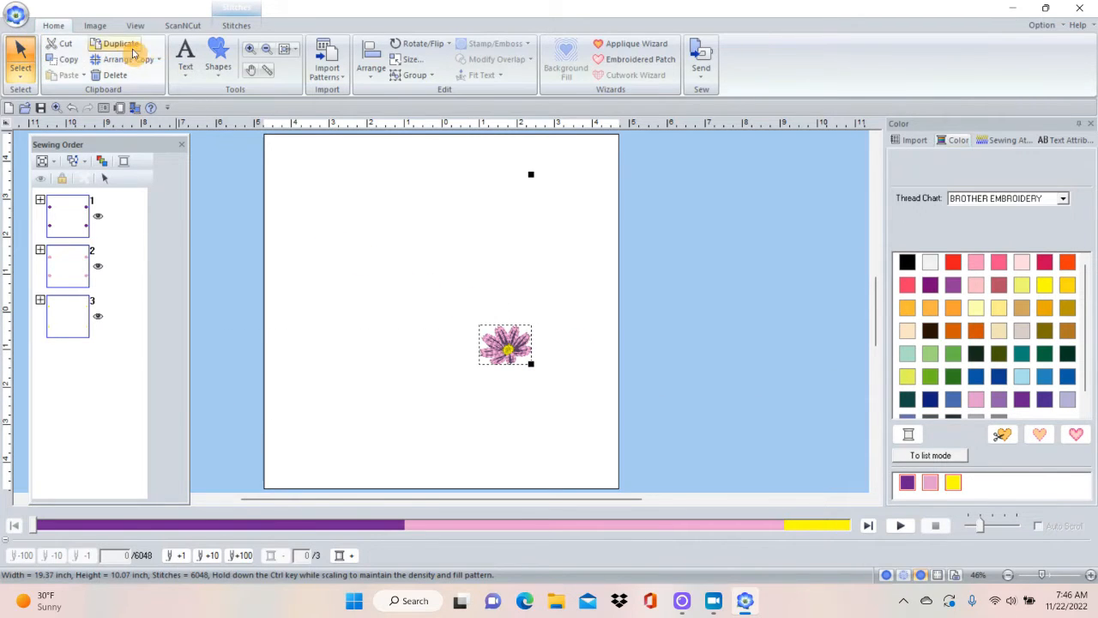
pyautogui.click(73, 108)
pyautogui.click(73, 108)
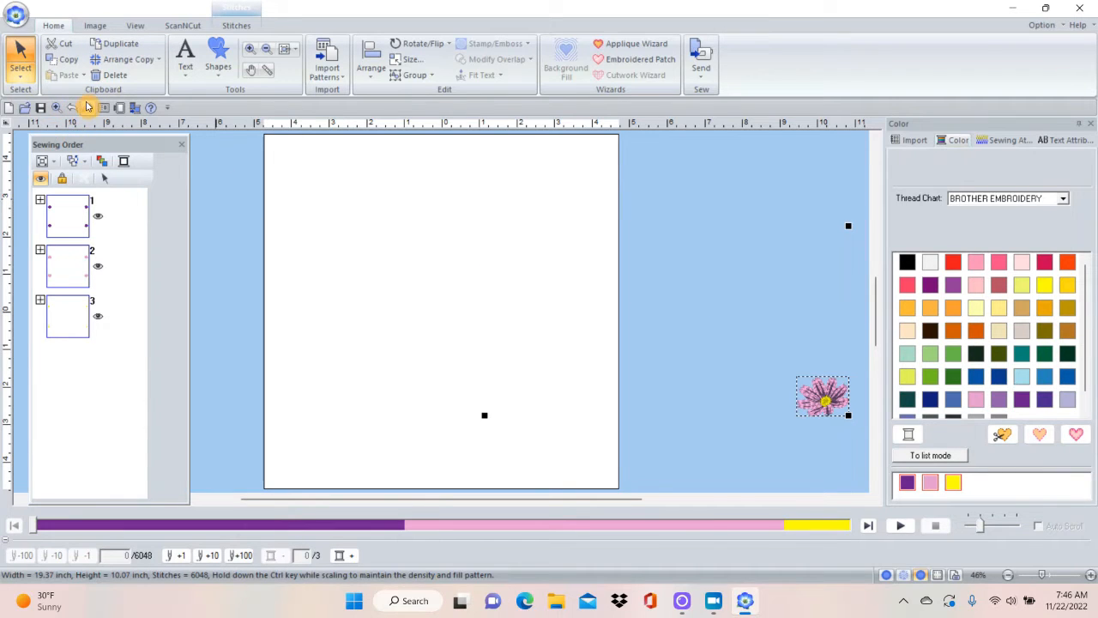
pyautogui.click(73, 108)
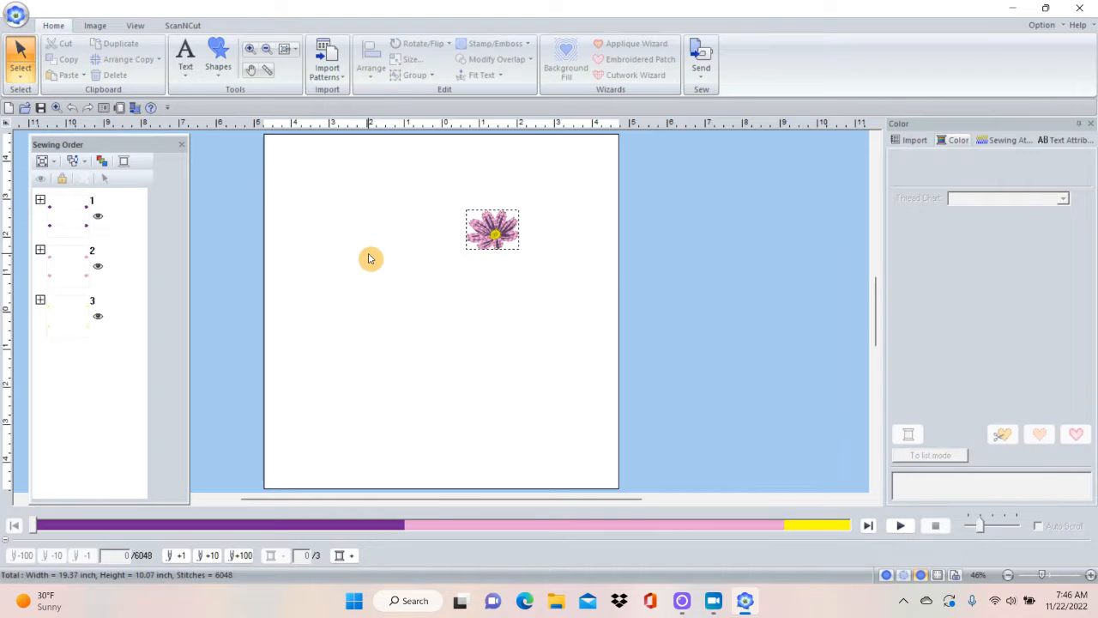
# Create a Circle Copy of the single flower with Number set to 9, making a ring about 7.4 by 8 inches on the page.
pyautogui.click(484, 223)
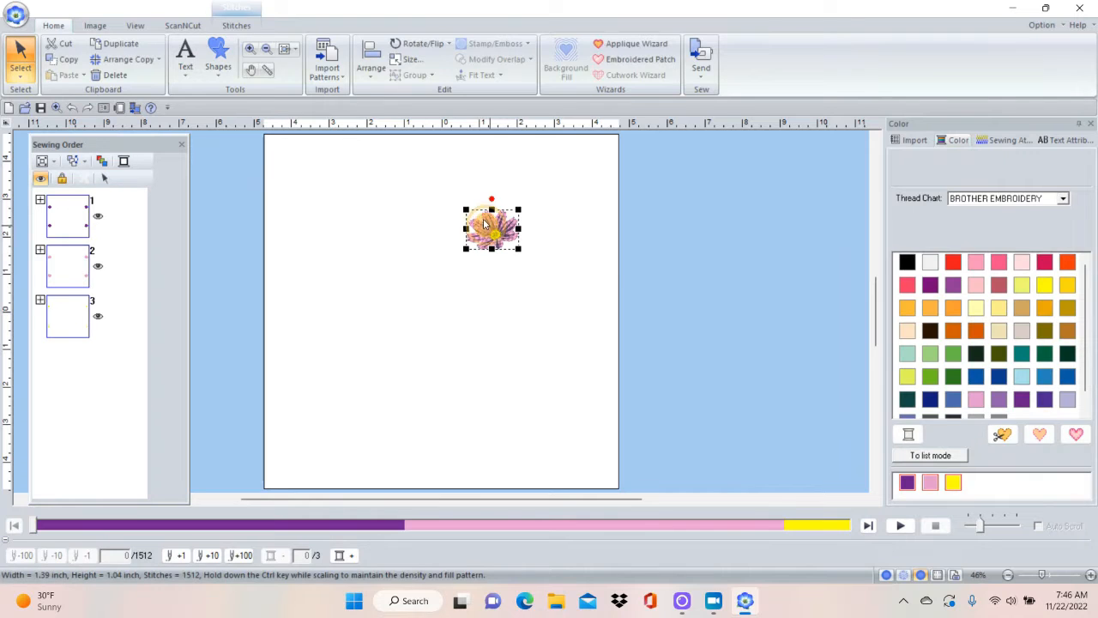
pyautogui.click(128, 60)
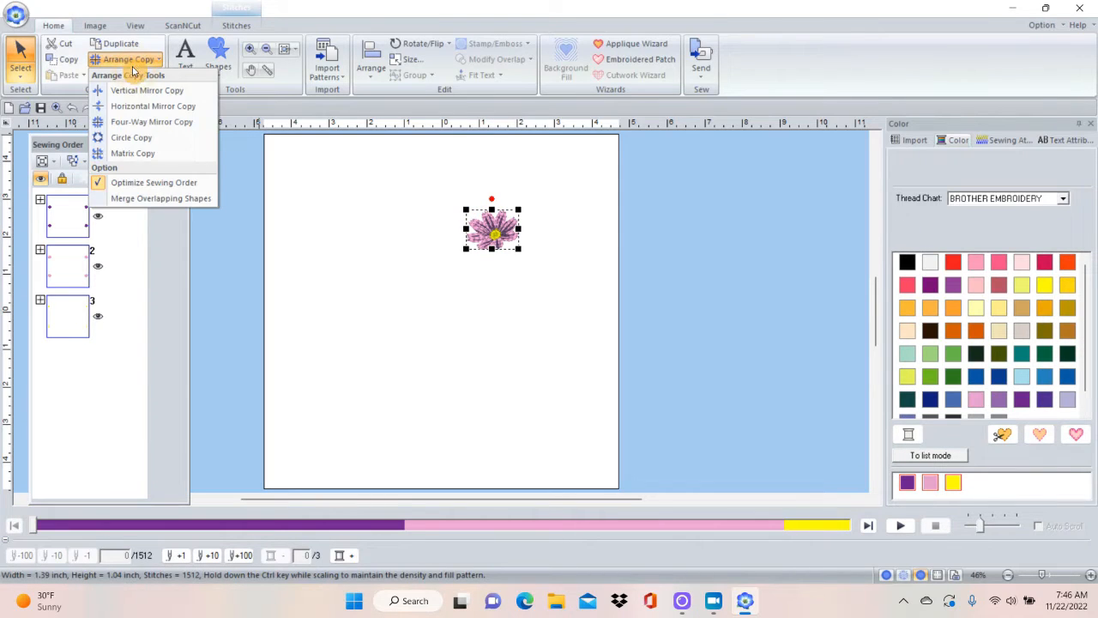
pyautogui.click(130, 137)
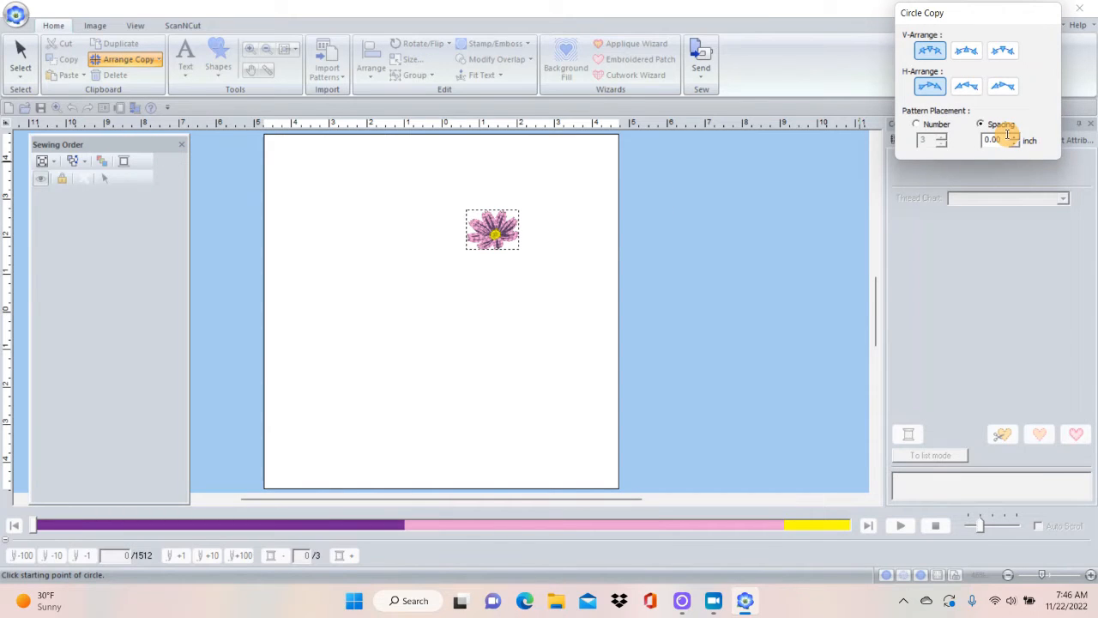
pyautogui.click(918, 126)
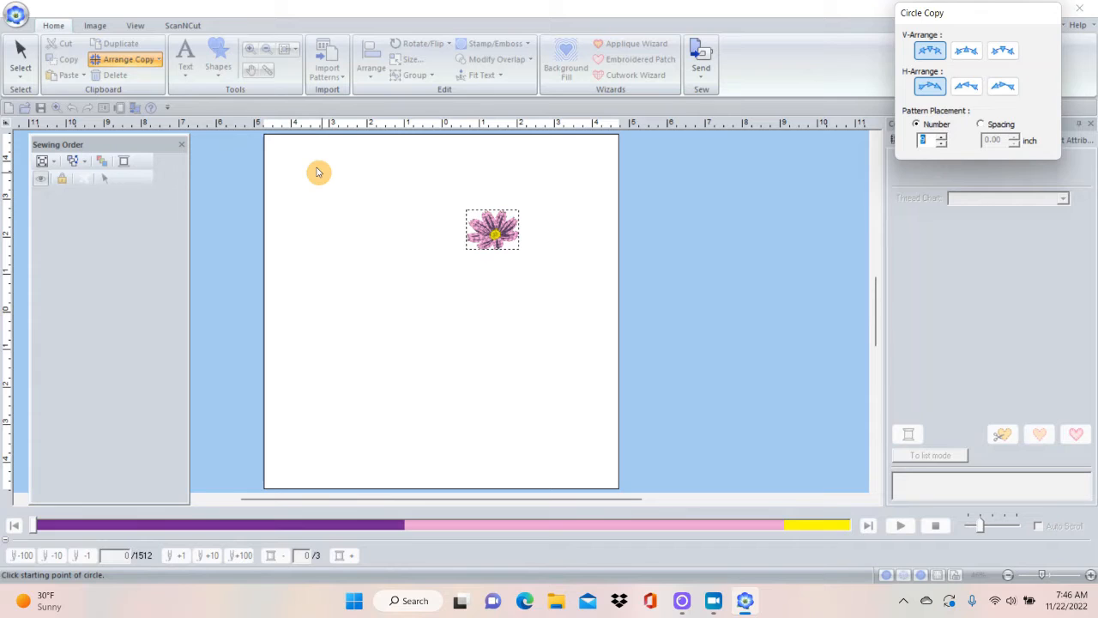
pyautogui.moveTo(317, 173); pyautogui.dragTo(549, 421)
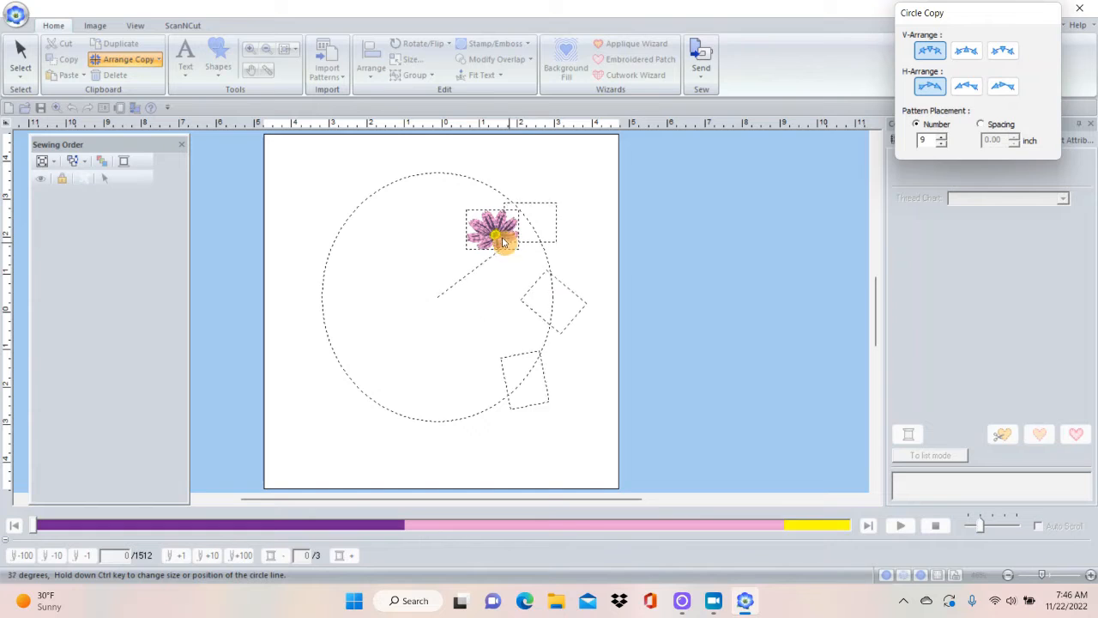
pyautogui.click(531, 296)
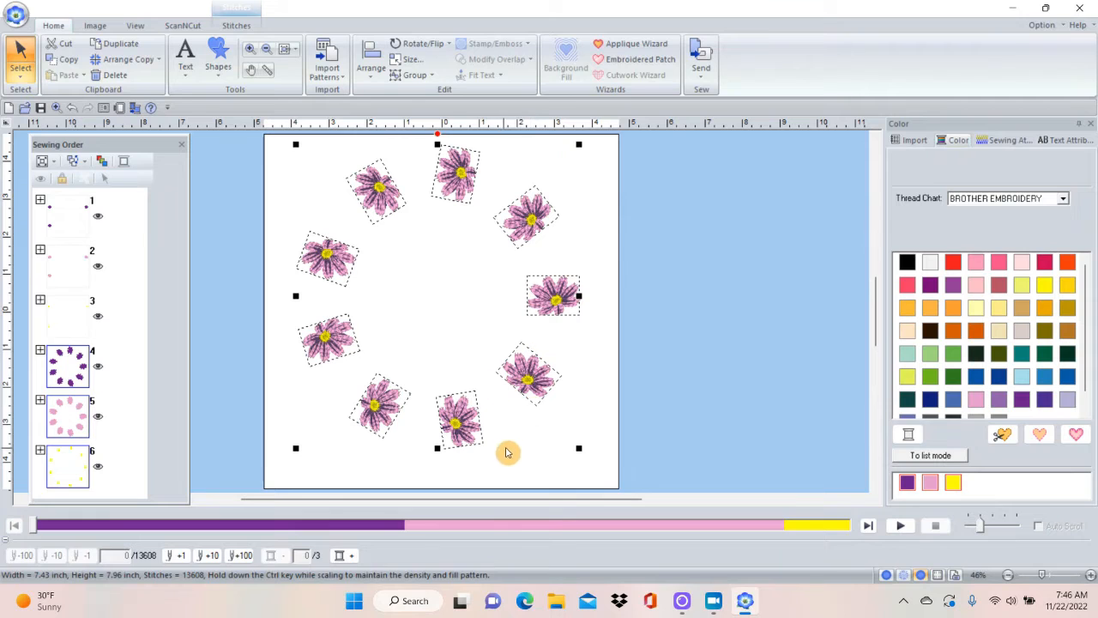
# Delete the leftover mirrored flowers outside the page, sewn first in the order, and the ring of flowers on the page.
pyautogui.moveTo(66, 199); pyautogui.dragTo(80, 293)
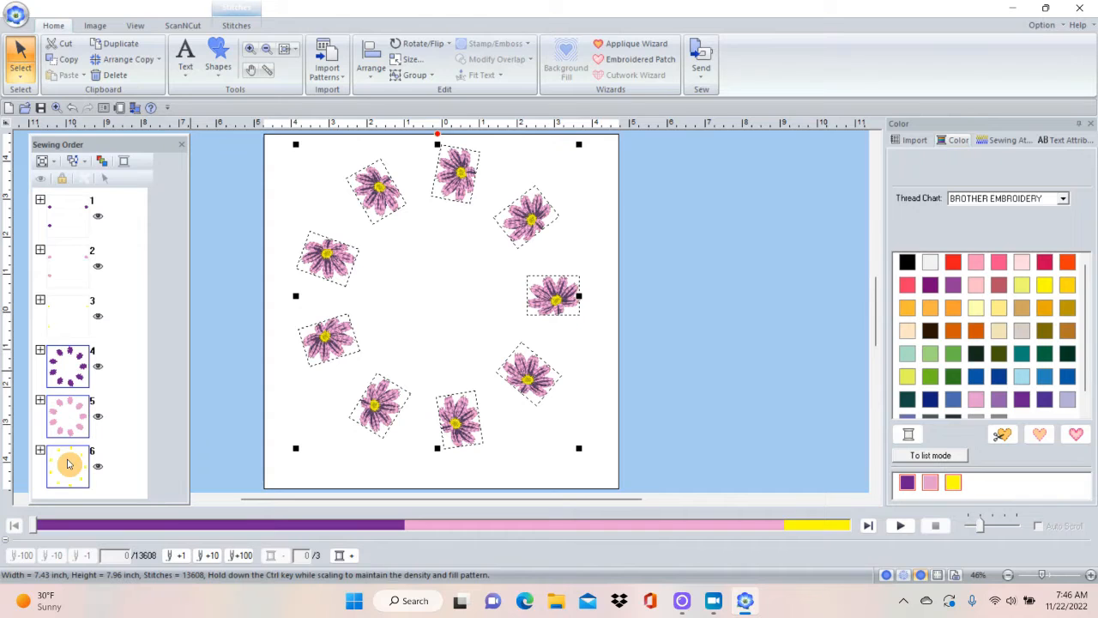
pyautogui.click(75, 224)
pyautogui.click(78, 269)
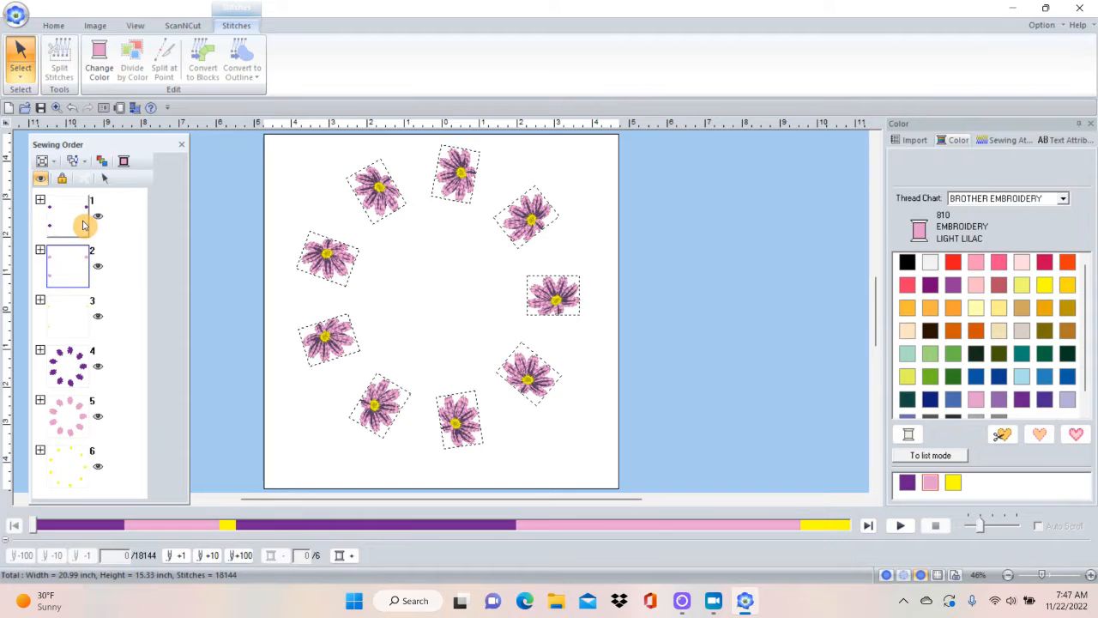
pyautogui.click(82, 226)
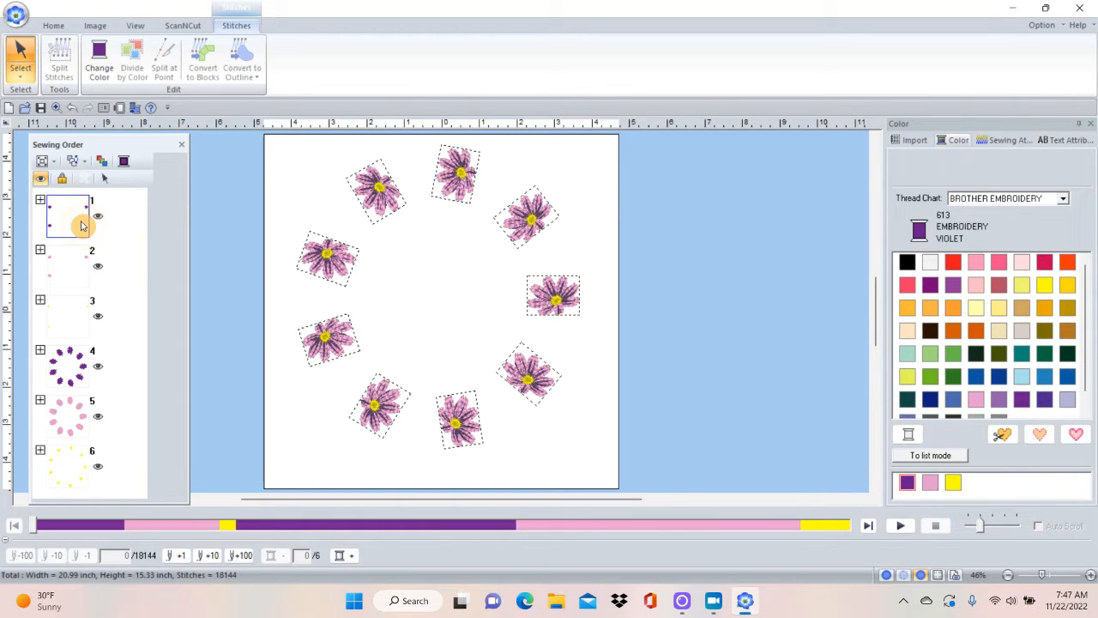
pyautogui.rightClick(81, 225)
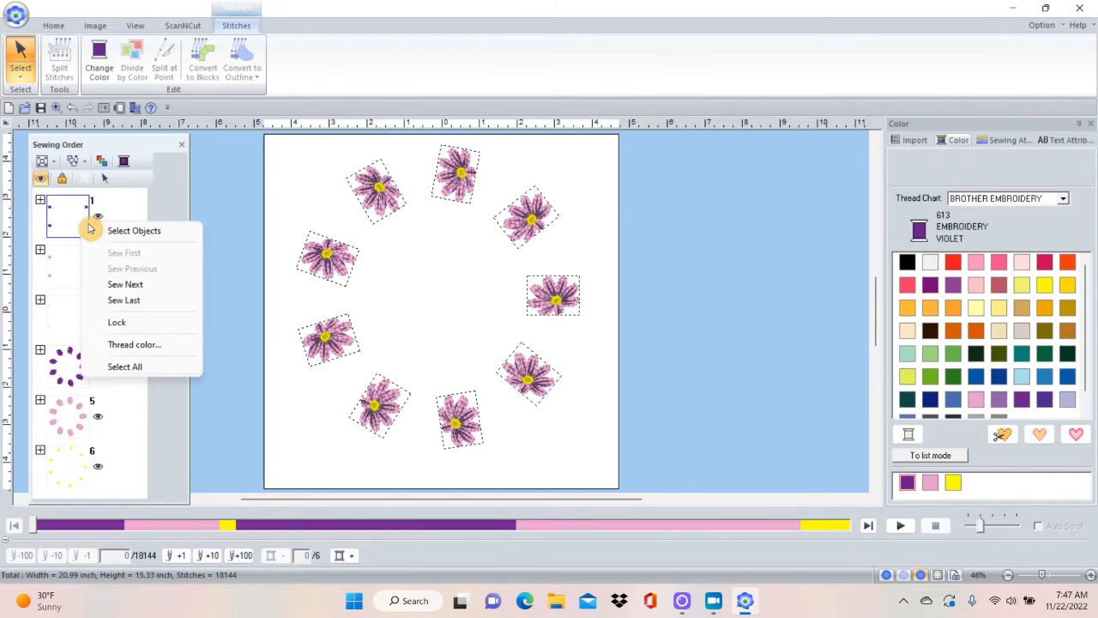
pyautogui.click(110, 229)
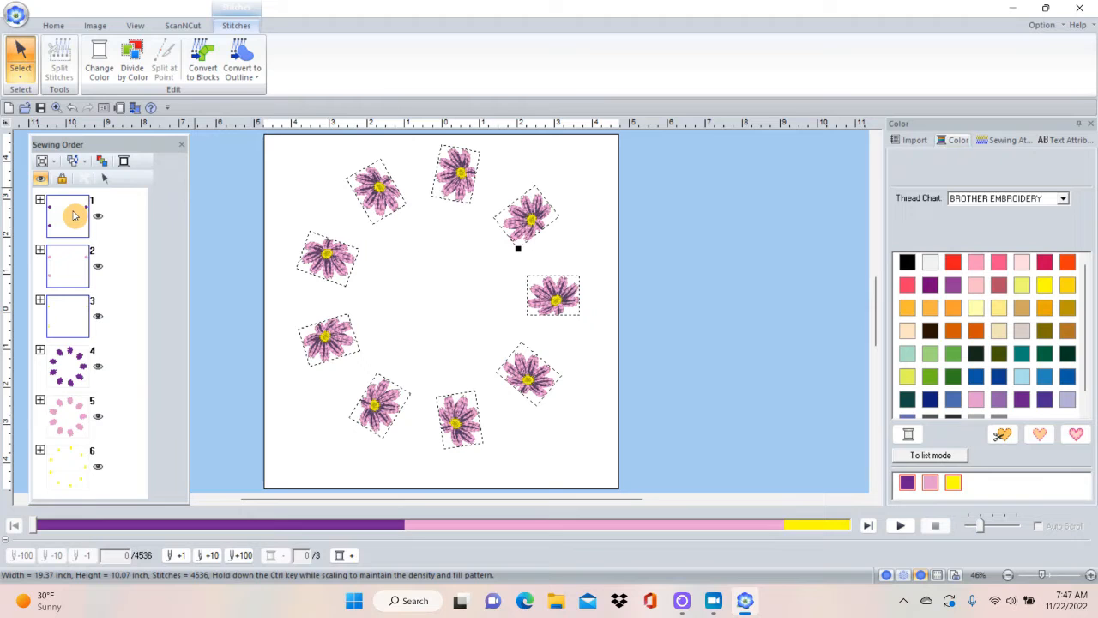
pyautogui.press('Delete')
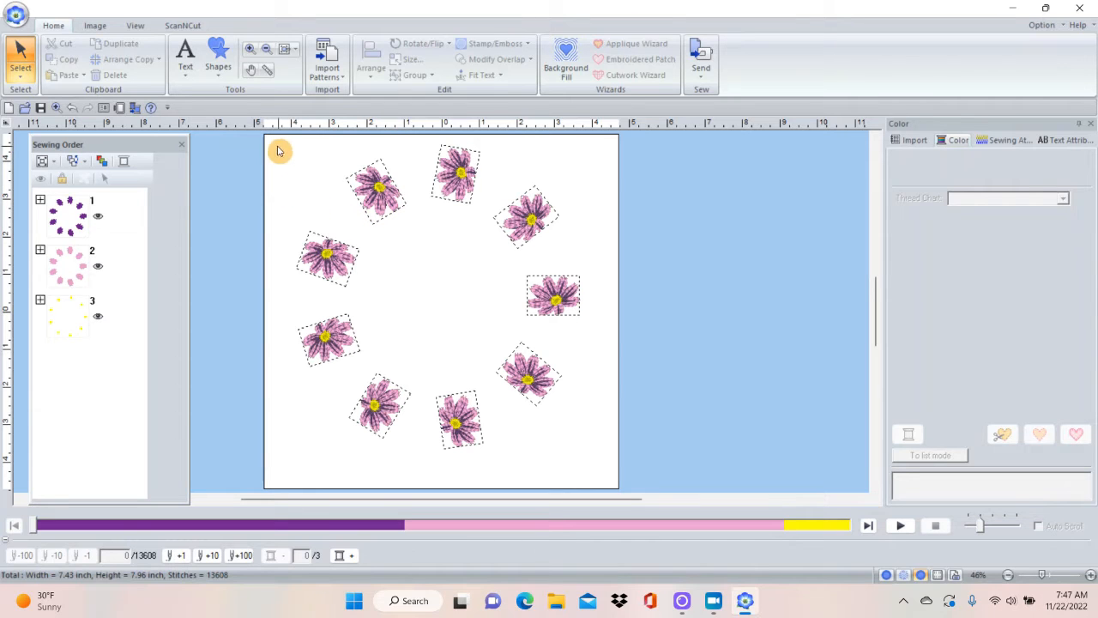
pyautogui.moveTo(267, 146); pyautogui.dragTo(627, 478)
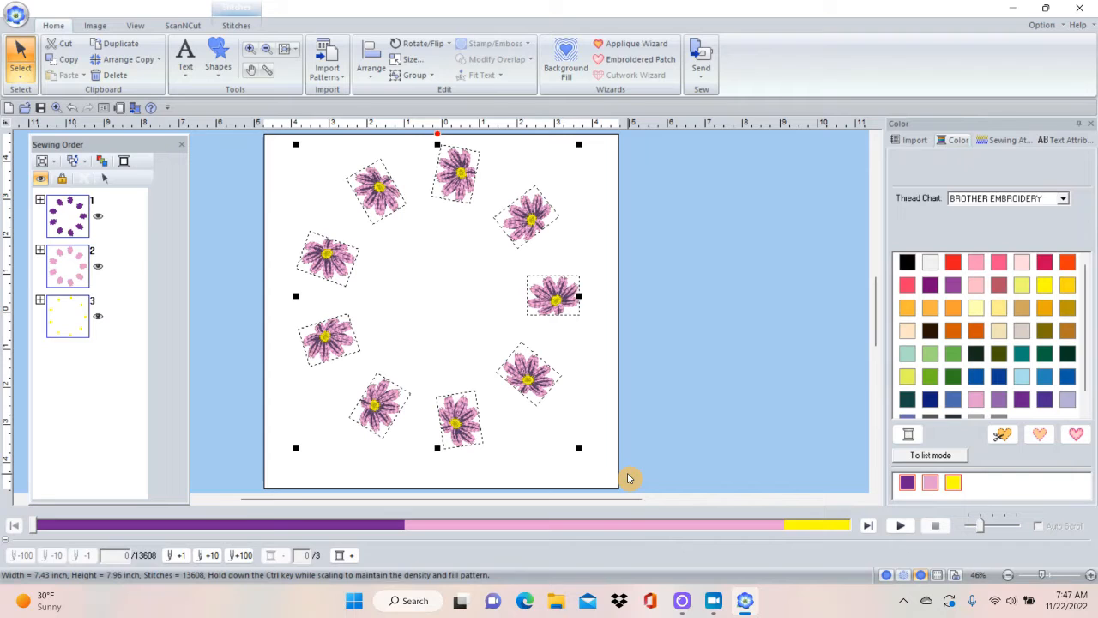
pyautogui.press('Delete')
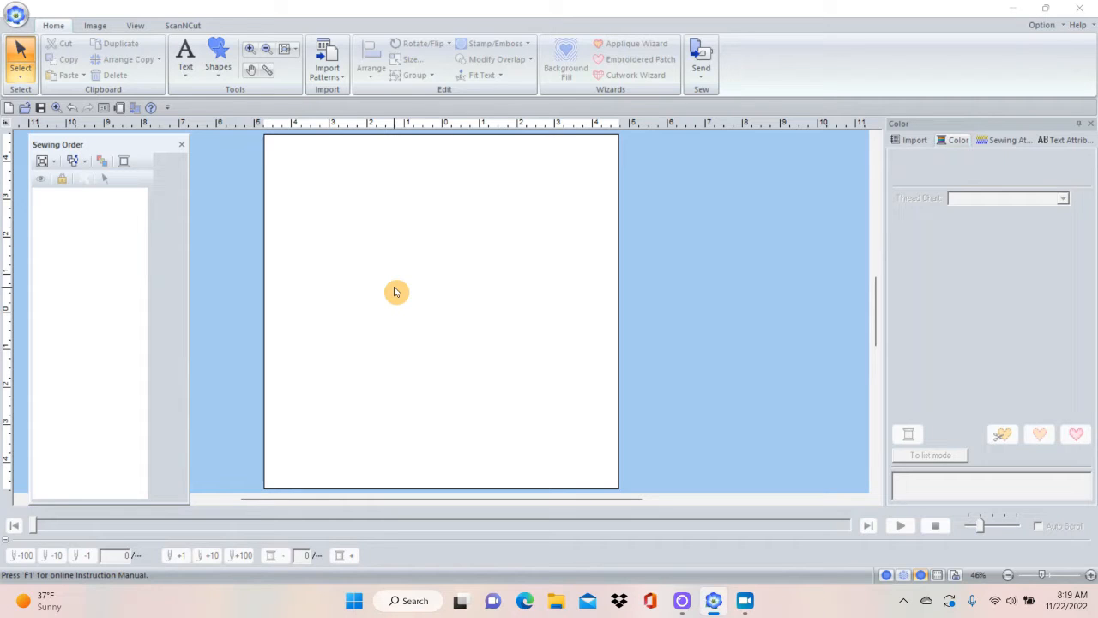
# Draw a heart shape about 6.8 by 2.2 inches in the upper part of the page, declining to turn on Filter Keys.
pyautogui.click(218, 78)
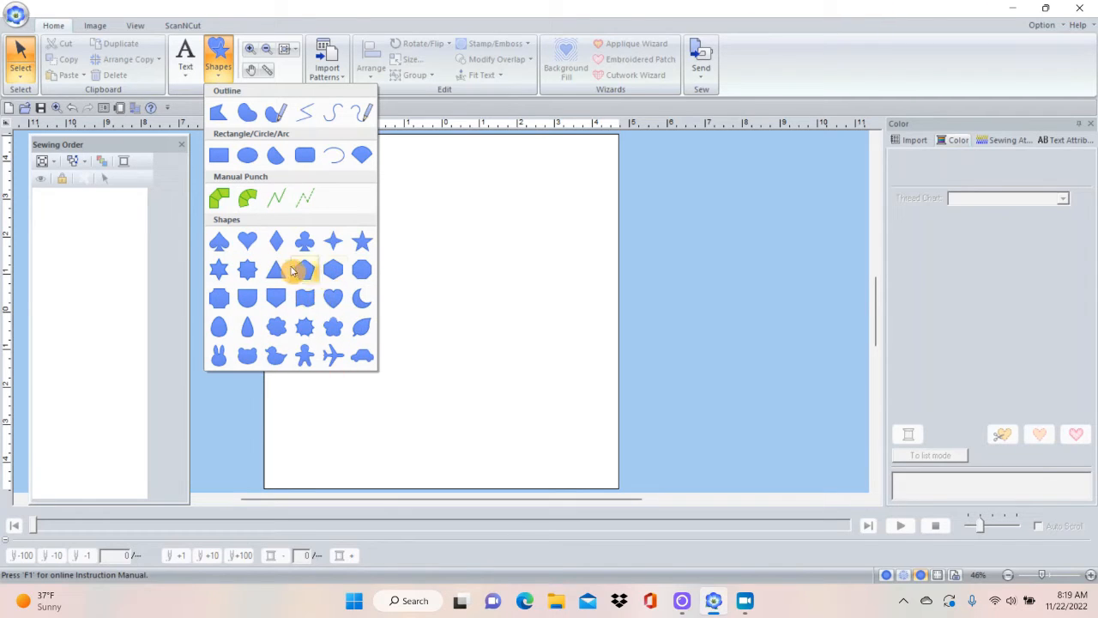
pyautogui.click(248, 242)
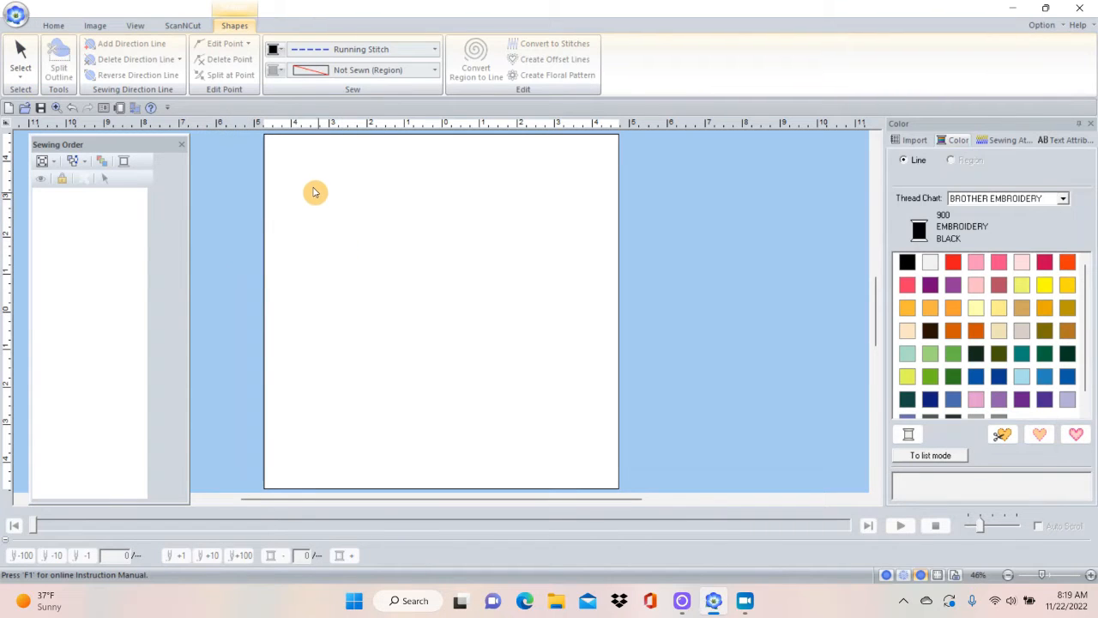
pyautogui.moveTo(314, 194); pyautogui.dragTo(504, 351)
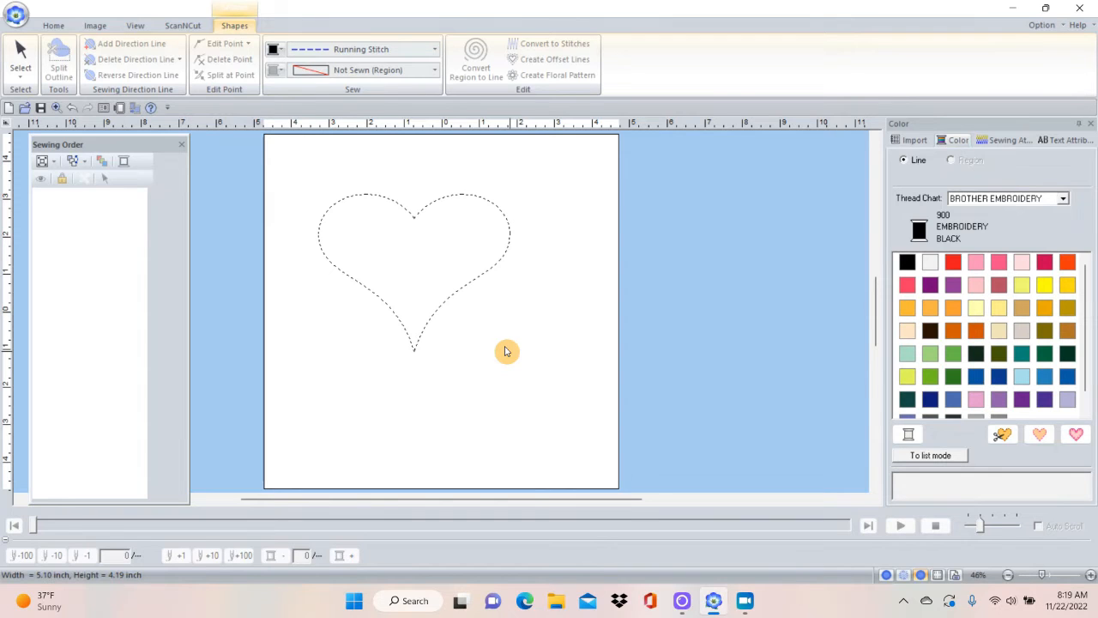
pyautogui.moveTo(505, 351); pyautogui.dragTo(572, 273)
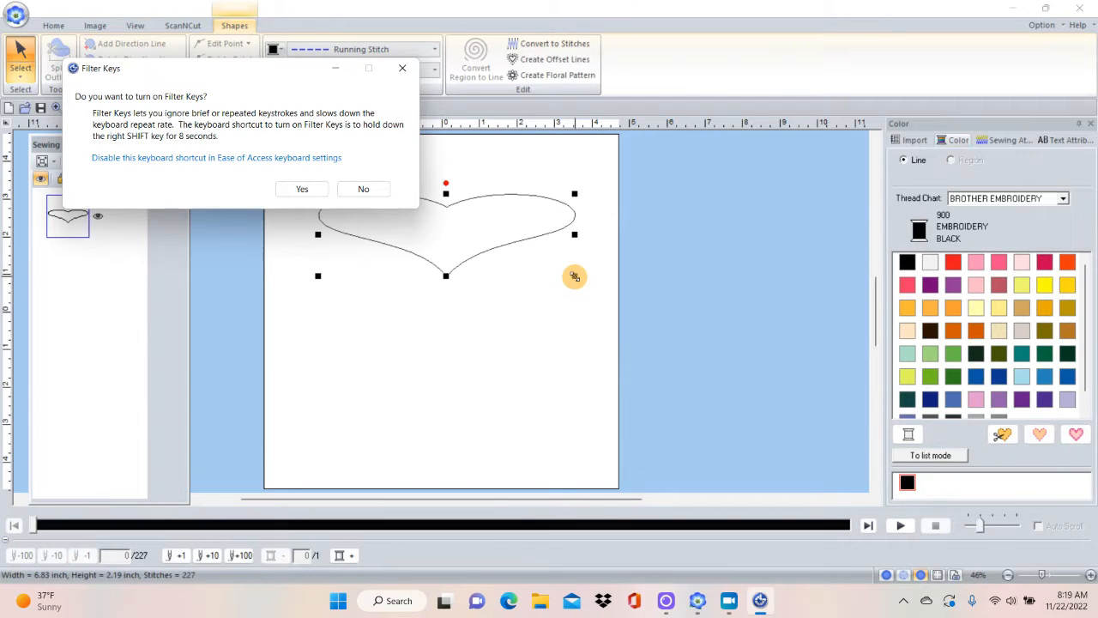
pyautogui.click(362, 189)
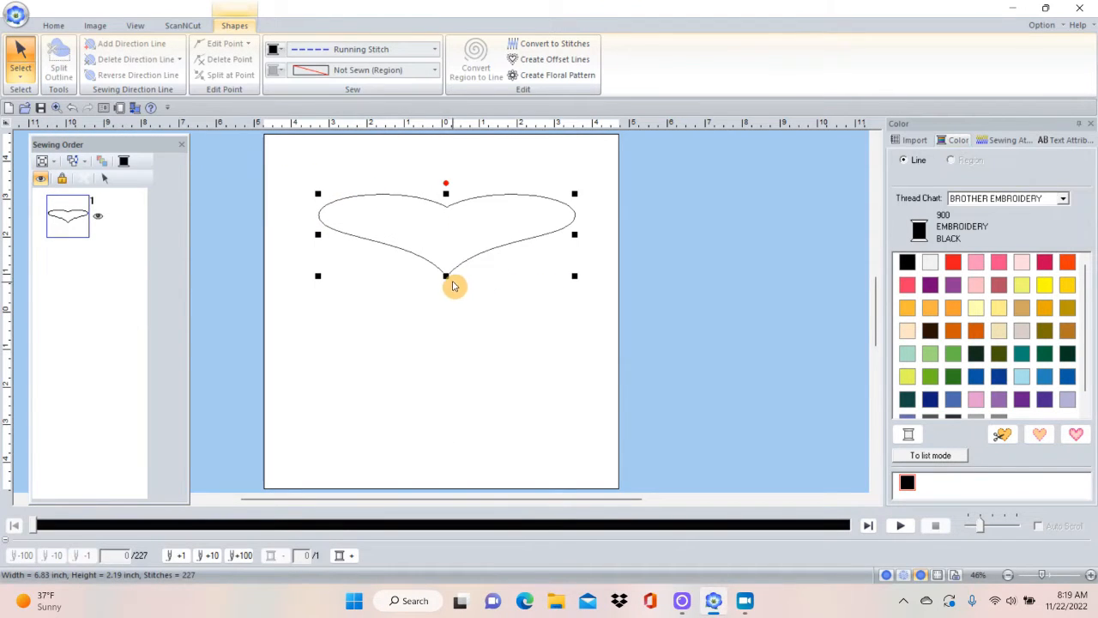
# Stretch the heart downward to about 4.8 inches tall and delete it.
pyautogui.moveTo(445, 276); pyautogui.dragTo(445, 373)
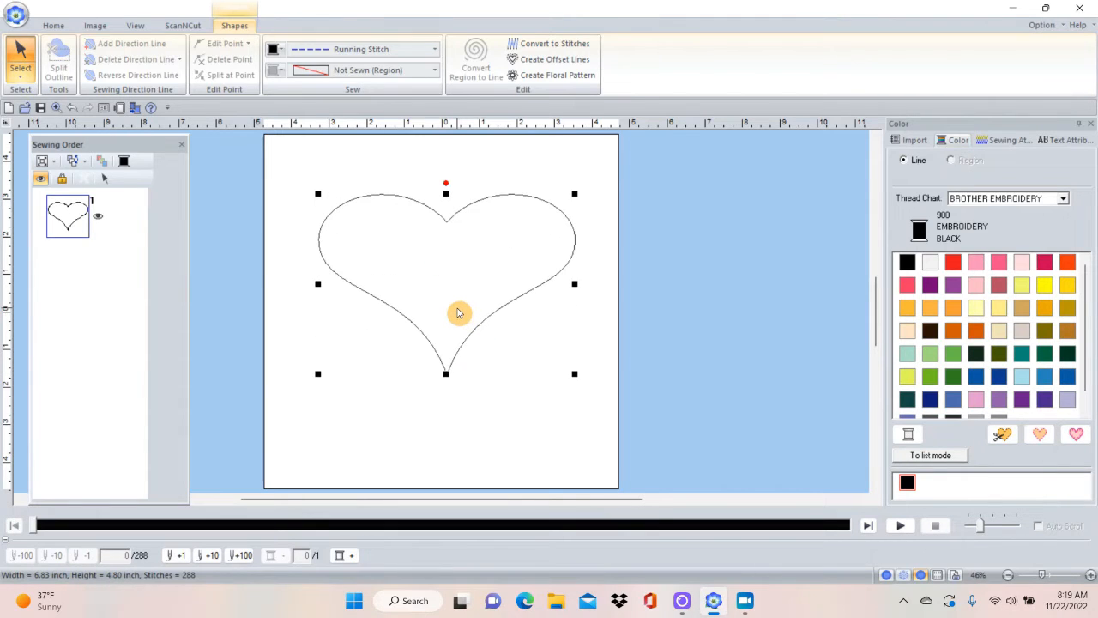
pyautogui.press('Delete')
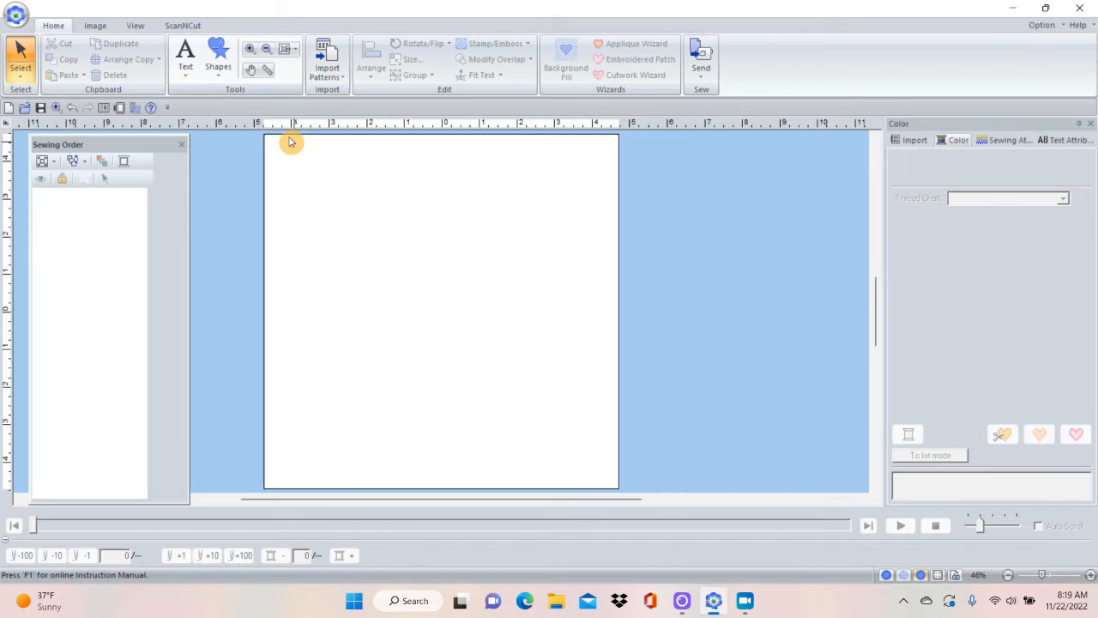
# Draw a five-pointed star shape about 3.9 by 3.7 inches near the middle of the page.
pyautogui.click(216, 80)
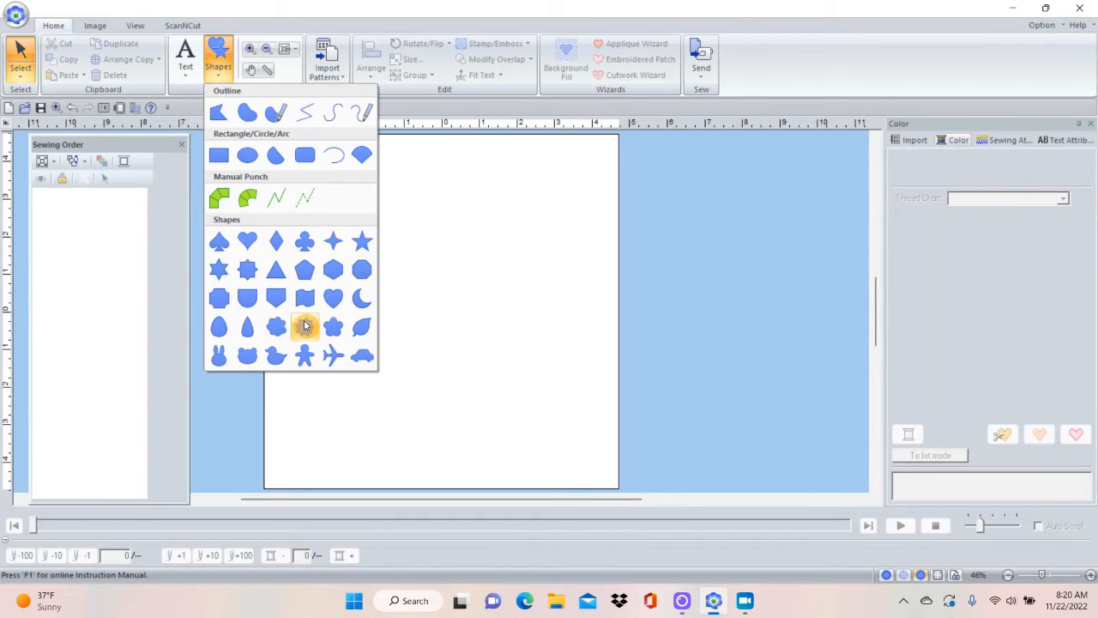
pyautogui.click(362, 249)
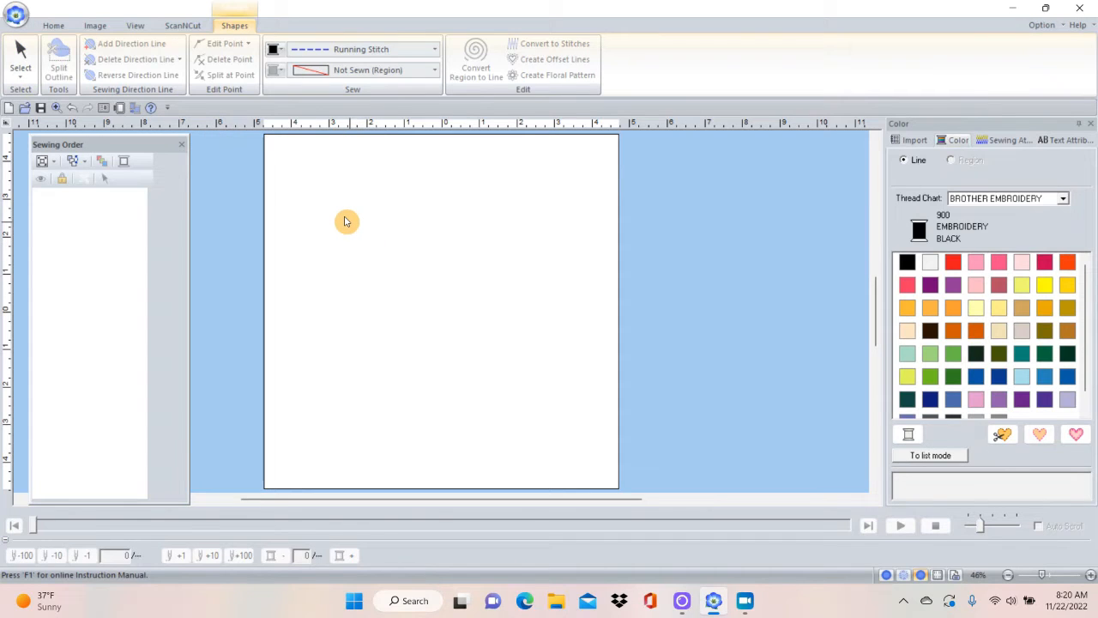
pyautogui.moveTo(345, 222); pyautogui.dragTo(481, 359)
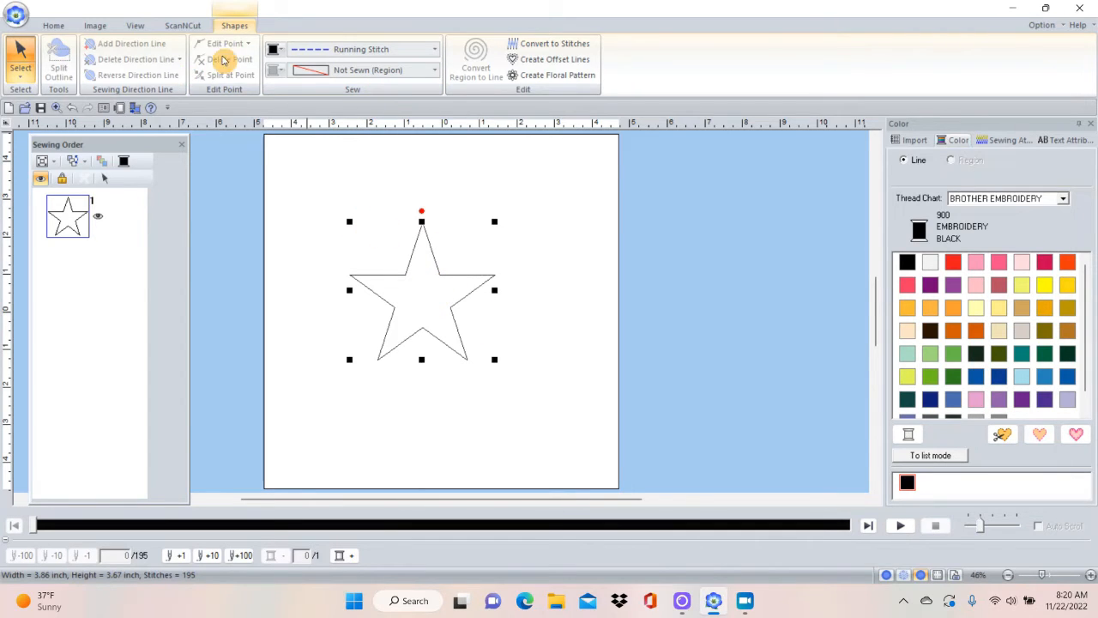
# Deselect and reselect the star, and set its region sew type to Fill Stitch.
pyautogui.click(55, 26)
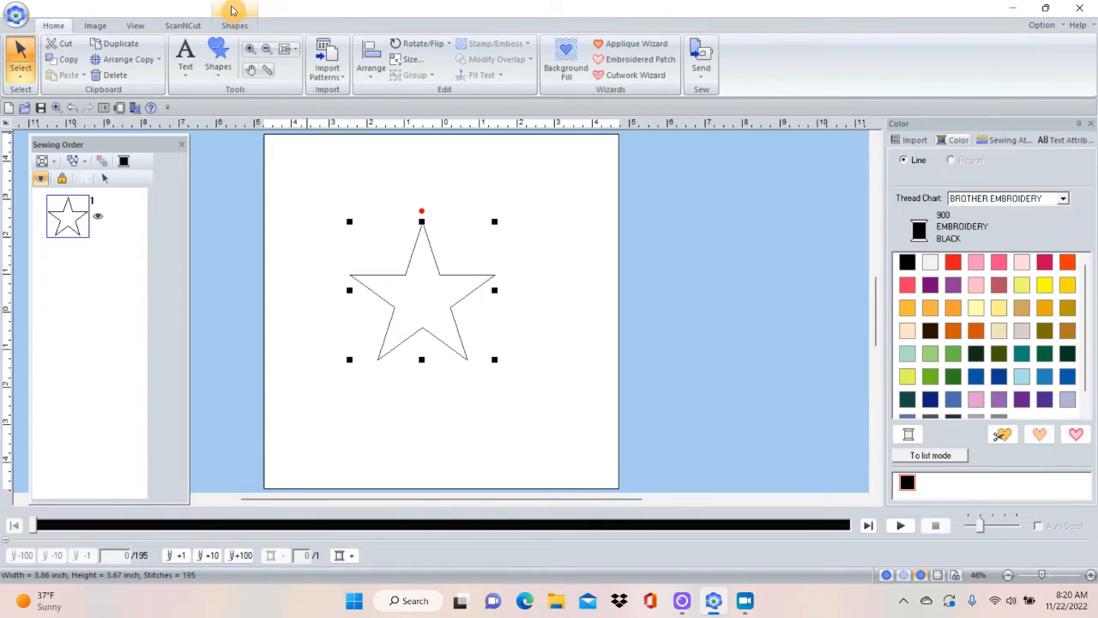
pyautogui.click(305, 163)
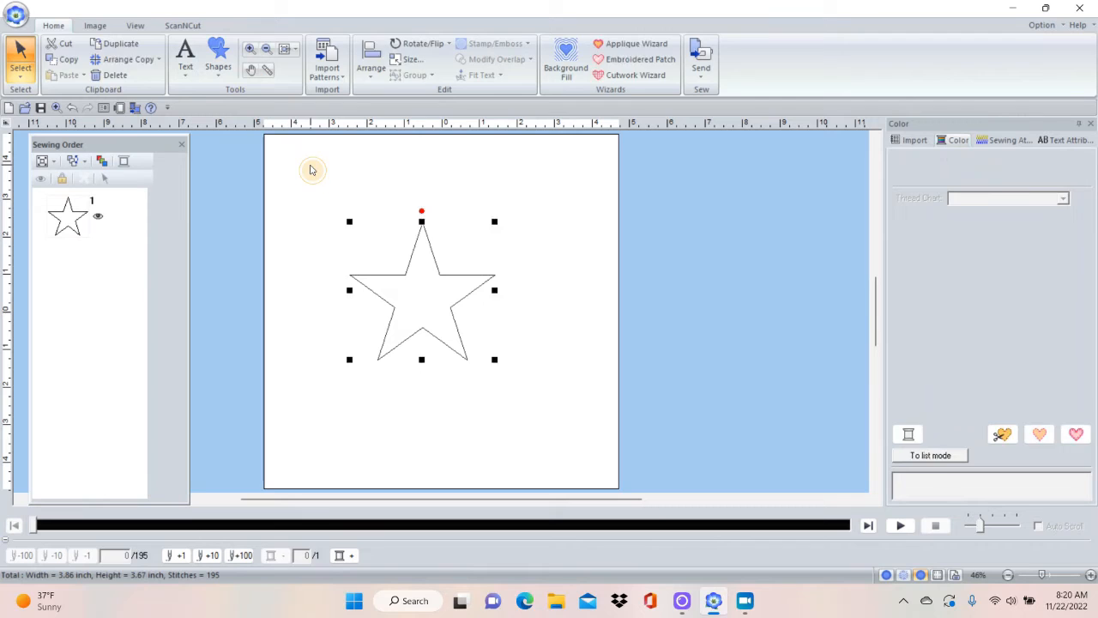
pyautogui.click(418, 242)
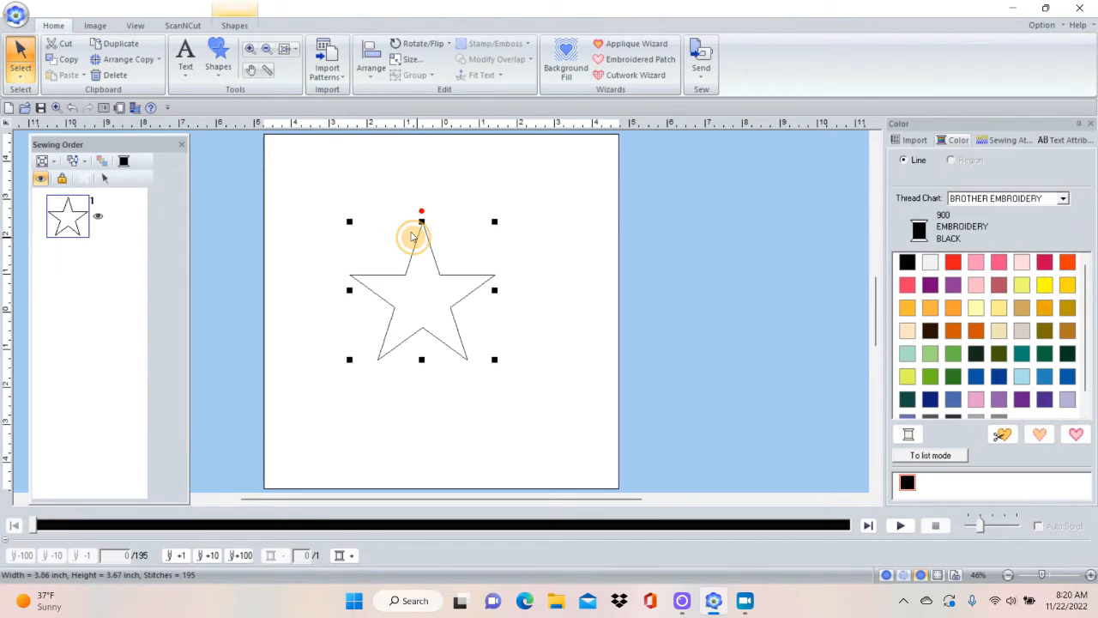
pyautogui.click(238, 27)
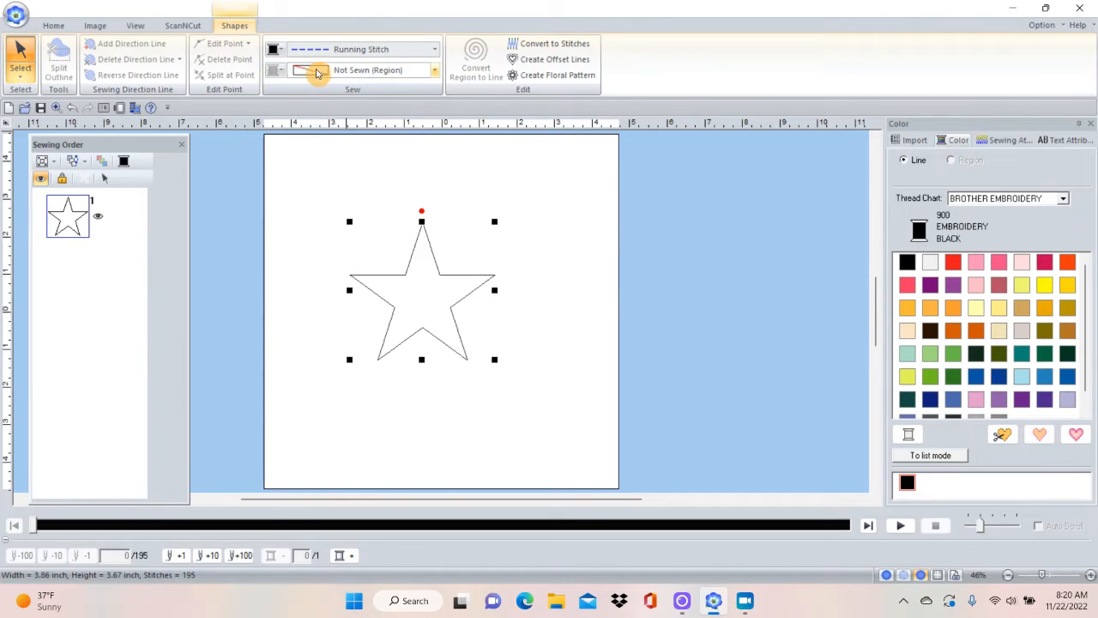
pyautogui.click(435, 72)
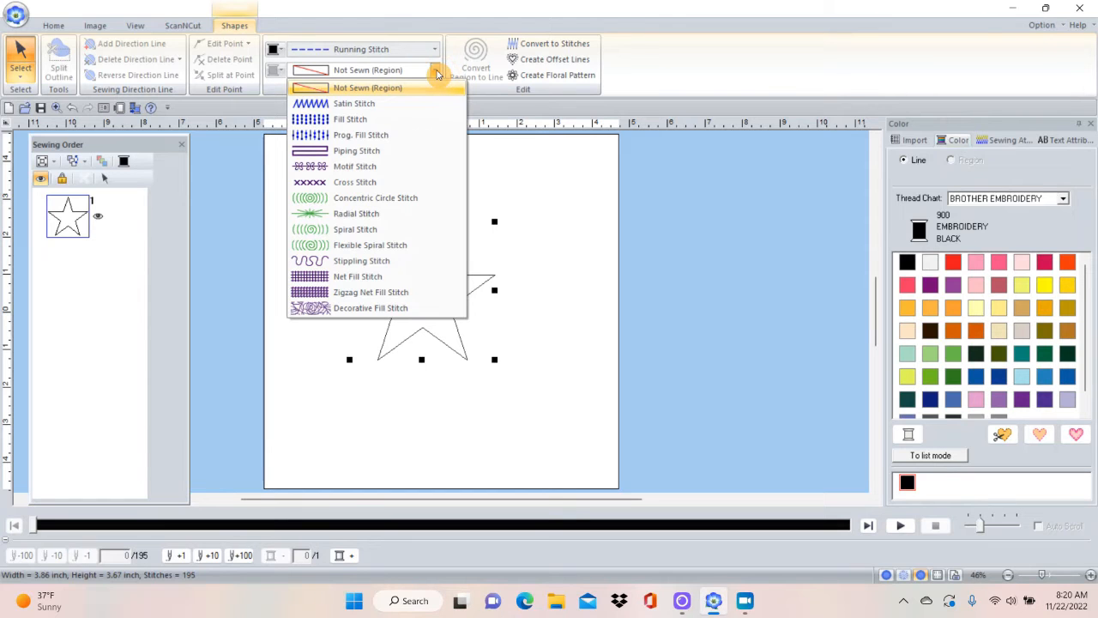
pyautogui.click(371, 123)
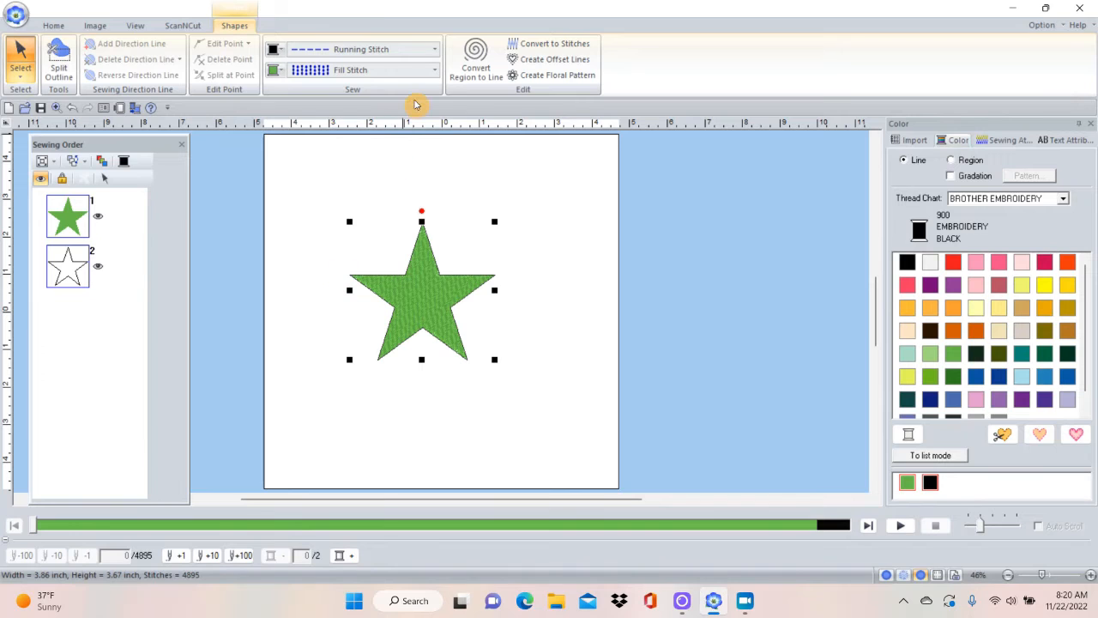
# Set the star's outline to Not Sewn (Line), and switch it to Zigzag Stitch.
pyautogui.click(437, 50)
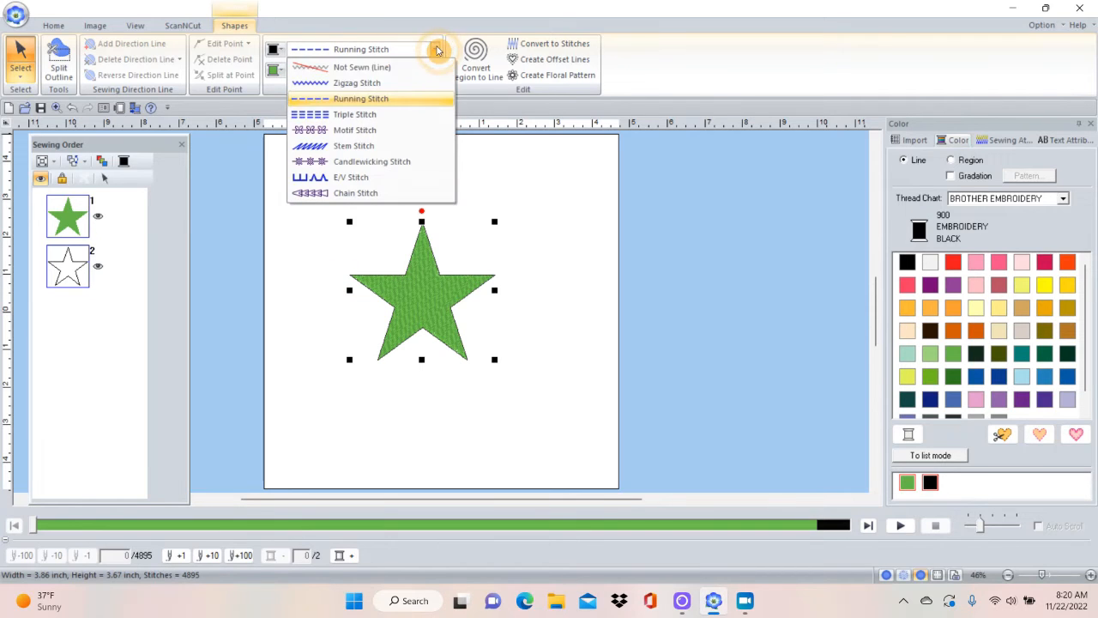
pyautogui.click(383, 68)
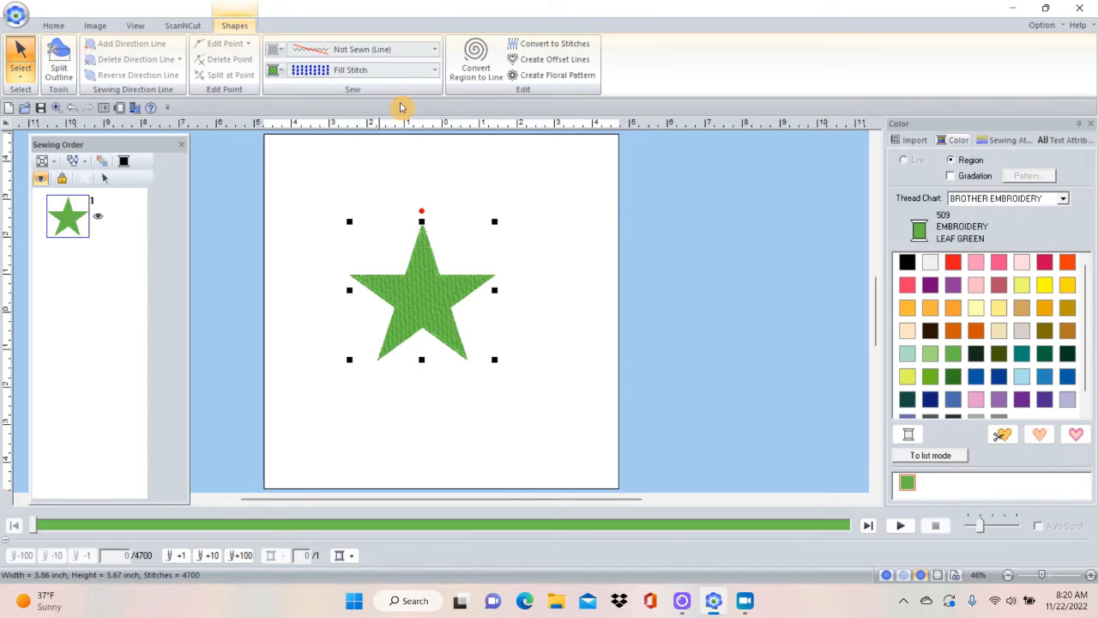
pyautogui.click(436, 49)
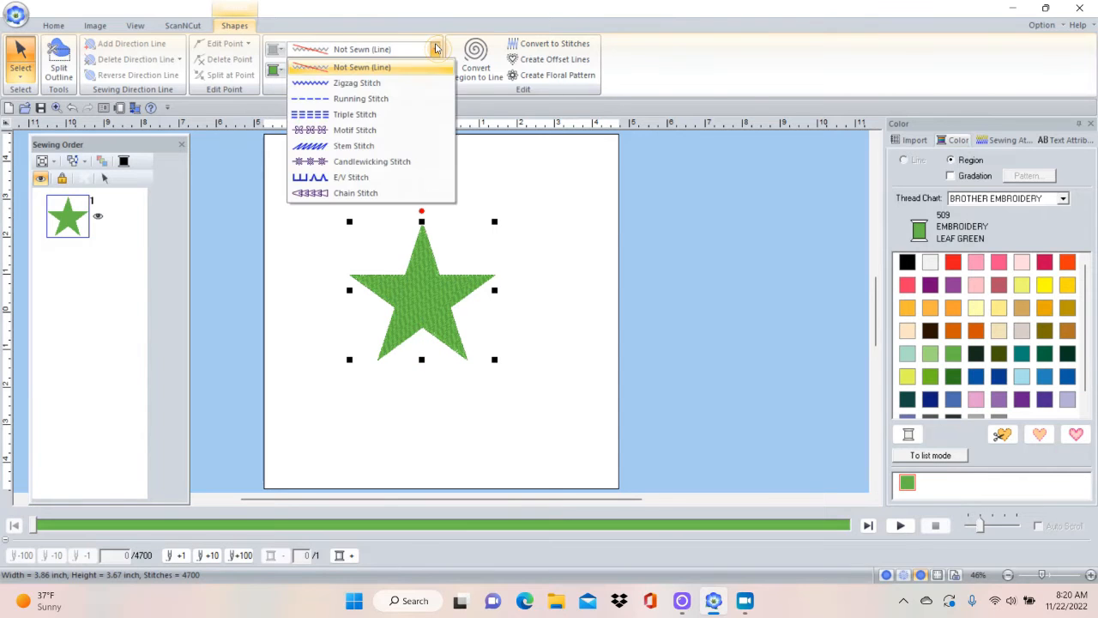
pyautogui.click(395, 84)
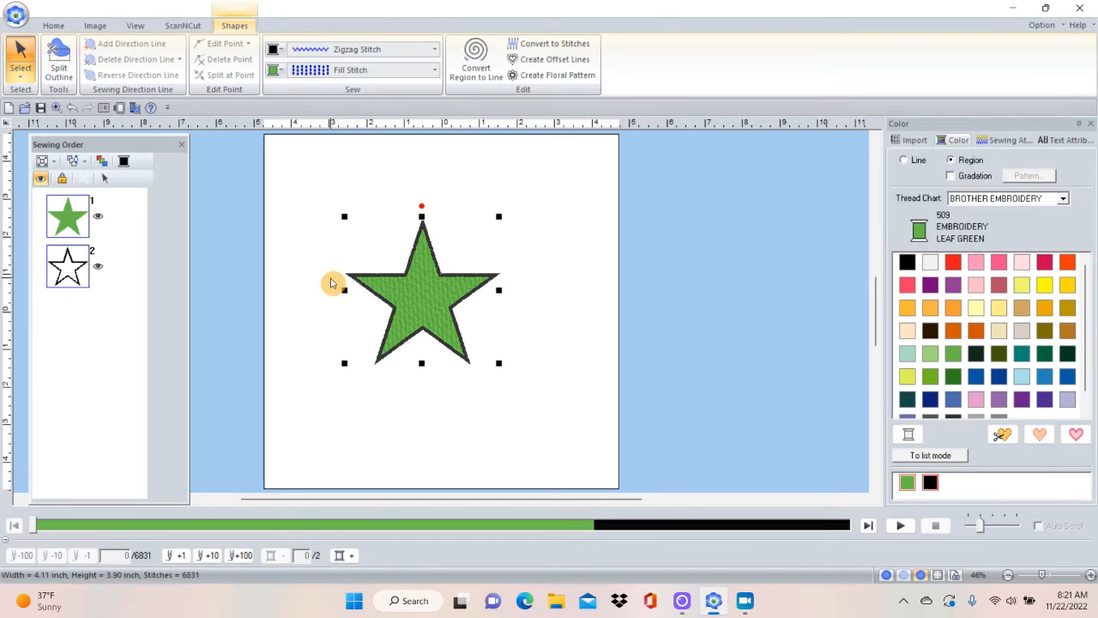
# Color the star's outline Tangerine (209) and its region Reddish Brown (337) from the Brother Embroidery thread chart.
pyautogui.click(273, 54)
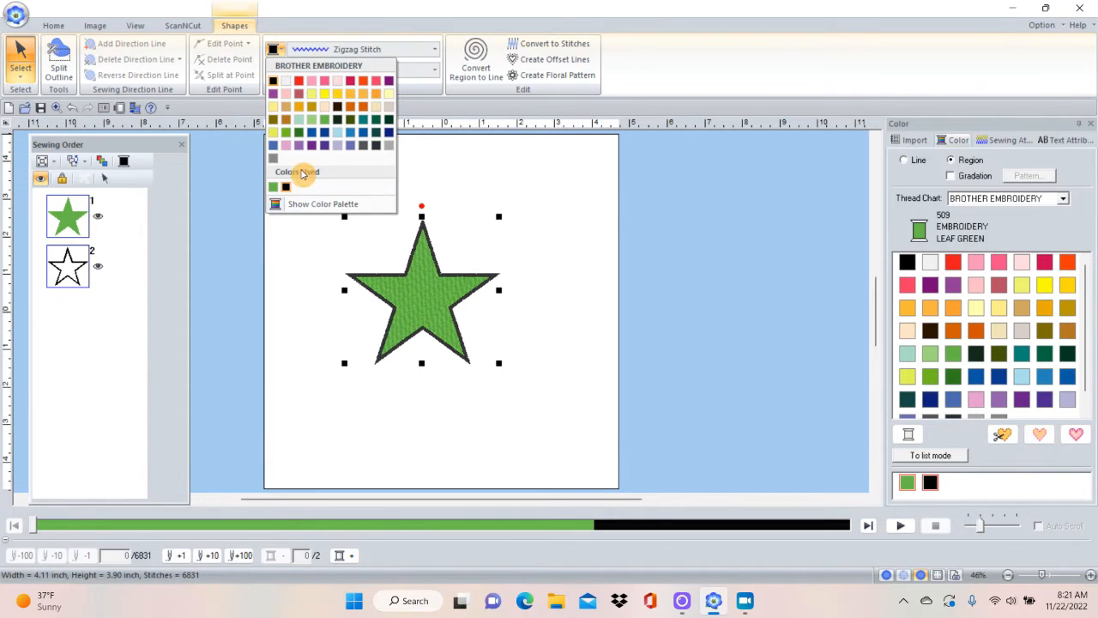
pyautogui.click(304, 206)
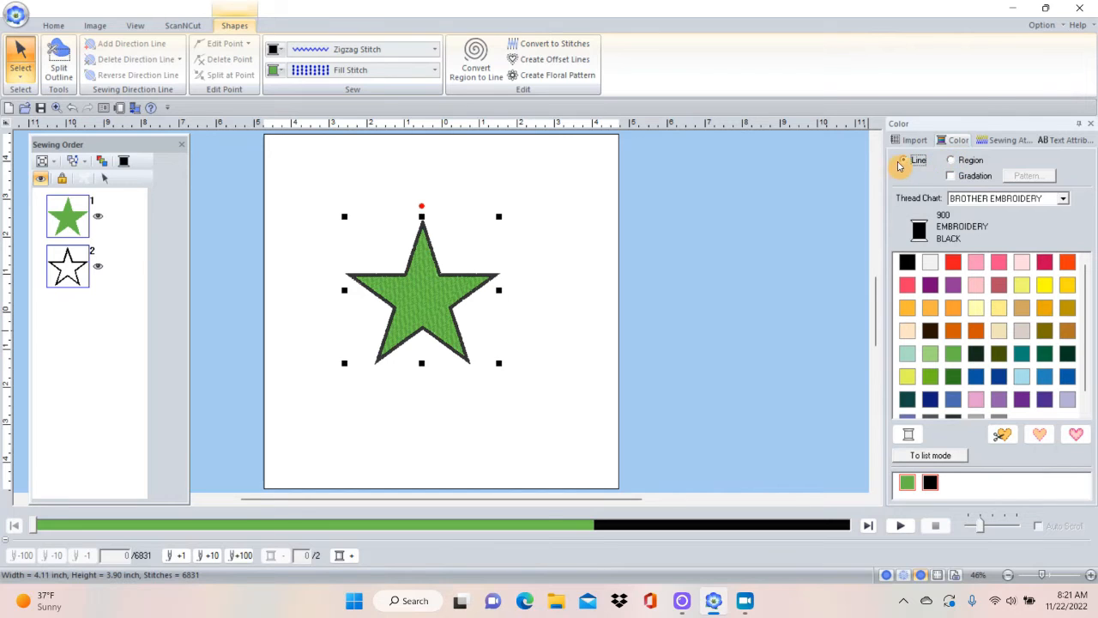
pyautogui.click(951, 312)
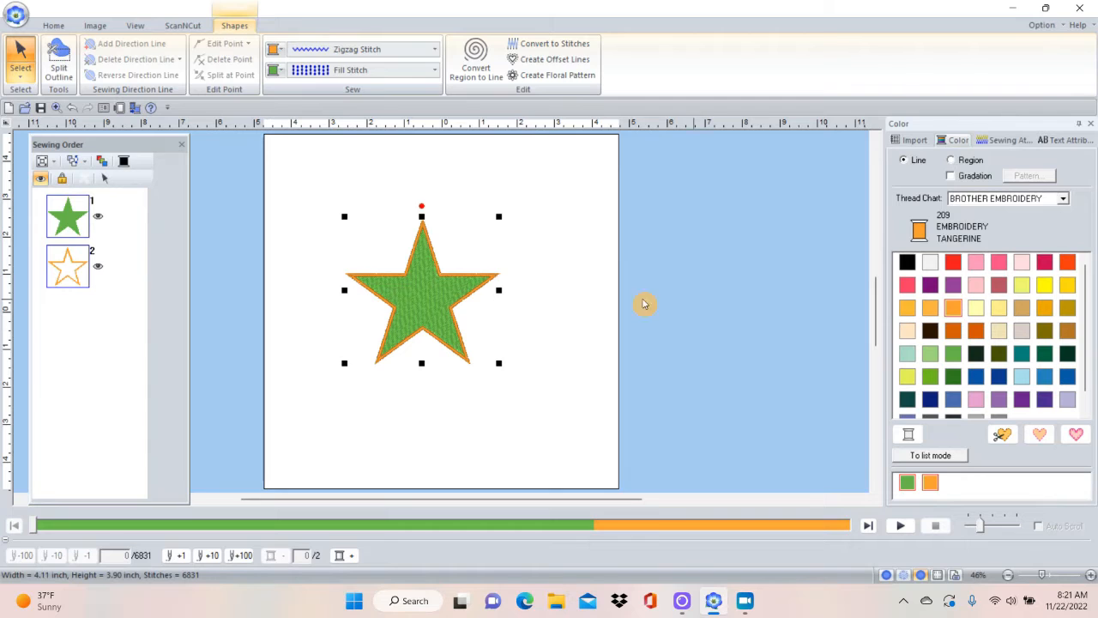
pyautogui.click(950, 161)
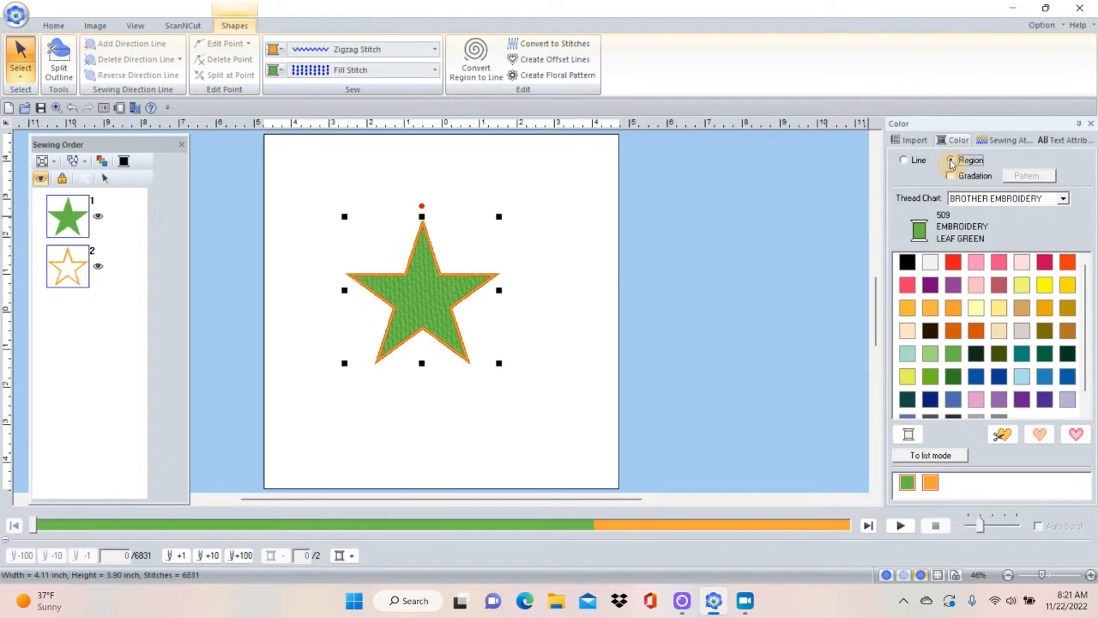
pyautogui.click(954, 331)
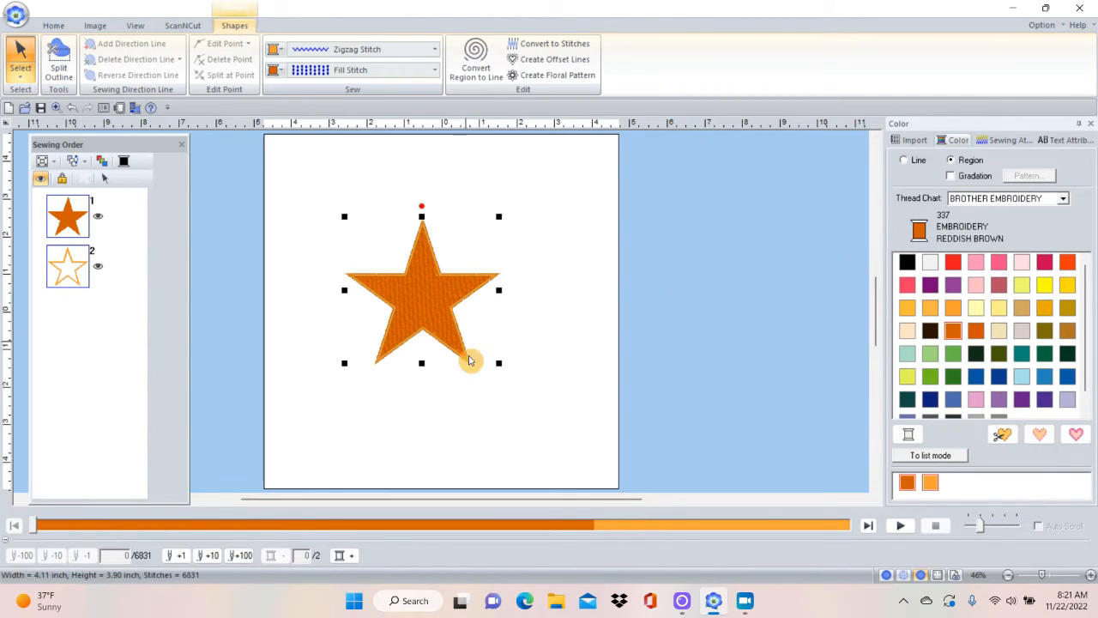
# Enlarge the star to about 6.34 by 6.04 inches and change its region sew type to Prog. Fill Stitch.
pyautogui.moveTo(496, 362); pyautogui.dragTo(611, 444)
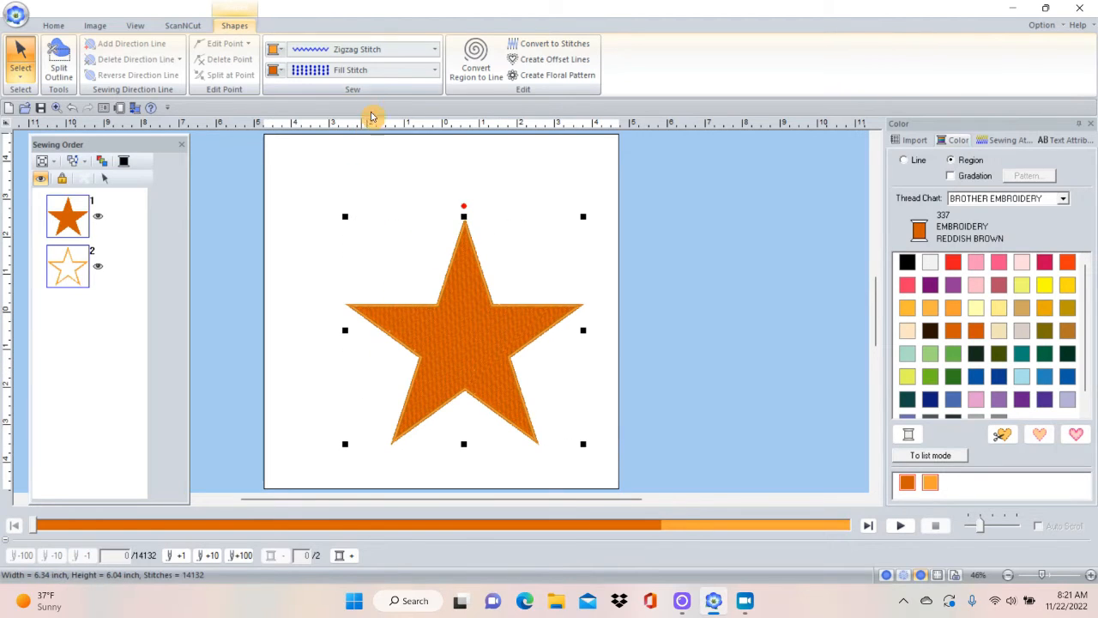
pyautogui.click(437, 74)
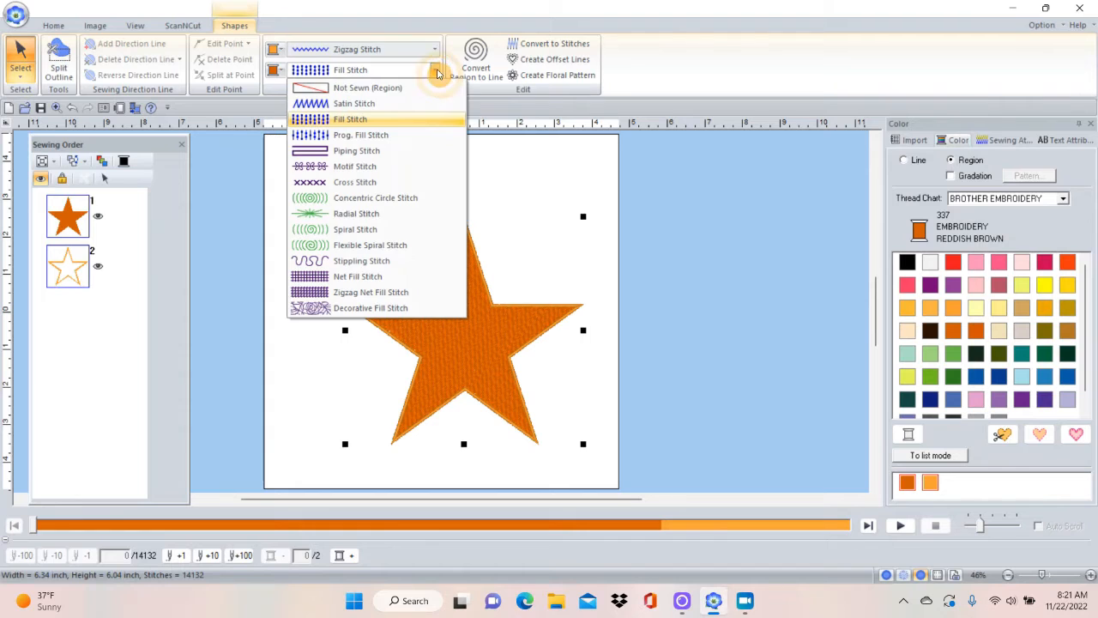
pyautogui.click(347, 138)
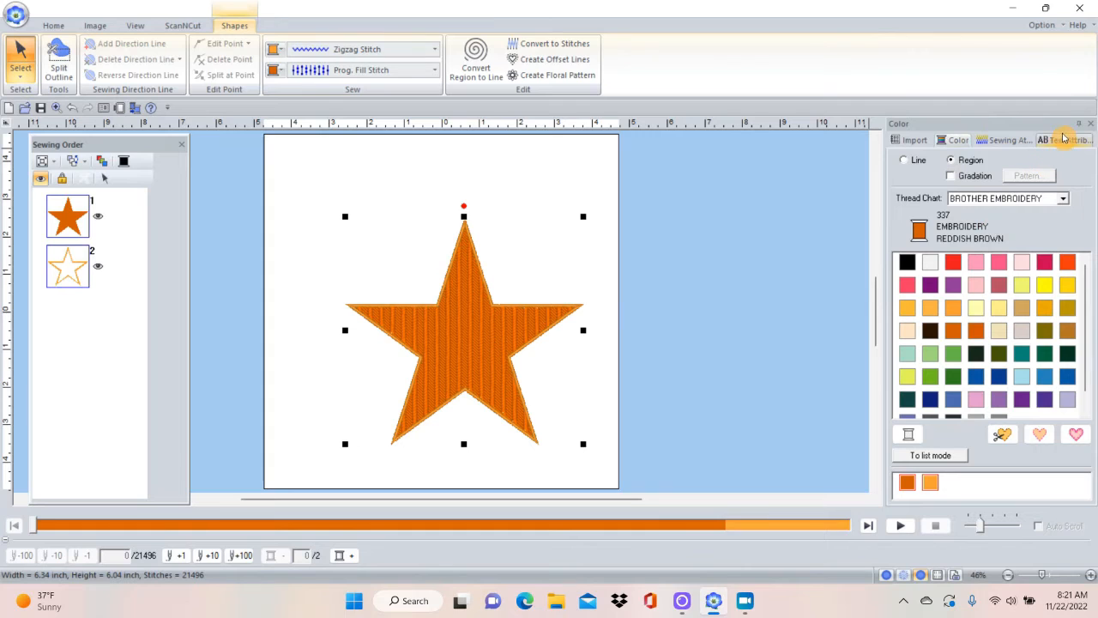
# Examine the star's line sewing attributes, including zigzag width, density, sharp corners and miter limit.
pyautogui.click(1000, 142)
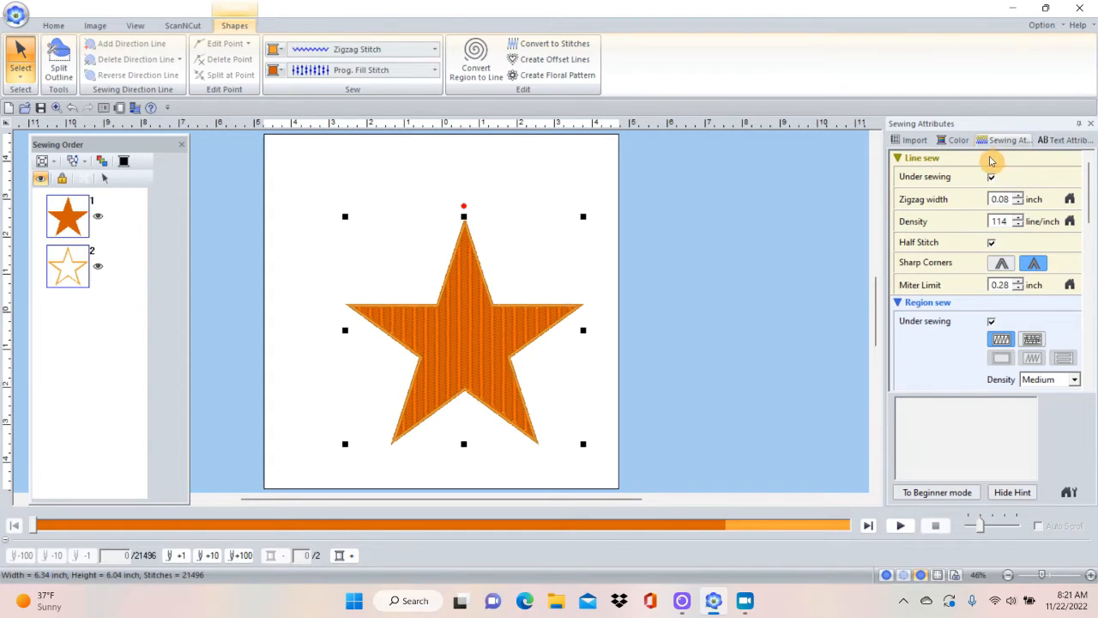
pyautogui.moveTo(956, 185)
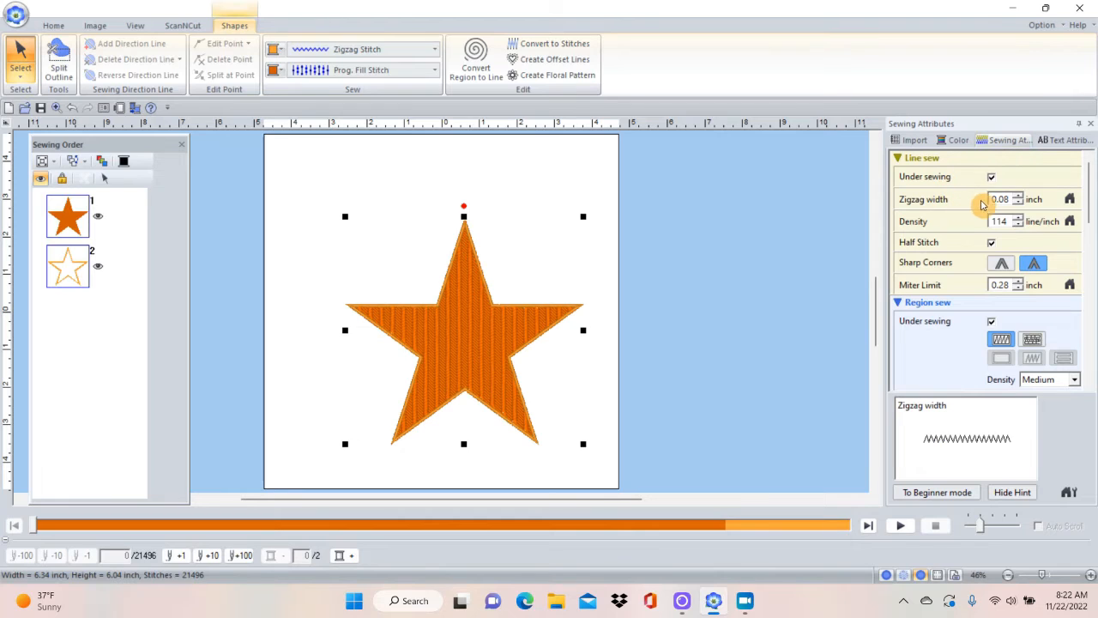
pyautogui.moveTo(982, 225)
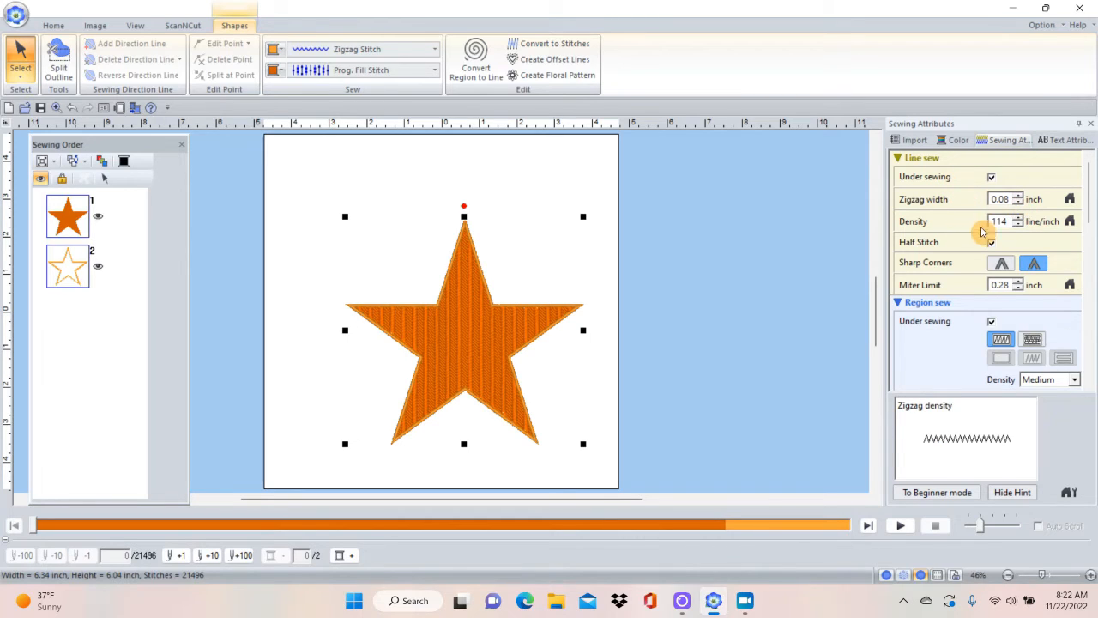
pyautogui.moveTo(952, 264)
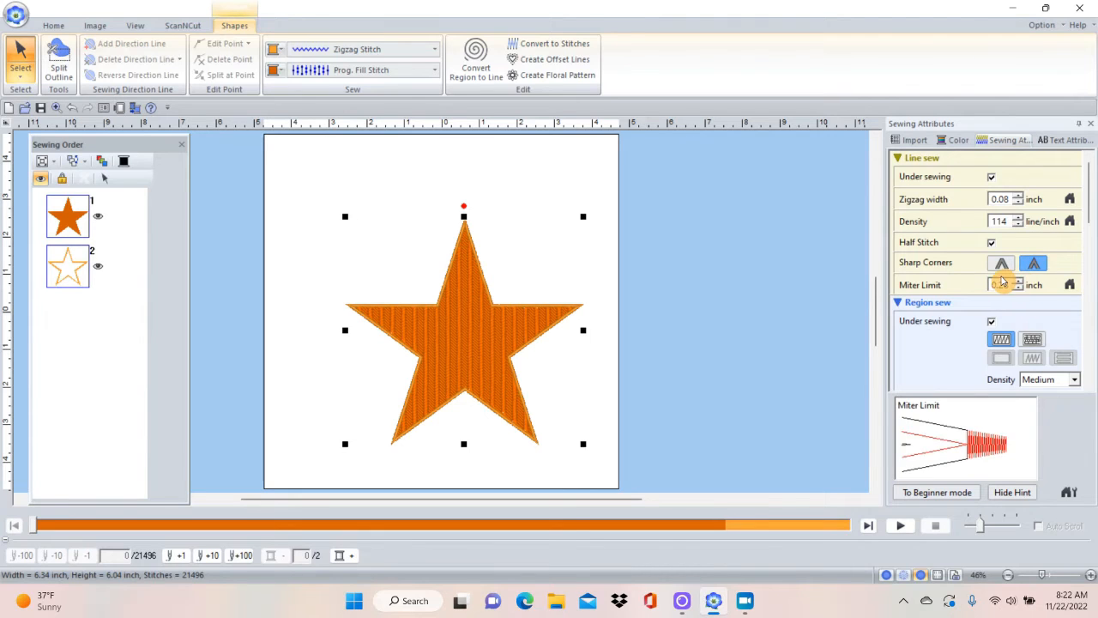
pyautogui.click(1002, 265)
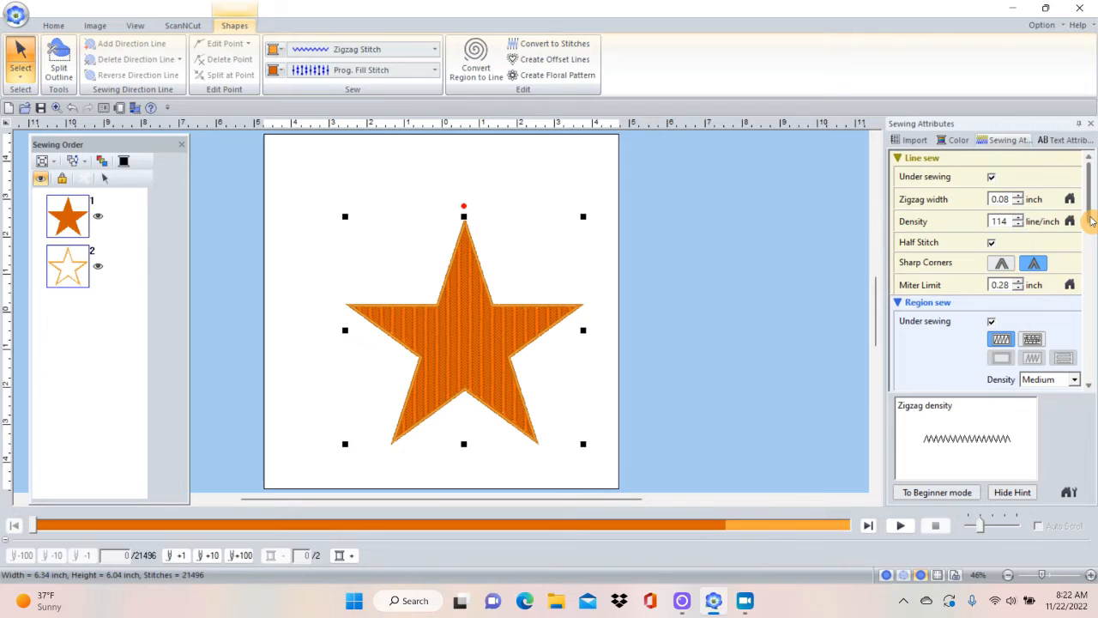
# Choose the blue star pattern stamp5_ from the pattern library as the star's programmable fill.
pyautogui.moveTo(1091, 221); pyautogui.dragTo(1089, 239)
pyautogui.moveTo(1088, 259); pyautogui.dragTo(1080, 320)
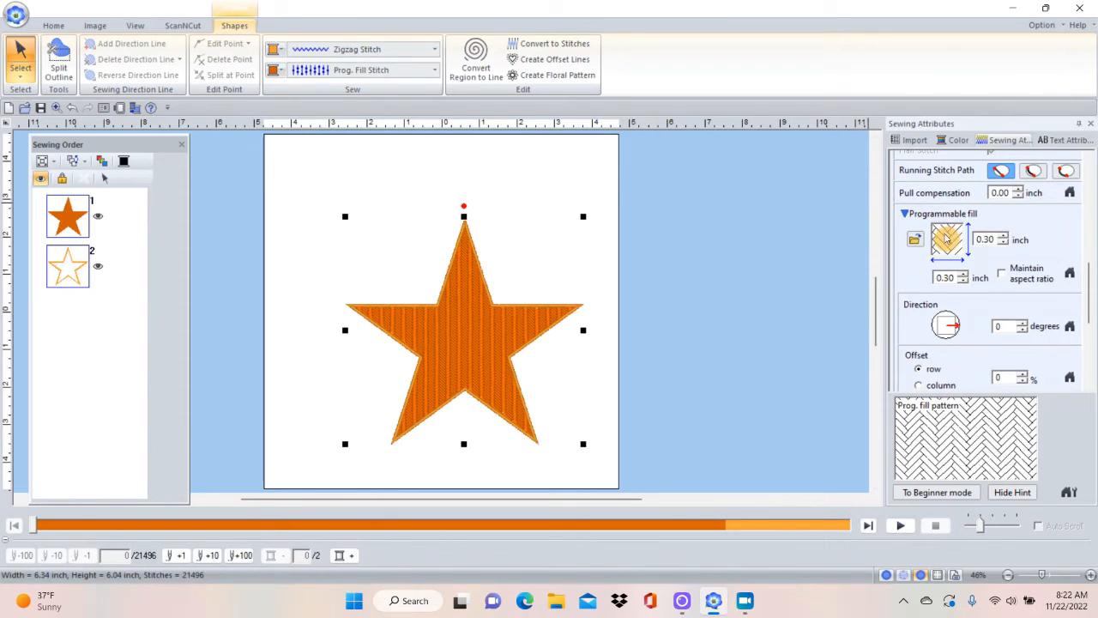
pyautogui.click(914, 243)
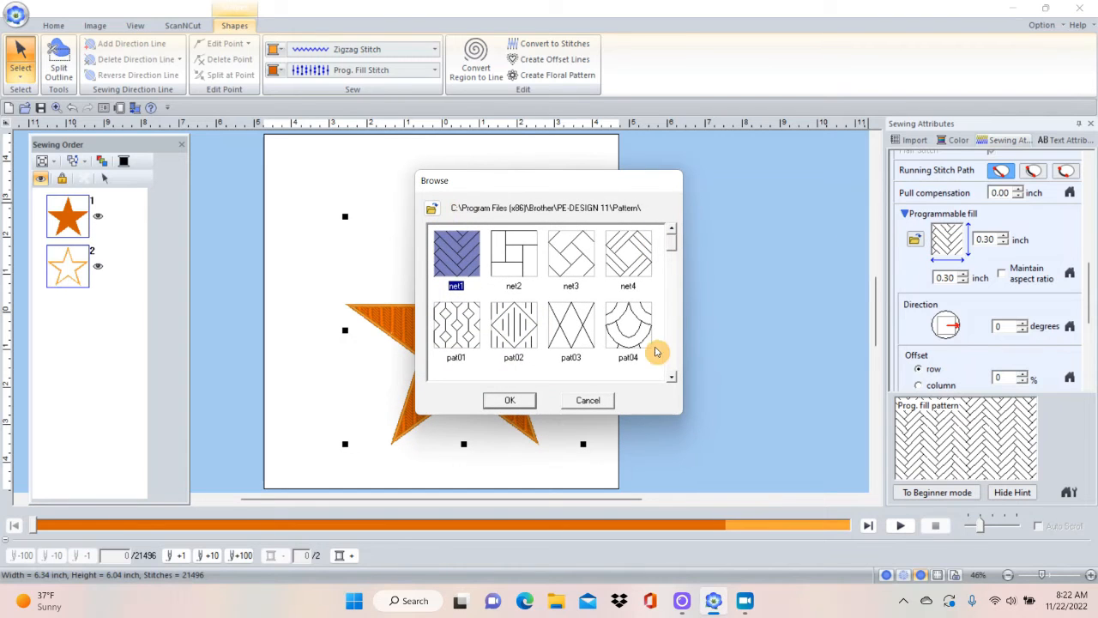
pyautogui.click(671, 377)
pyautogui.click(671, 377)
pyautogui.click(672, 376)
pyautogui.click(671, 376)
pyautogui.click(672, 376)
pyautogui.click(671, 377)
pyautogui.click(672, 377)
pyautogui.click(672, 376)
pyautogui.click(672, 377)
pyautogui.click(672, 376)
pyautogui.click(672, 376)
pyautogui.click(672, 377)
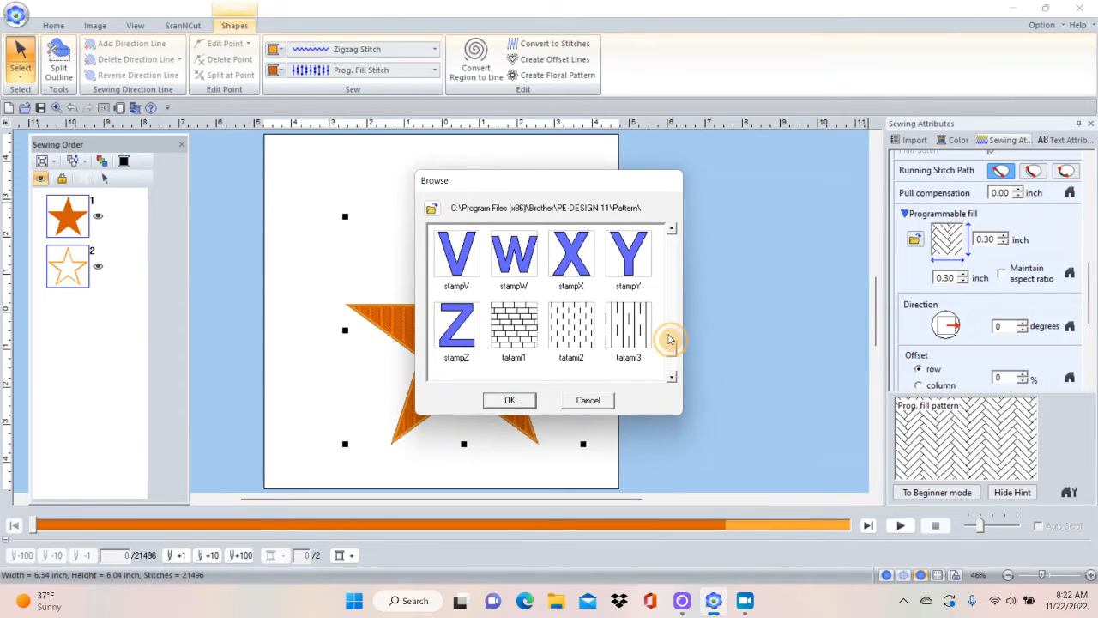
pyautogui.click(671, 232)
pyautogui.click(671, 231)
pyautogui.click(672, 231)
pyautogui.click(672, 232)
pyautogui.click(672, 231)
pyautogui.click(672, 232)
pyautogui.click(672, 232)
pyautogui.click(672, 231)
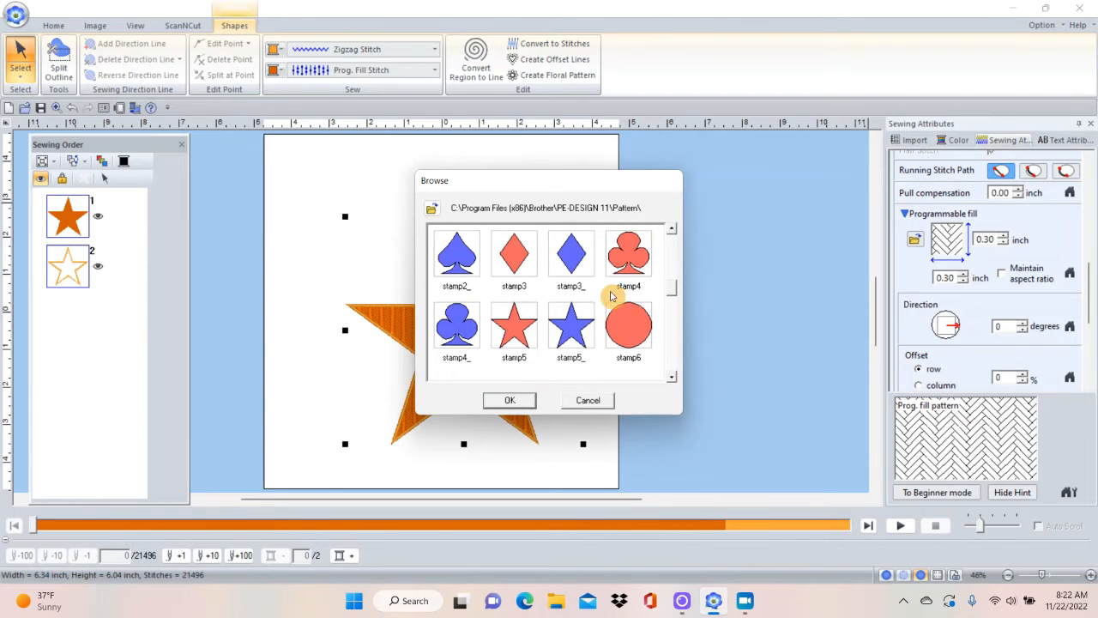
pyautogui.click(573, 331)
pyautogui.click(510, 403)
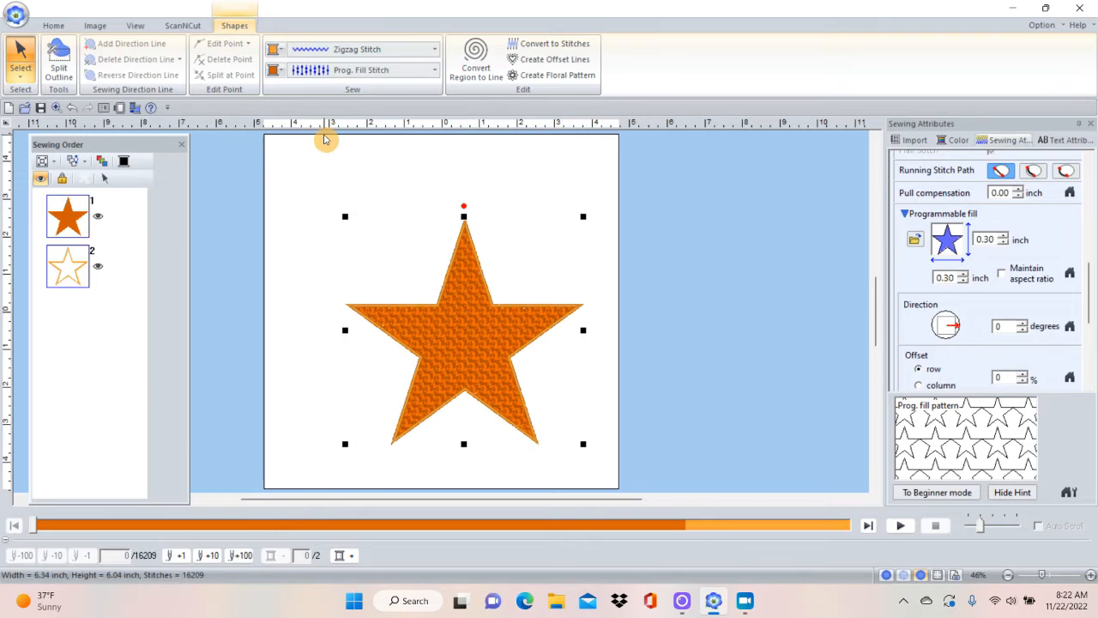
# Set the direction of the star's programmable fill to 311 degrees, checking the stitches up close.
pyautogui.click(53, 25)
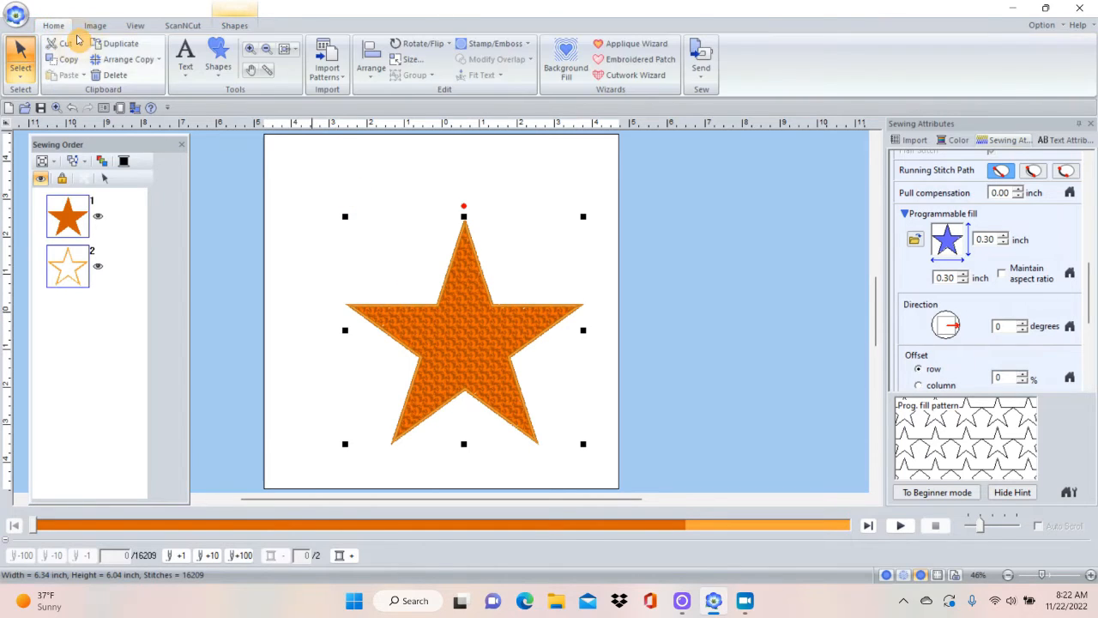
pyautogui.click(250, 51)
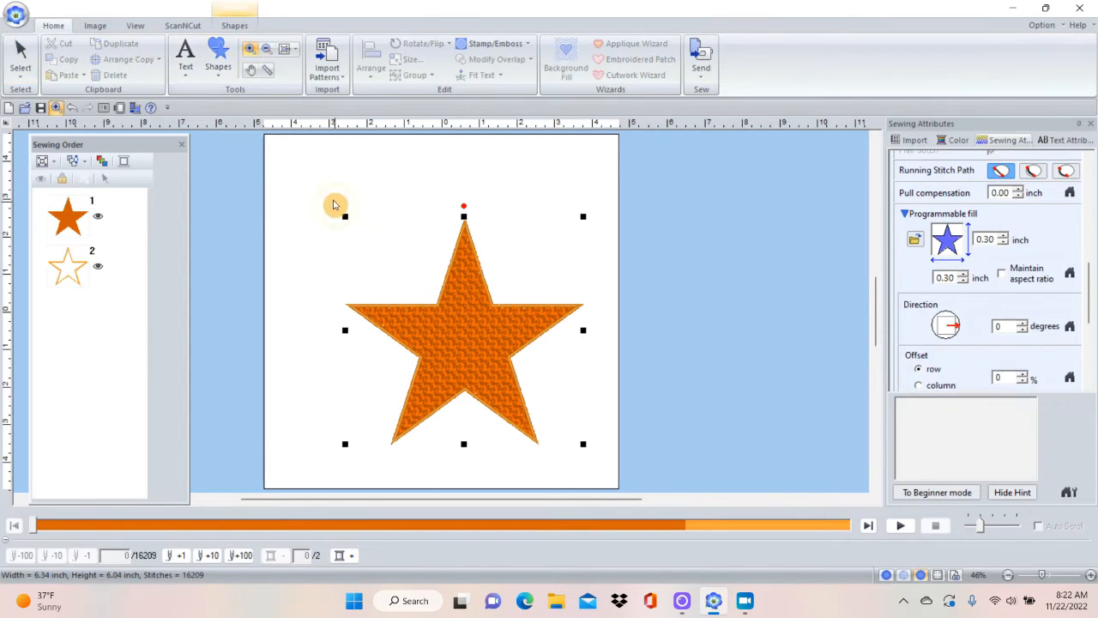
pyautogui.moveTo(397, 229); pyautogui.dragTo(584, 351)
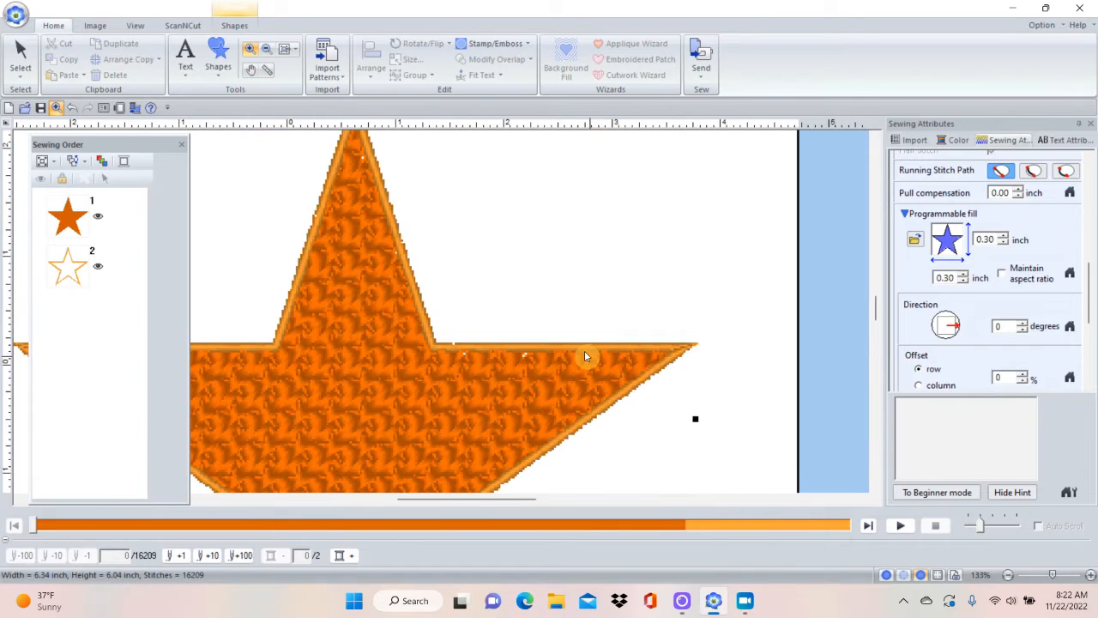
pyautogui.moveTo(227, 230); pyautogui.dragTo(676, 456)
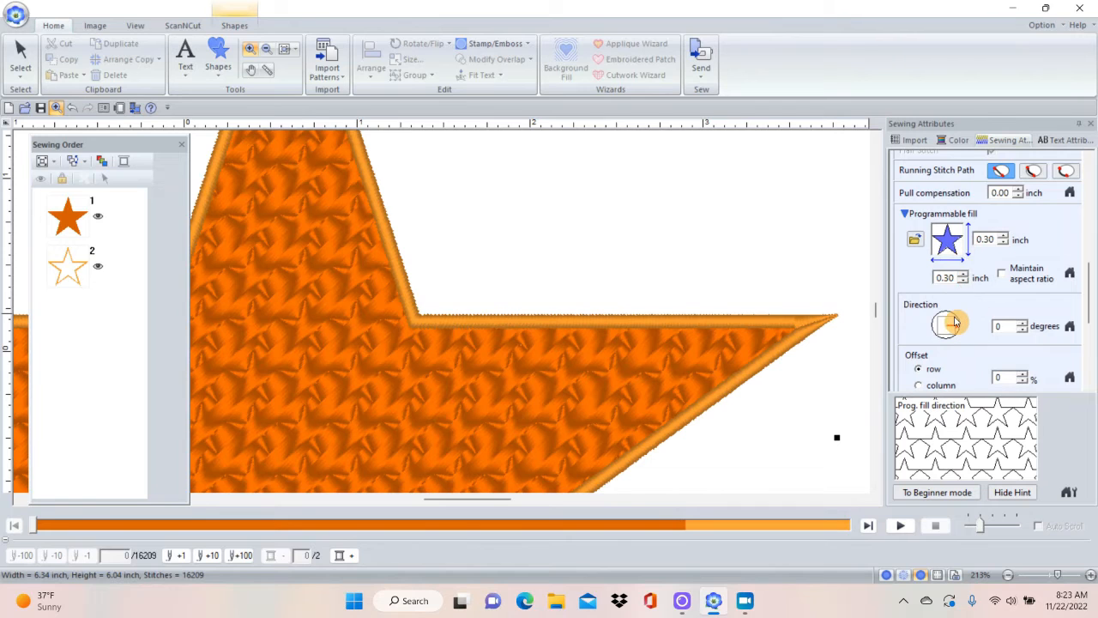
pyautogui.moveTo(954, 323); pyautogui.dragTo(950, 334)
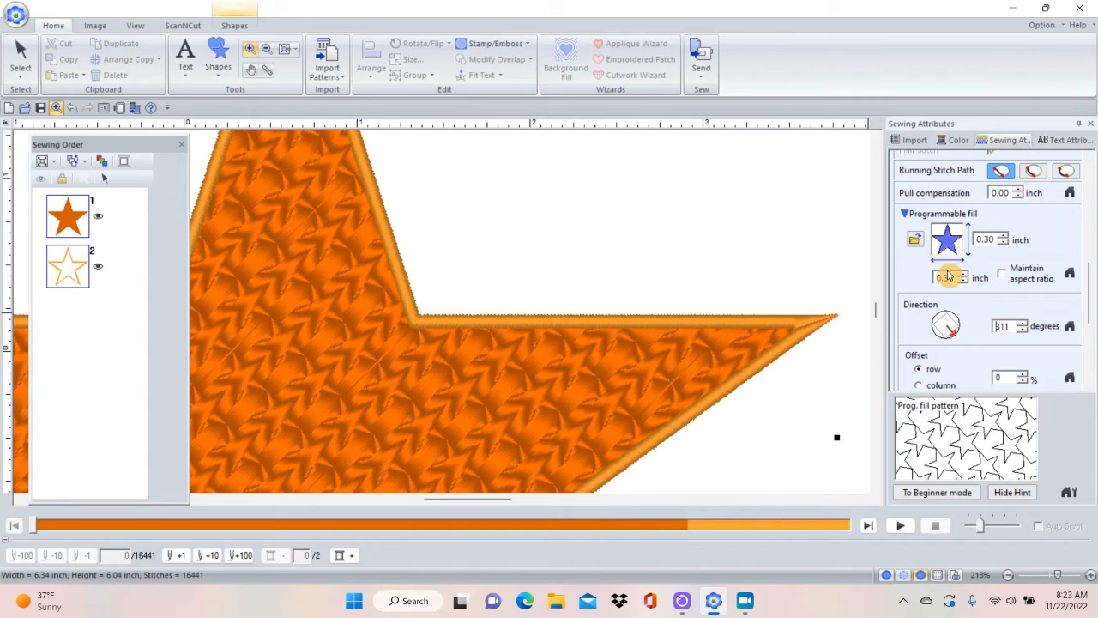
# Replace the star's programmable fill pattern with net4 from the pattern library.
pyautogui.click(914, 240)
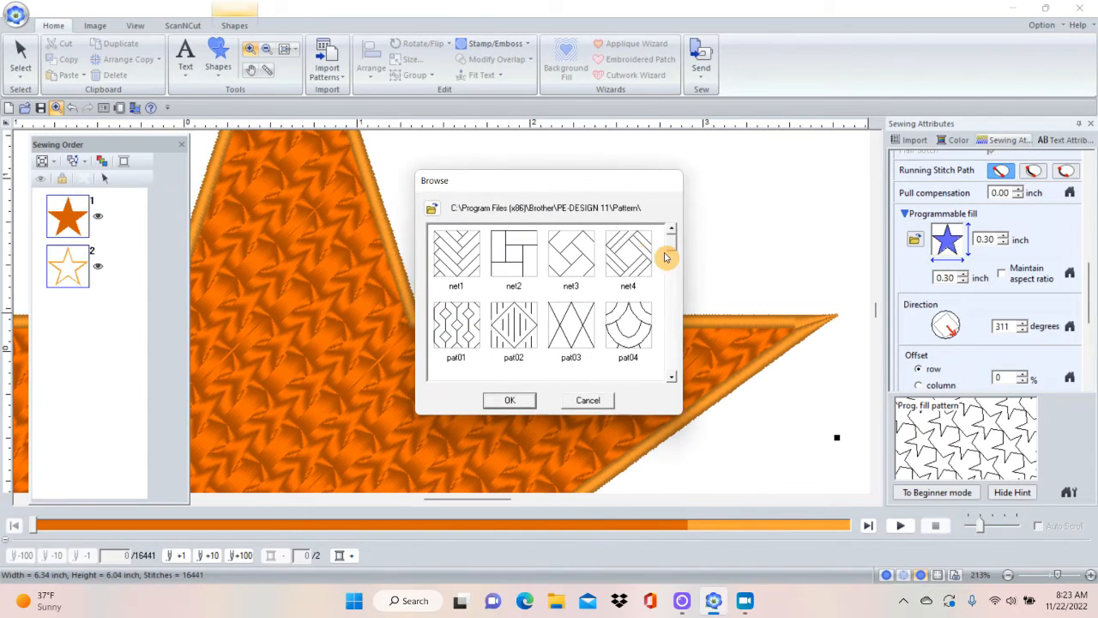
pyautogui.click(570, 251)
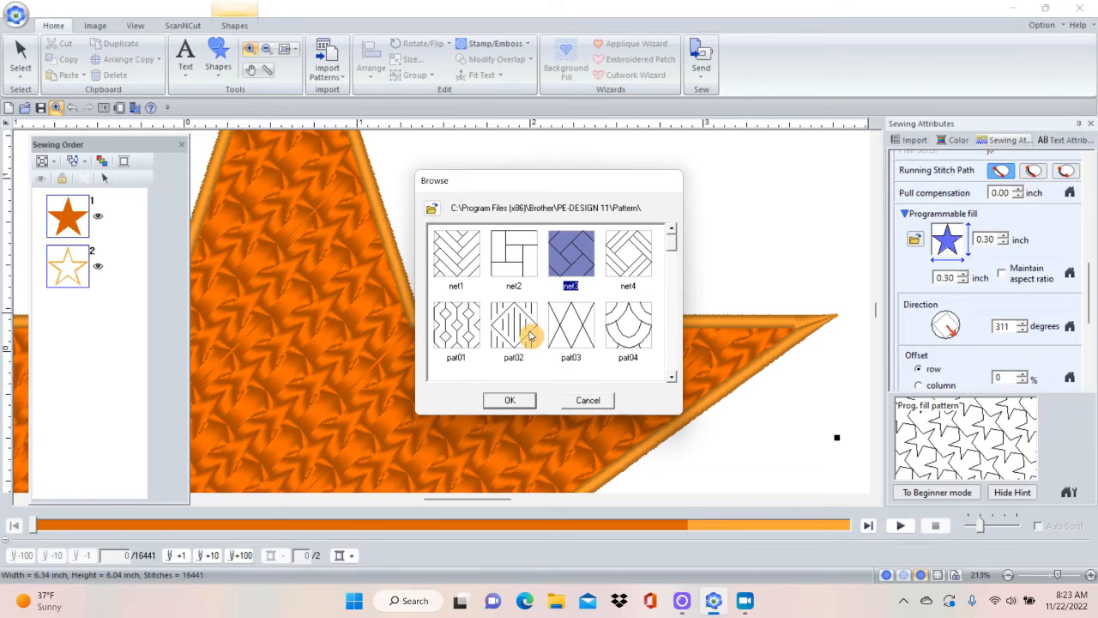
pyautogui.click(620, 271)
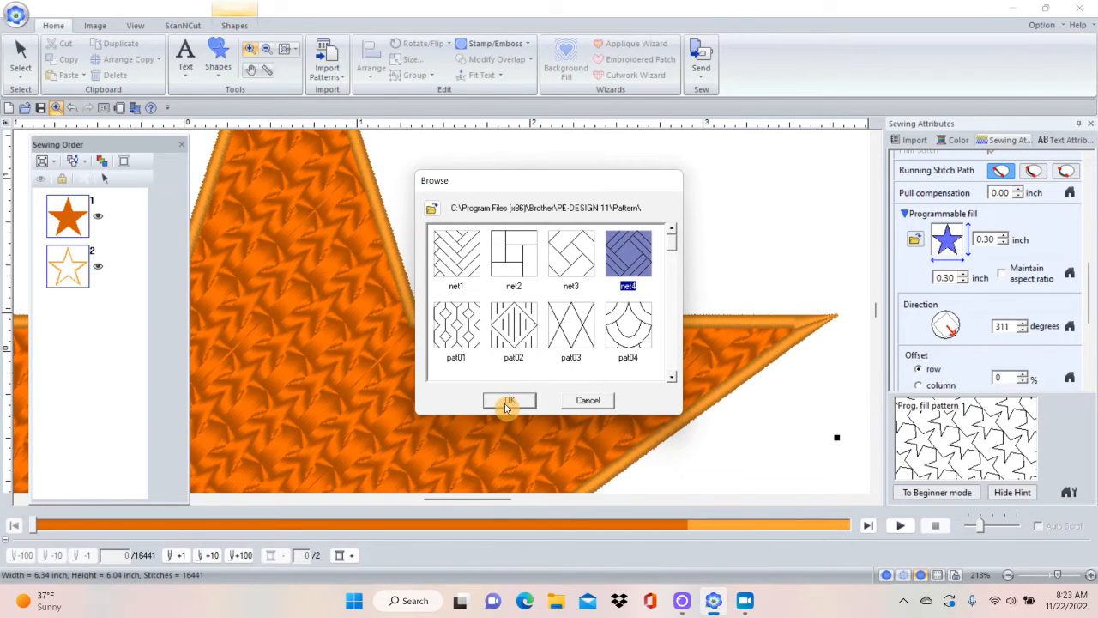
pyautogui.click(508, 402)
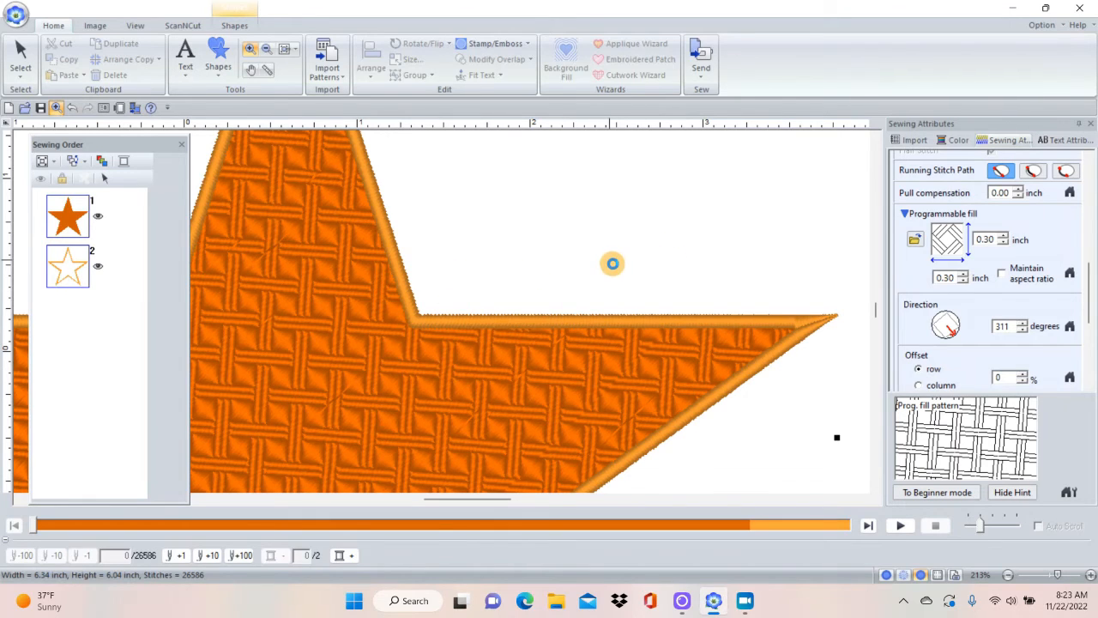
pyautogui.click(235, 27)
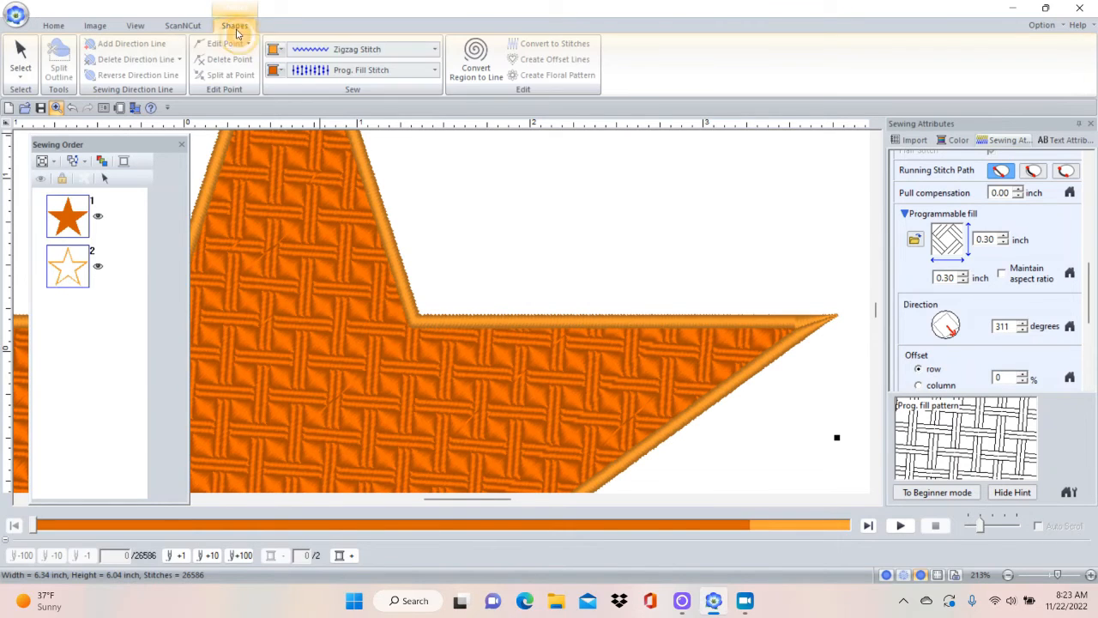
pyautogui.click(435, 73)
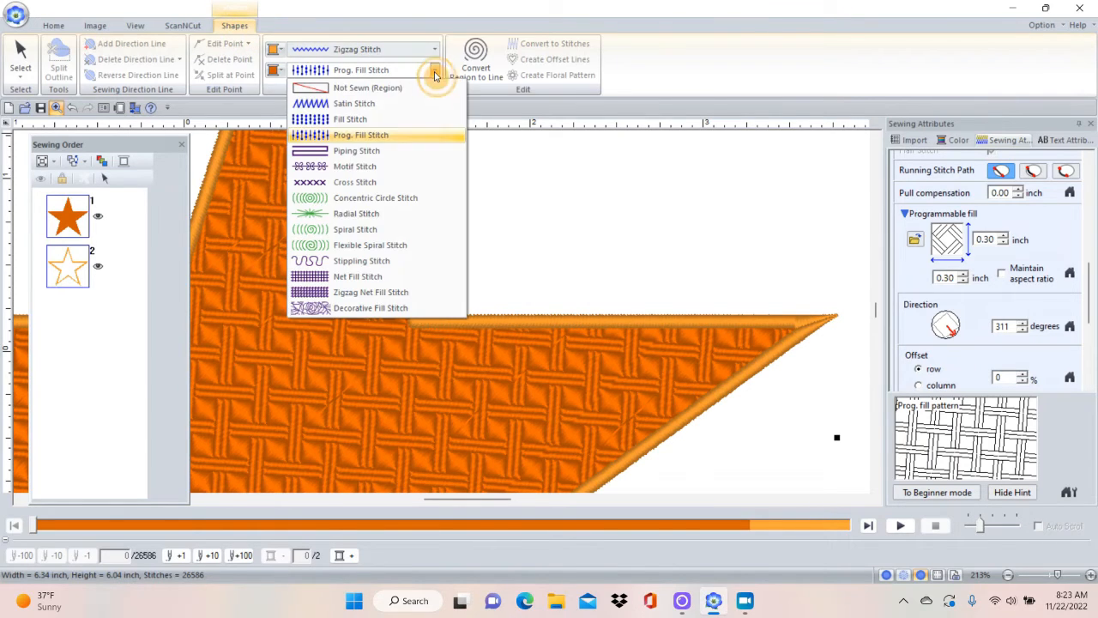
pyautogui.click(364, 174)
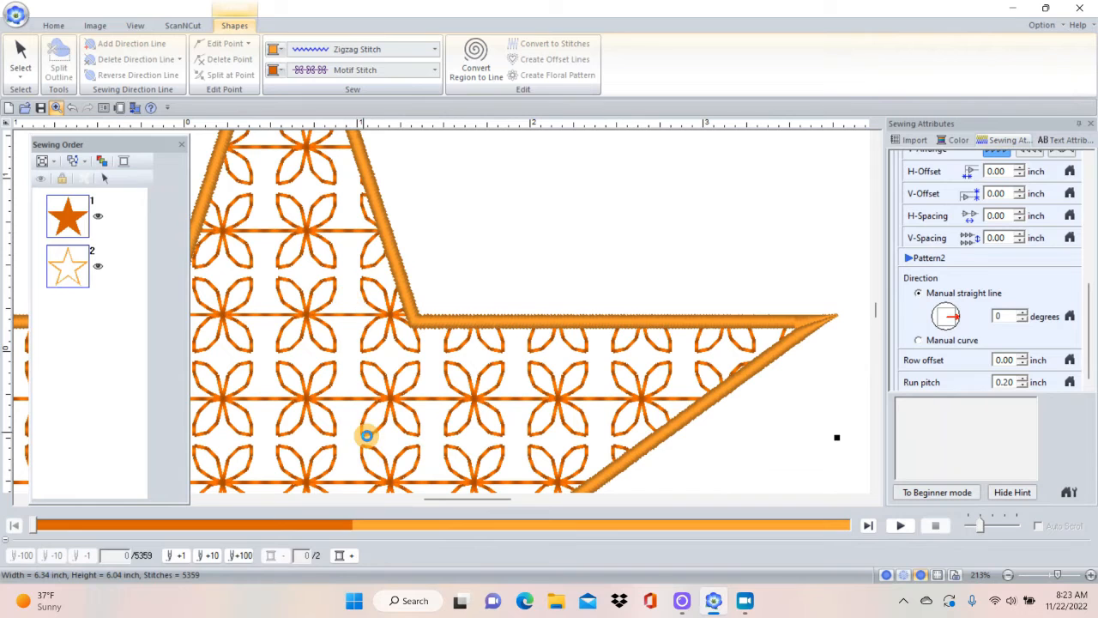
pyautogui.scroll(5, 443, 314)
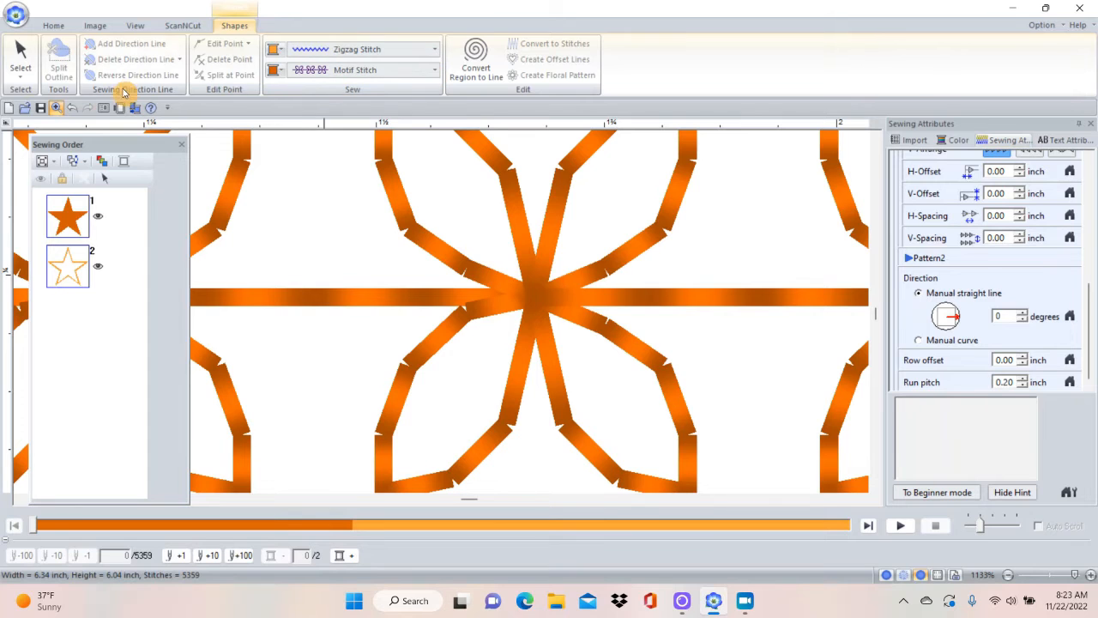
pyautogui.click(74, 107)
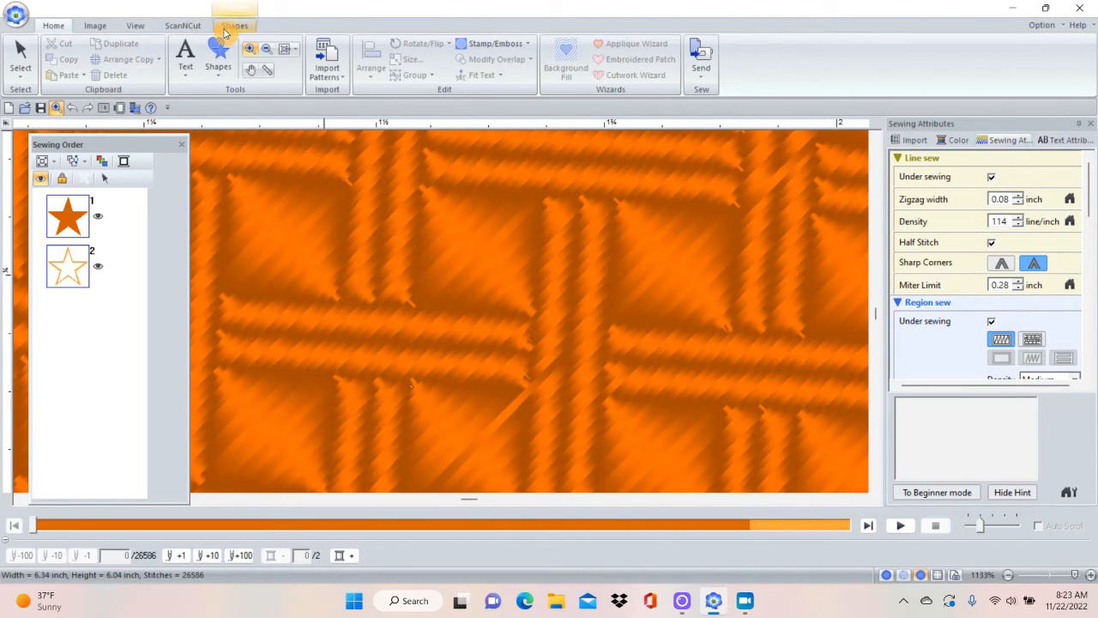
# Show the whole page and change the star's region sew type to Motif Stitch.
pyautogui.click(286, 50)
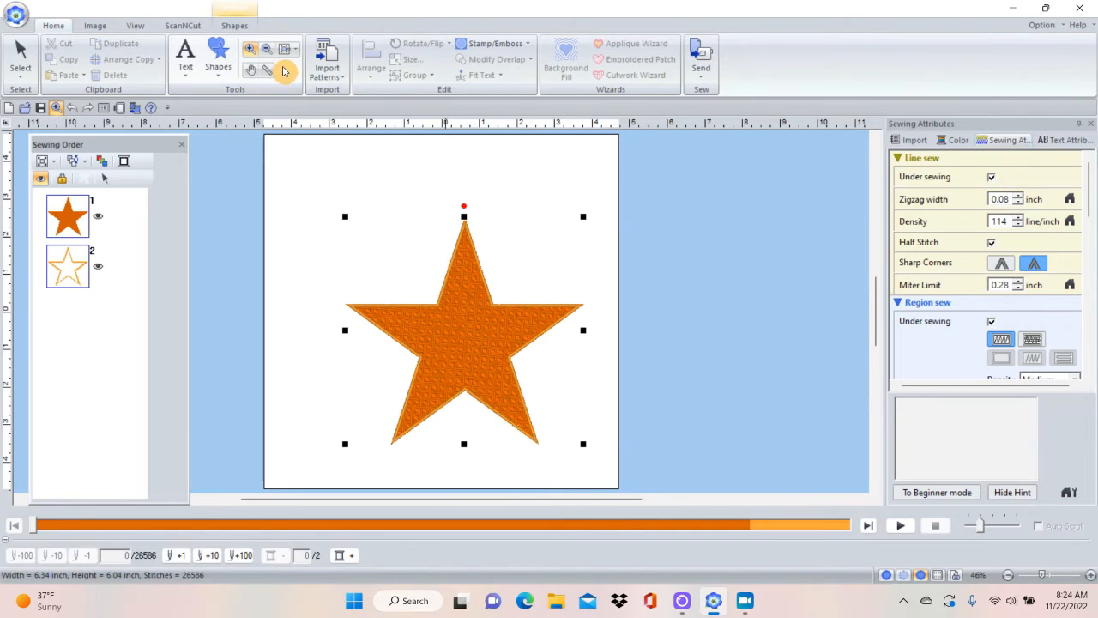
pyautogui.click(234, 24)
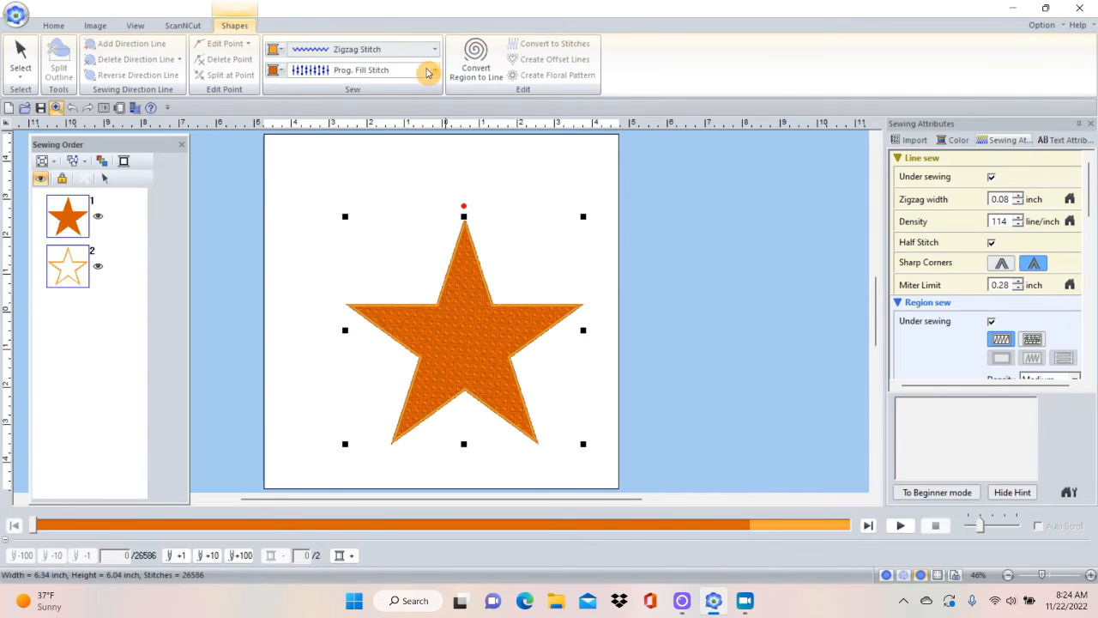
pyautogui.click(434, 71)
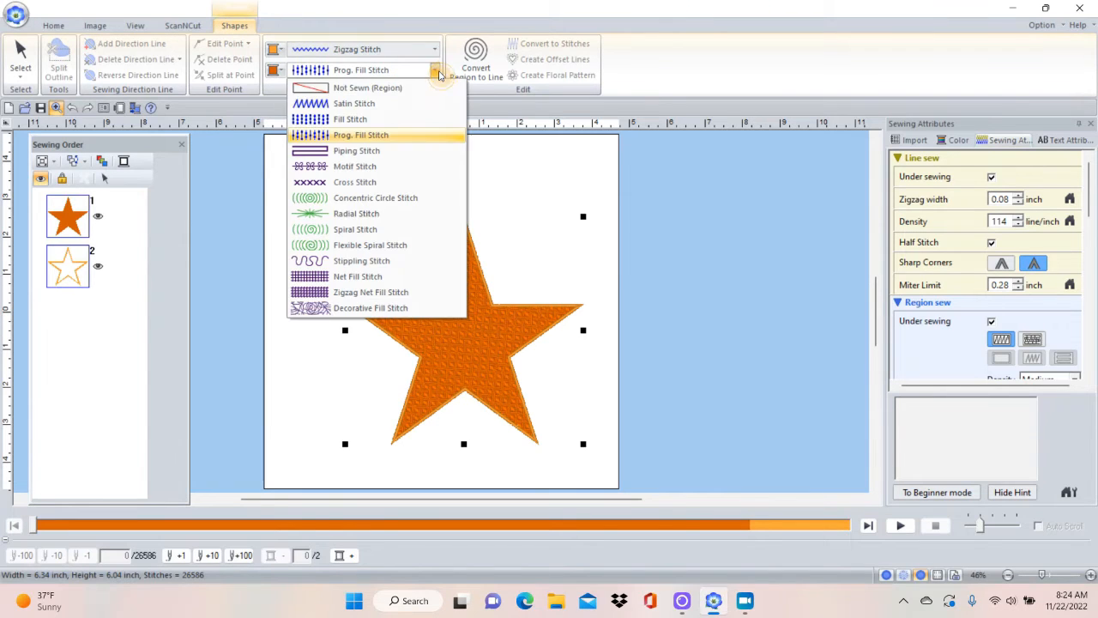
pyautogui.click(366, 168)
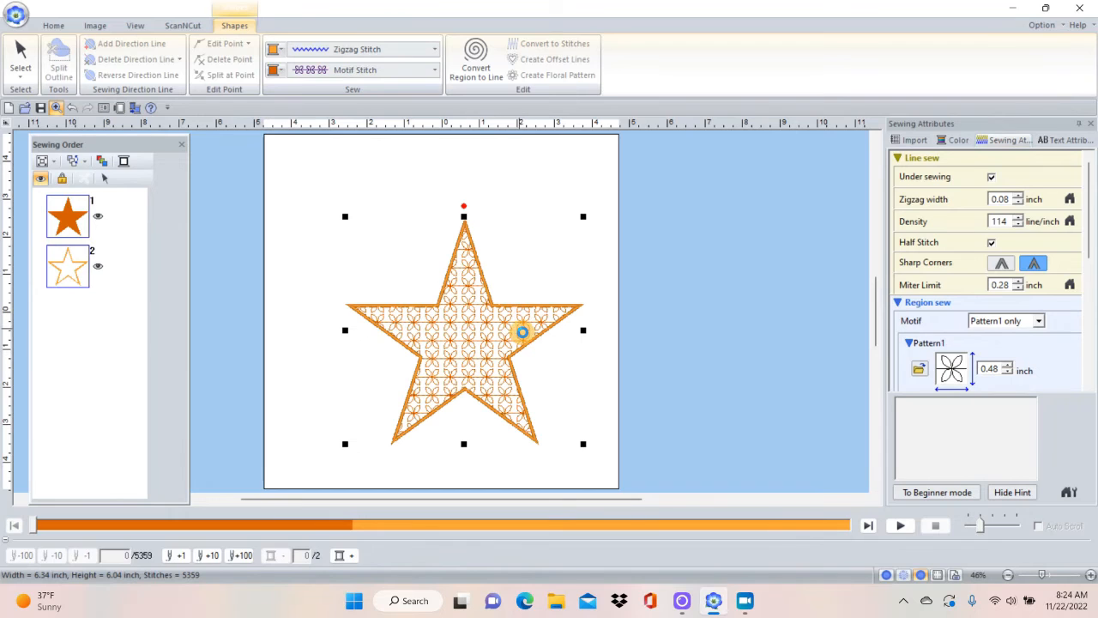
# Examine the motif stitches up close across the star's middle and one of its arms.
pyautogui.click(21, 59)
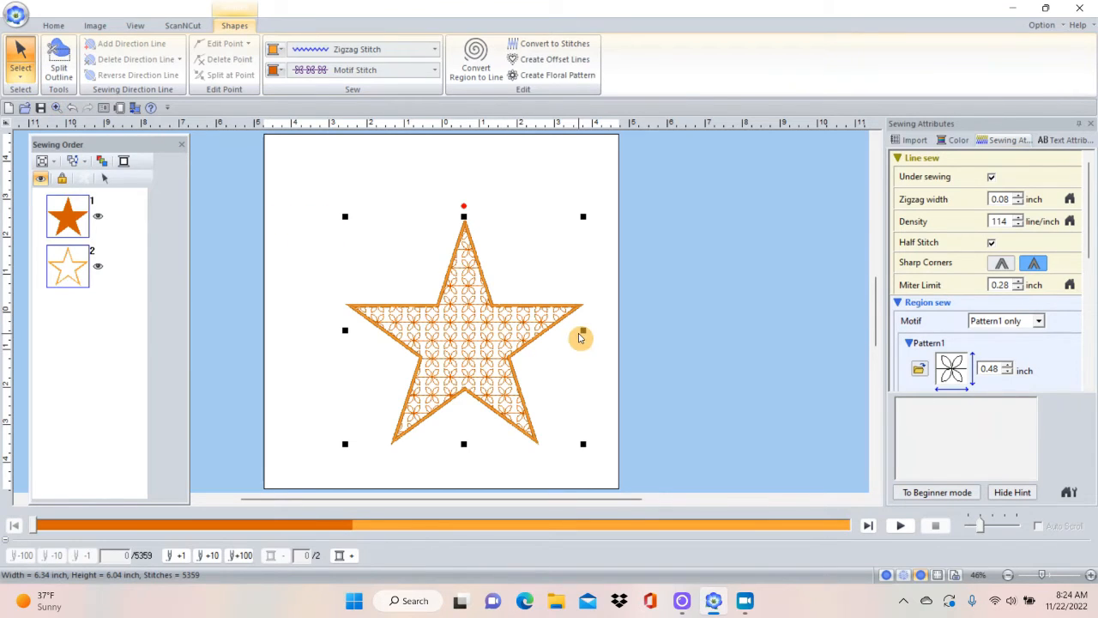
pyautogui.click(53, 25)
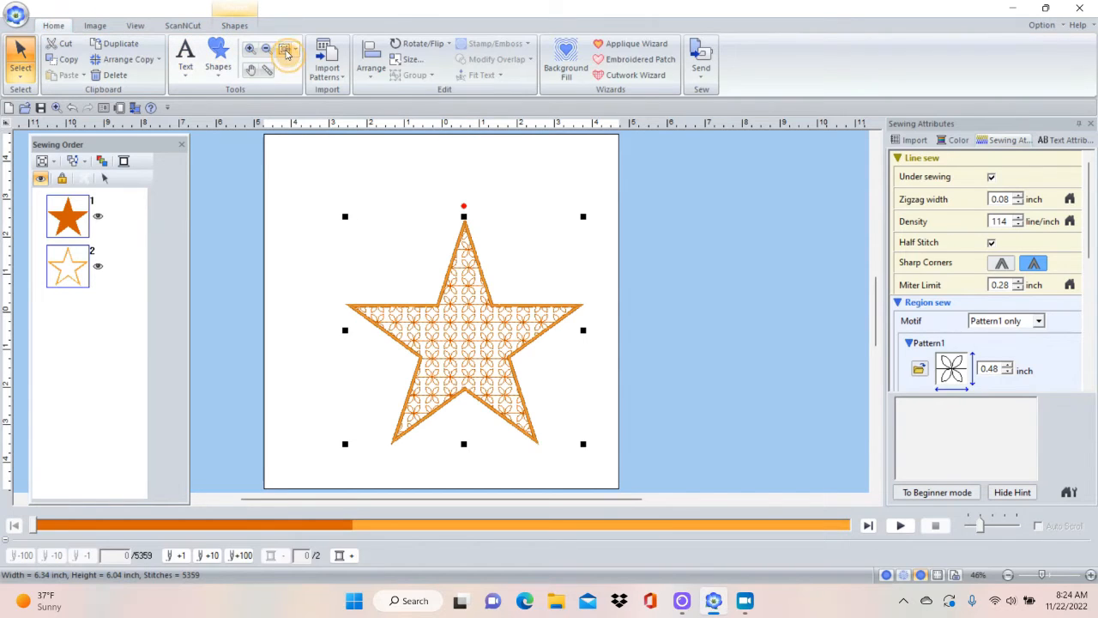
pyautogui.click(250, 55)
pyautogui.moveTo(361, 256); pyautogui.dragTo(582, 437)
pyautogui.moveTo(306, 223); pyautogui.dragTo(604, 424)
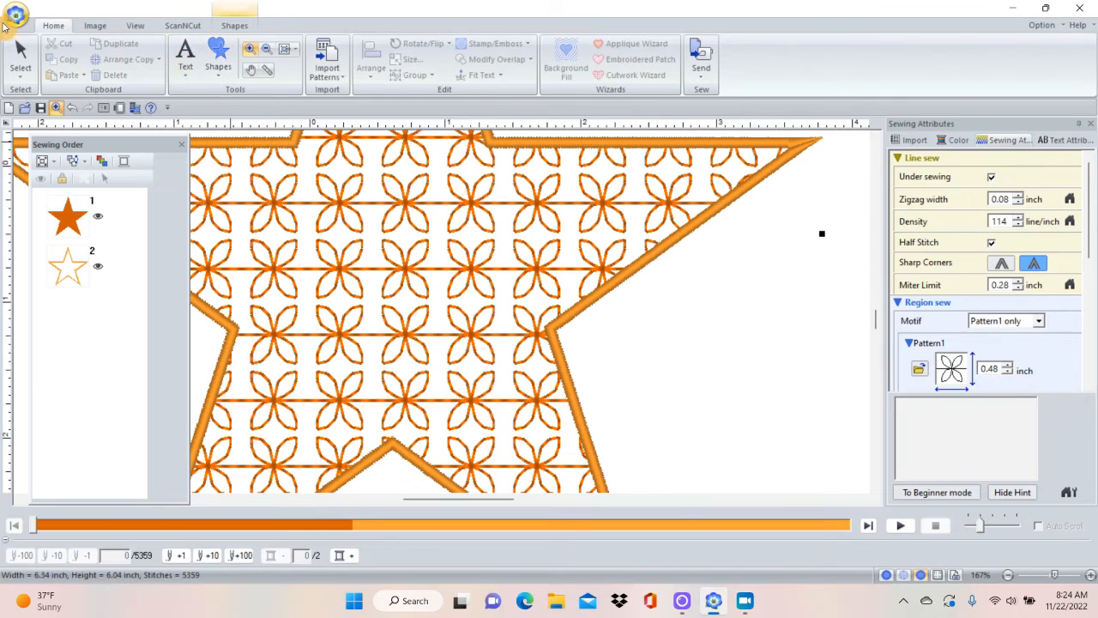
pyautogui.click(20, 58)
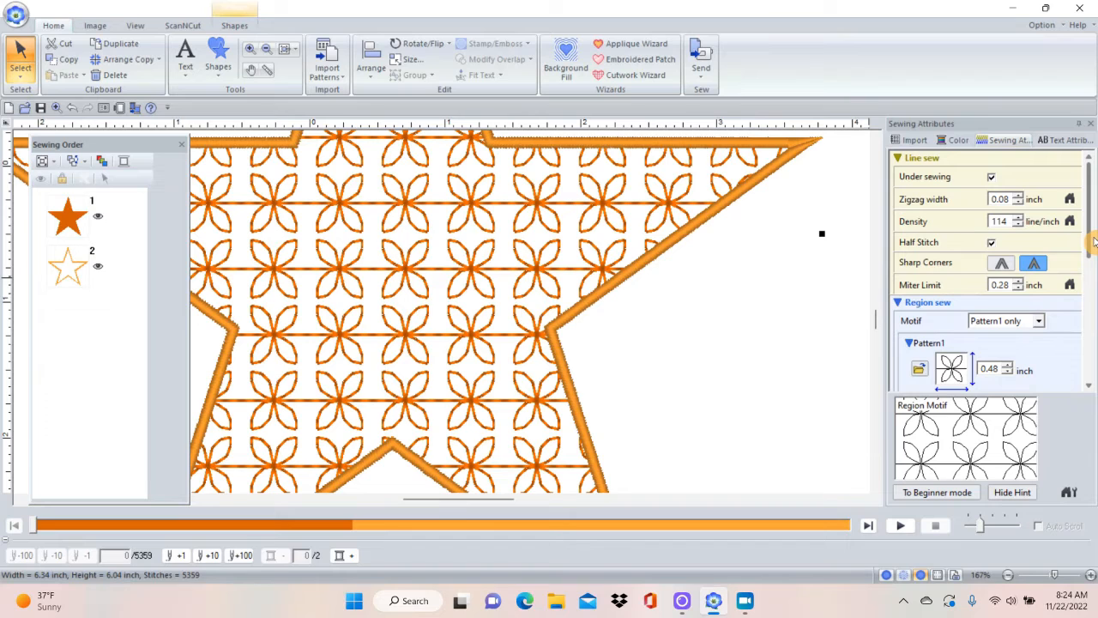
# Replace the star's region motif Pattern1 with the sewing machine motif020 from the pattern library.
pyautogui.scroll(-3, 1089, 243)
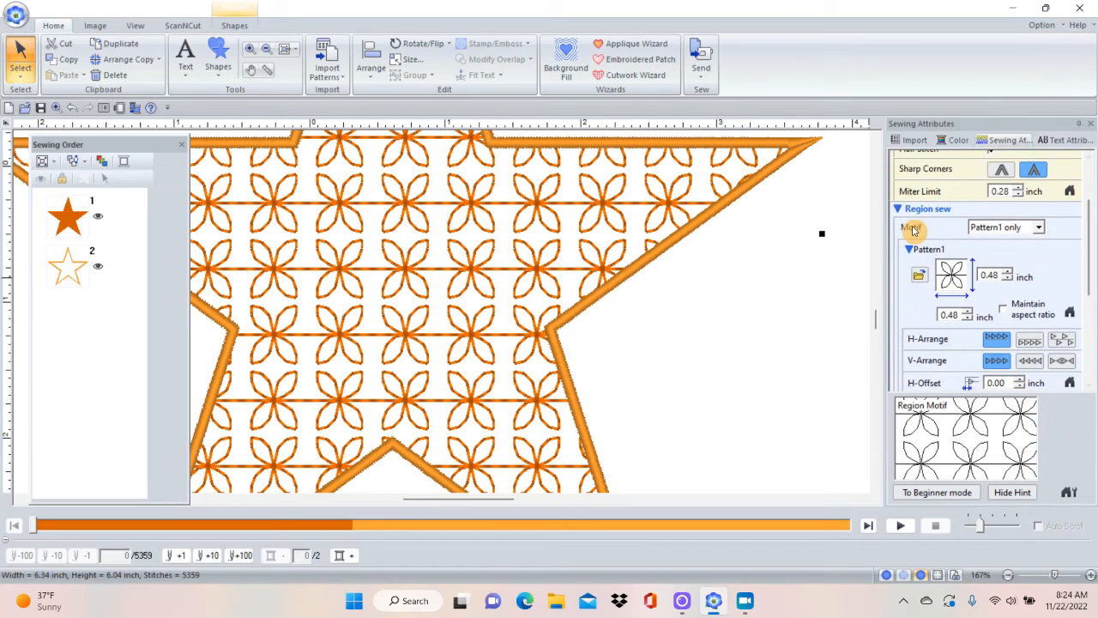
pyautogui.click(920, 278)
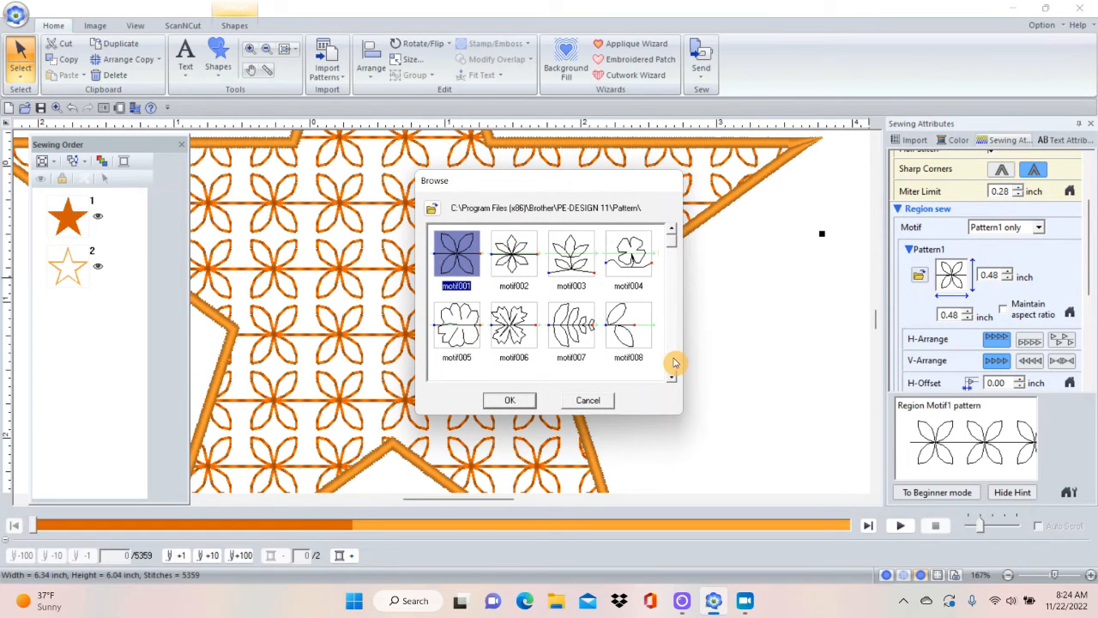
pyautogui.click(671, 381)
pyautogui.click(671, 381)
pyautogui.click(672, 381)
pyautogui.click(672, 381)
pyautogui.click(633, 281)
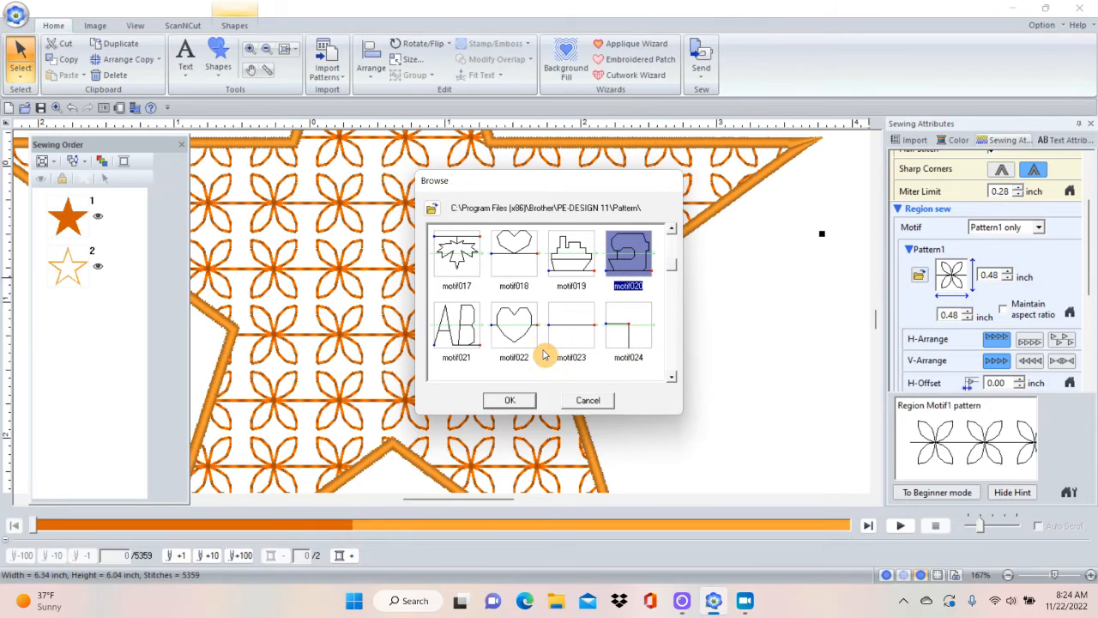
pyautogui.click(506, 400)
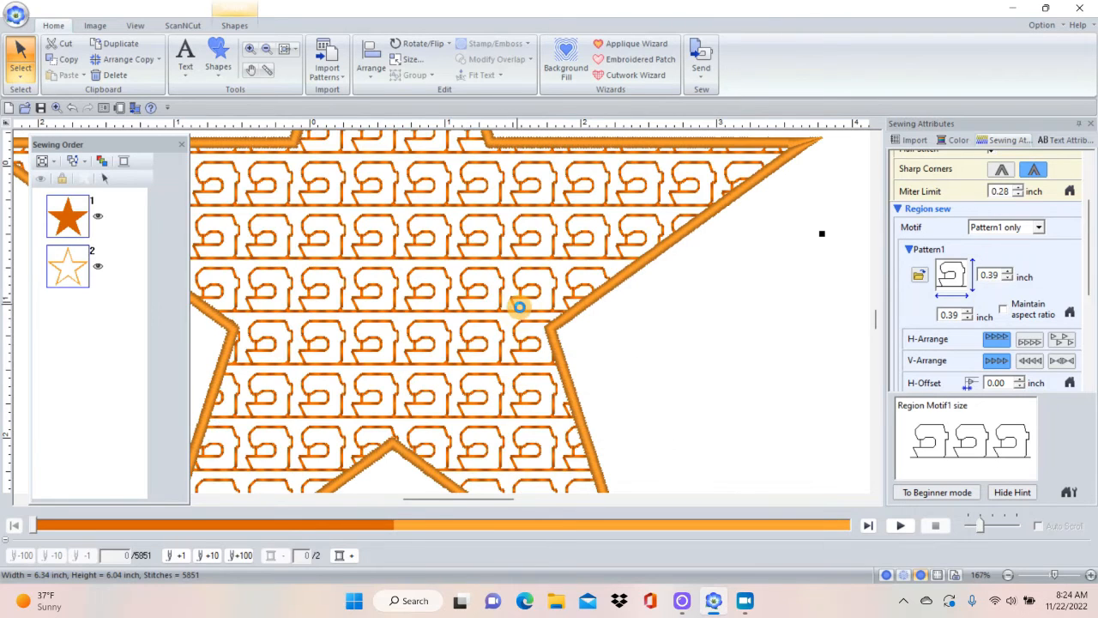
# Enlarge the sewing machine motif in the star's region to 0.69 inch wide and 0.69 inch high.
pyautogui.click(1017, 271)
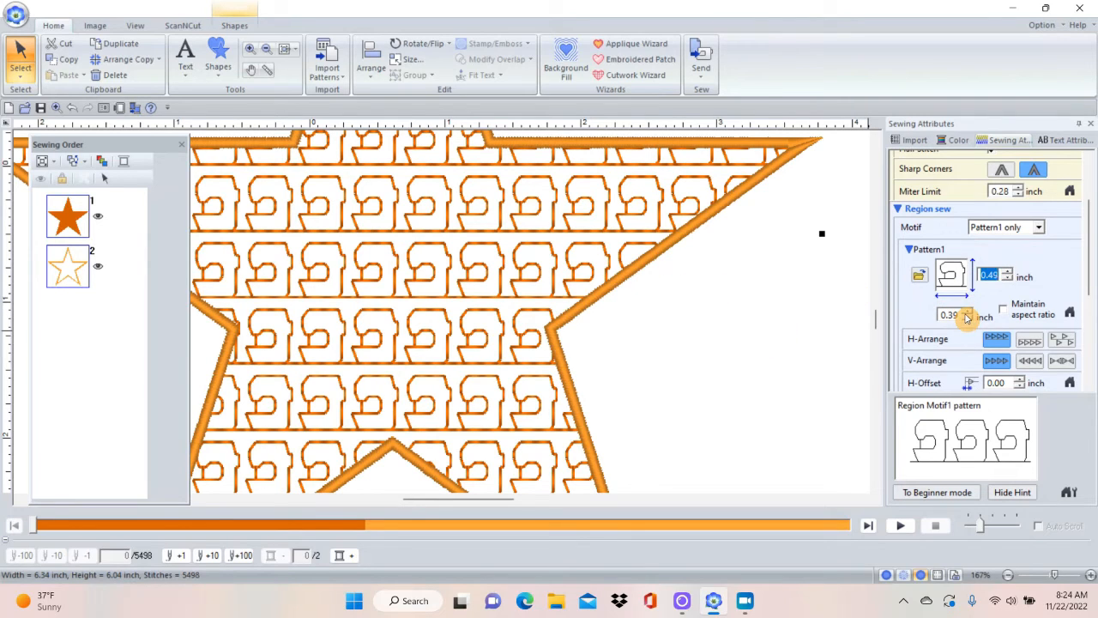
pyautogui.click(966, 314)
pyautogui.click(966, 315)
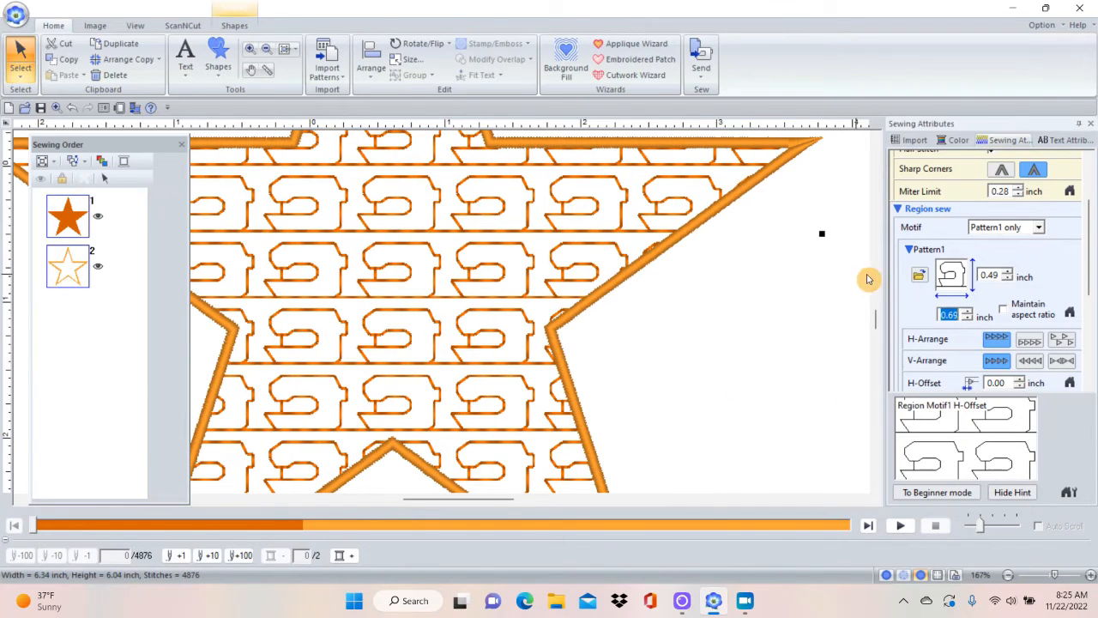
pyautogui.click(1010, 275)
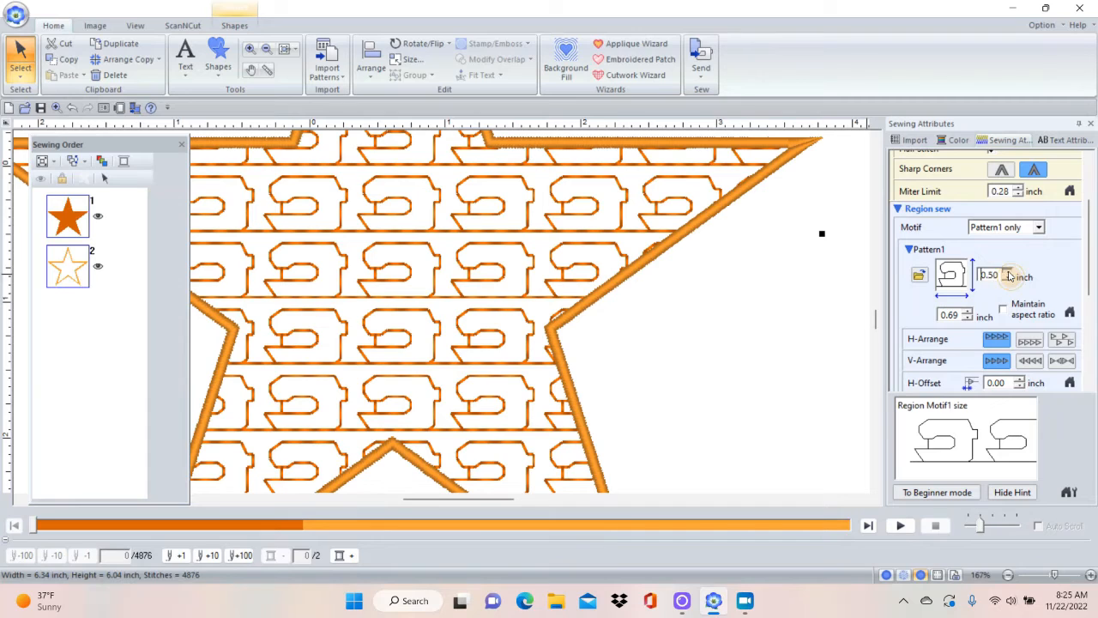
pyautogui.click(1009, 275)
pyautogui.click(1010, 275)
pyautogui.click(1009, 275)
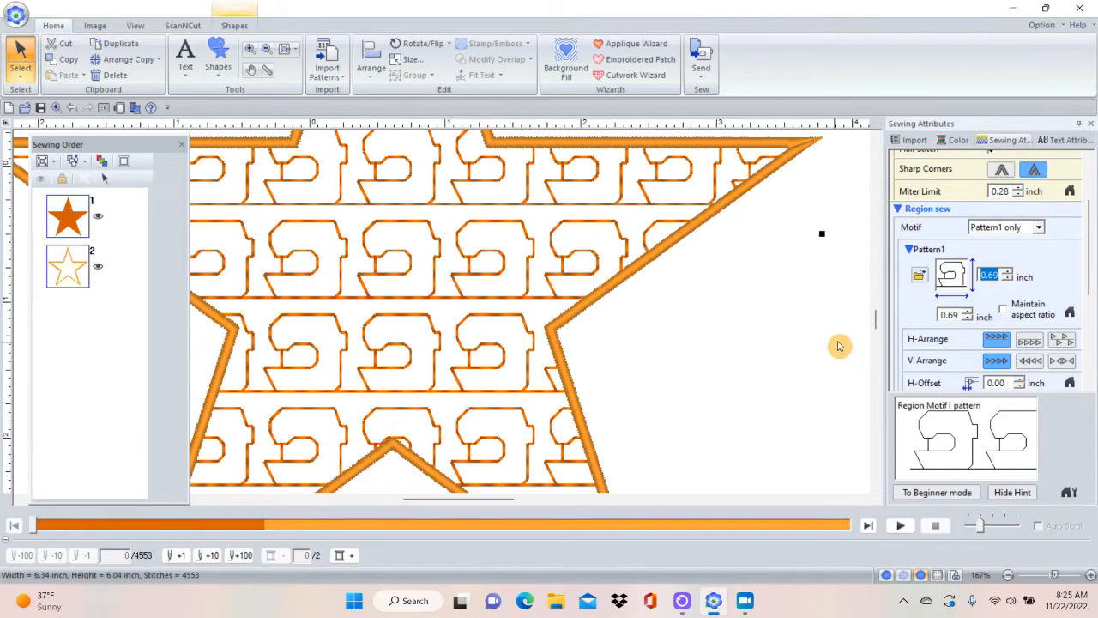
# Set the star's region motif to Pattern1 and 2, and choose the tree motif014 for Pattern2.
pyautogui.click(1041, 229)
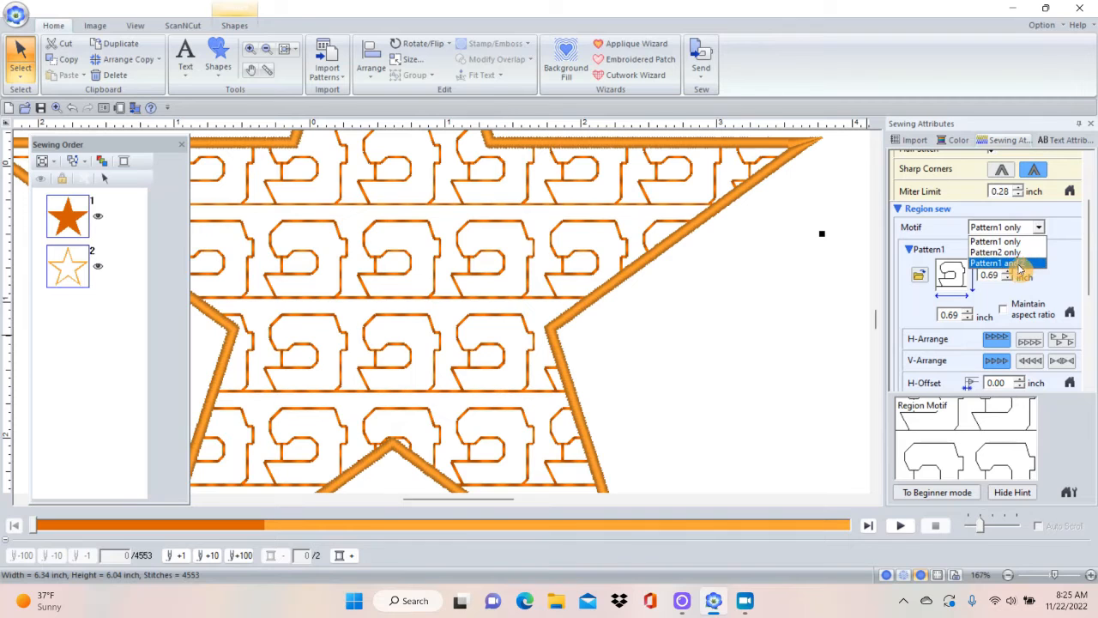
pyautogui.click(1021, 264)
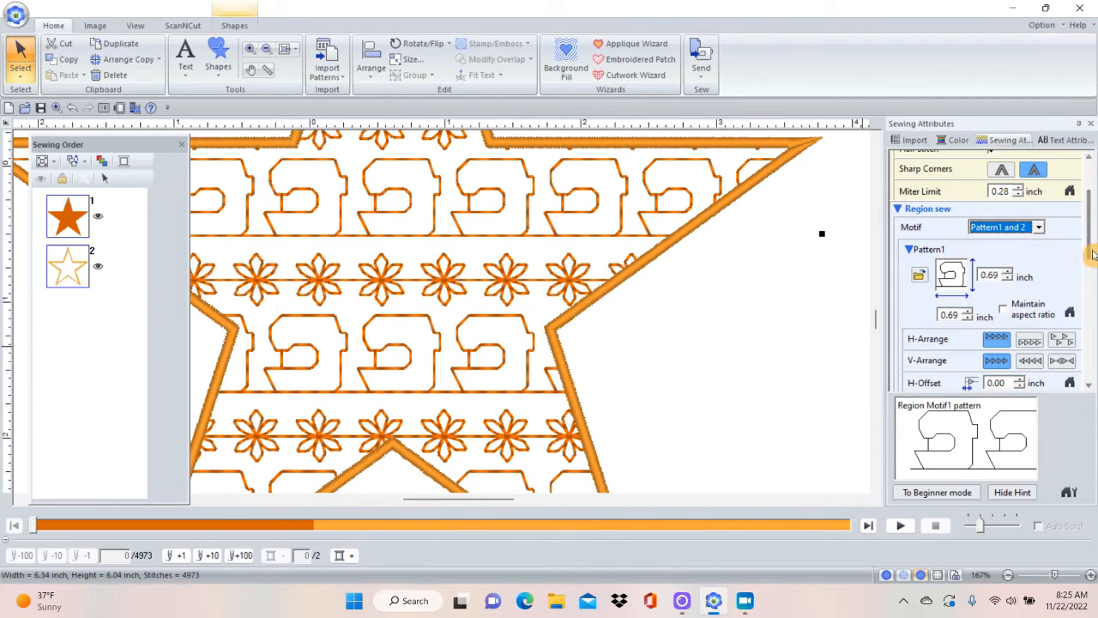
pyautogui.scroll(-5, 1088, 231)
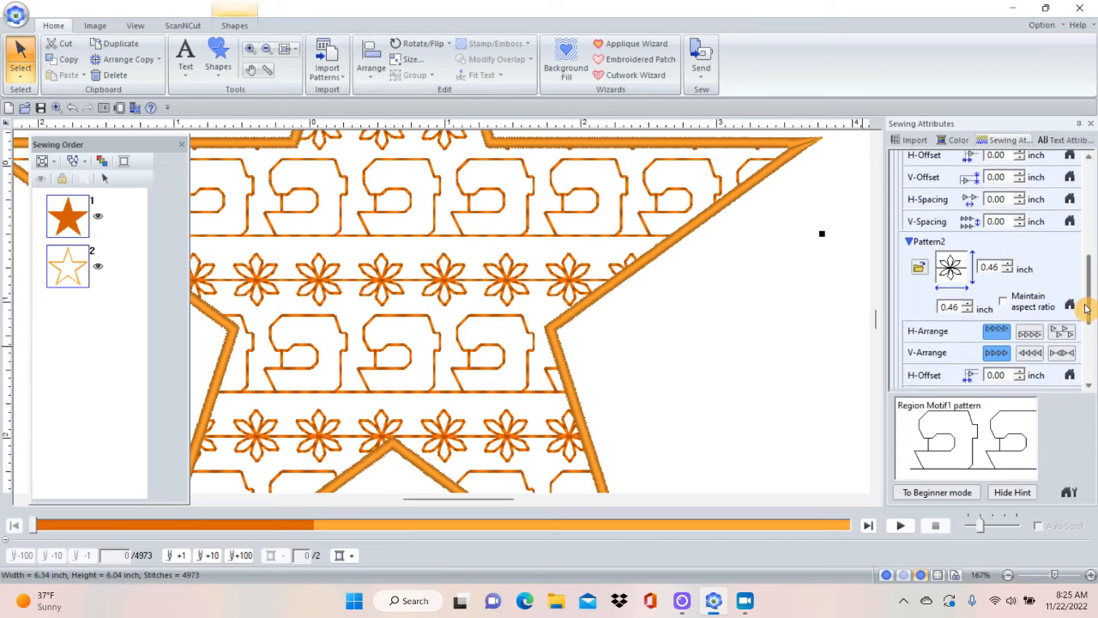
pyautogui.click(919, 252)
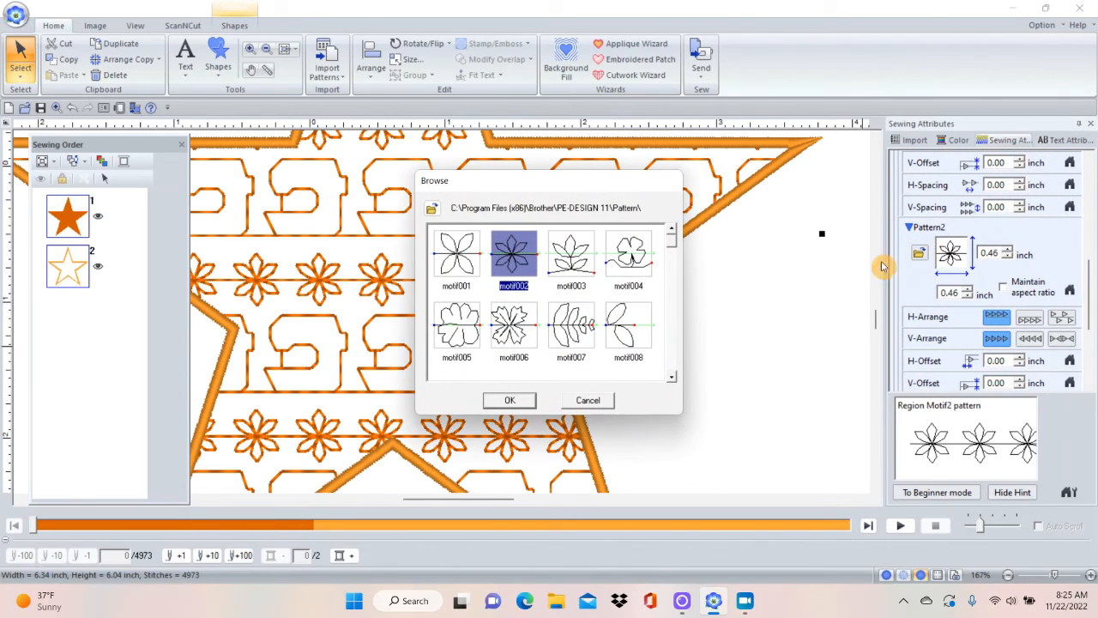
pyautogui.scroll(-3, 672, 380)
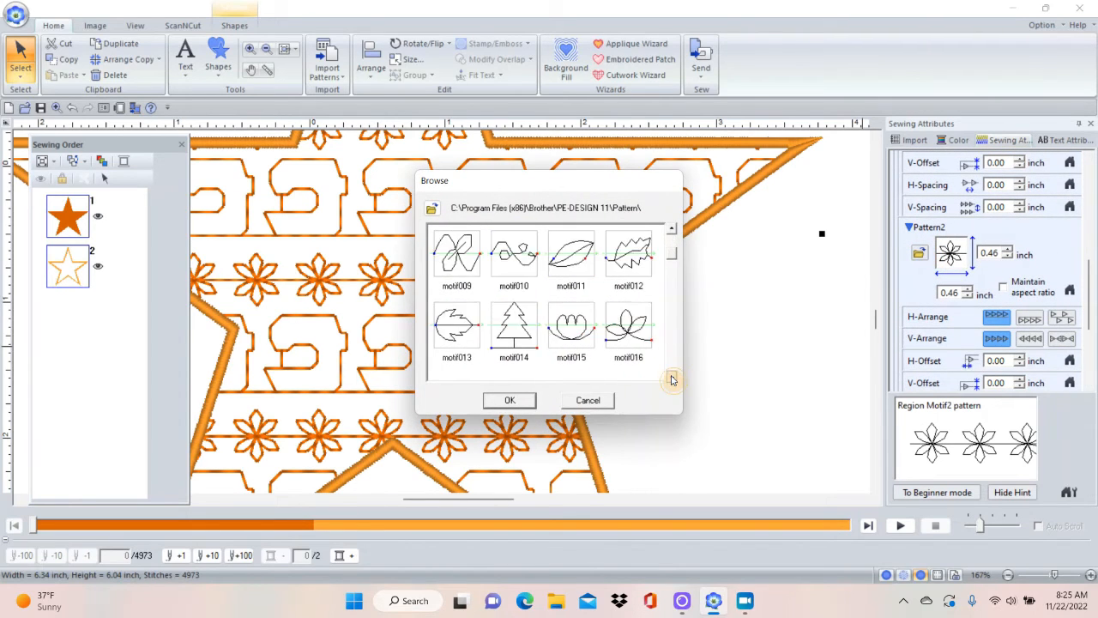
pyautogui.click(520, 251)
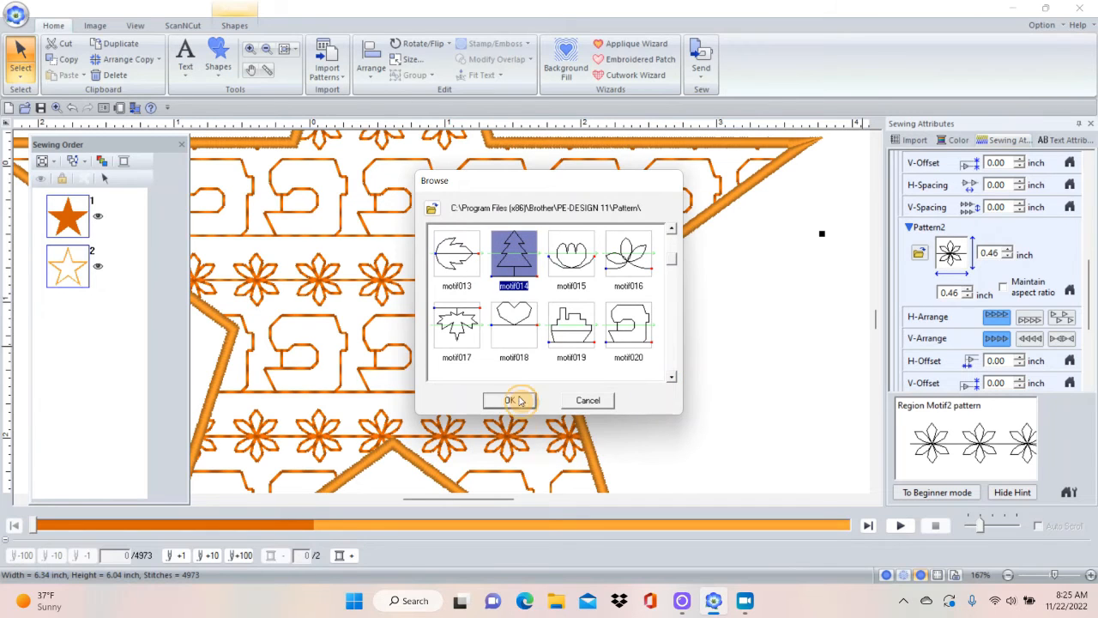
pyautogui.click(512, 402)
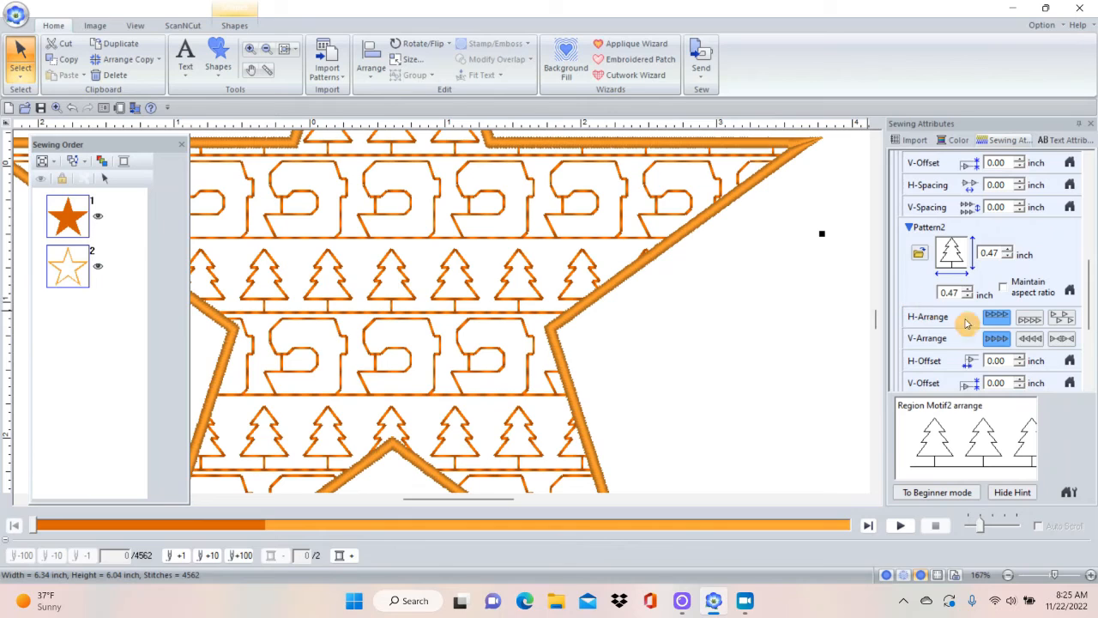
# Flip the Pattern2 trees with the second H-Arrange and V-Arrange options and set their H-Offset to 0.19 inch.
pyautogui.click(1030, 319)
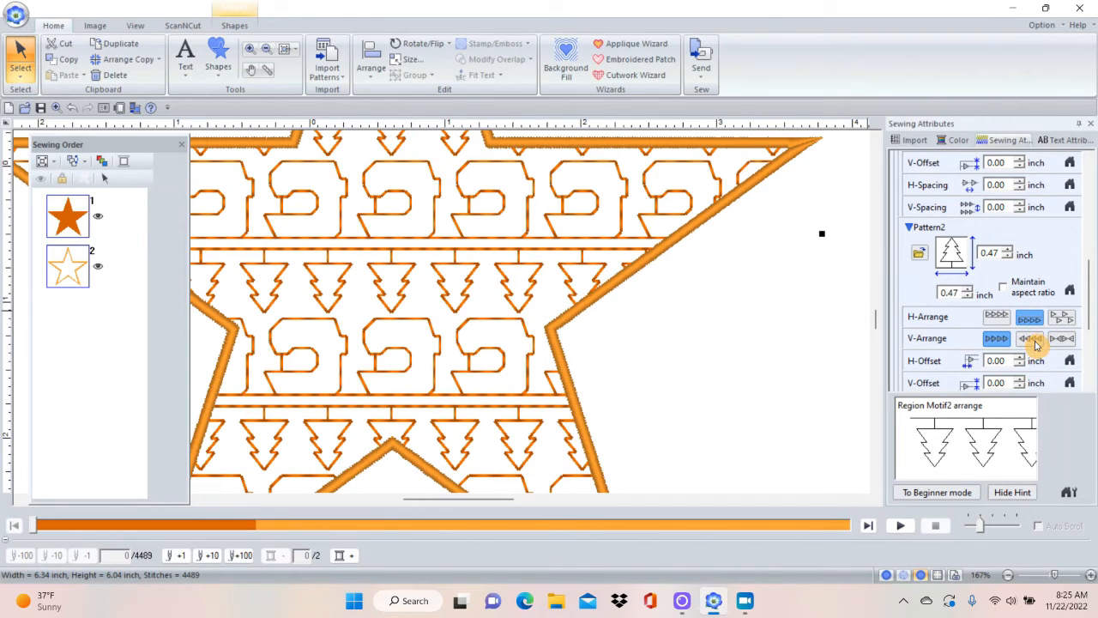
pyautogui.click(1034, 343)
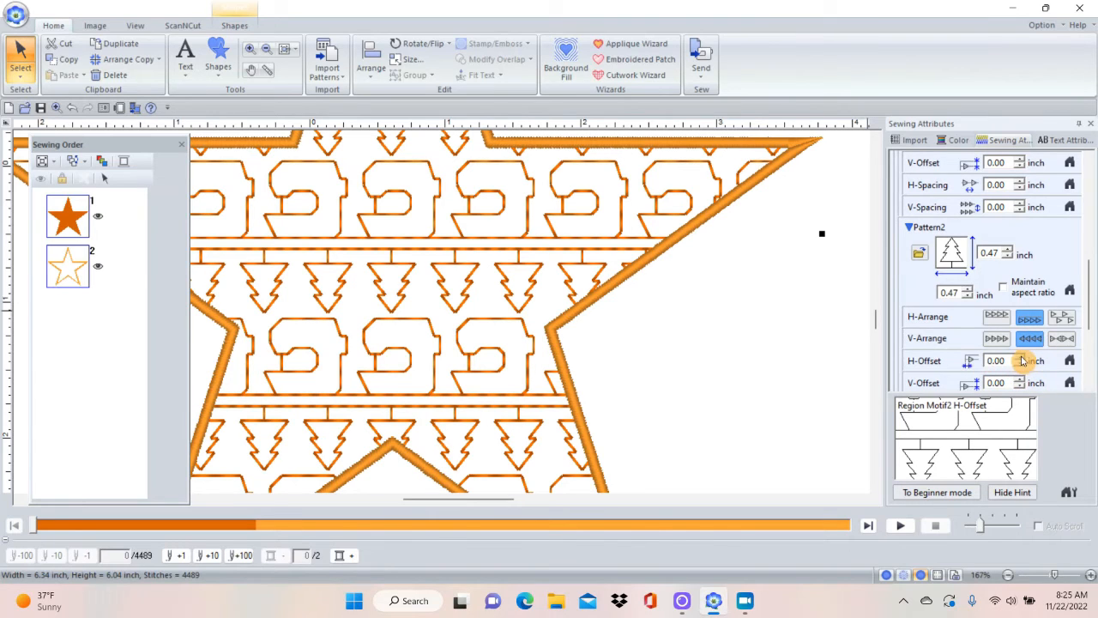
pyautogui.click(1020, 358)
pyautogui.click(1020, 357)
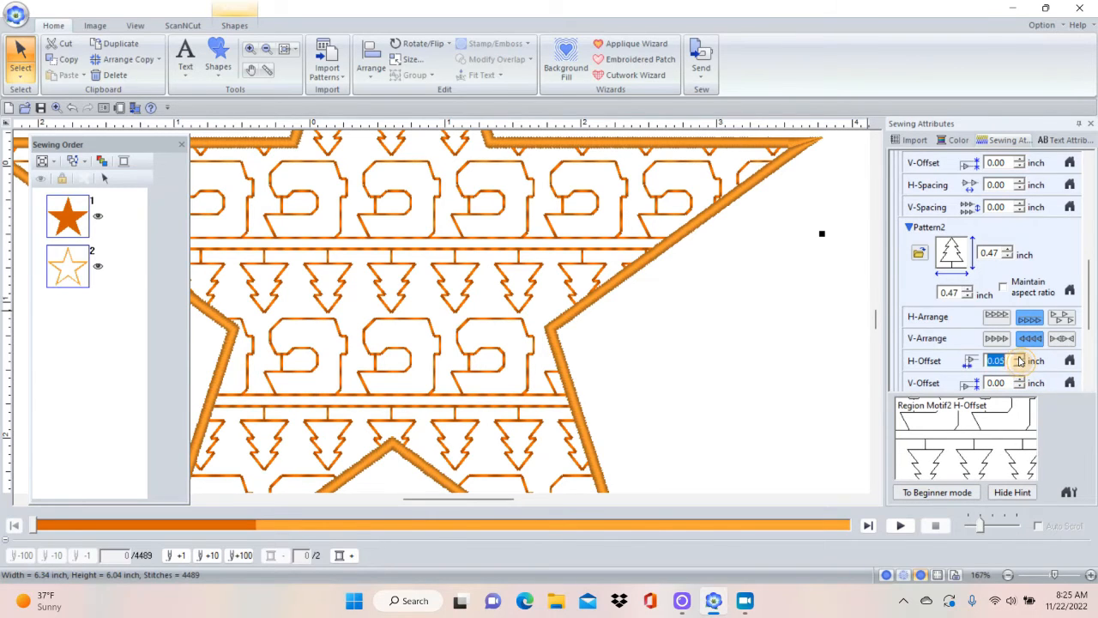
pyautogui.click(1020, 359)
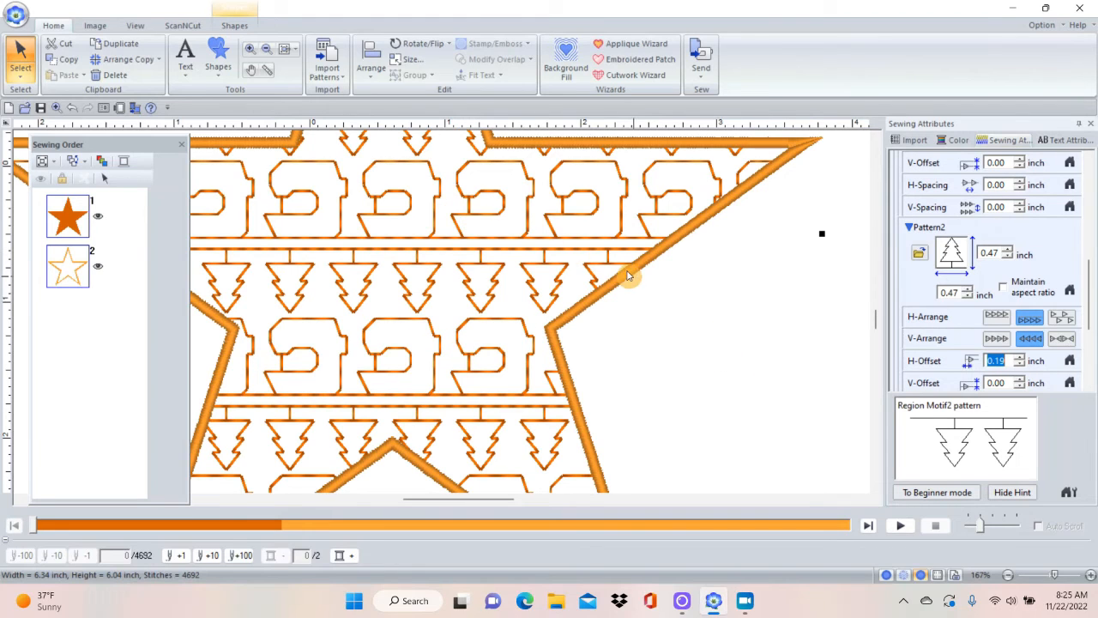
# Change the star's region sew type to Fill Stitch and its line sew type to Motif Stitch.
pyautogui.click(235, 28)
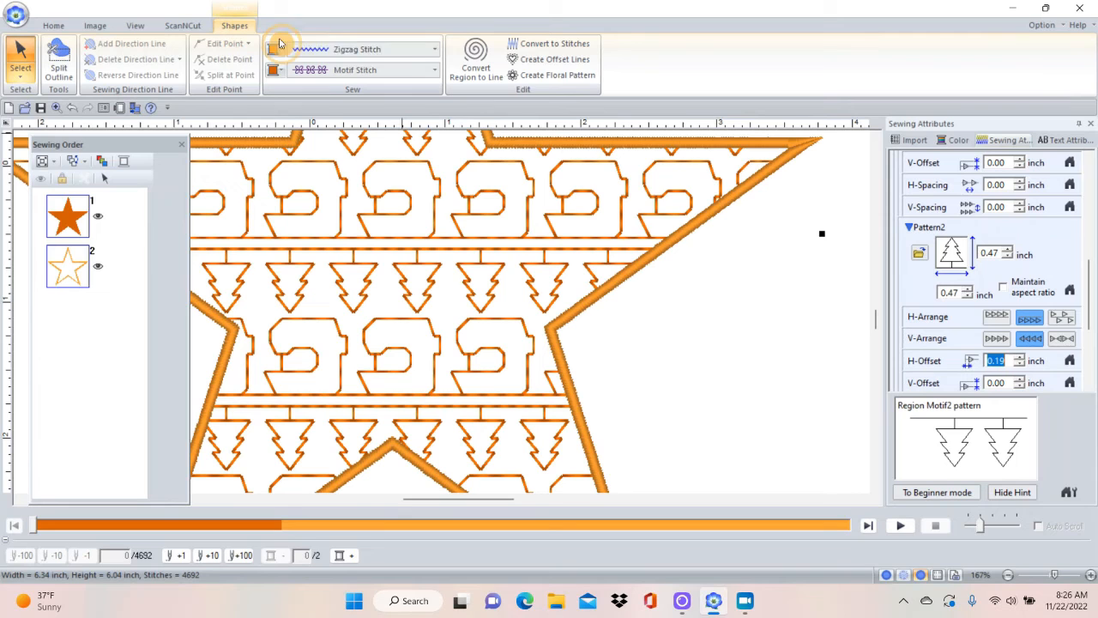
pyautogui.click(435, 70)
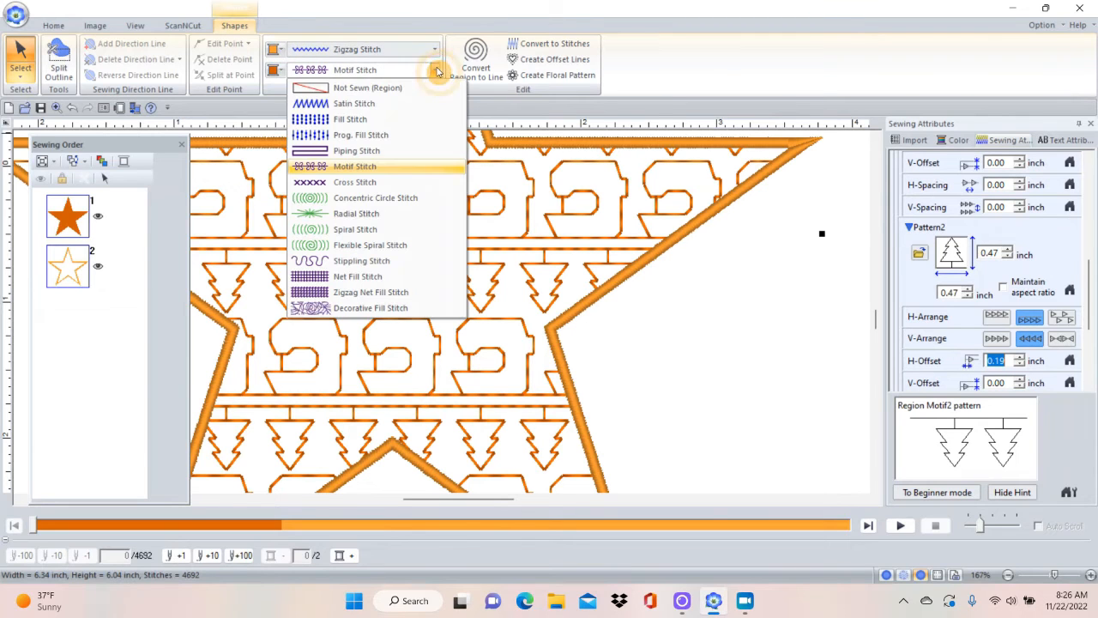
pyautogui.click(382, 122)
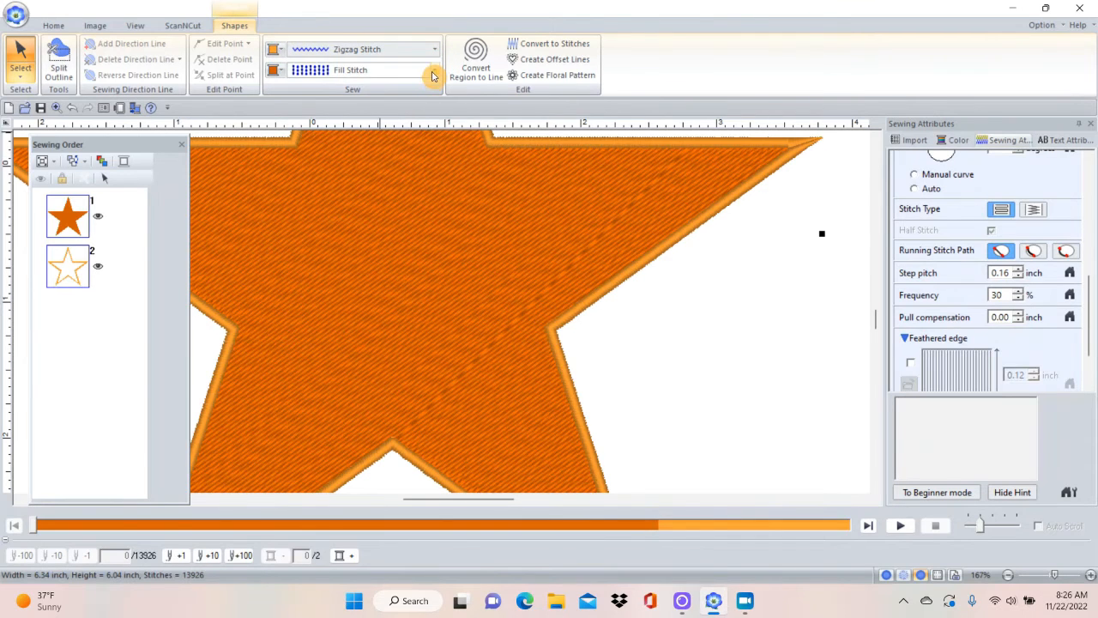
pyautogui.click(435, 49)
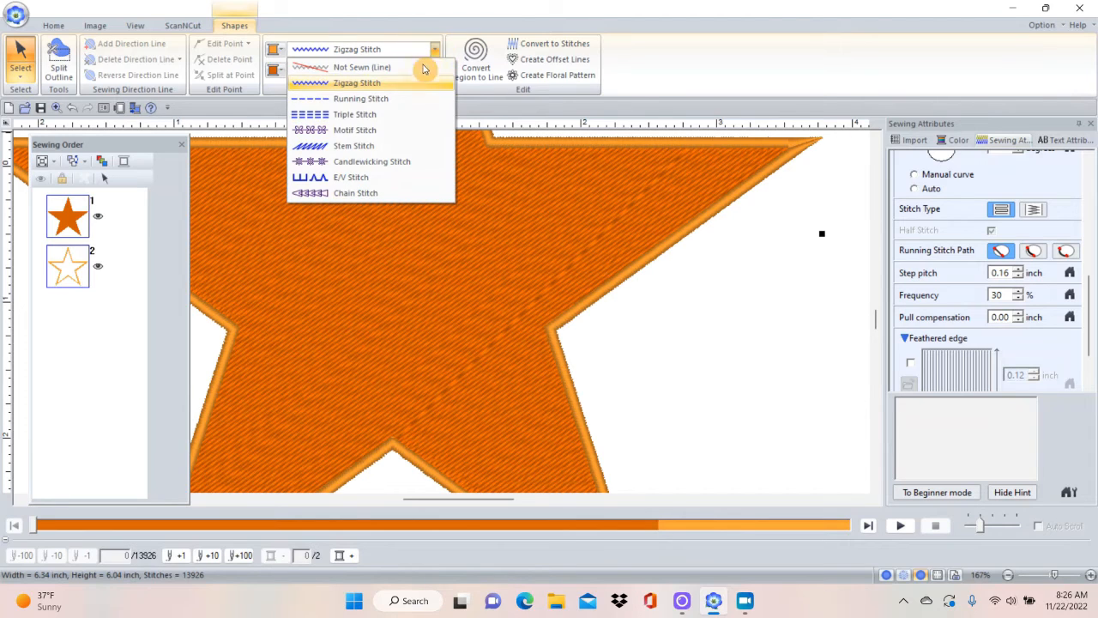
pyautogui.click(362, 133)
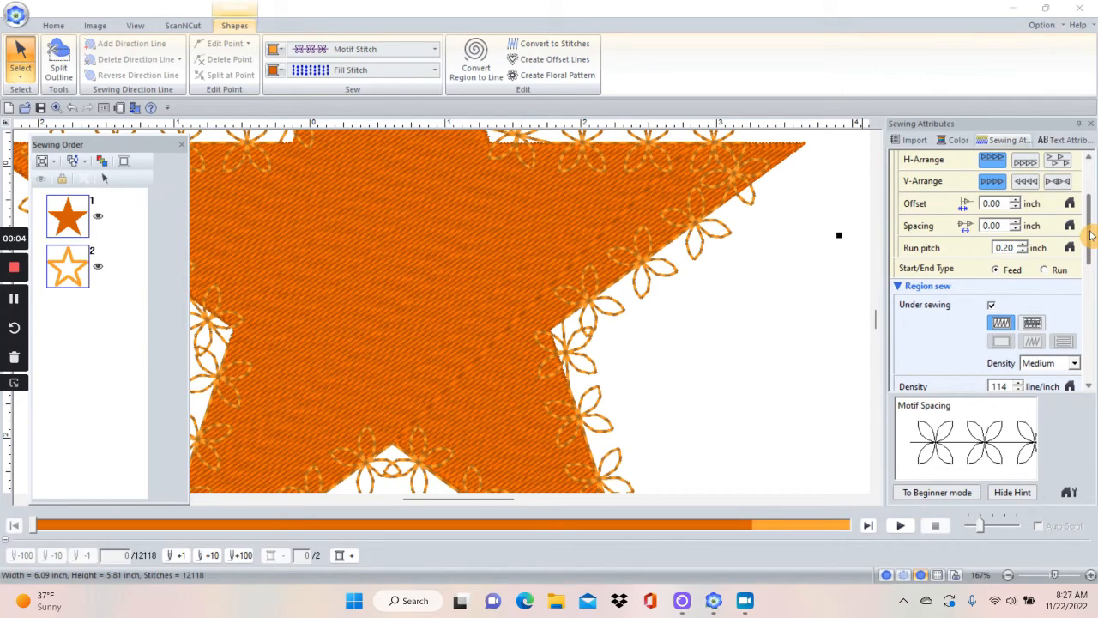
# Replace the motif of the star's outline with motif060 from the pattern library.
pyautogui.moveTo(1091, 235); pyautogui.dragTo(1073, 353)
pyautogui.moveTo(1069, 411); pyautogui.dragTo(1065, 198)
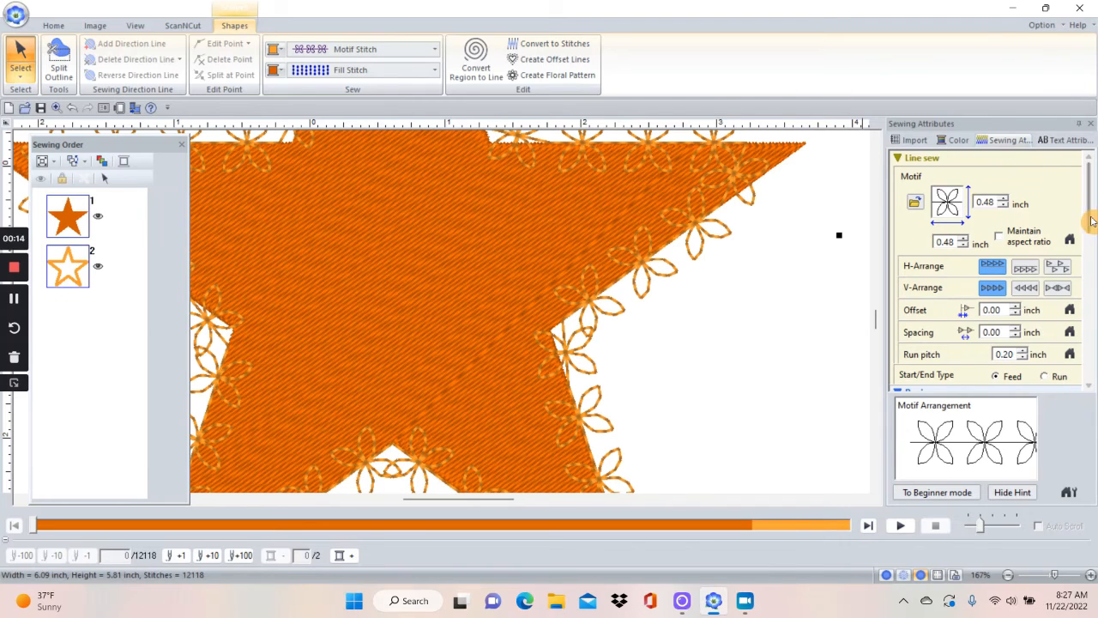
pyautogui.moveTo(1088, 217); pyautogui.dragTo(1093, 191)
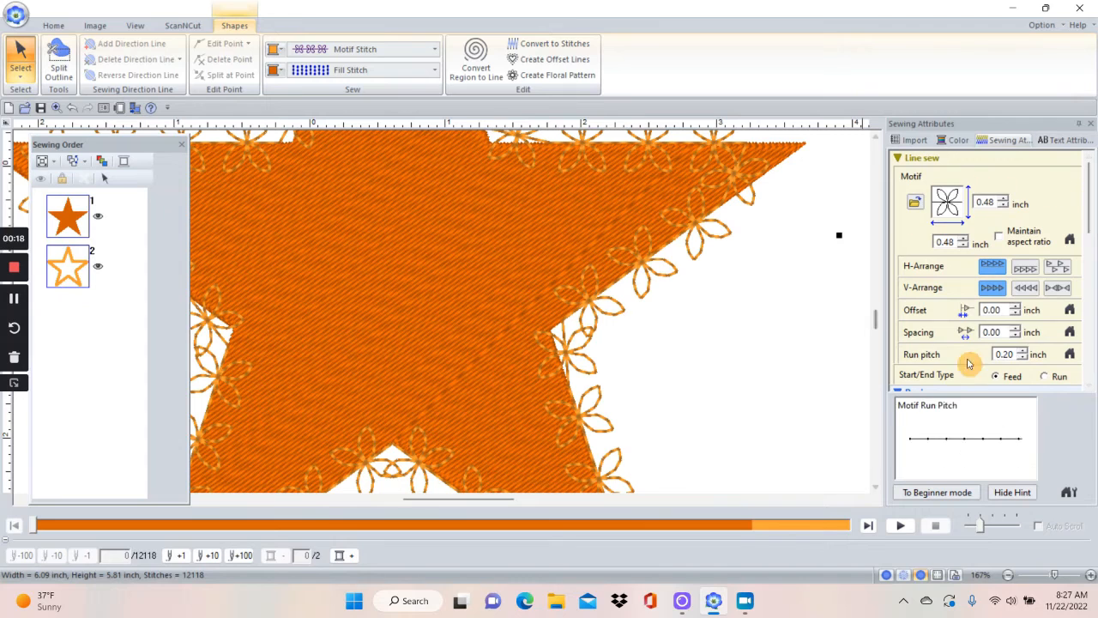
pyautogui.scroll(-6, 1085, 231)
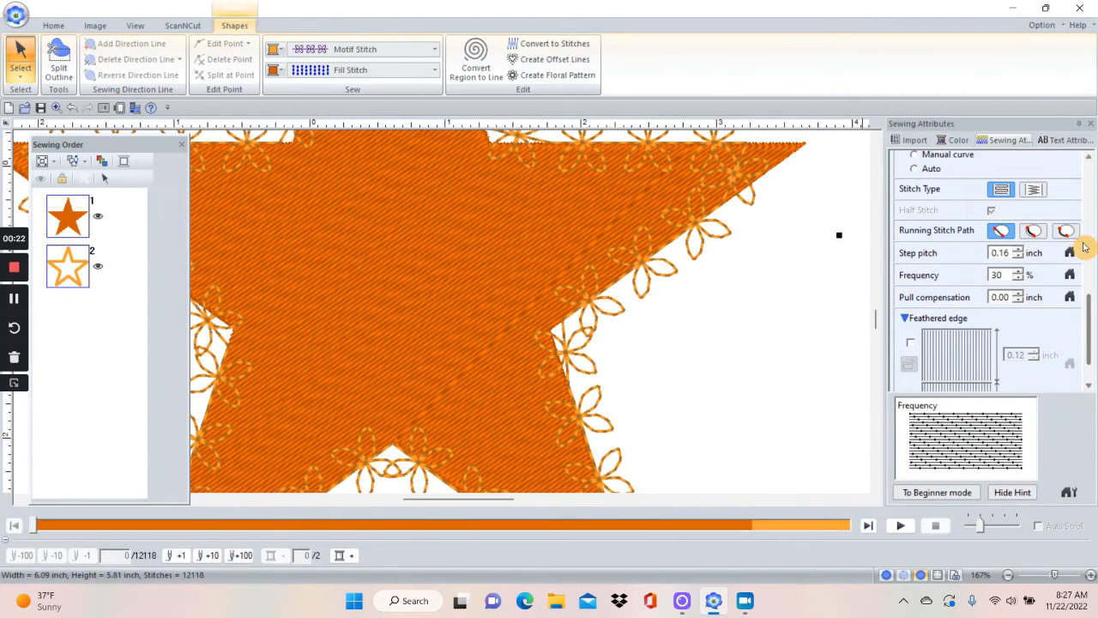
pyautogui.scroll(6, 1085, 274)
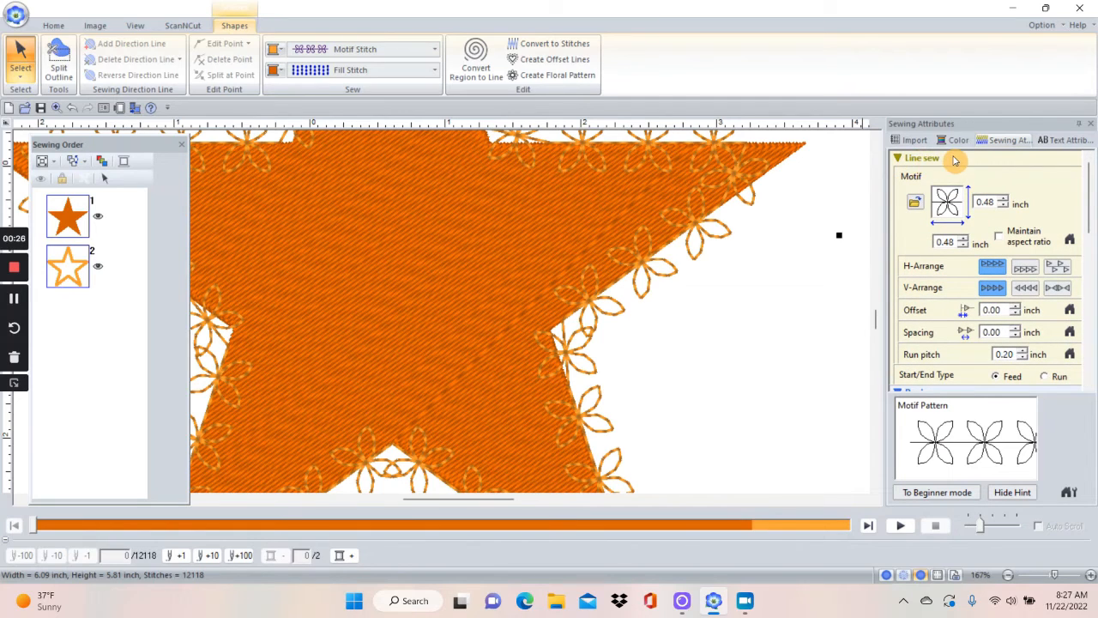
pyautogui.click(916, 206)
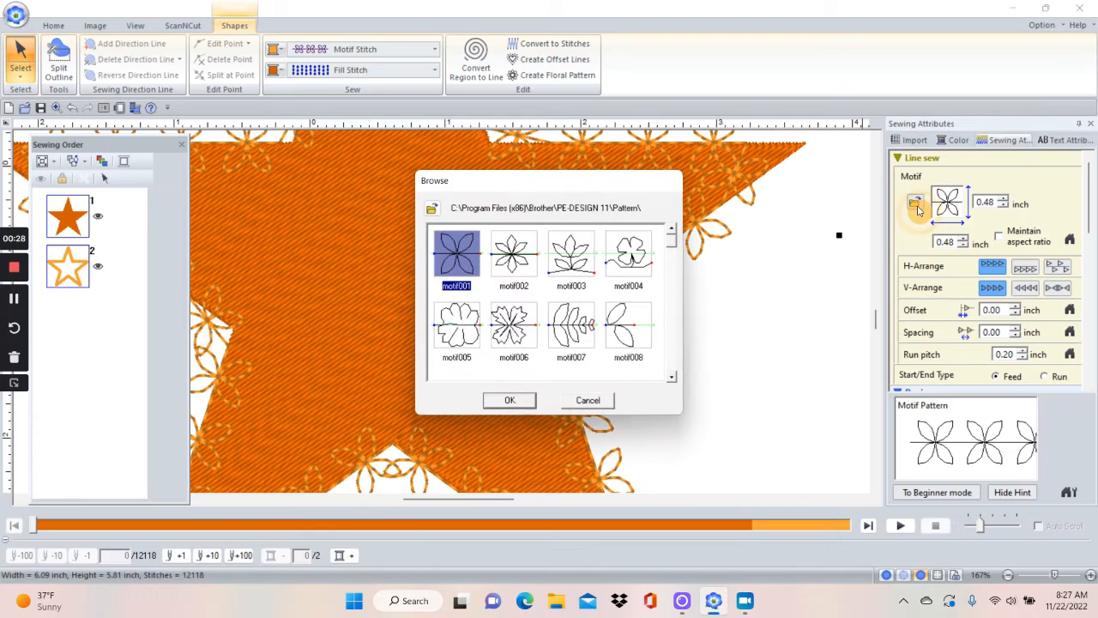
pyautogui.click(673, 379)
pyautogui.click(673, 379)
pyautogui.click(673, 379)
pyautogui.click(672, 379)
pyautogui.click(673, 379)
pyautogui.click(672, 379)
pyautogui.click(673, 379)
pyautogui.click(672, 379)
pyautogui.click(673, 380)
pyautogui.click(672, 379)
pyautogui.click(672, 379)
pyautogui.click(673, 379)
pyautogui.click(672, 379)
pyautogui.click(673, 379)
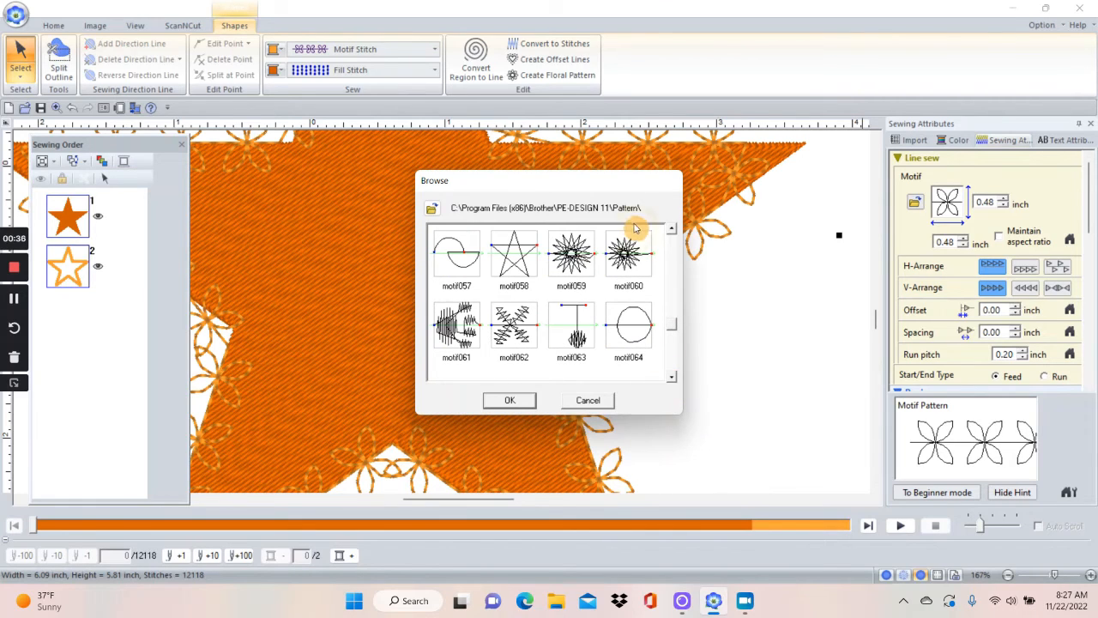
pyautogui.click(622, 265)
pyautogui.click(511, 398)
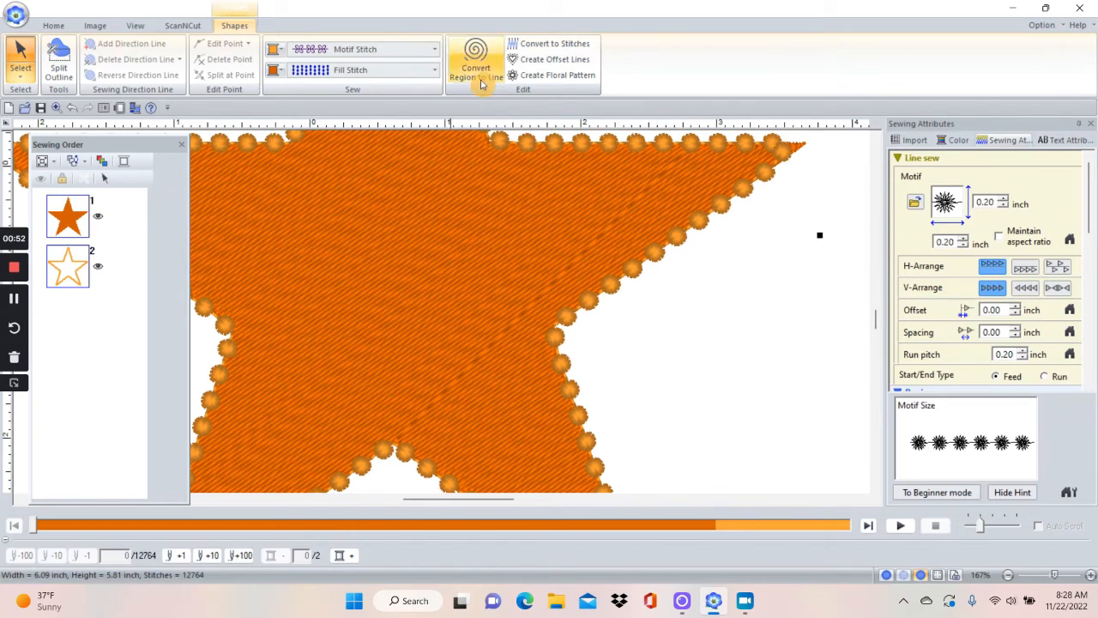
# Set the star's outline to Not Sewn (Line) and show the whole page.
pyautogui.click(434, 53)
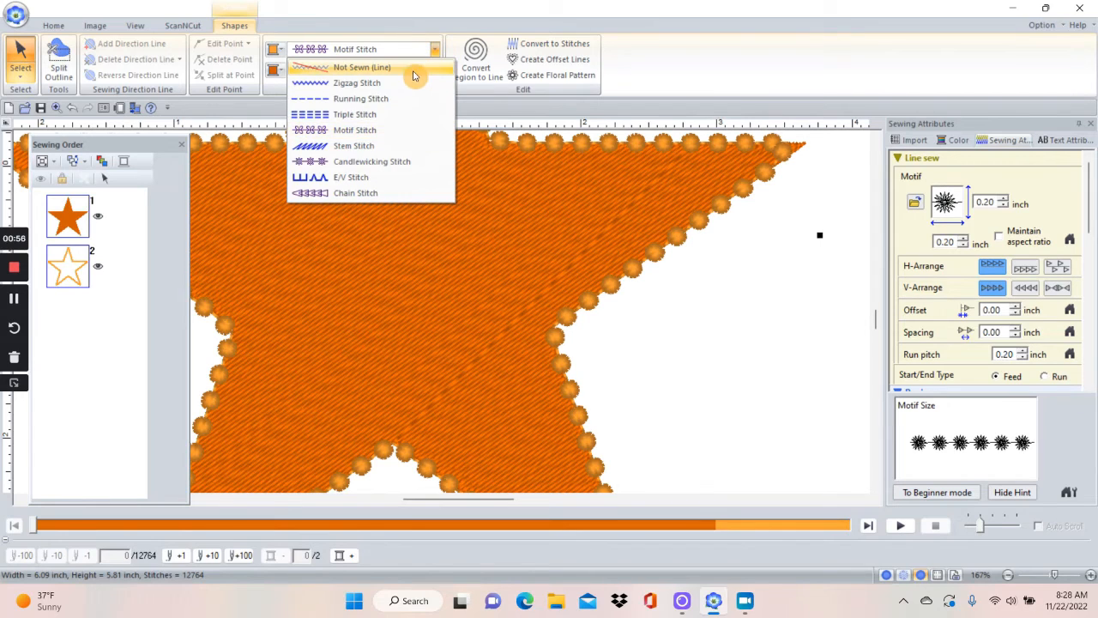
pyautogui.click(412, 68)
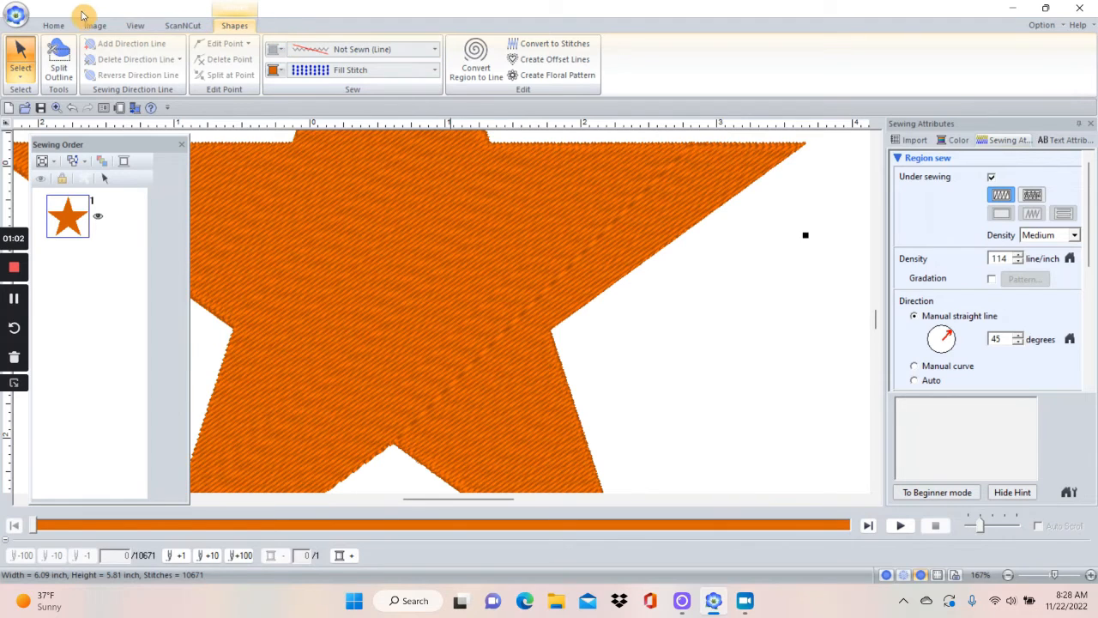
pyautogui.click(53, 26)
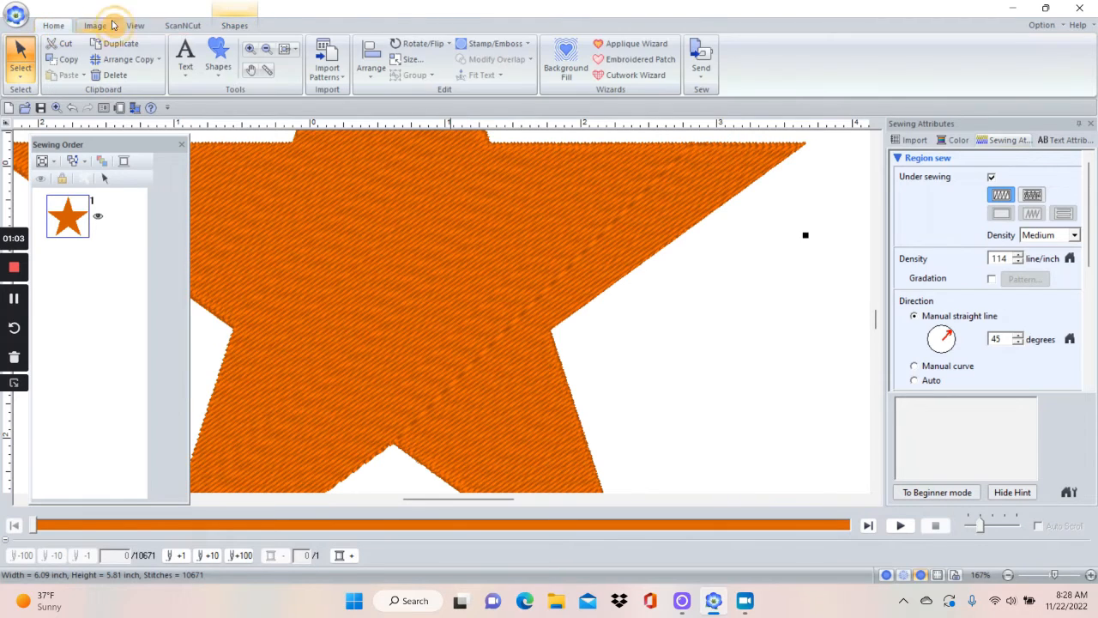
pyautogui.click(288, 53)
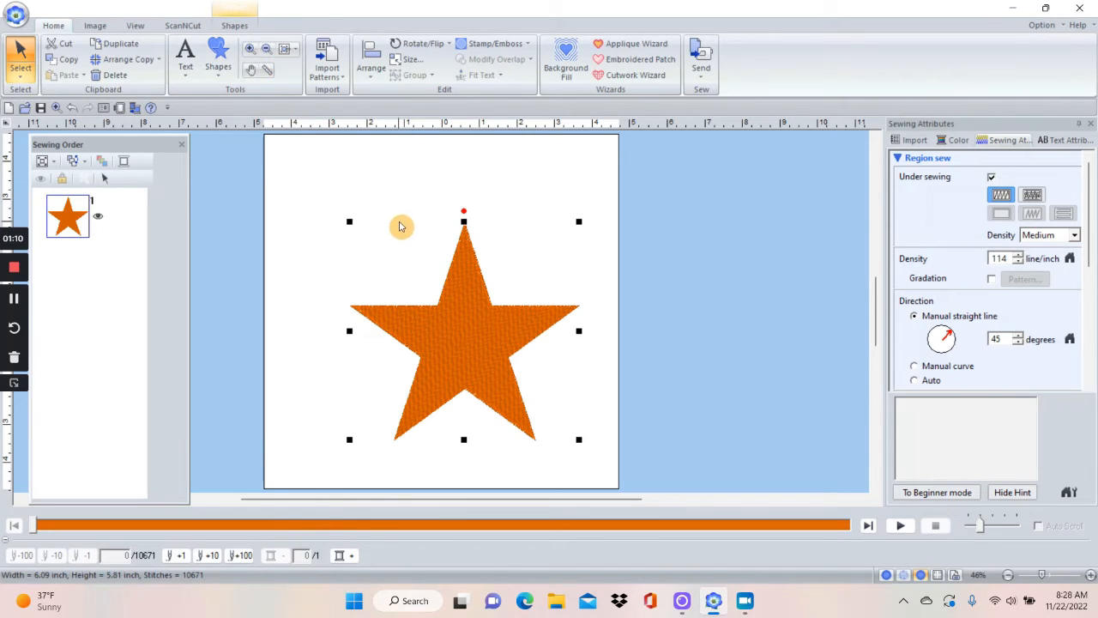
# Set the star's line sew type to Running Stitch and its region to Not Sewn (Region).
pyautogui.click(234, 25)
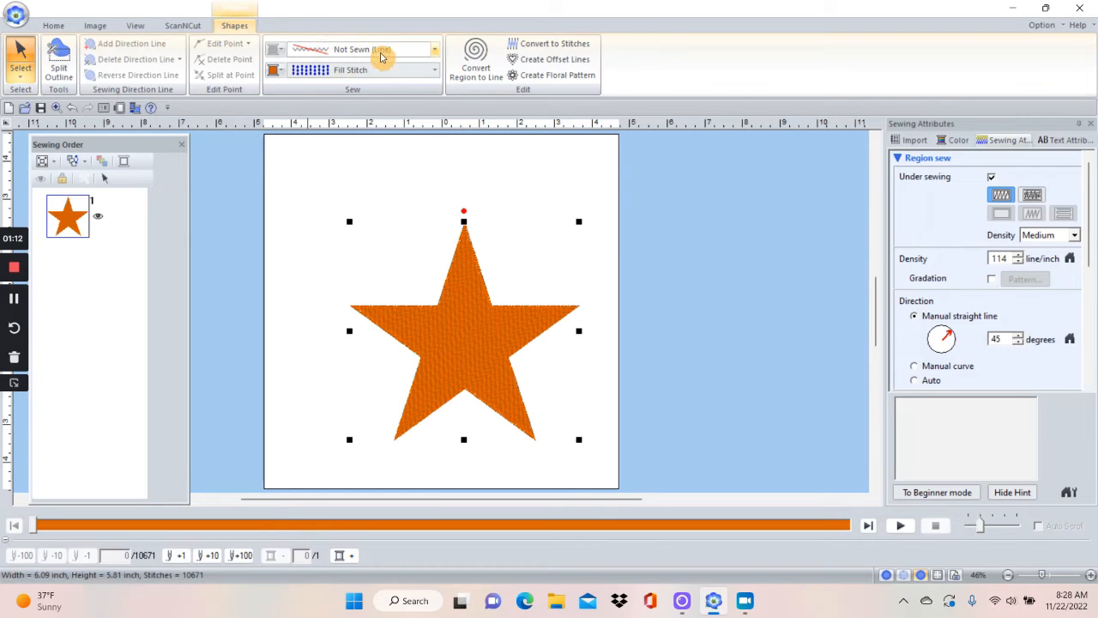
pyautogui.click(434, 50)
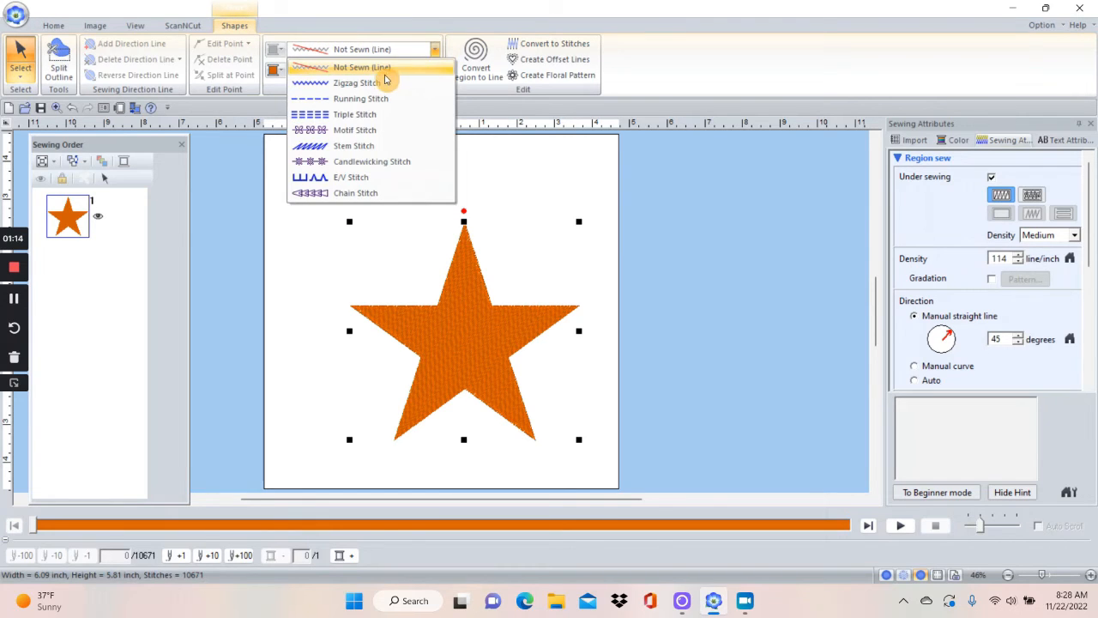
pyautogui.click(354, 98)
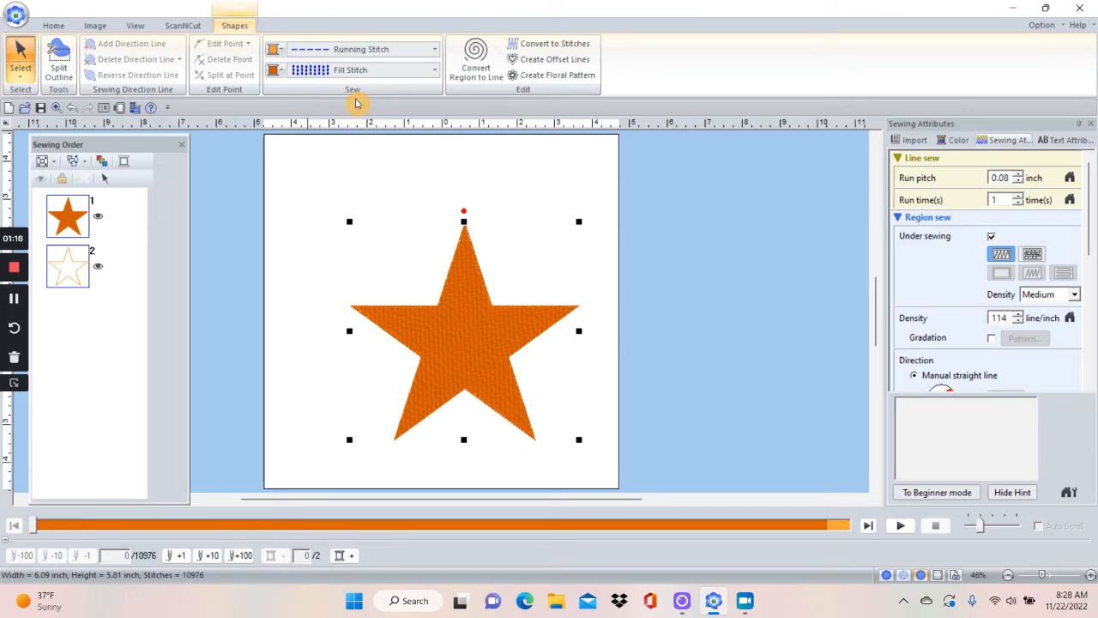
pyautogui.click(432, 74)
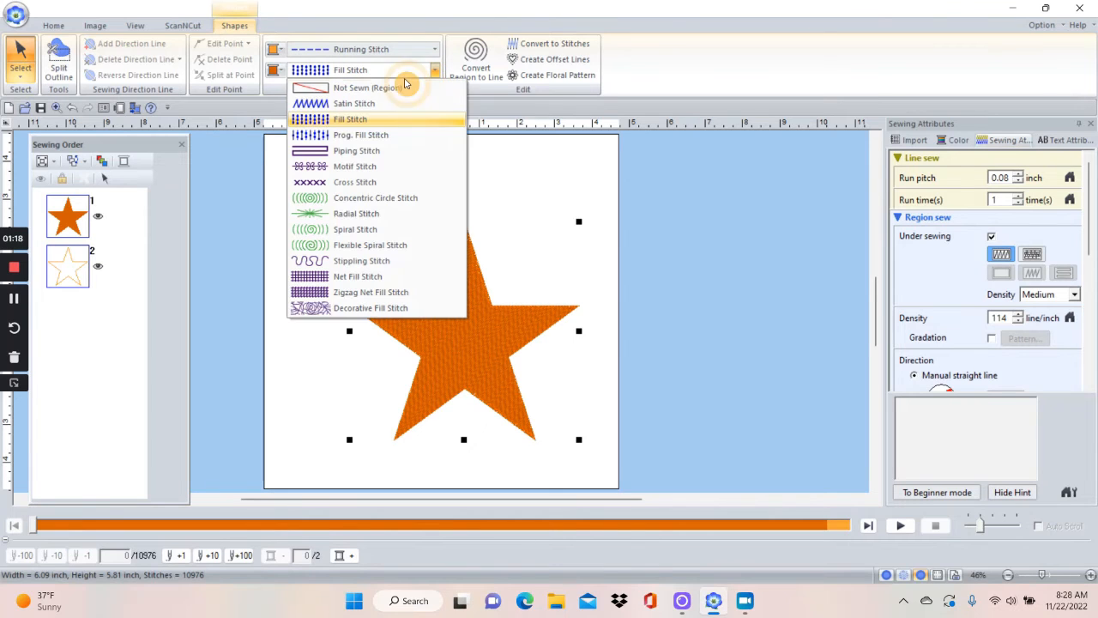
pyautogui.click(369, 84)
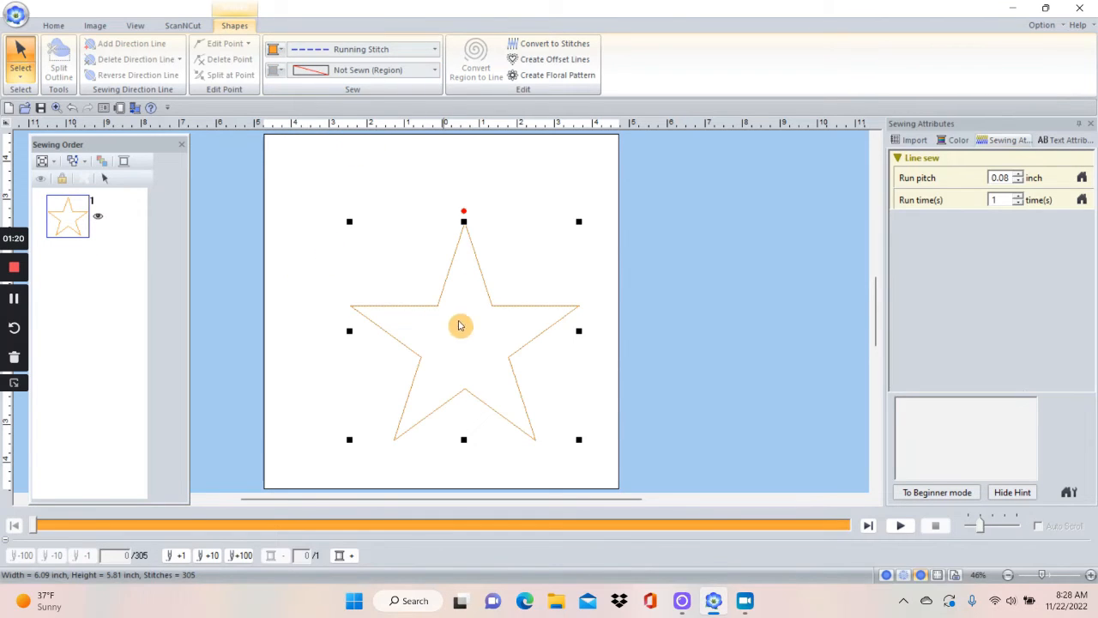
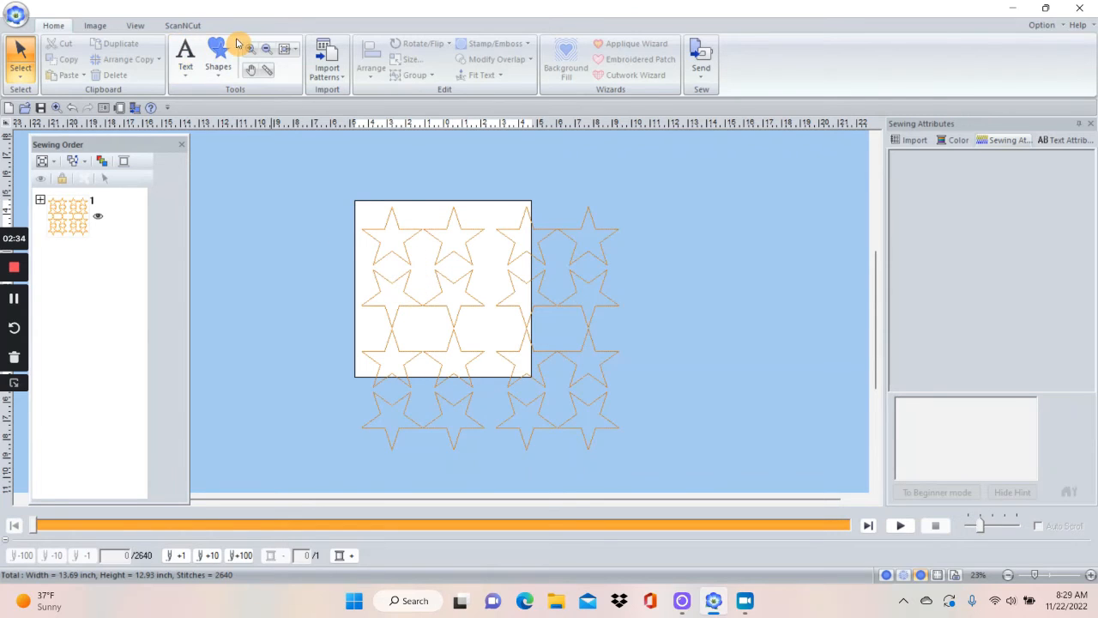
# Rotate the inverted star at the start of the second row right twice so it points upward.
pyautogui.click(248, 48)
pyautogui.moveTo(332, 232); pyautogui.dragTo(473, 372)
pyautogui.click(27, 62)
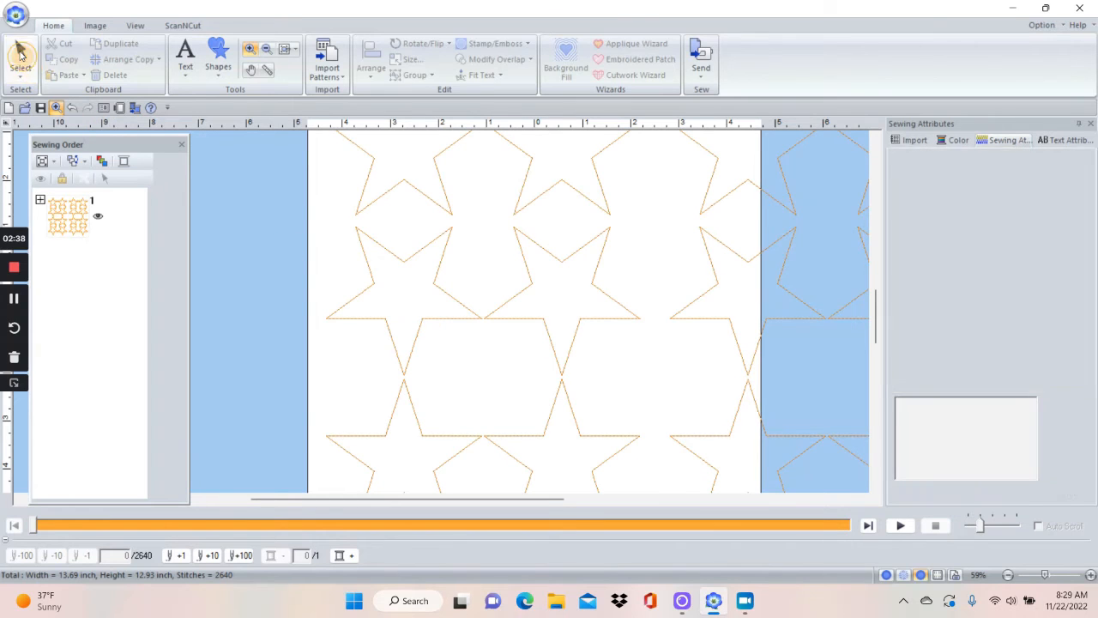
pyautogui.click(441, 269)
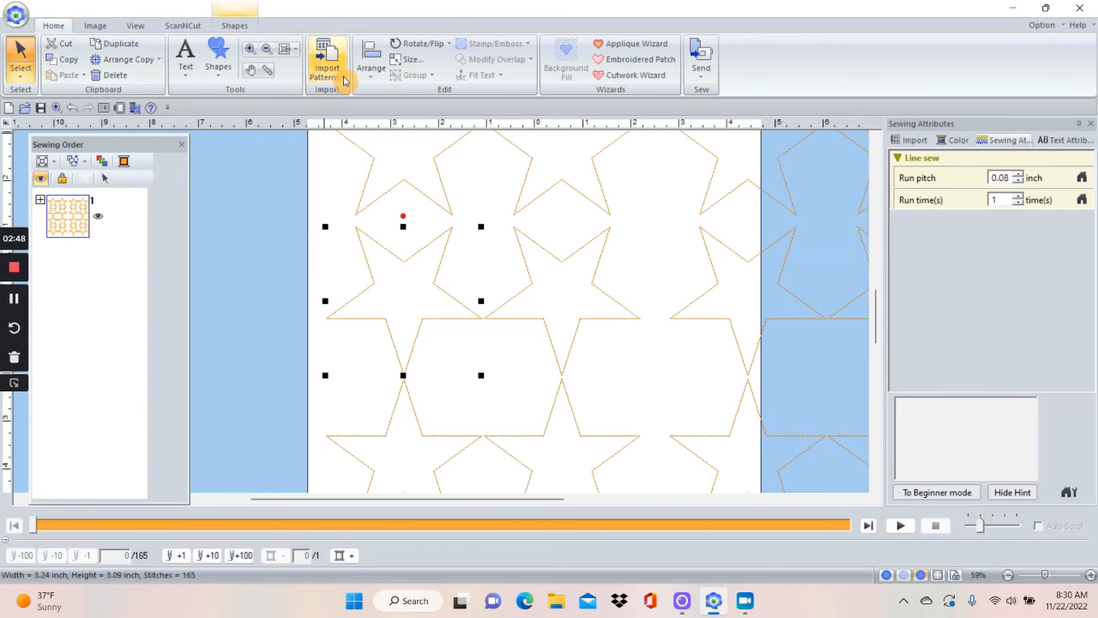
pyautogui.click(416, 43)
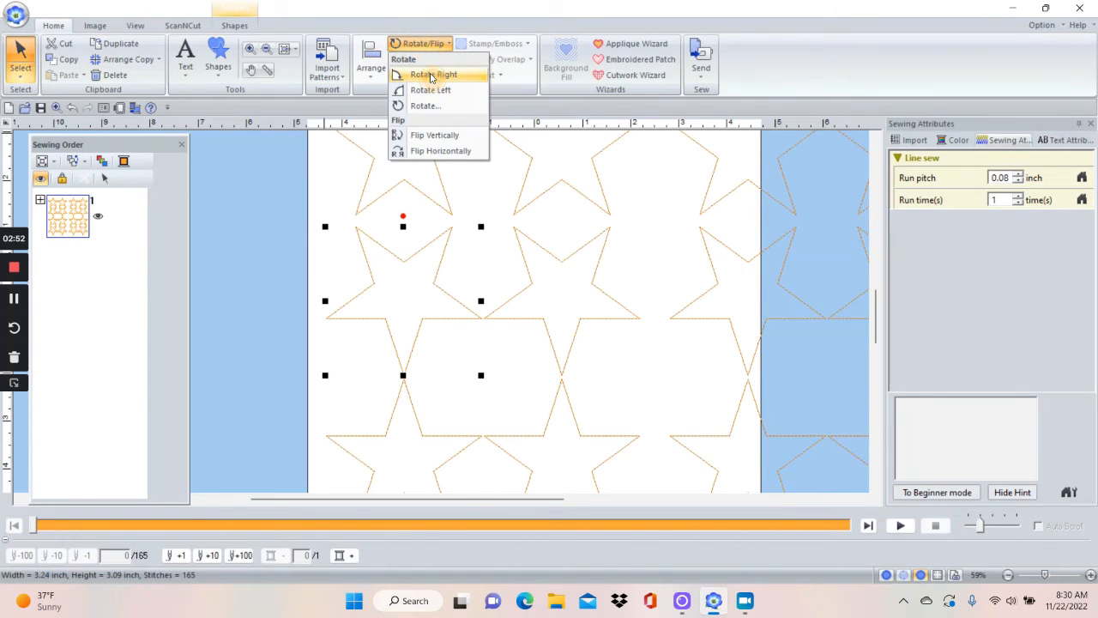
pyautogui.click(432, 75)
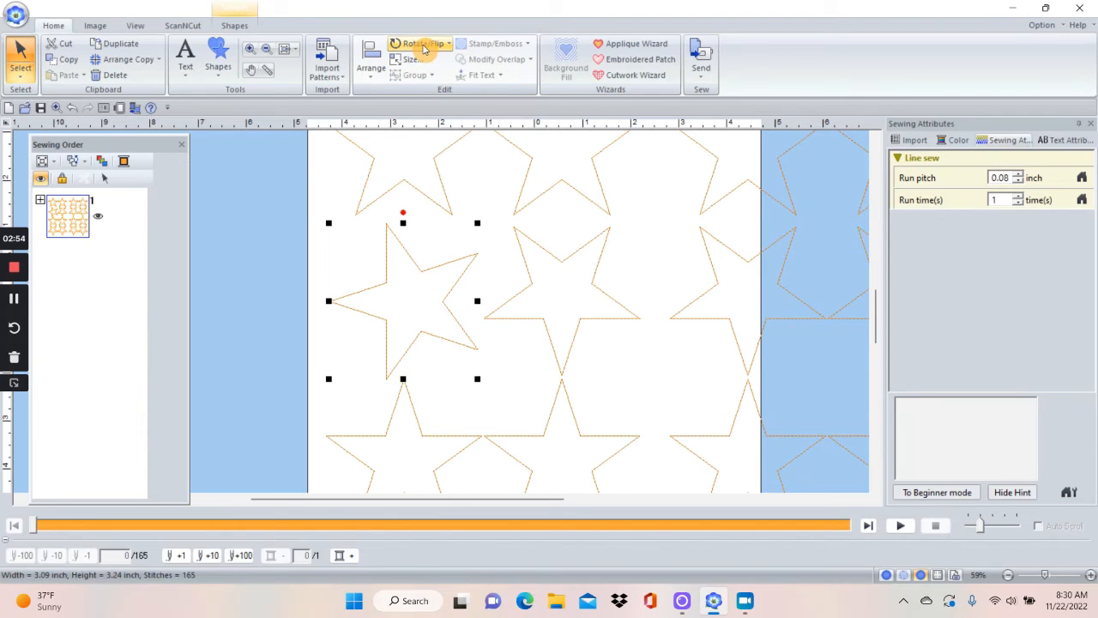
pyautogui.click(423, 47)
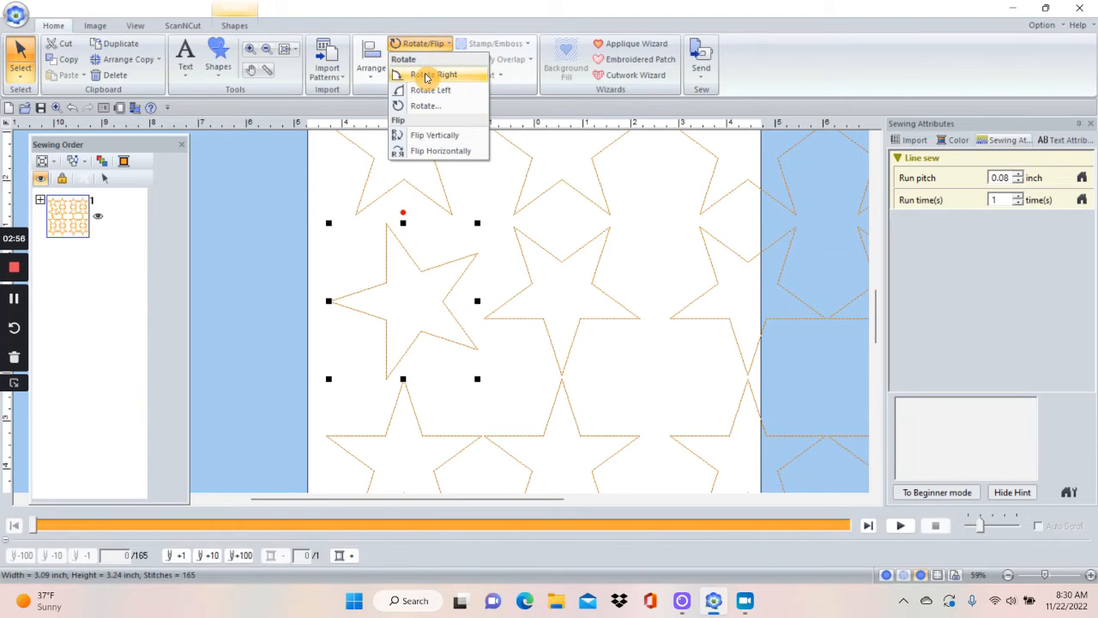
pyautogui.click(426, 75)
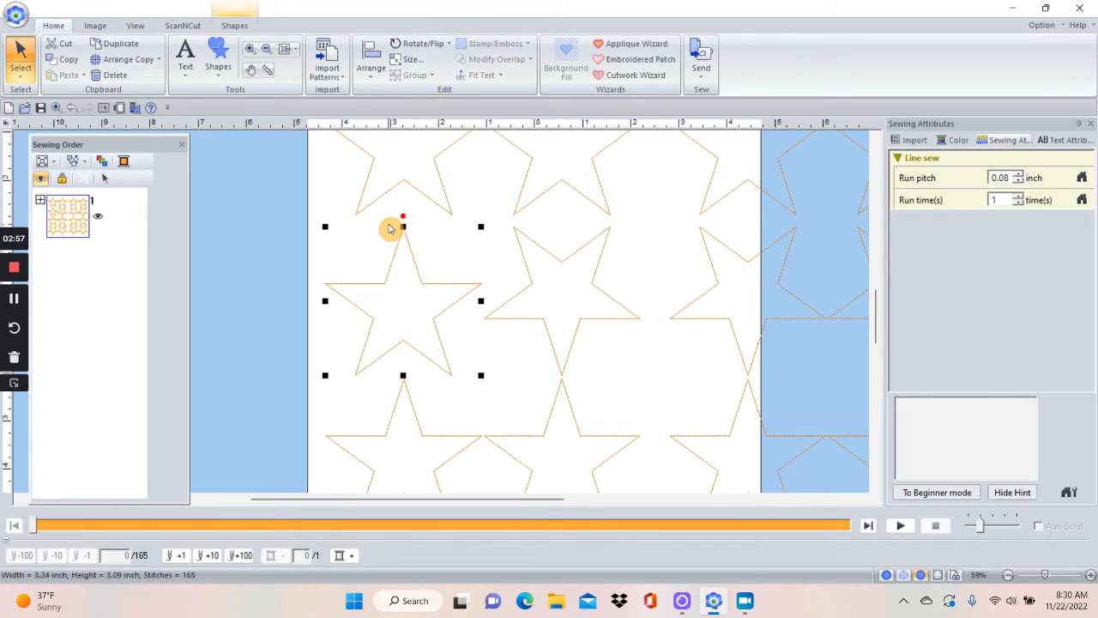
# Rotate the second star of the second row right twice so it points upward, and clear the selection.
pyautogui.click(550, 257)
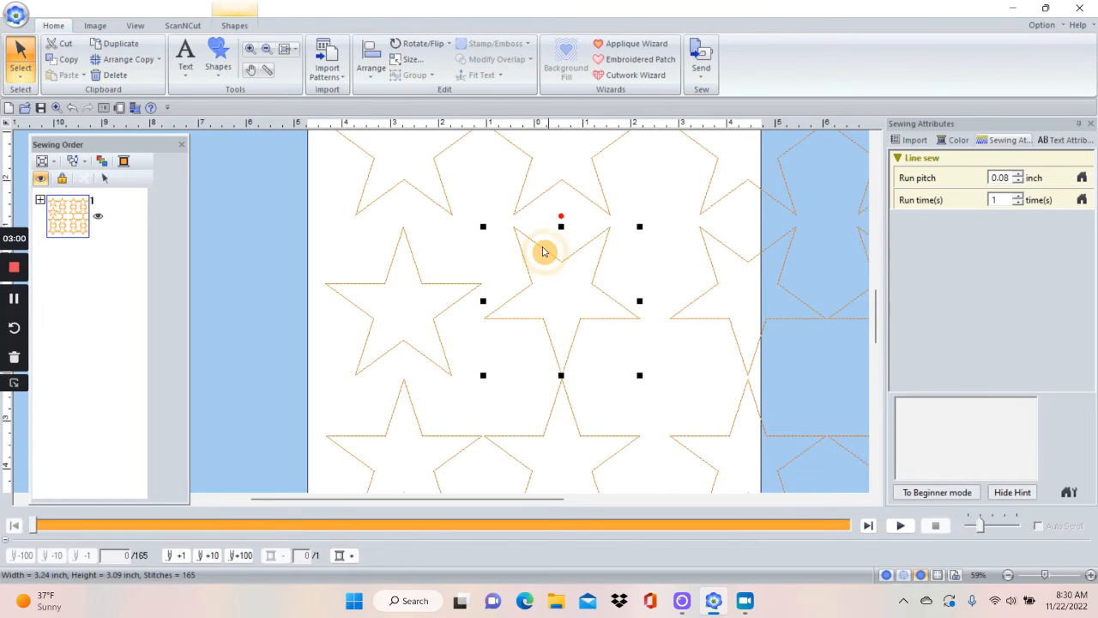
pyautogui.click(422, 45)
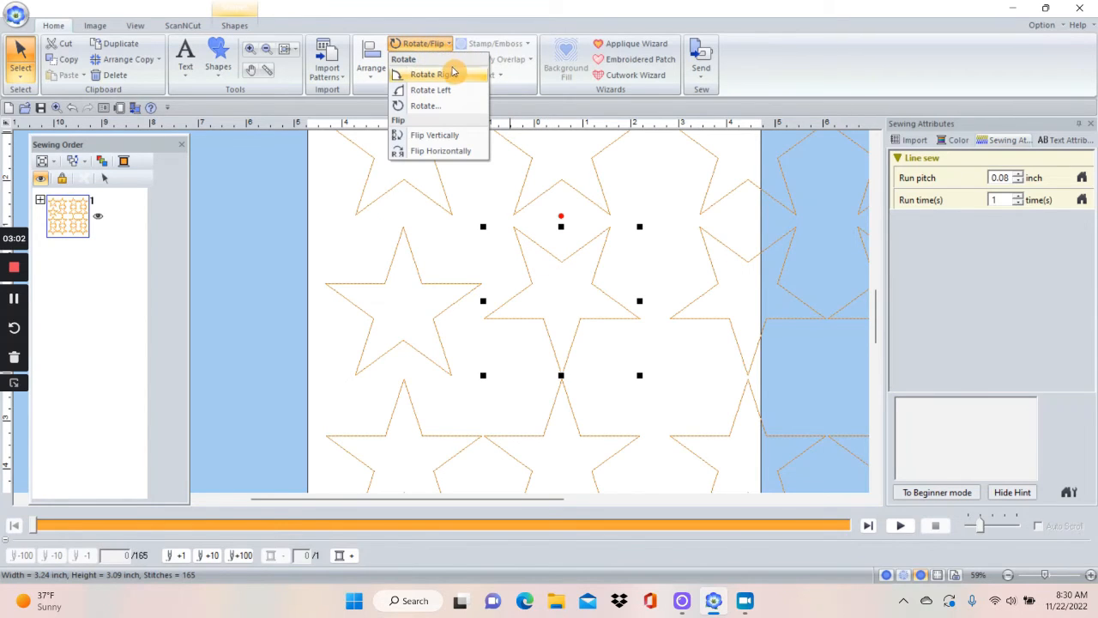
pyautogui.click(448, 77)
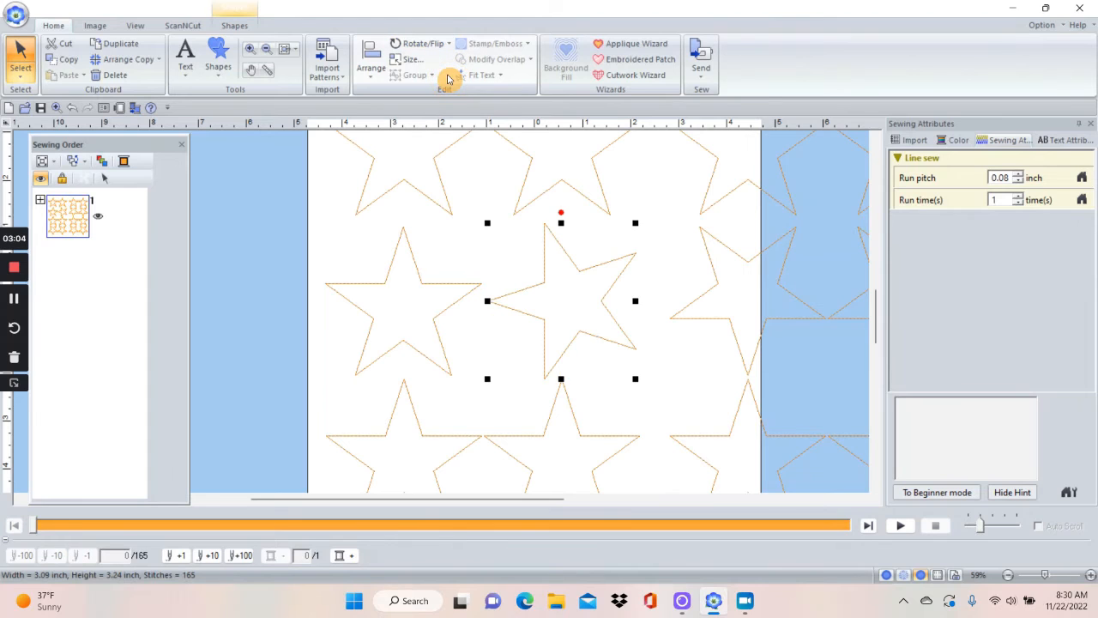
pyautogui.click(420, 42)
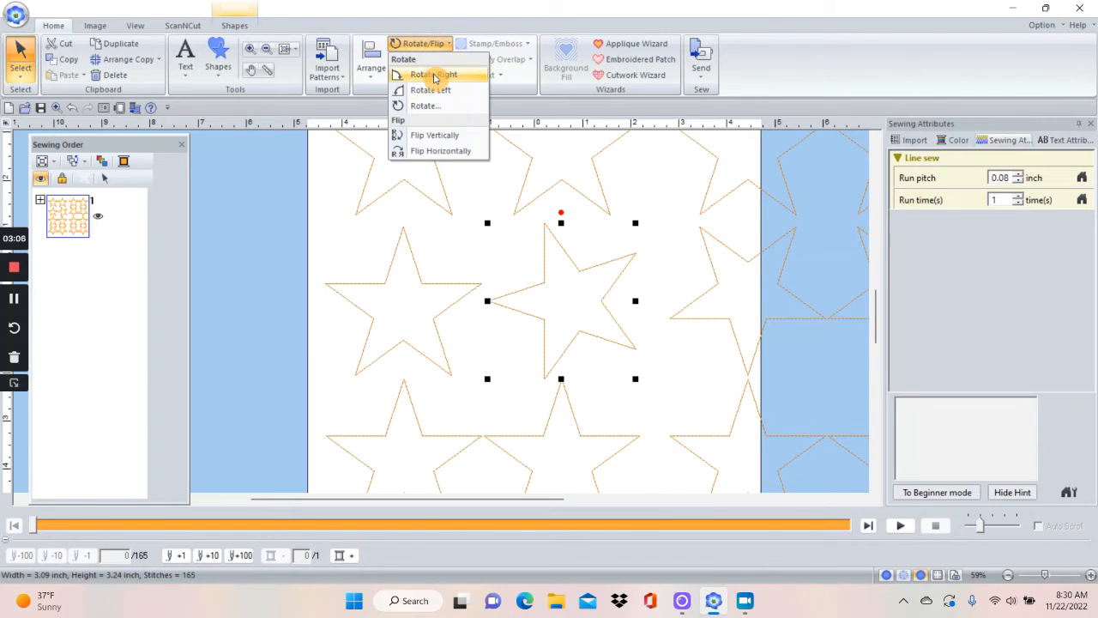
pyautogui.click(442, 72)
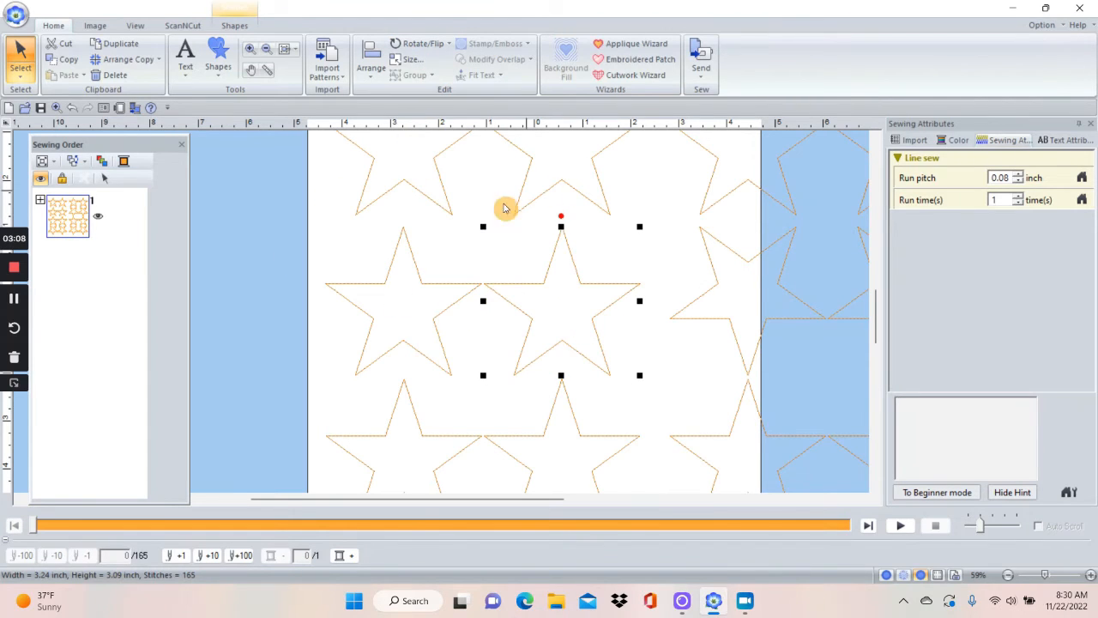
pyautogui.click(335, 314)
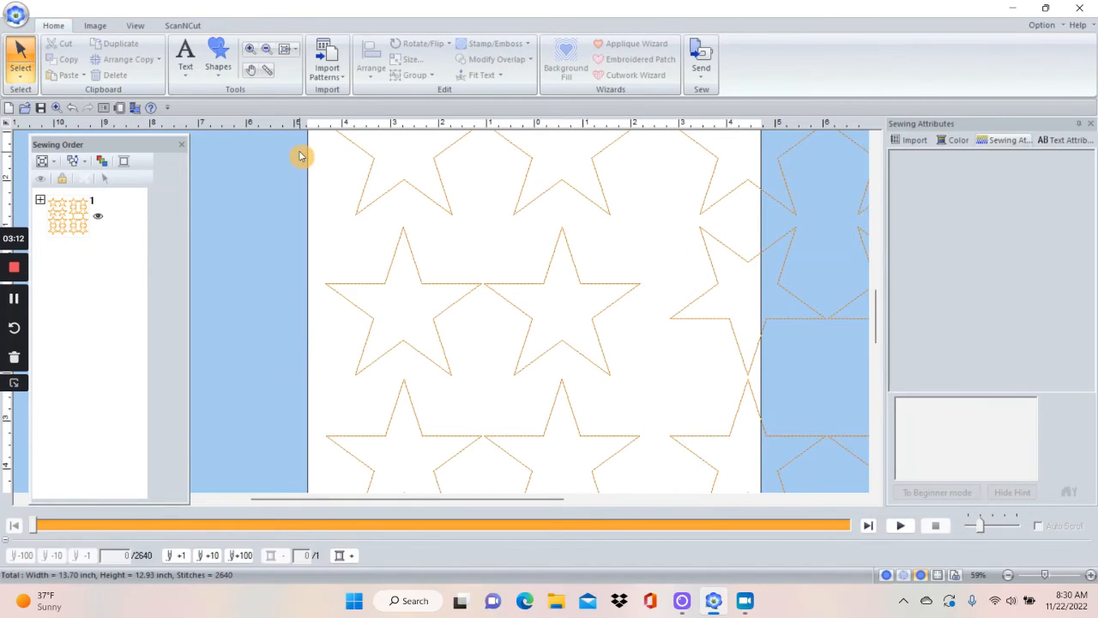
# Move the first star of the top row partly off the page and shift the two rotated stars slightly upward.
pyautogui.moveTo(433, 206); pyautogui.dragTo(299, 249)
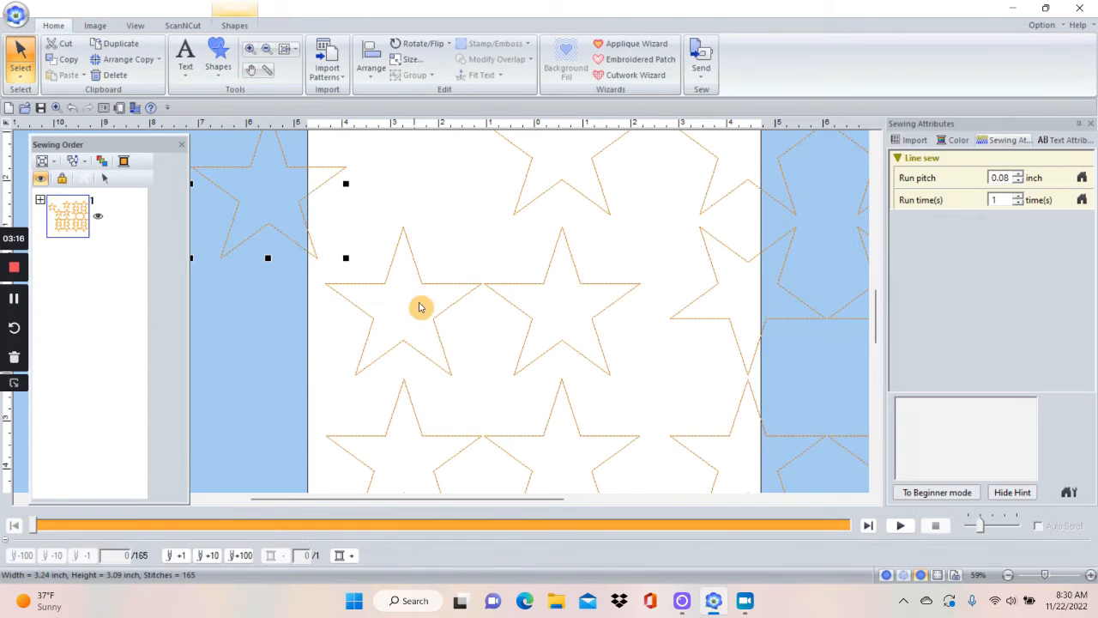
pyautogui.click(440, 289)
pyautogui.moveTo(440, 289); pyautogui.dragTo(498, 254)
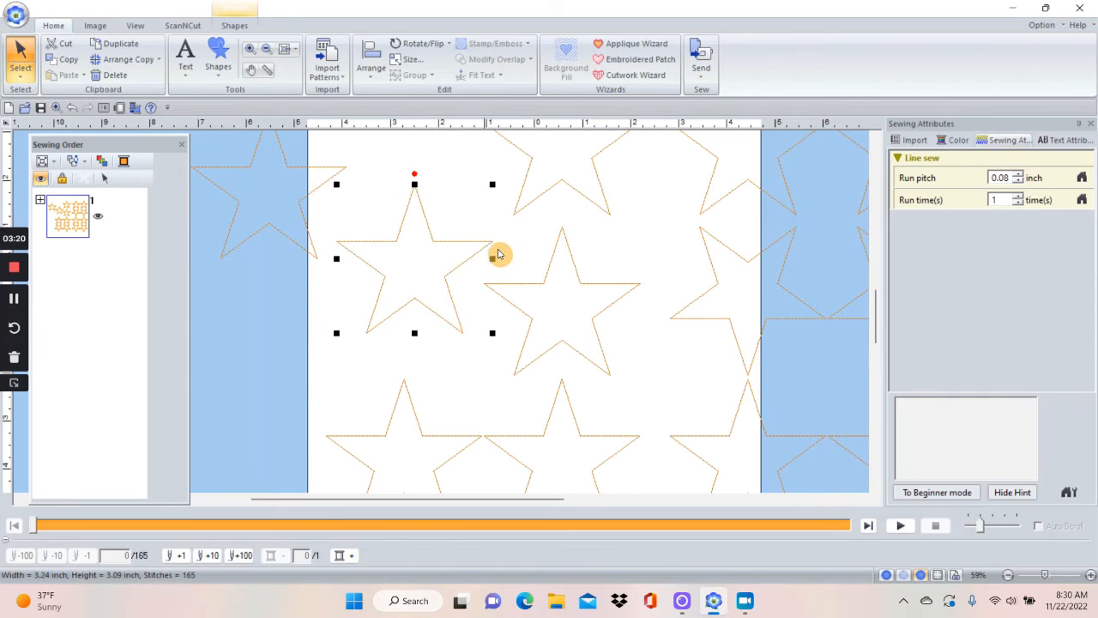
pyautogui.moveTo(545, 286); pyautogui.dragTo(553, 261)
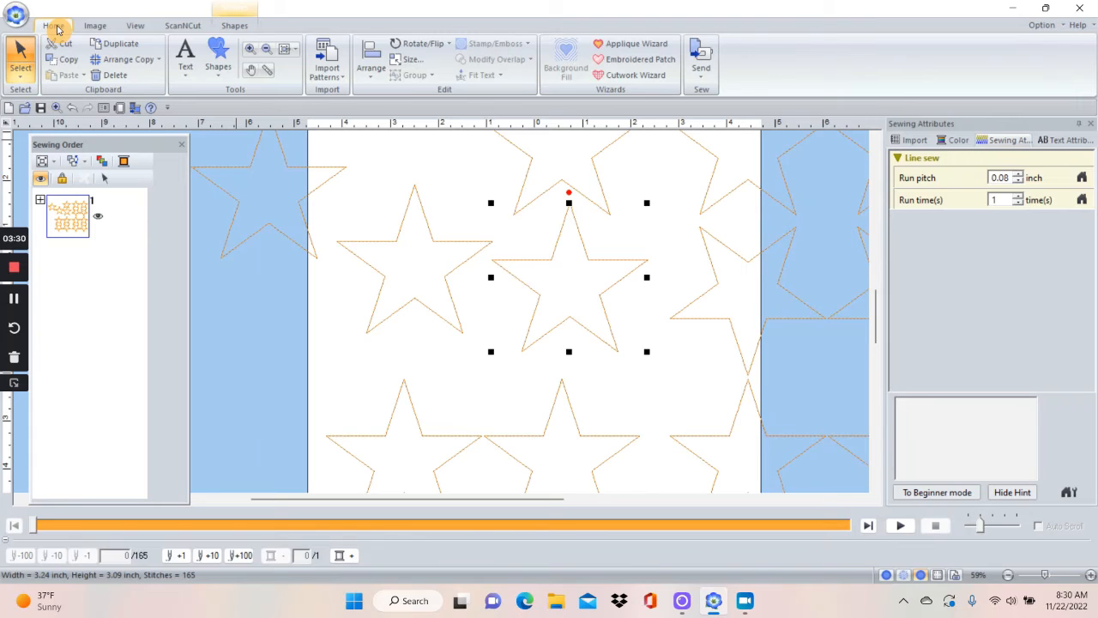
# Start a new design without saving the changes to the star layout.
pyautogui.click(284, 49)
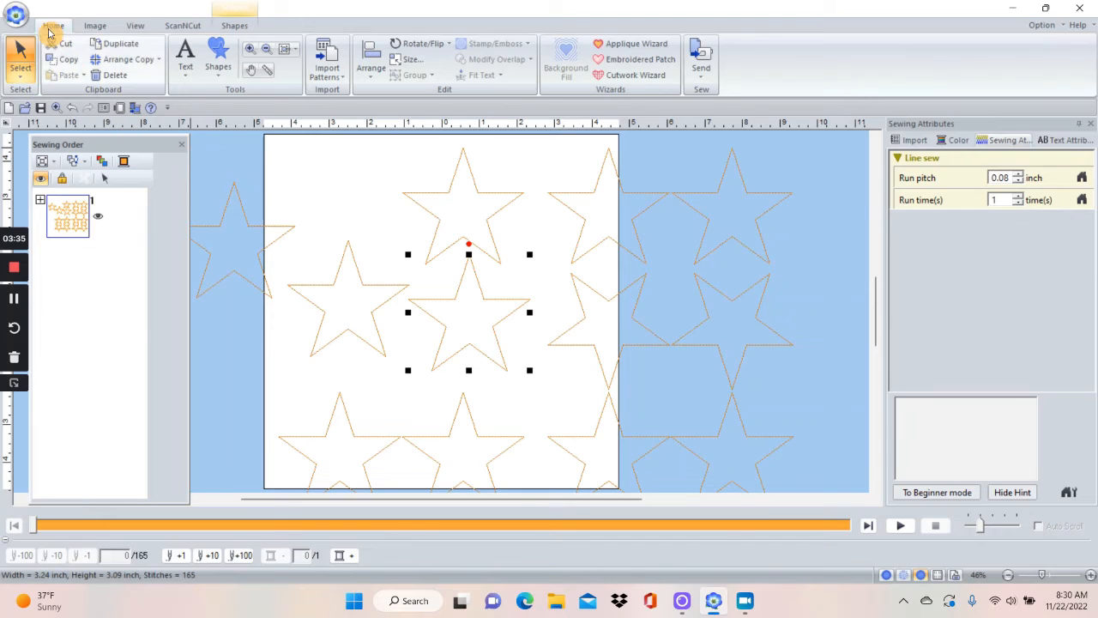
pyautogui.click(17, 16)
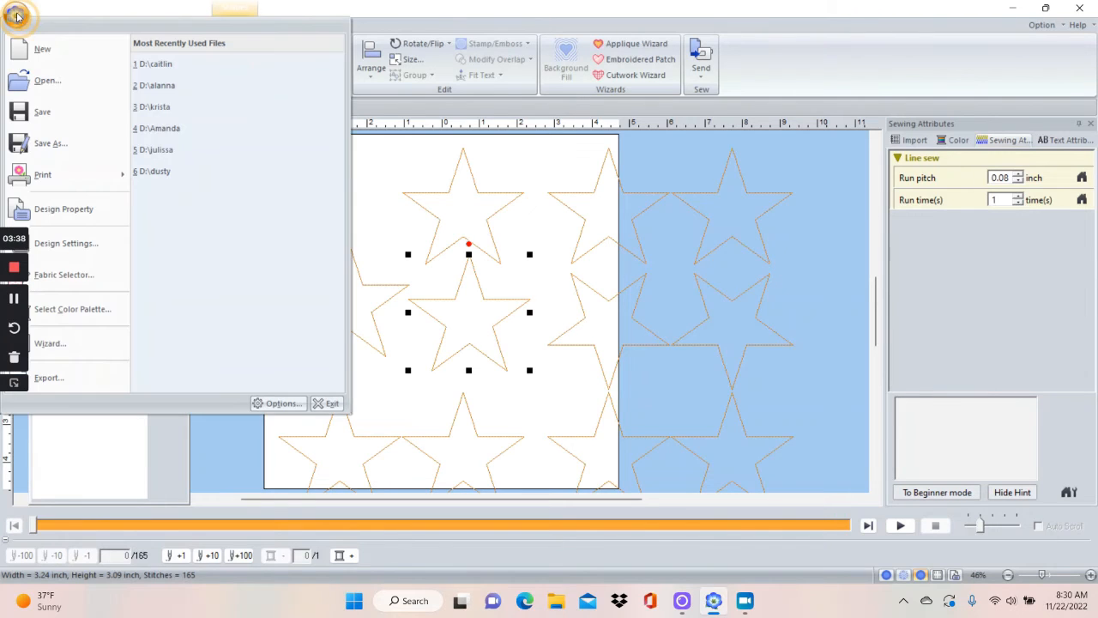
pyautogui.click(44, 53)
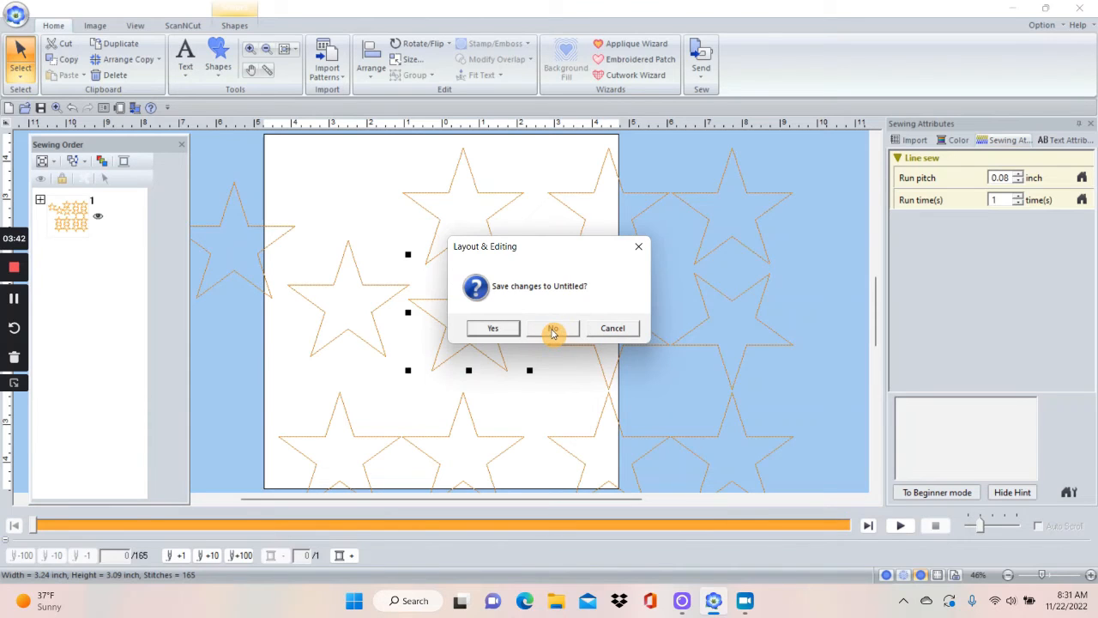
pyautogui.click(554, 332)
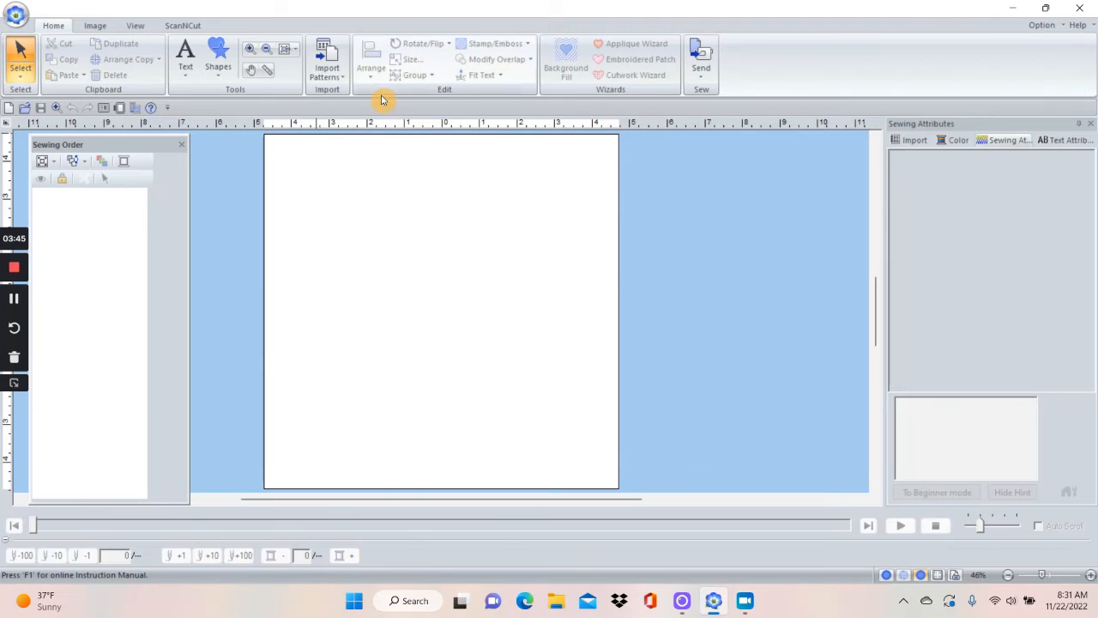
# Draw a rectangle about 9.29 by 9.06 inches over the page and set its region sew type to Stippling Stitch.
pyautogui.click(222, 77)
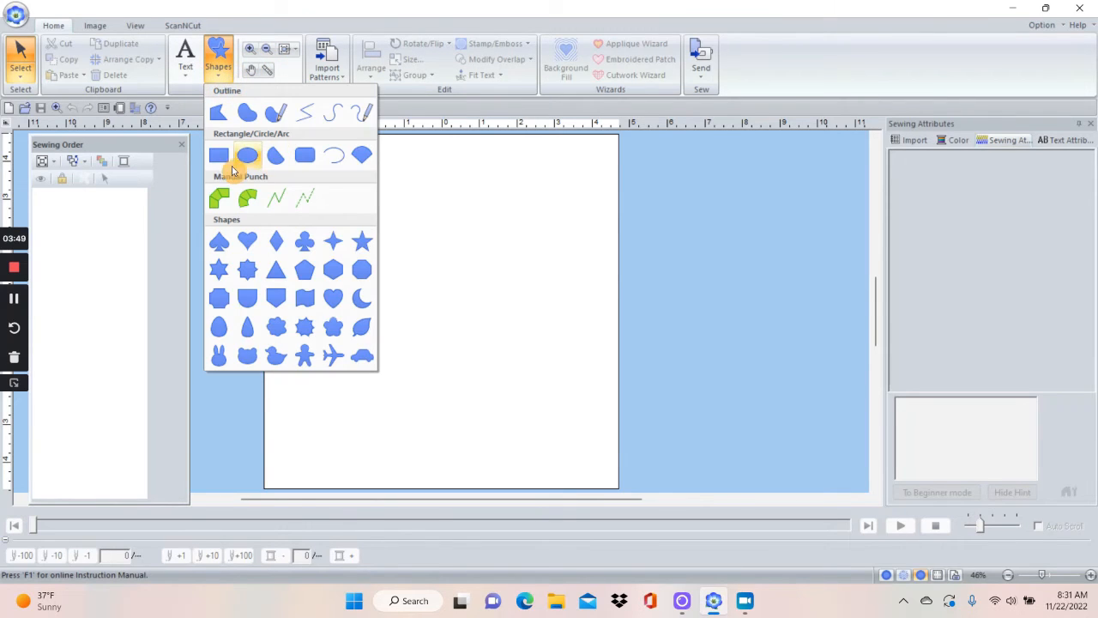
pyautogui.click(221, 159)
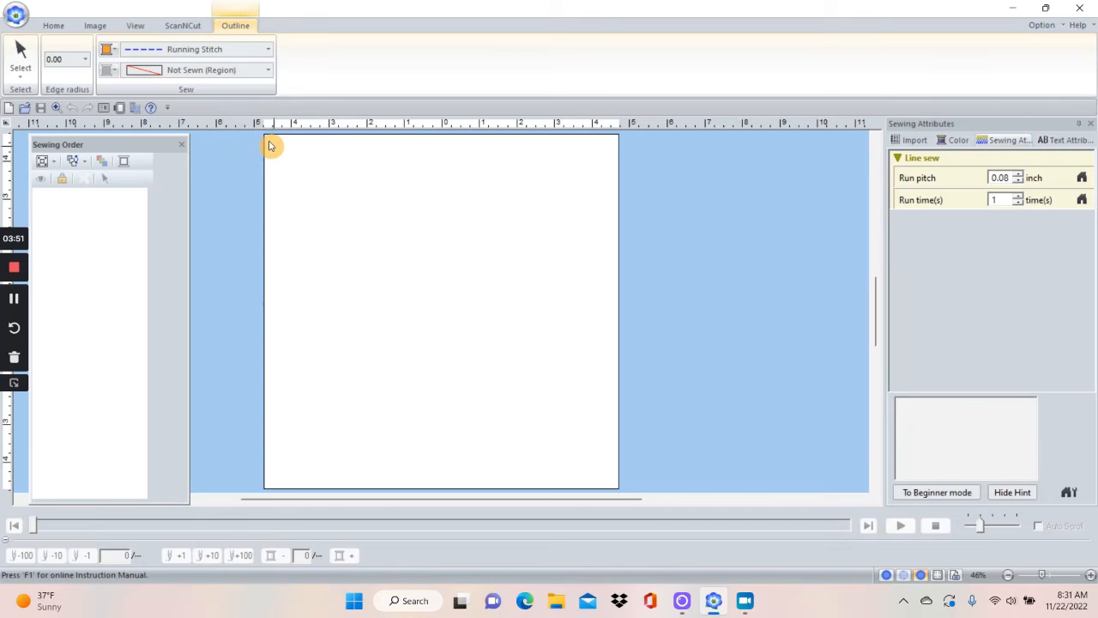
pyautogui.moveTo(268, 141)
pyautogui.mouseDown()
pyautogui.moveTo(368, 314)
pyautogui.moveTo(617, 481)
pyautogui.mouseUp()
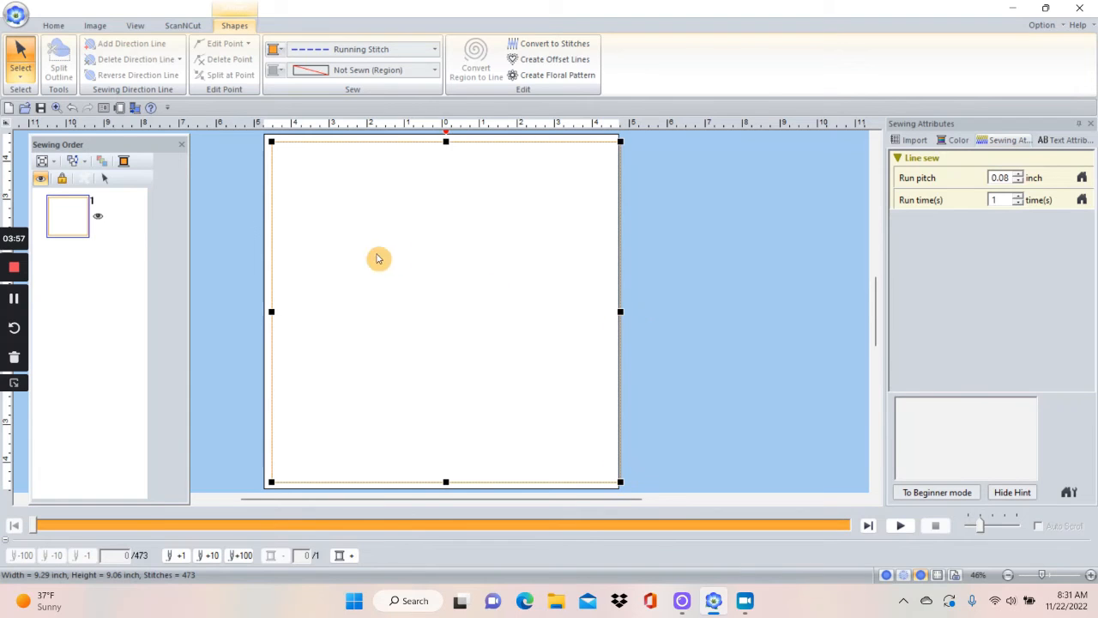
pyautogui.click(435, 71)
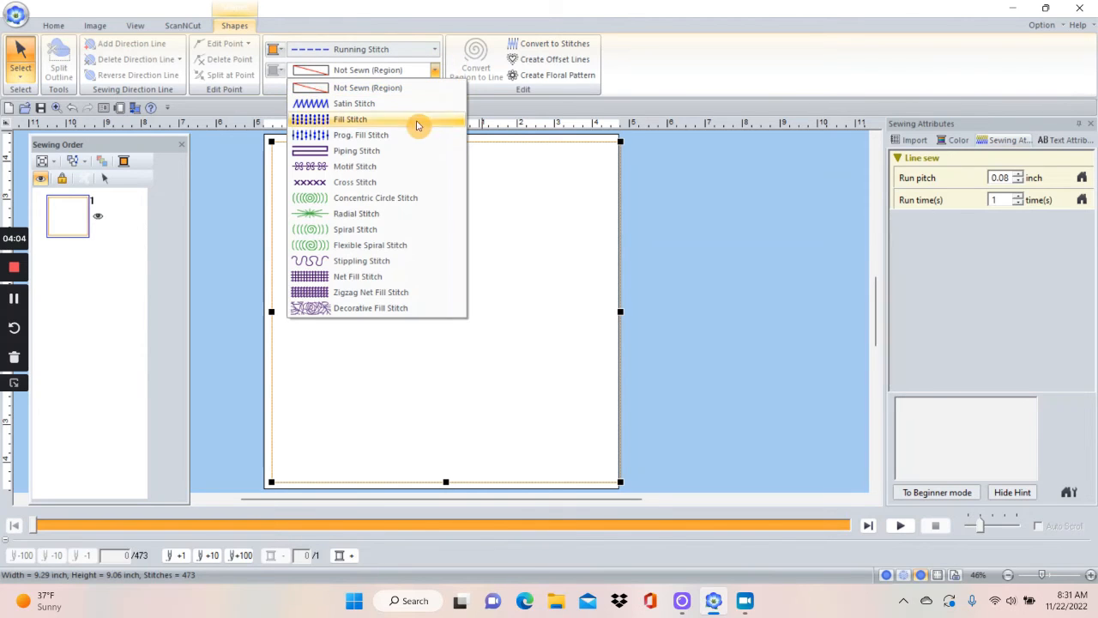
pyautogui.click(383, 263)
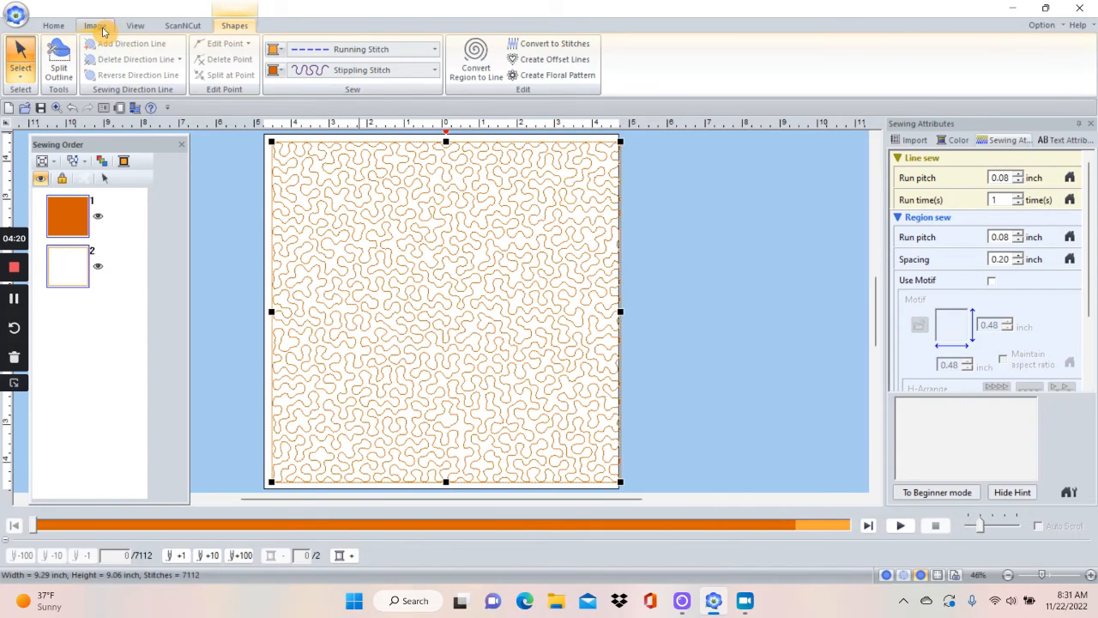
# Draw an eight-pointed star about 6.32 by 6.55 inches inside the rectangle and set its region sew type to Fill Stitch.
pyautogui.click(59, 26)
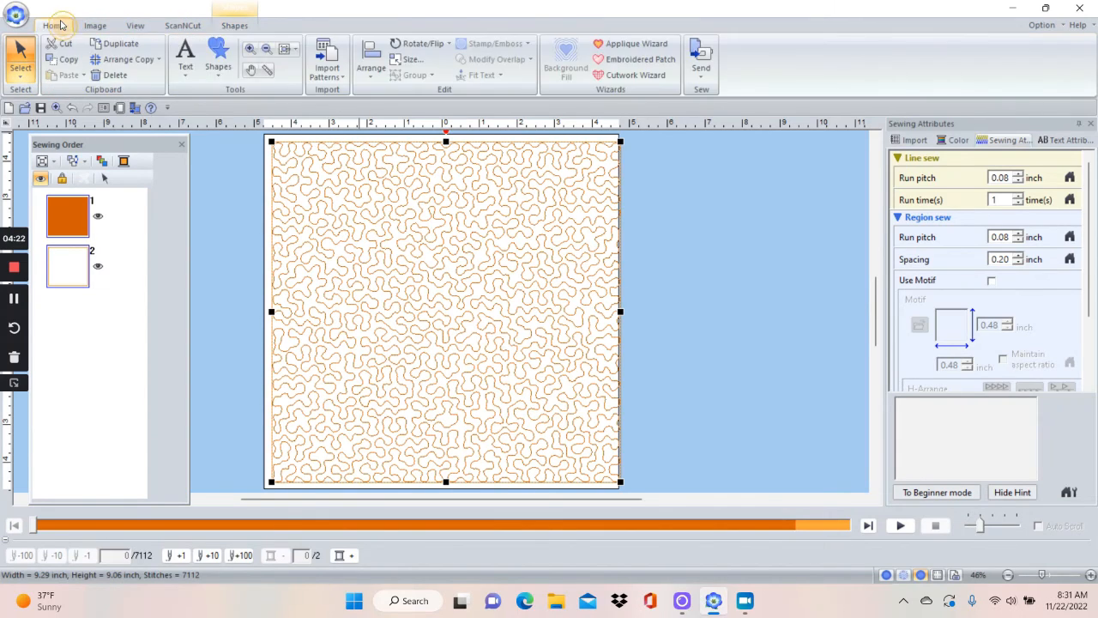
pyautogui.click(218, 60)
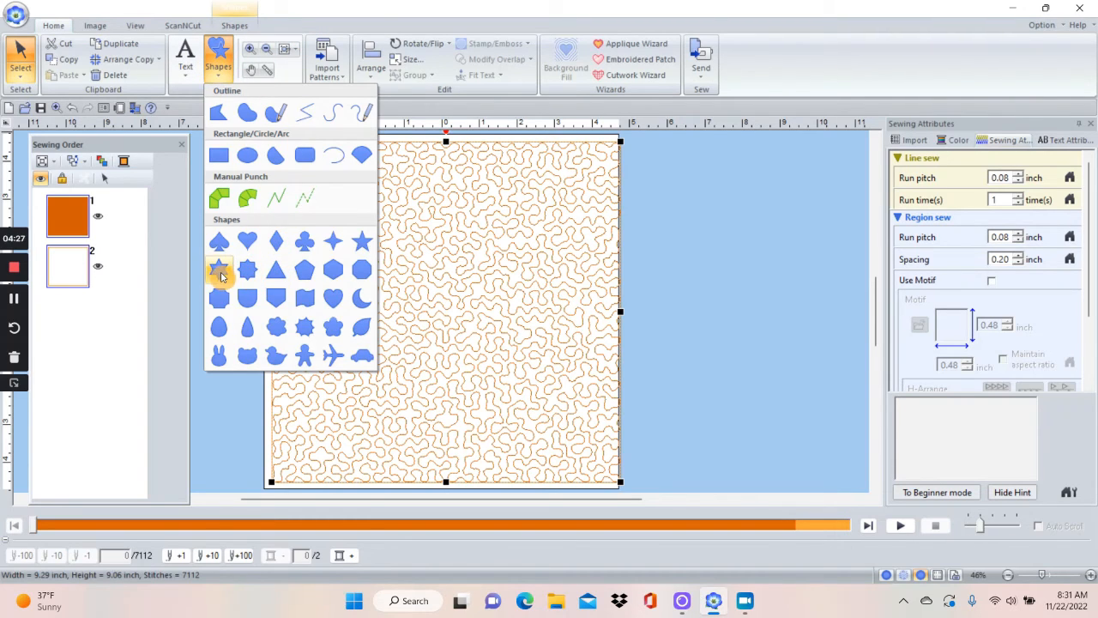
pyautogui.click(247, 271)
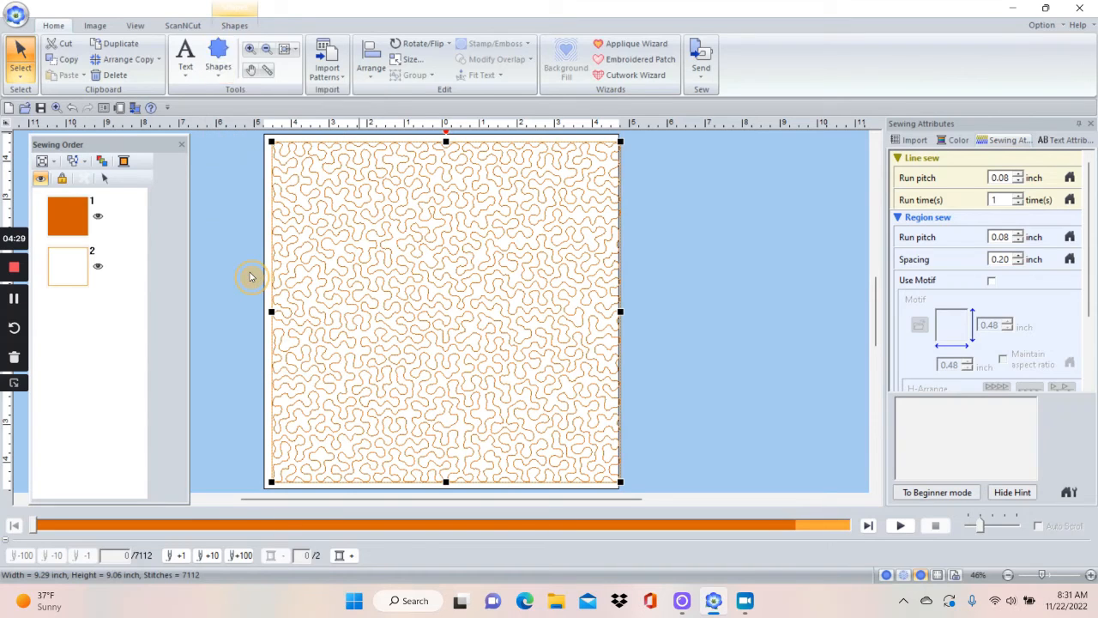
pyautogui.moveTo(333, 202); pyautogui.dragTo(573, 448)
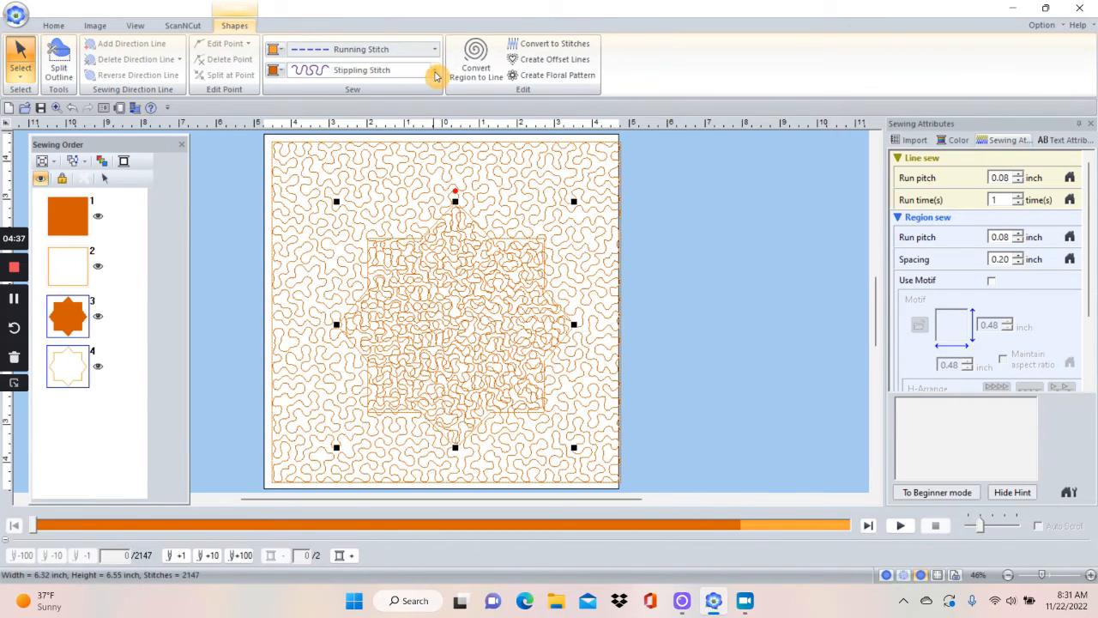
pyautogui.click(435, 73)
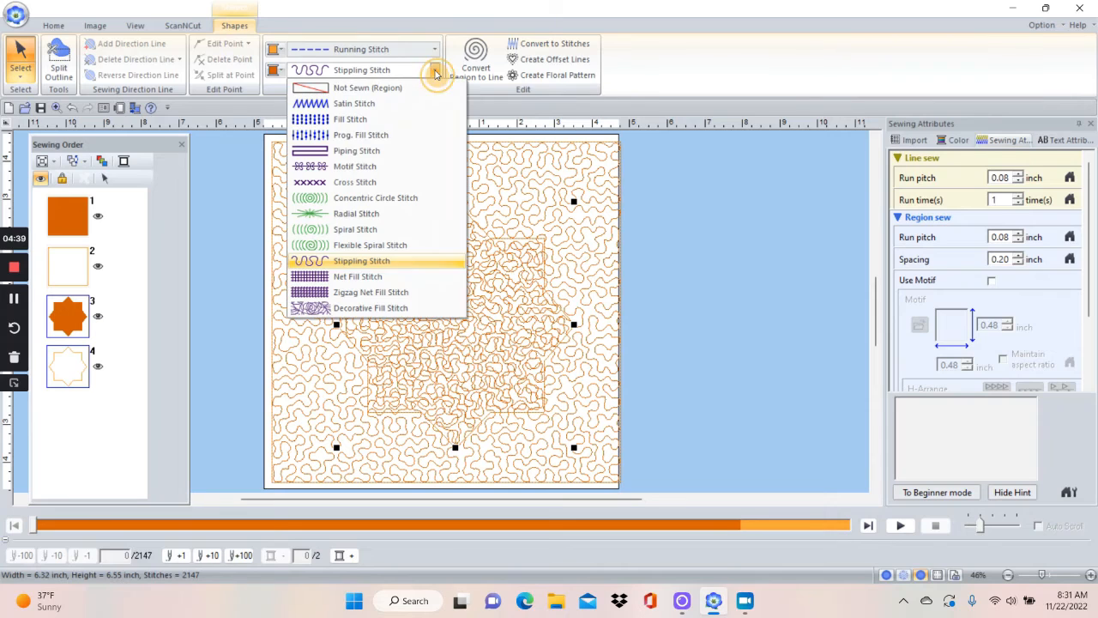
pyautogui.click(380, 126)
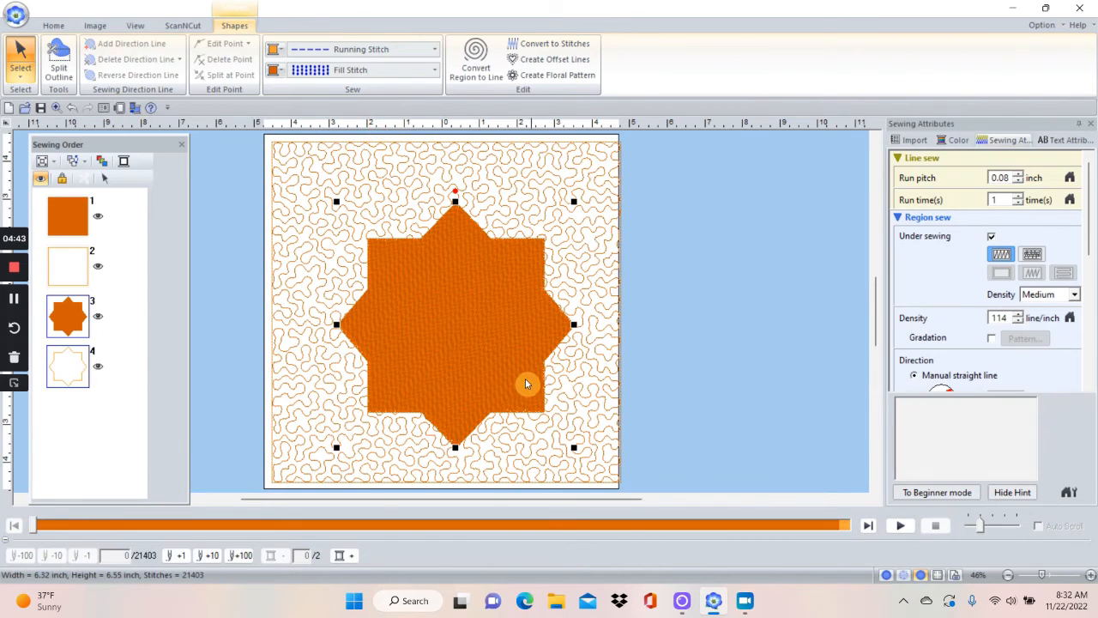
pyautogui.click(720, 296)
pyautogui.click(508, 306)
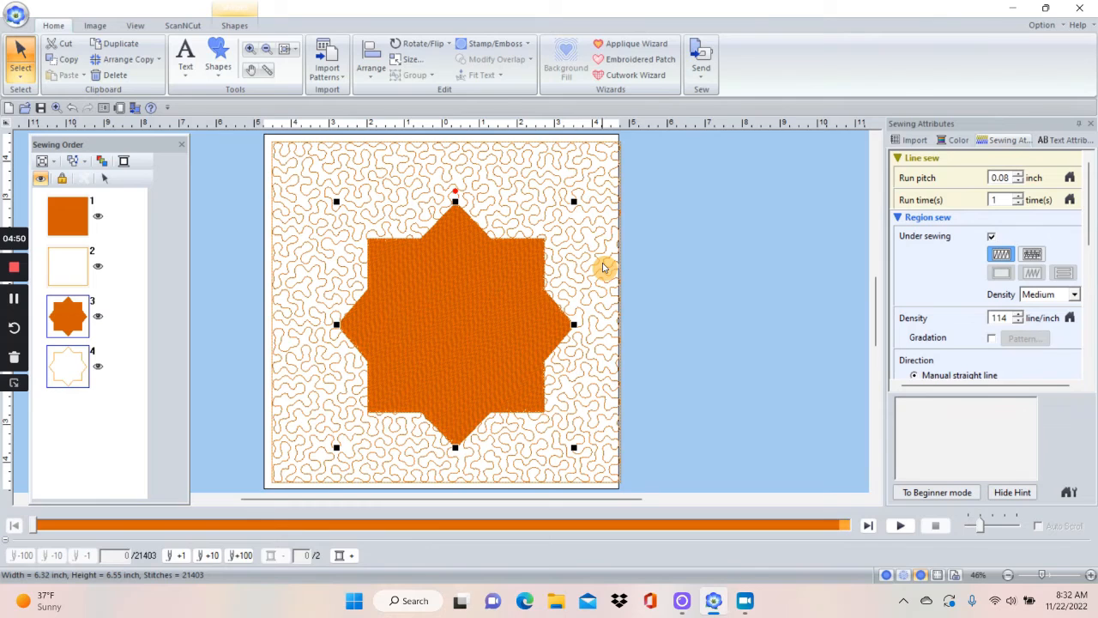
pyautogui.click(603, 267)
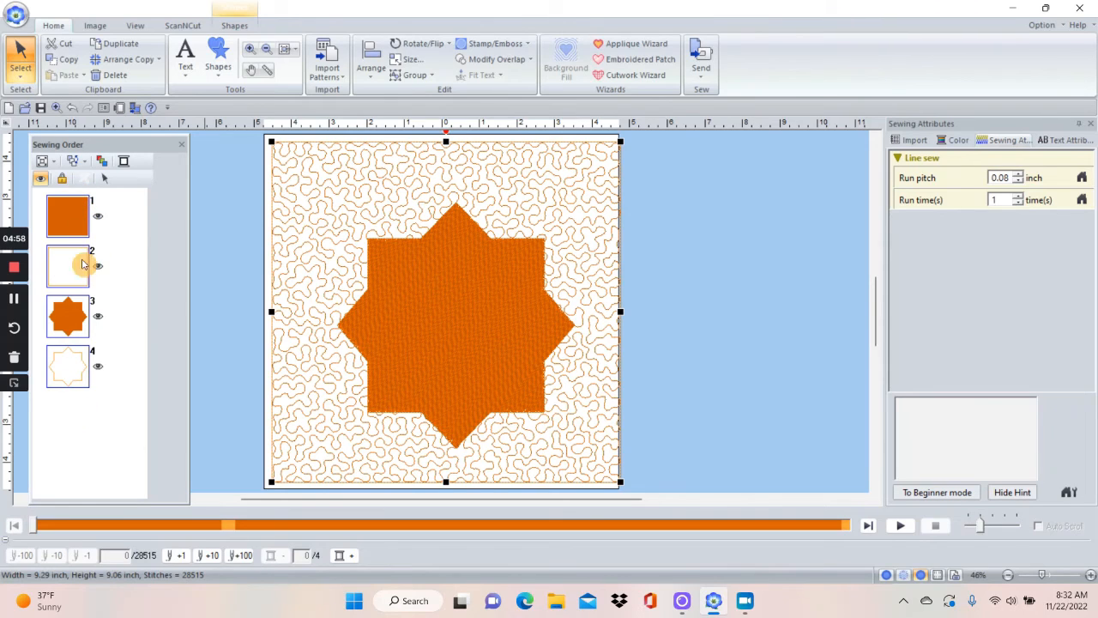
pyautogui.click(236, 26)
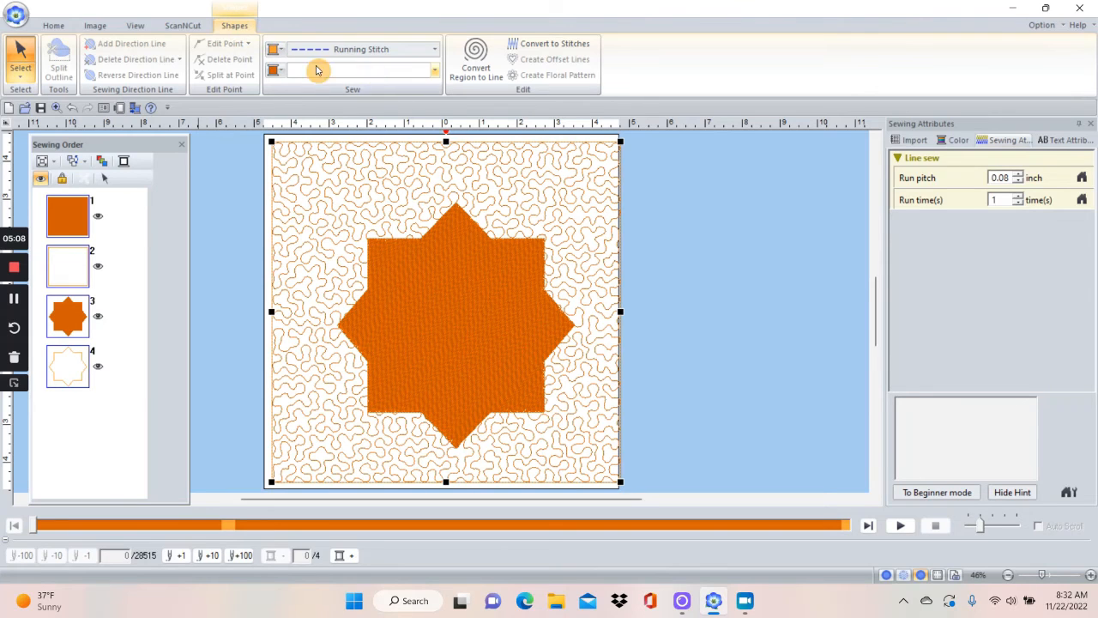
pyautogui.click(254, 169)
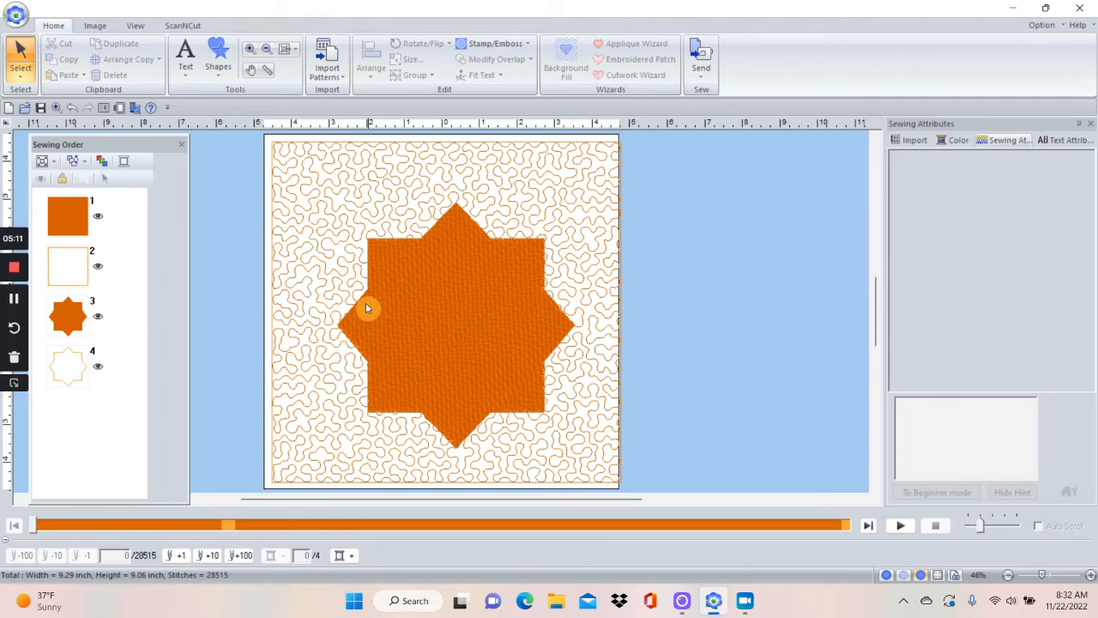
# Select the star and the rectangle together and remove the overlapping stippling beneath the star.
pyautogui.click(400, 326)
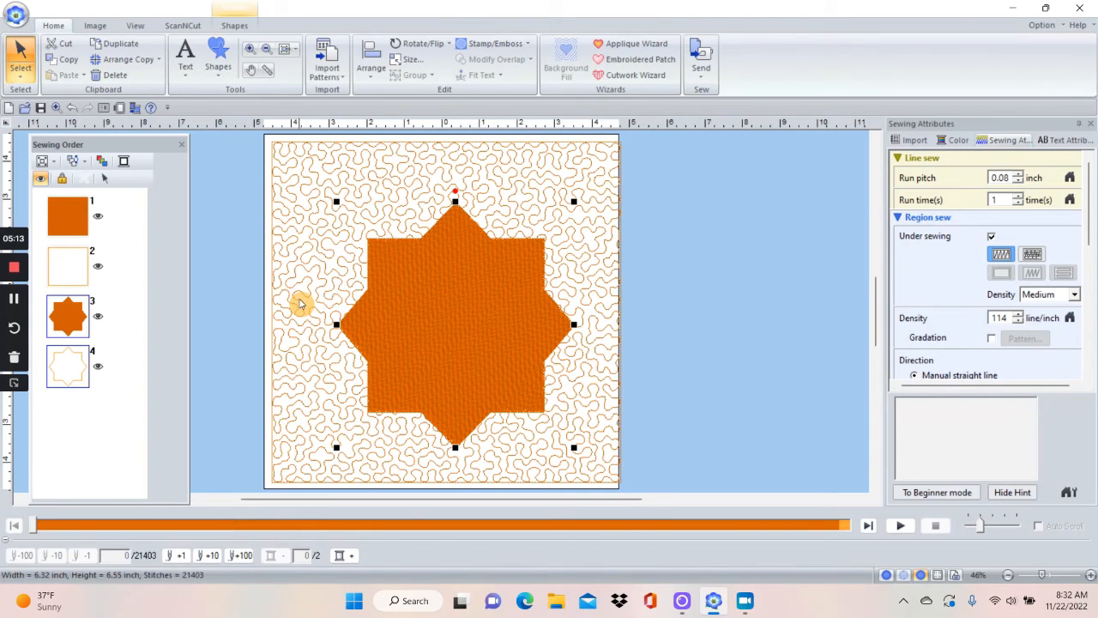
pyautogui.keyDown('ctrl'); pyautogui.click(300, 299); pyautogui.keyUp('ctrl')
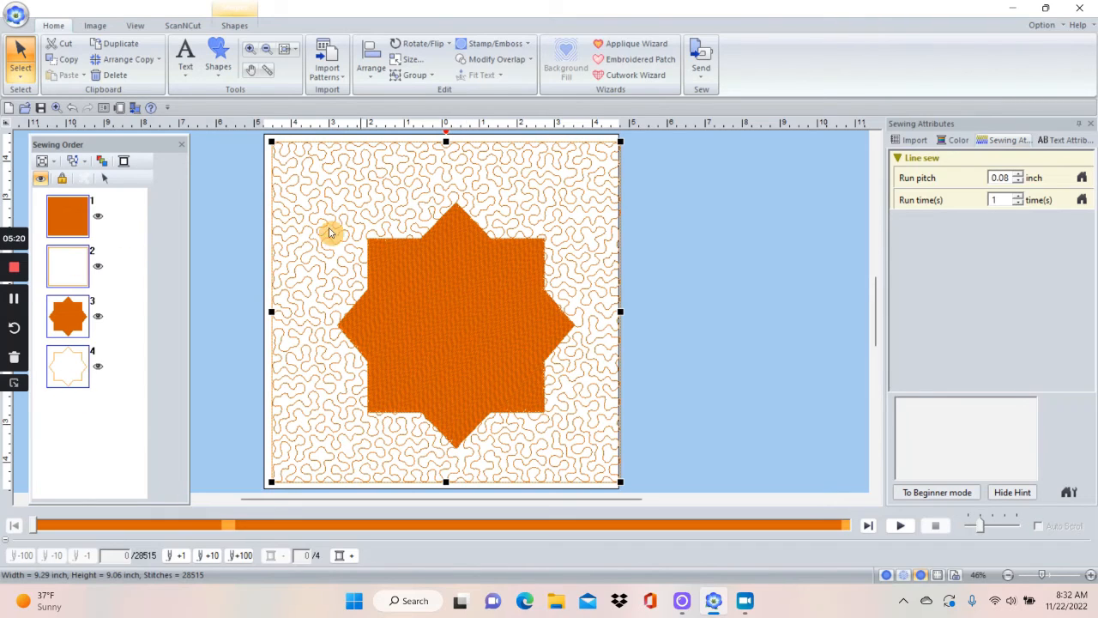
pyautogui.click(478, 60)
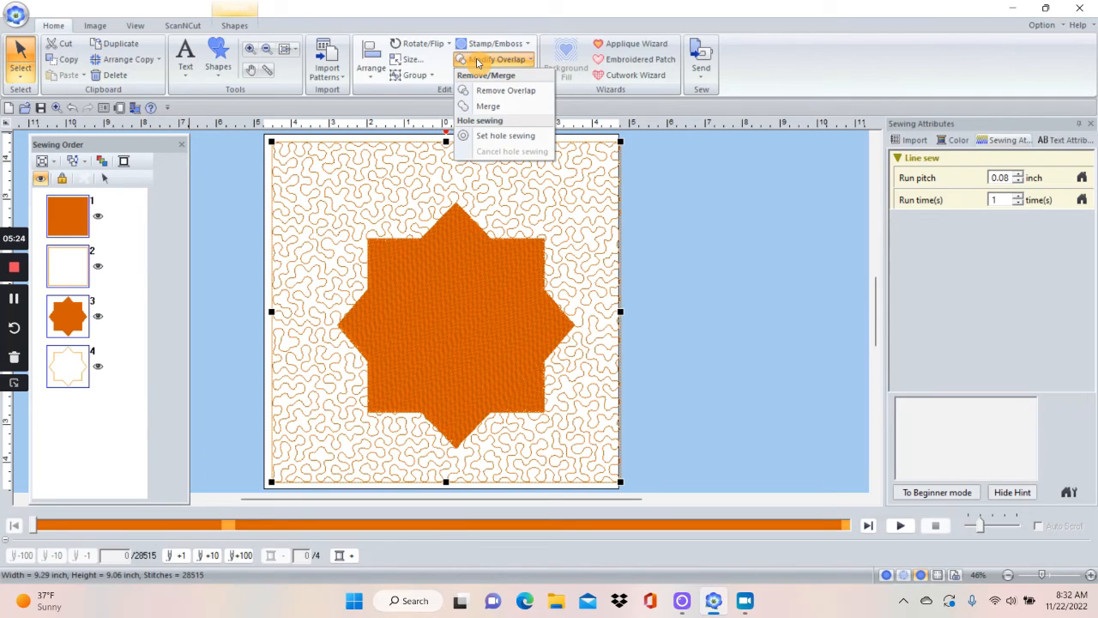
pyautogui.click(491, 92)
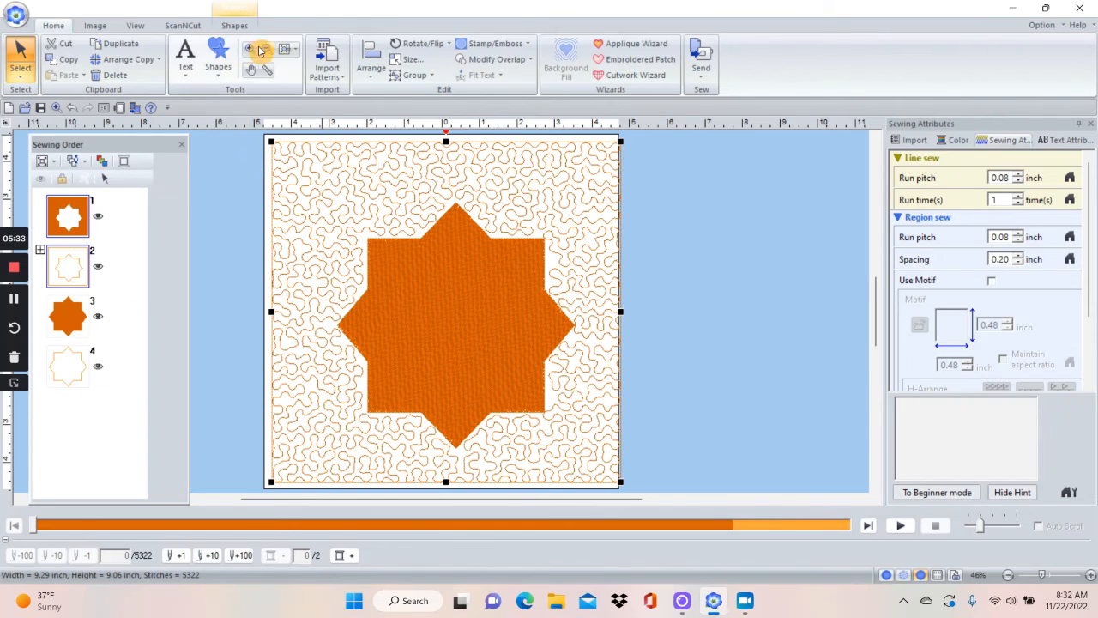
pyautogui.click(233, 25)
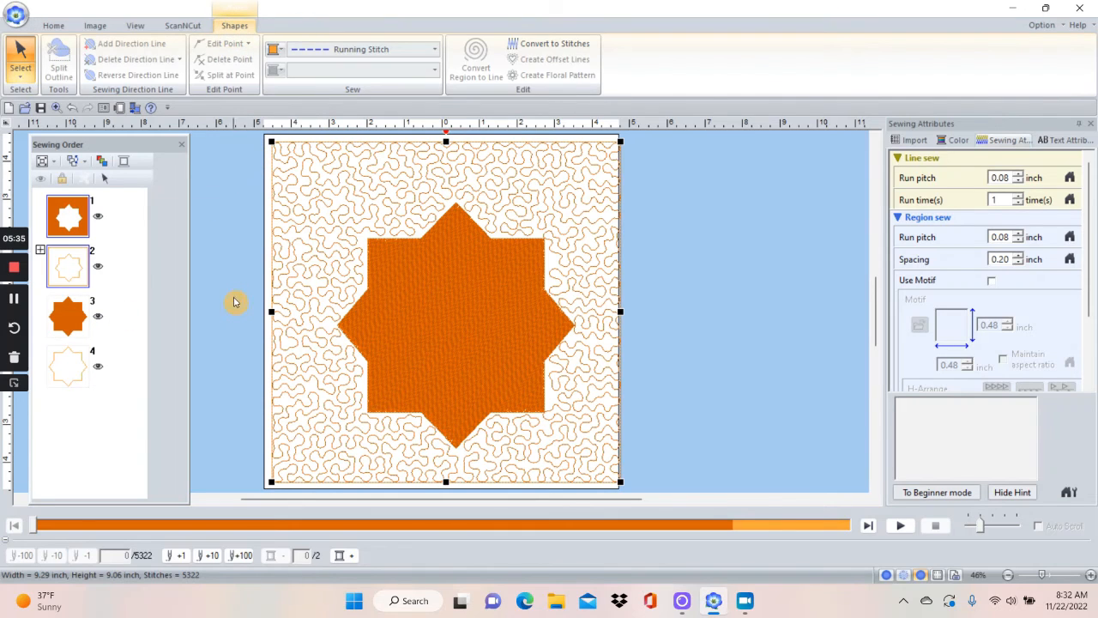
pyautogui.click(744, 303)
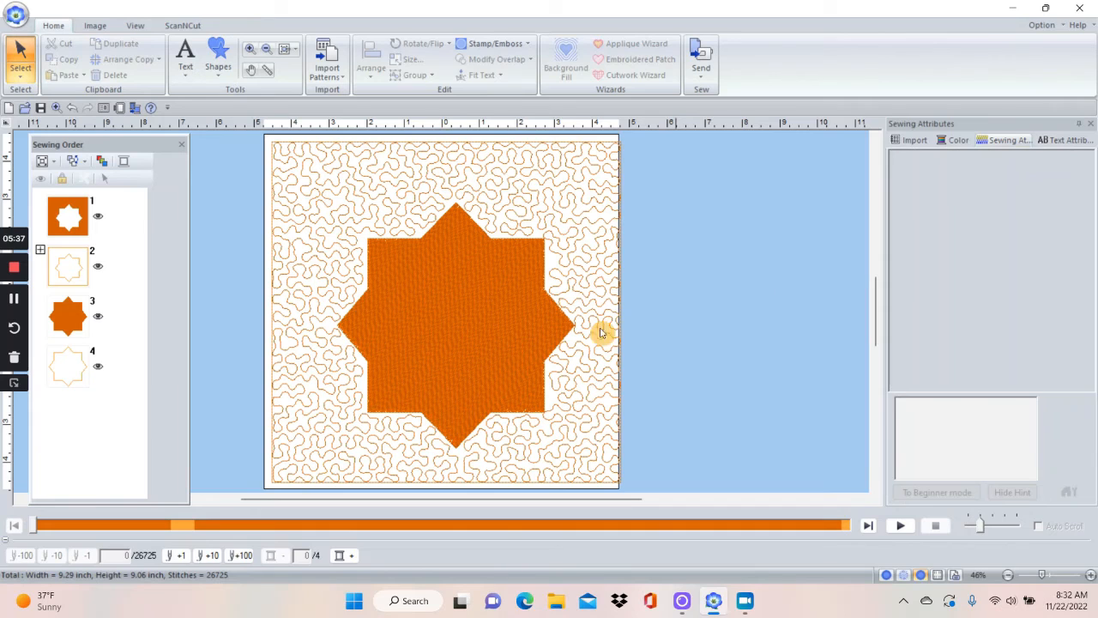
# Set the eight-pointed star's region sew type to Not Sewn, keeping its outline as Running Stitch.
pyautogui.click(485, 314)
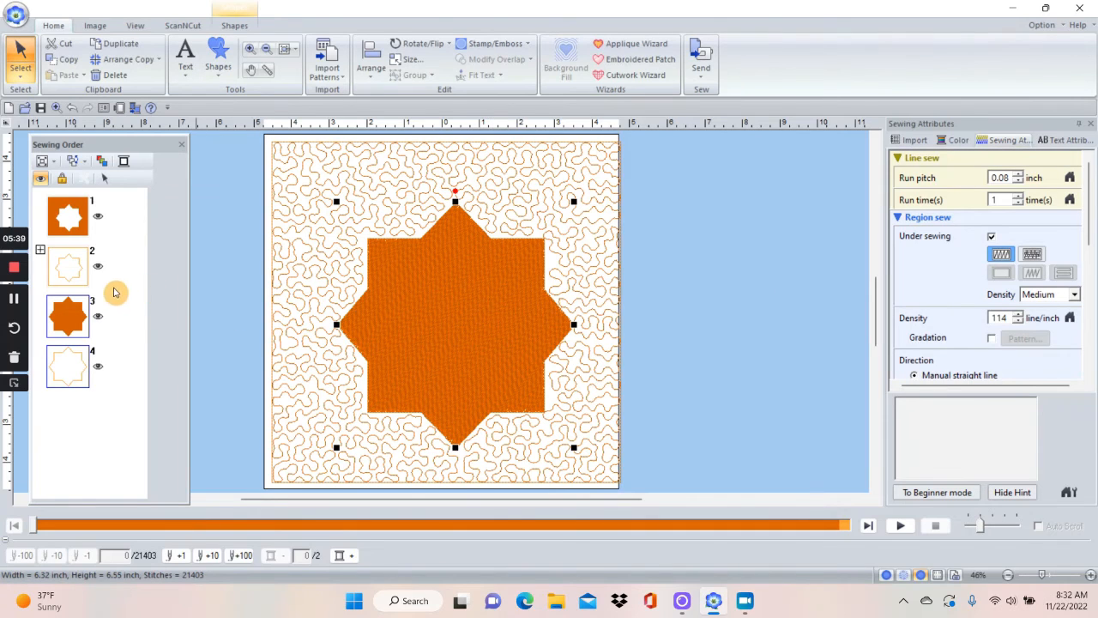
pyautogui.click(235, 25)
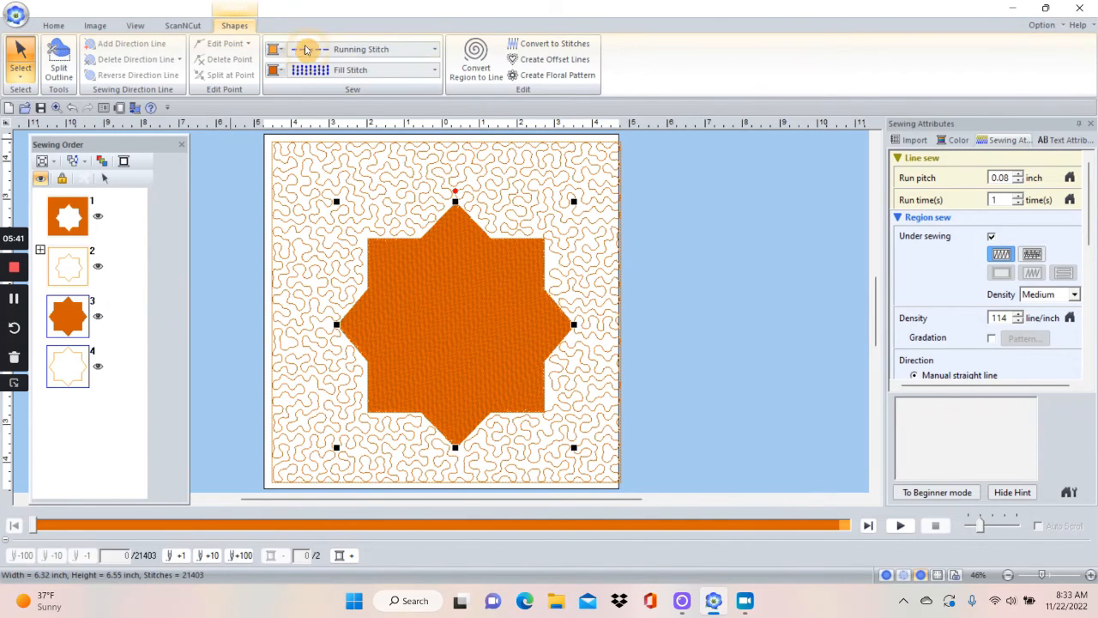
pyautogui.click(436, 70)
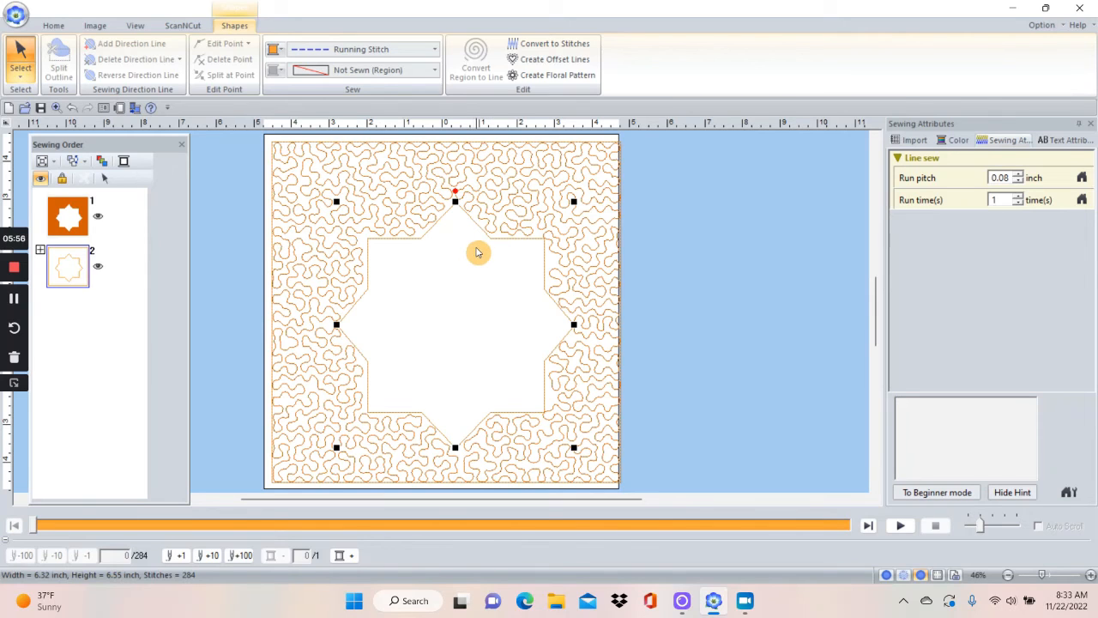
pyautogui.rightClick(478, 252)
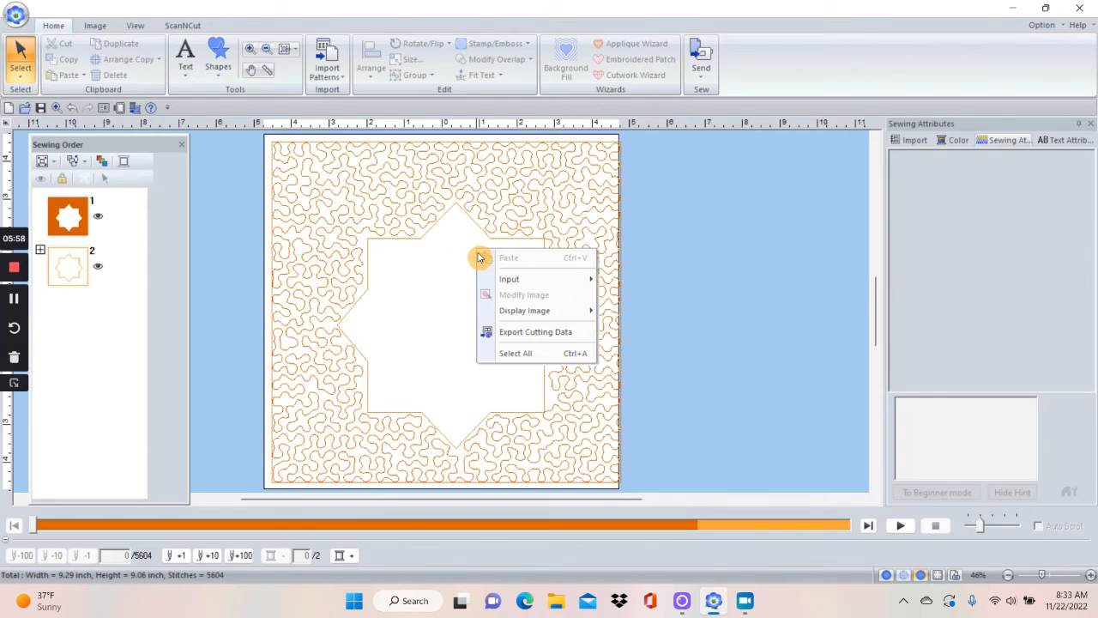
pyautogui.click(437, 272)
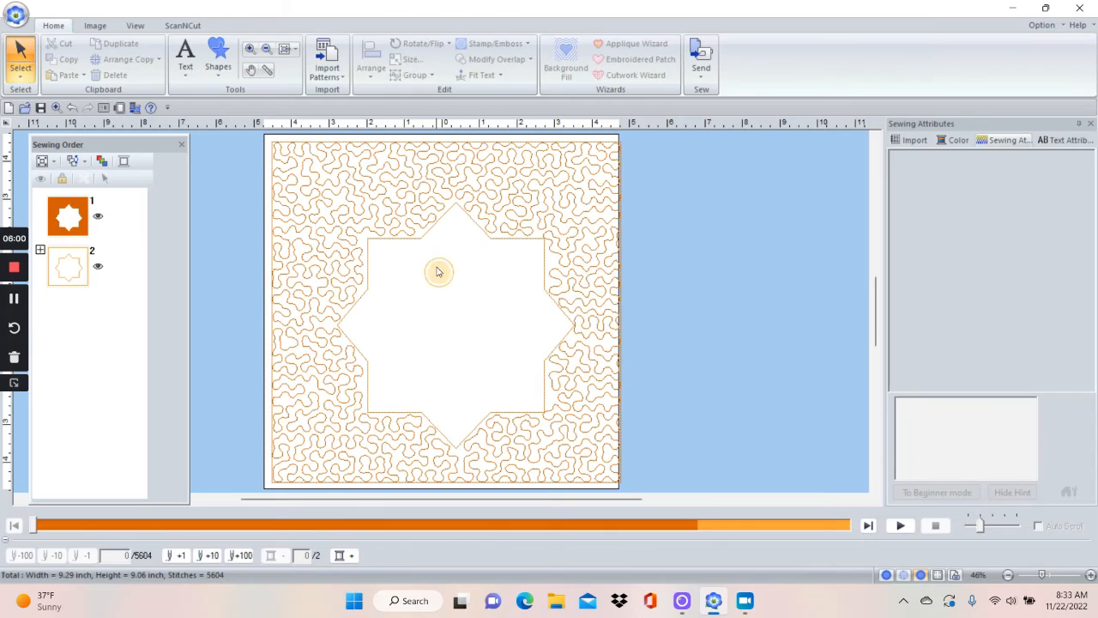
pyautogui.click(486, 237)
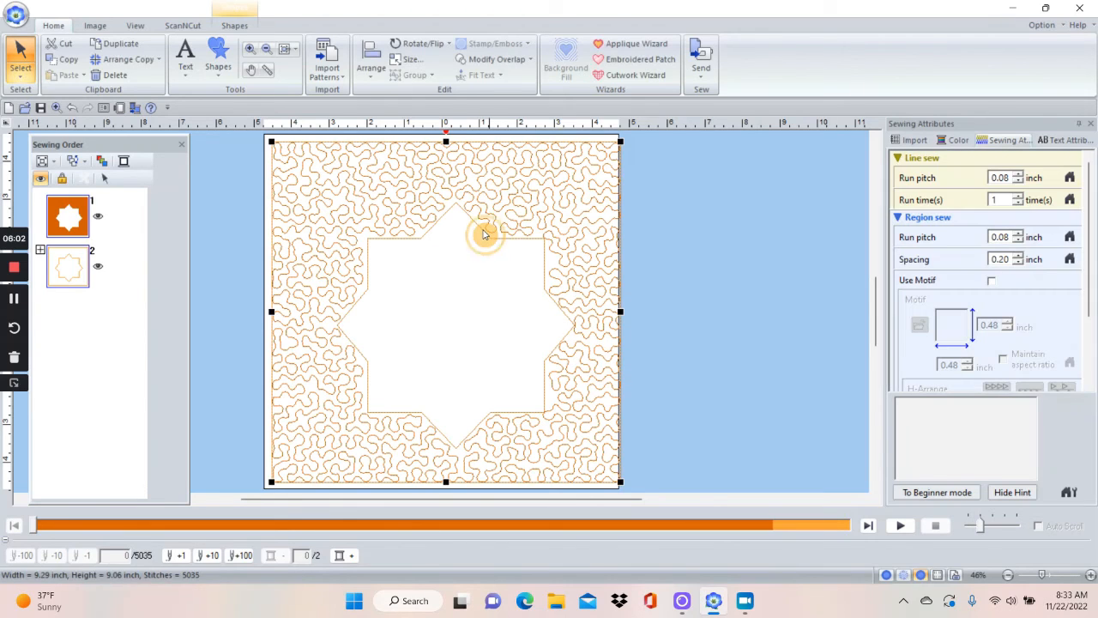
pyautogui.click(639, 231)
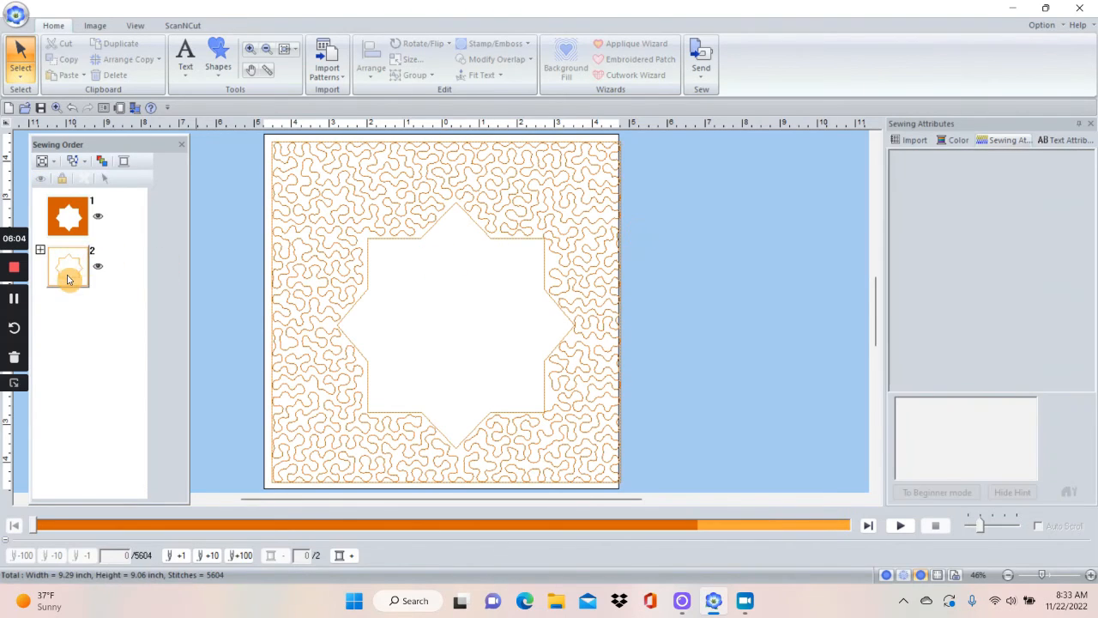
pyautogui.click(68, 272)
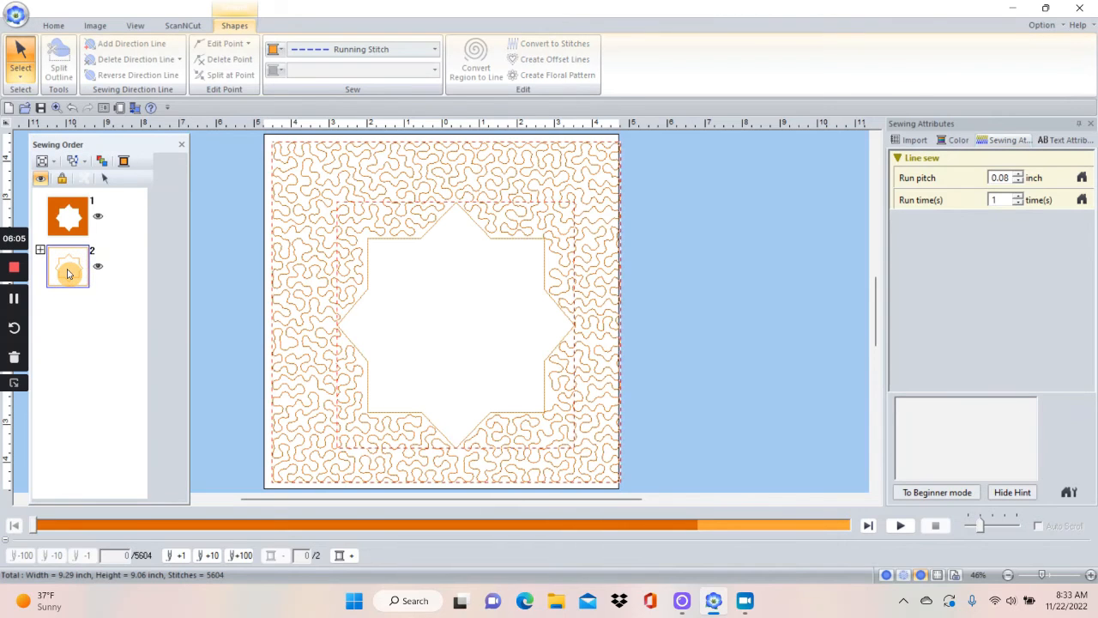
pyautogui.rightClick(68, 273)
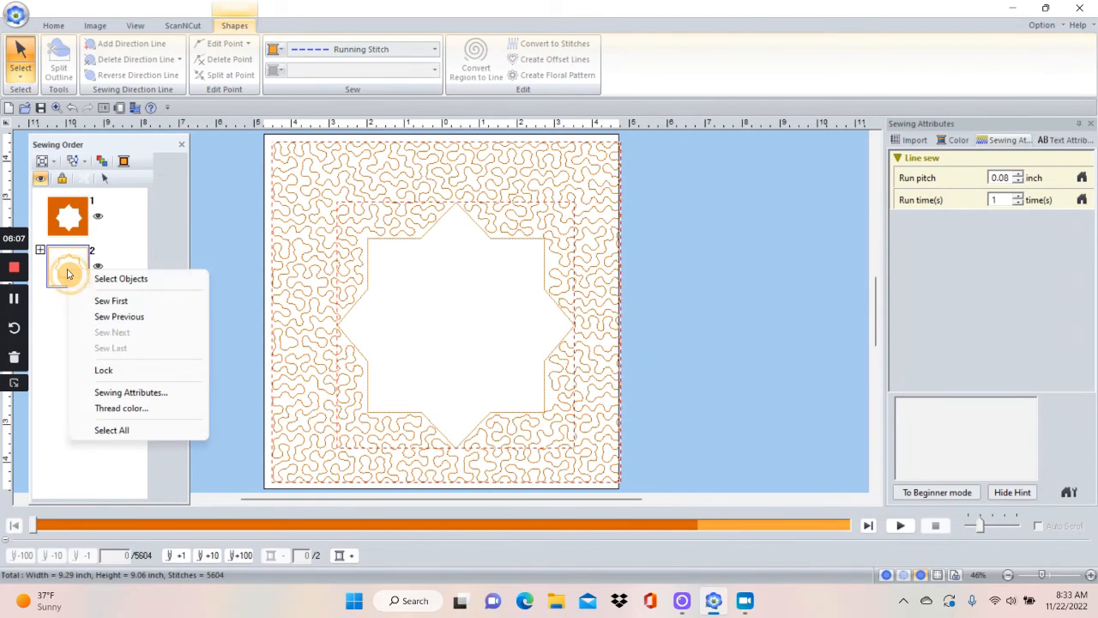
pyautogui.click(112, 279)
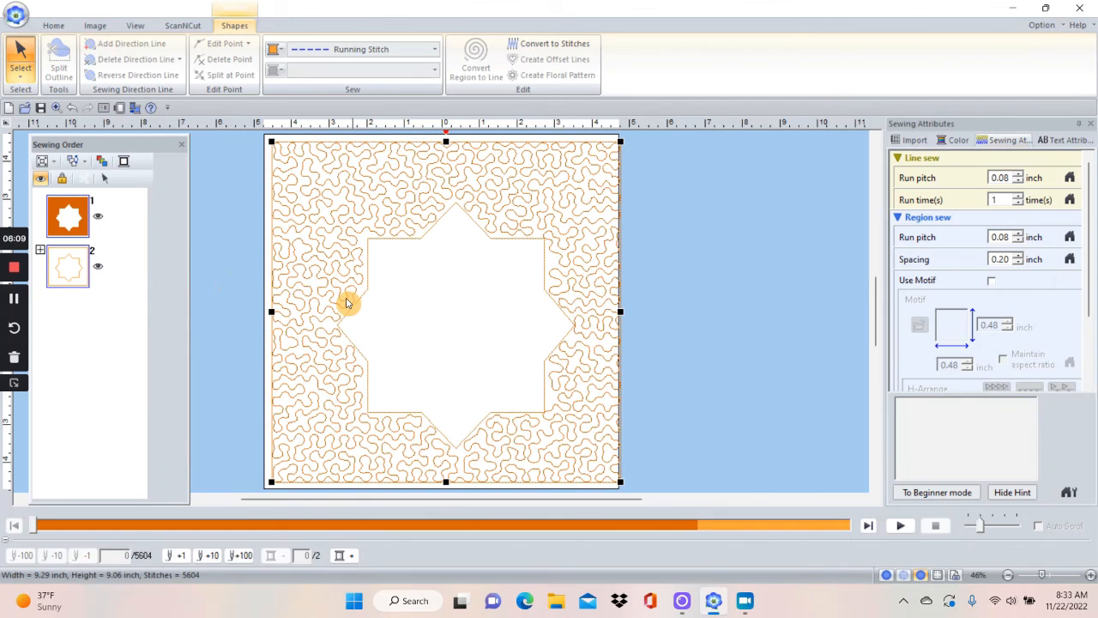
pyautogui.click(216, 283)
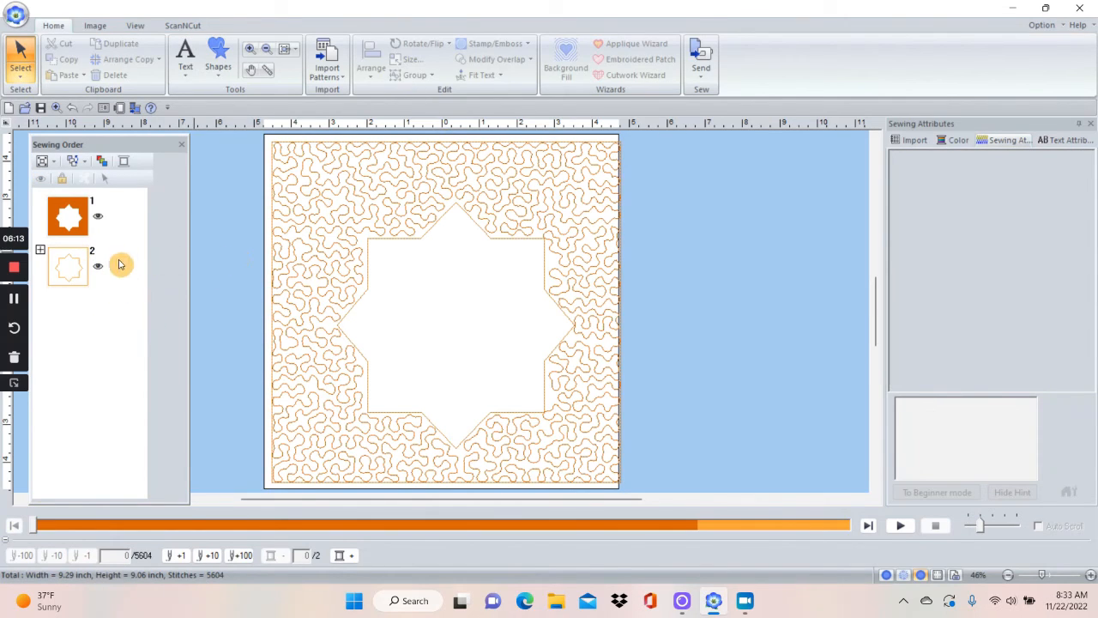
# Expand the outline group in the sewing order, duplicate star outline 2-3, and place the copy over the original.
pyautogui.click(40, 252)
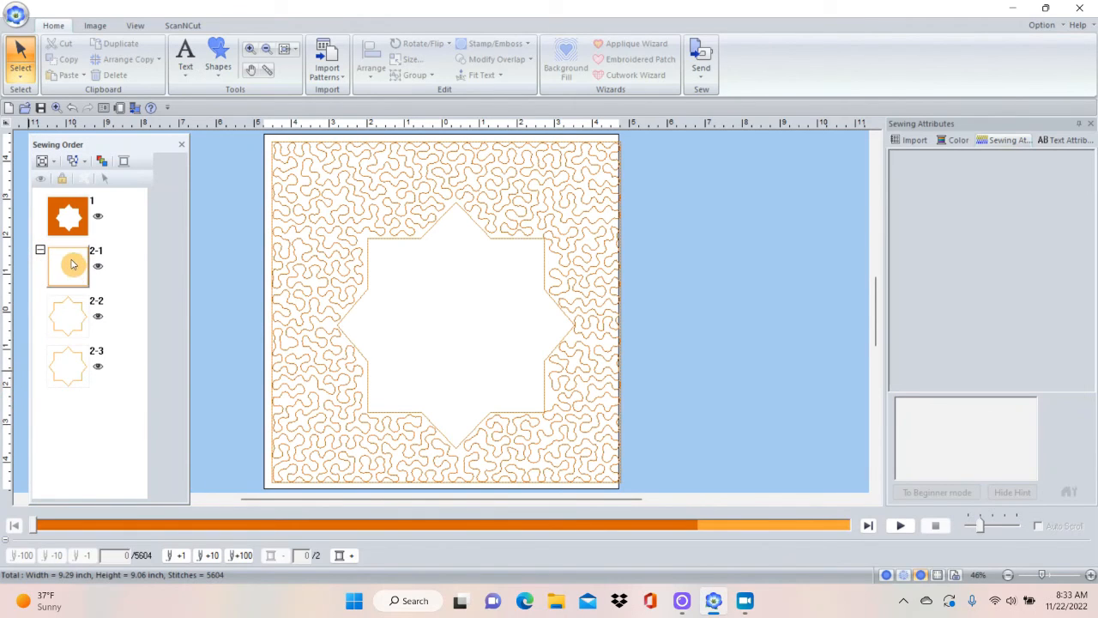
pyautogui.click(80, 366)
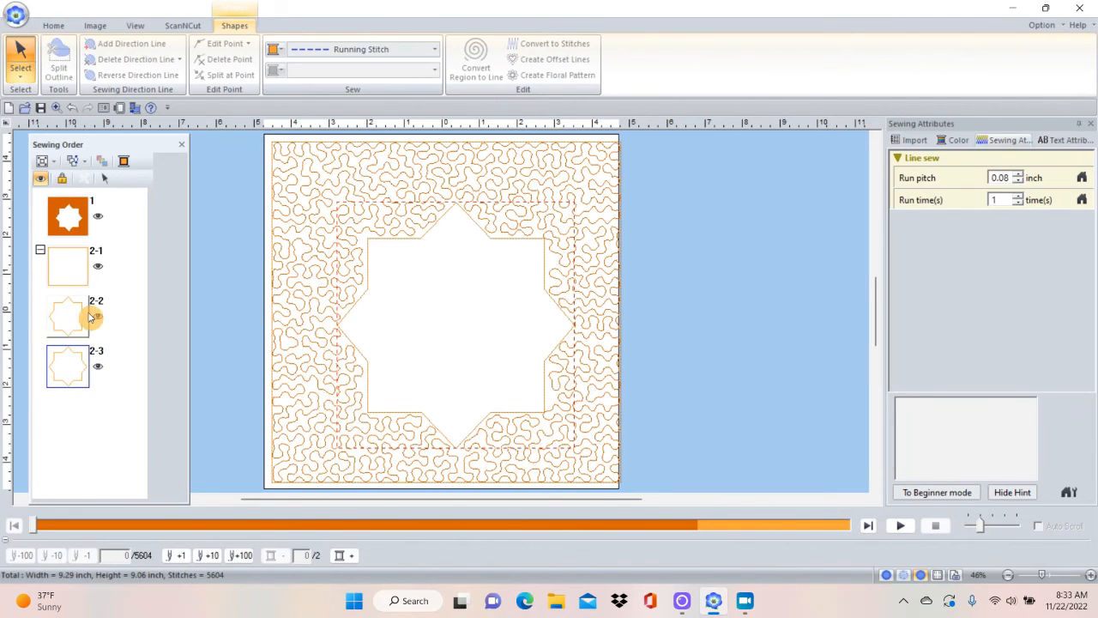
pyautogui.rightClick(90, 359)
pyautogui.click(108, 366)
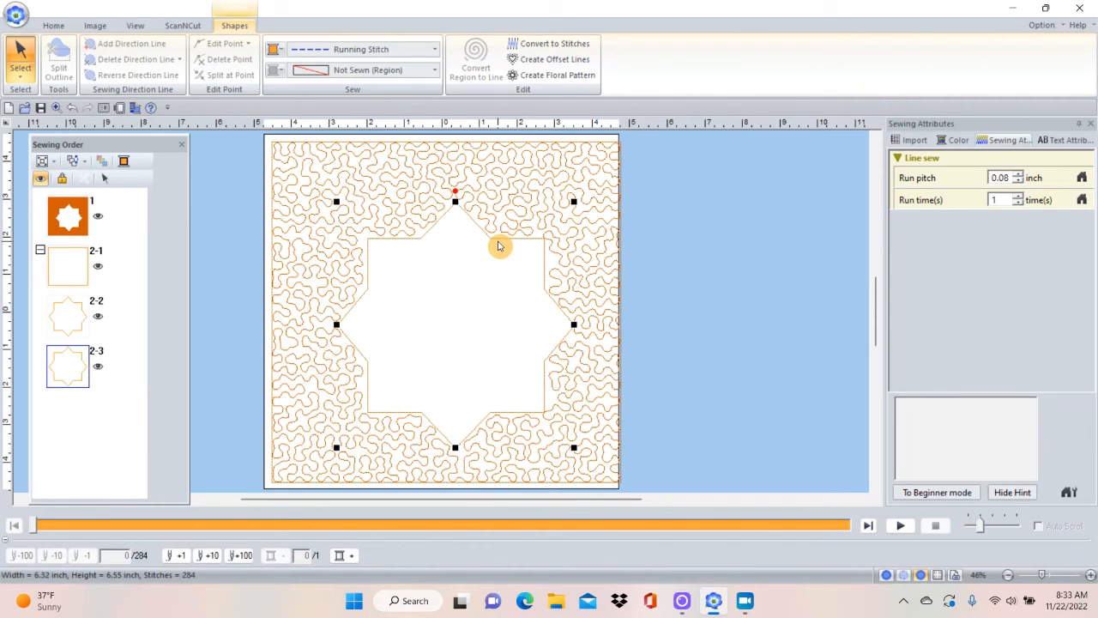
pyautogui.hotkey('ctrl', 'd')
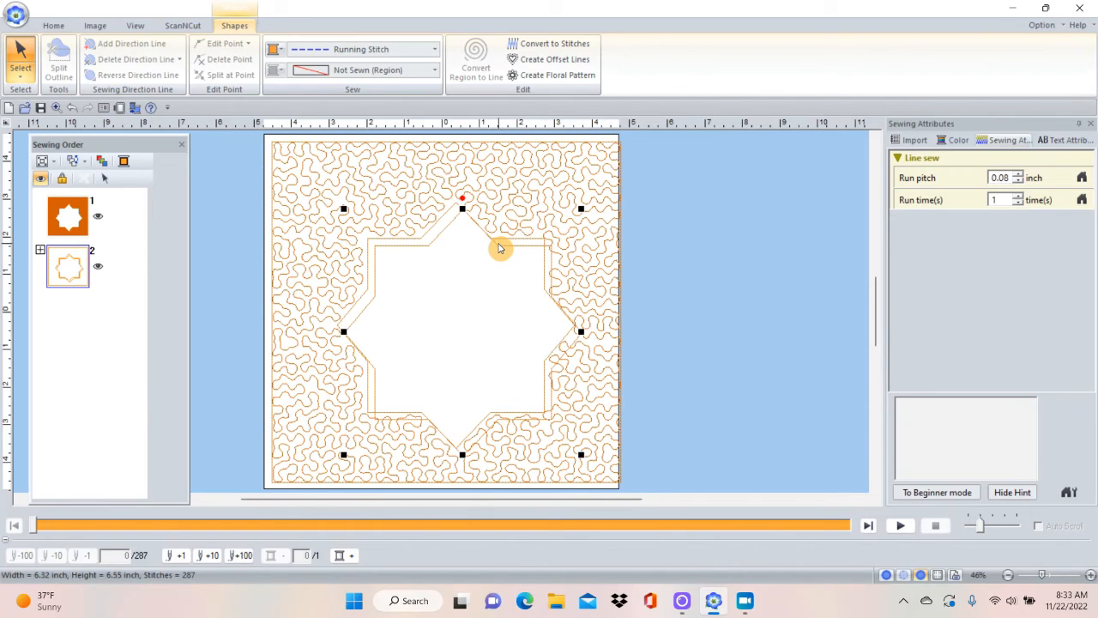
pyautogui.moveTo(498, 245)
pyautogui.mouseDown()
pyautogui.moveTo(487, 238)
pyautogui.moveTo(497, 243)
pyautogui.mouseUp()
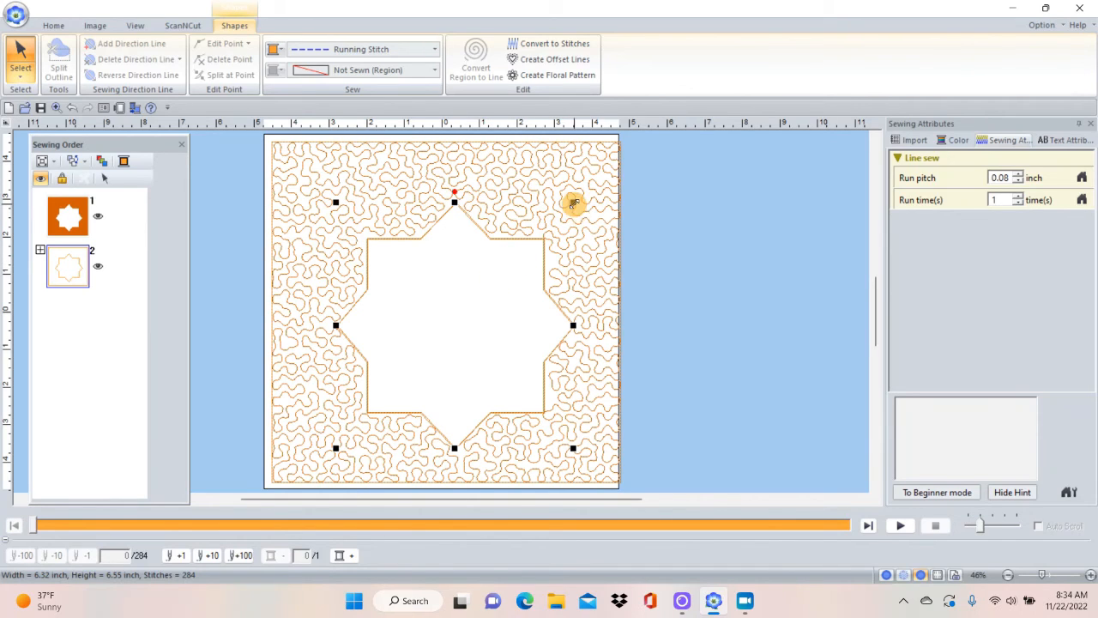
# Try shrinking the duplicated star outline from its corner to about 4.41 by 4.56 and 5.32 by 5.51 inches, undoing each resize.
pyautogui.moveTo(573, 203); pyautogui.dragTo(502, 276)
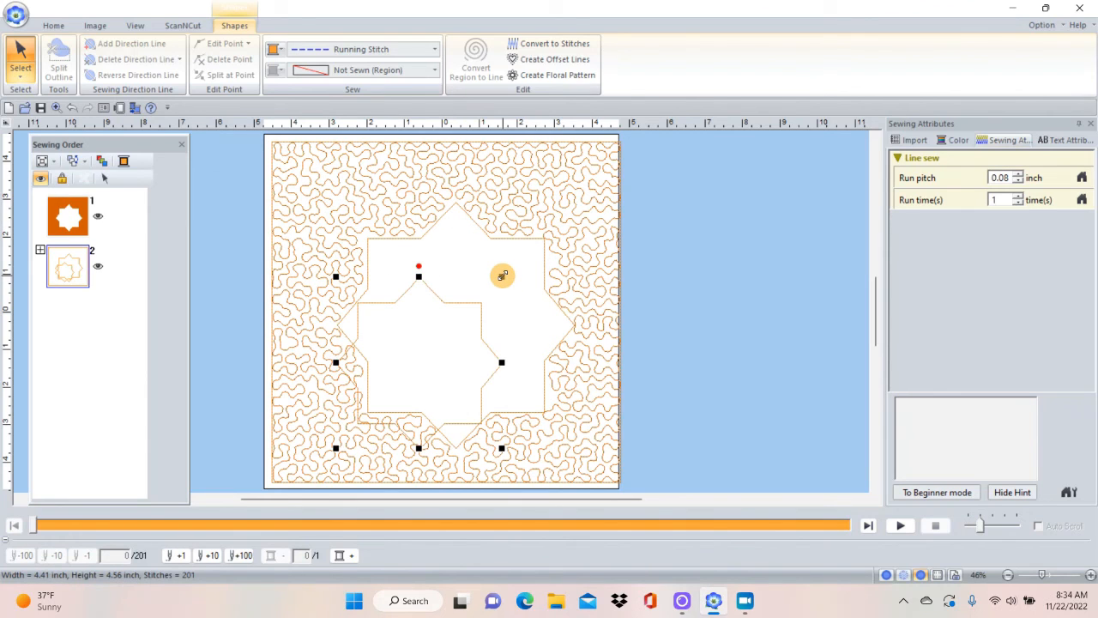
pyautogui.click(71, 108)
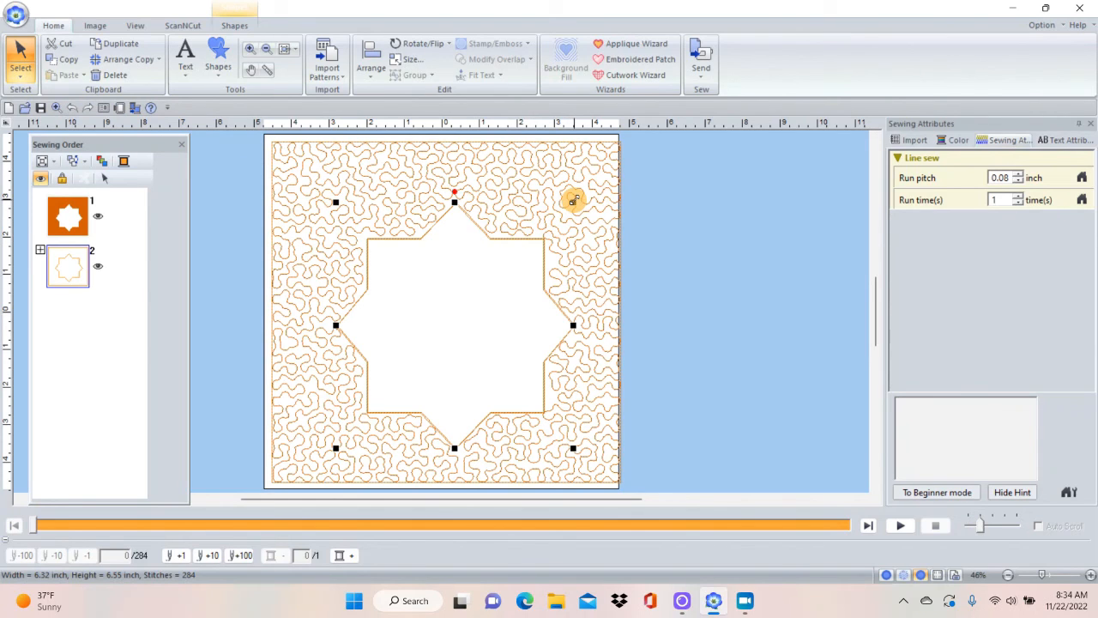
pyautogui.moveTo(573, 200); pyautogui.dragTo(537, 238)
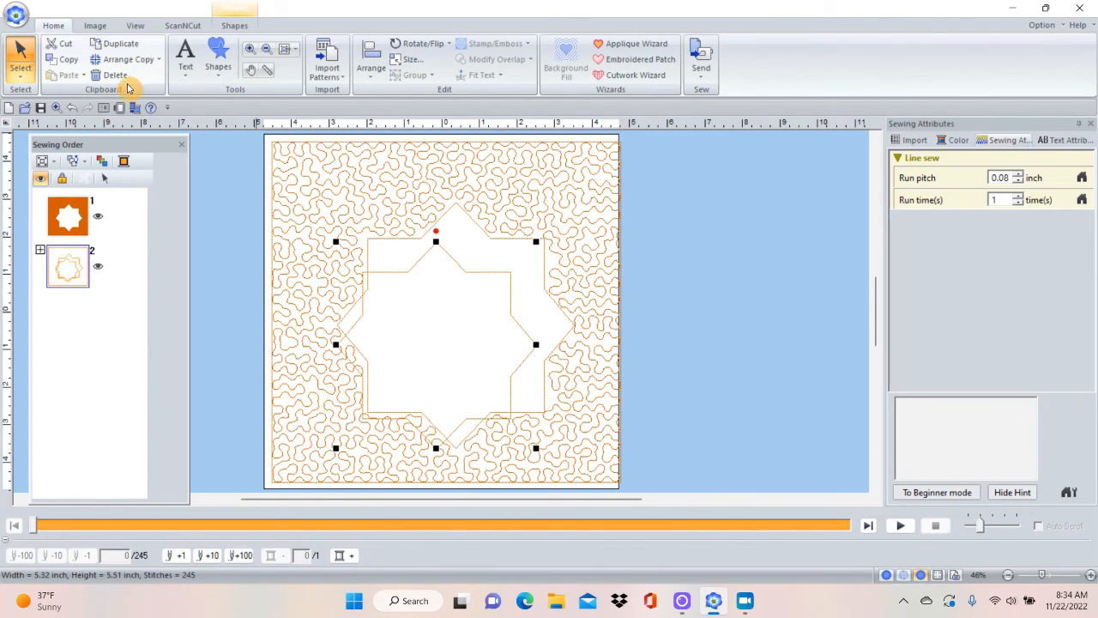
pyautogui.click(70, 108)
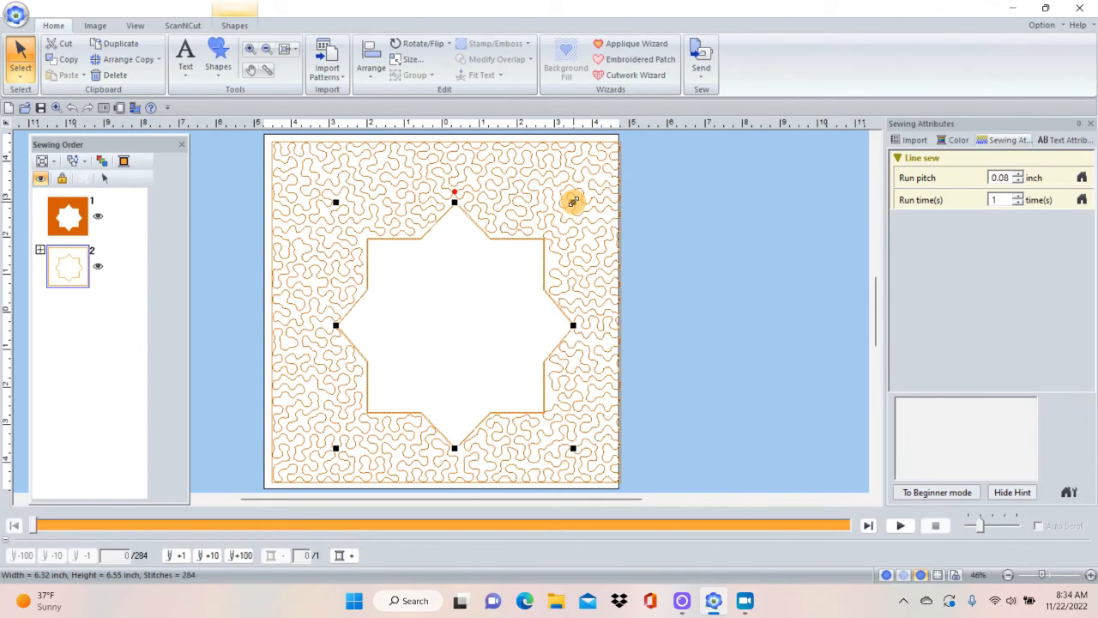
pyautogui.click(573, 200)
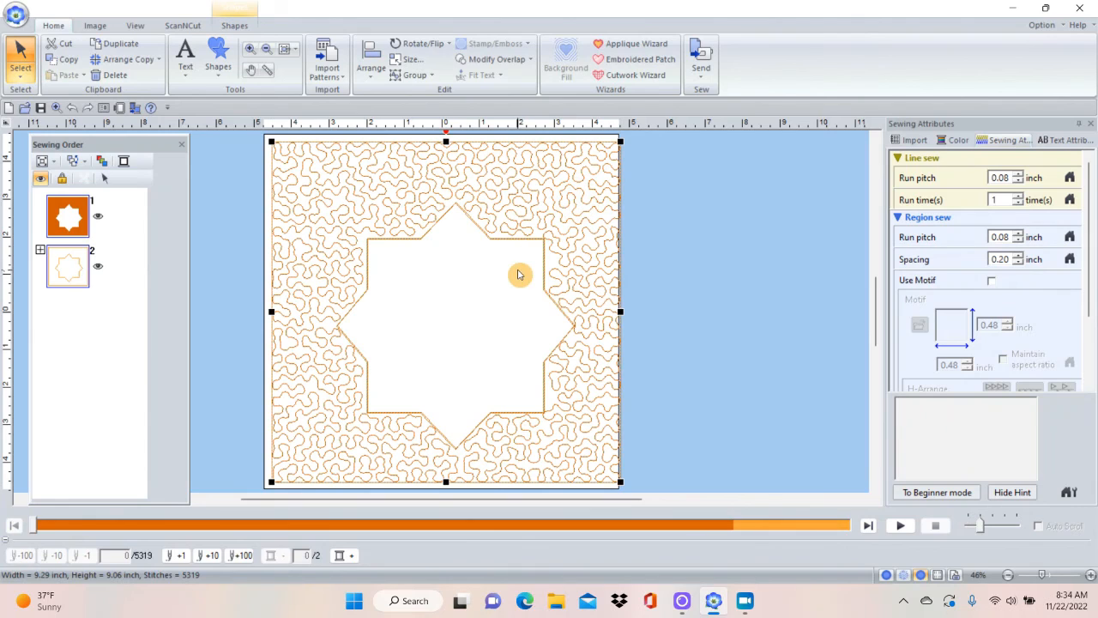
pyautogui.click(661, 263)
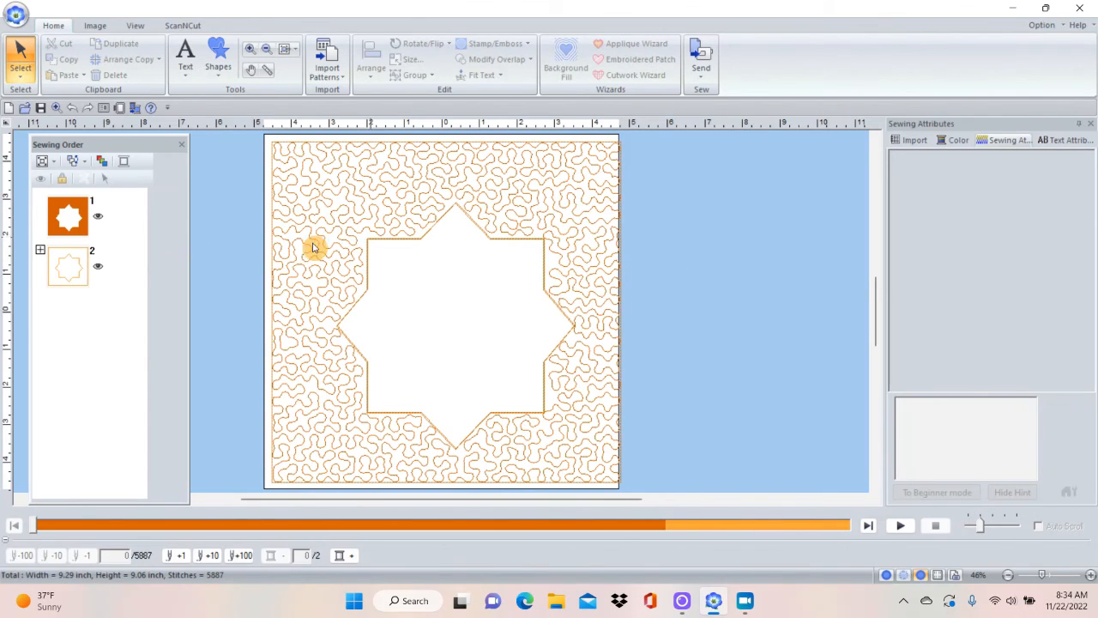
# Select the duplicated star outline 2-4 and shrink it about its centre to about 3.43 by 3.56 inches.
pyautogui.click(38, 248)
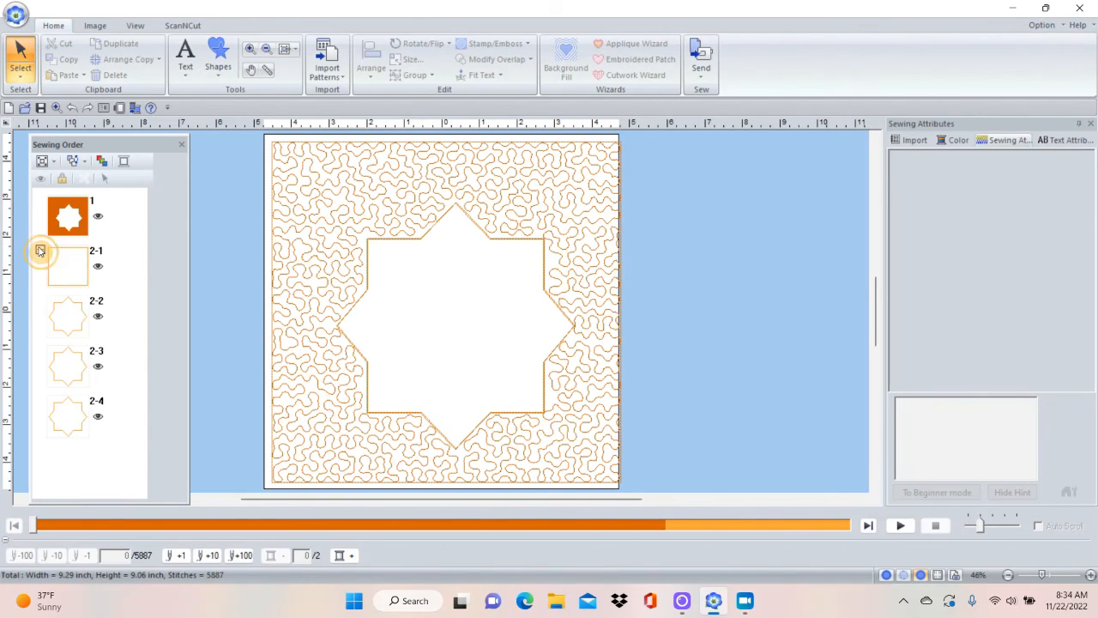
pyautogui.click(67, 421)
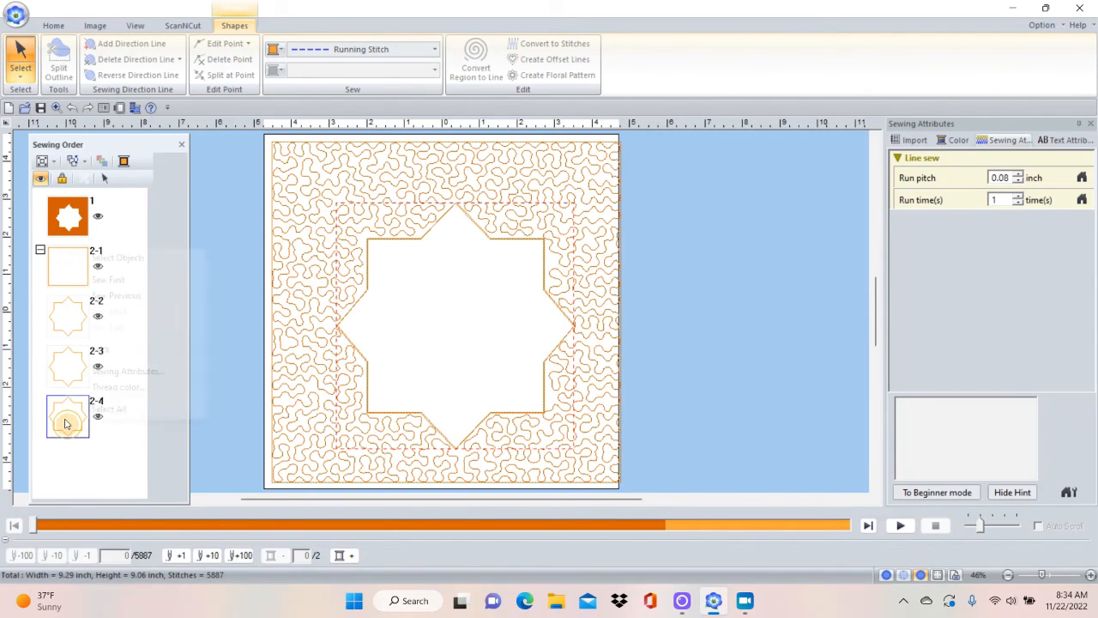
pyautogui.rightClick(67, 420)
pyautogui.click(96, 257)
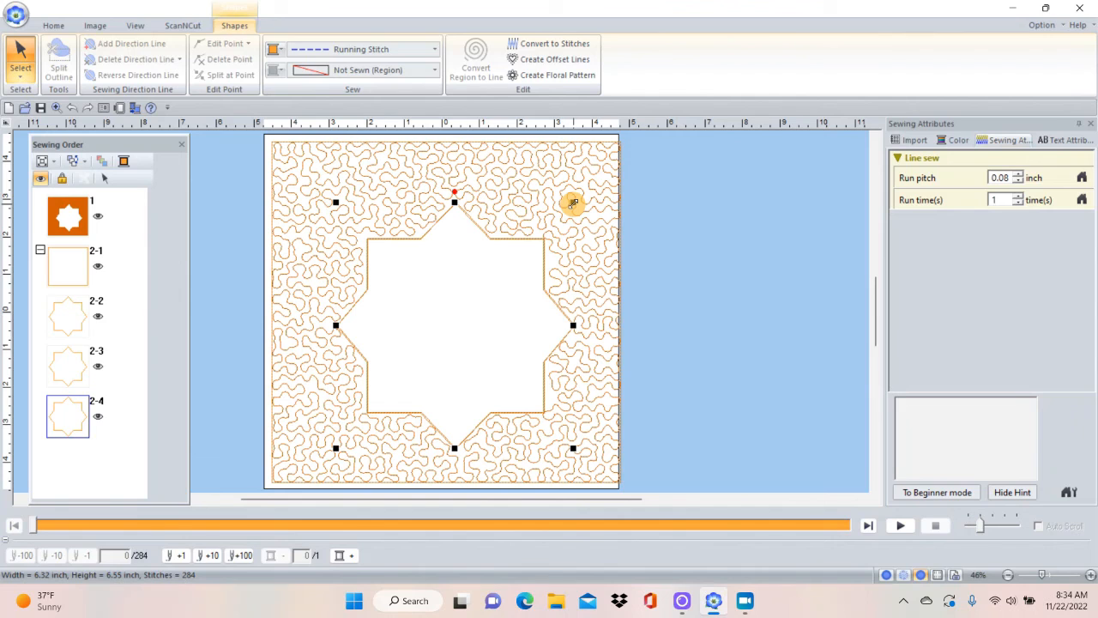
pyautogui.moveTo(573, 203); pyautogui.dragTo(524, 260)
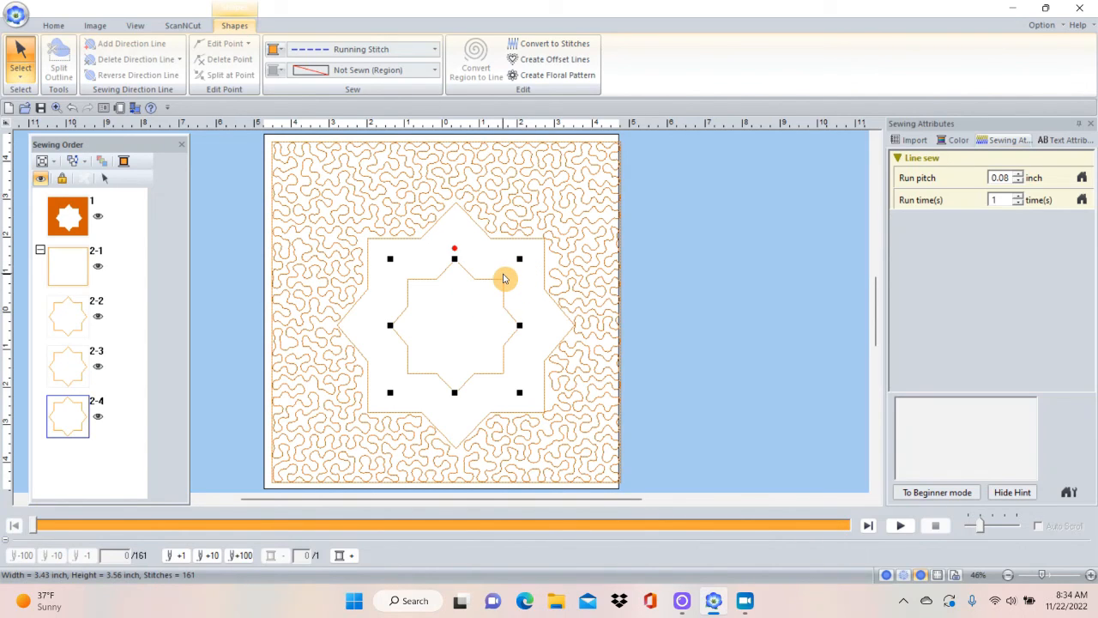
# Try duplicating the smaller inner star outline and undo the duplication.
pyautogui.hotkey('ctrl', 'd')
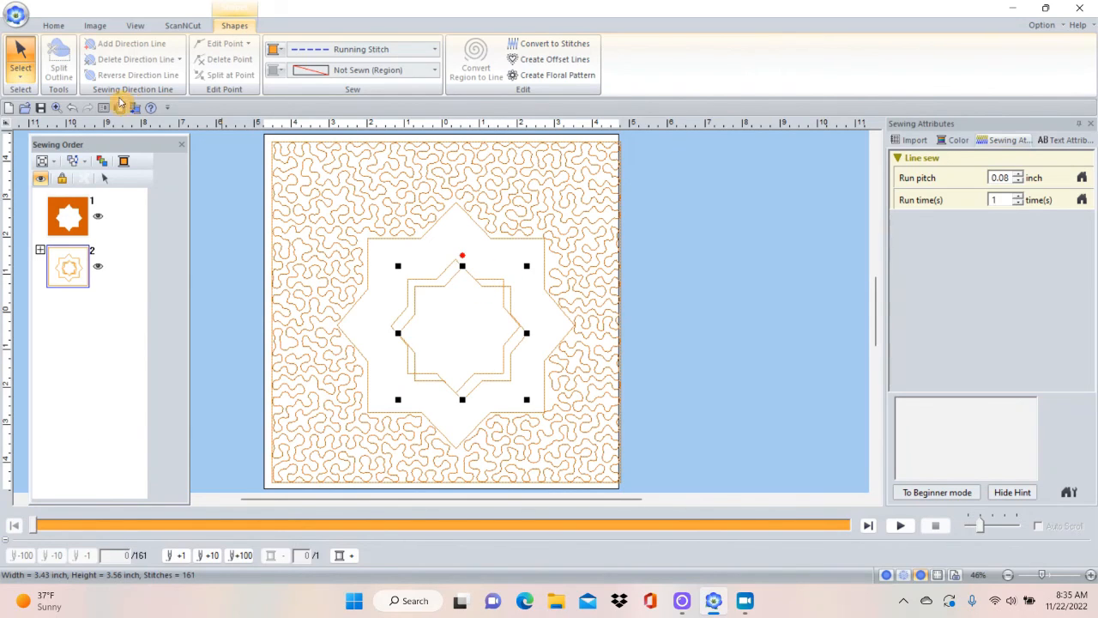
pyautogui.click(73, 107)
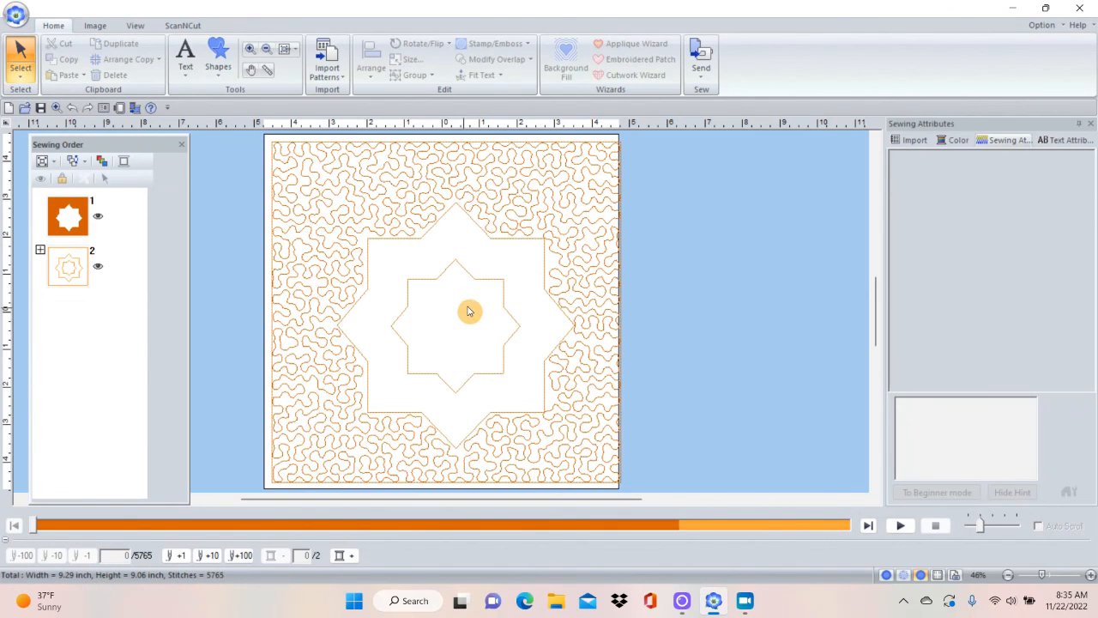
pyautogui.click(491, 287)
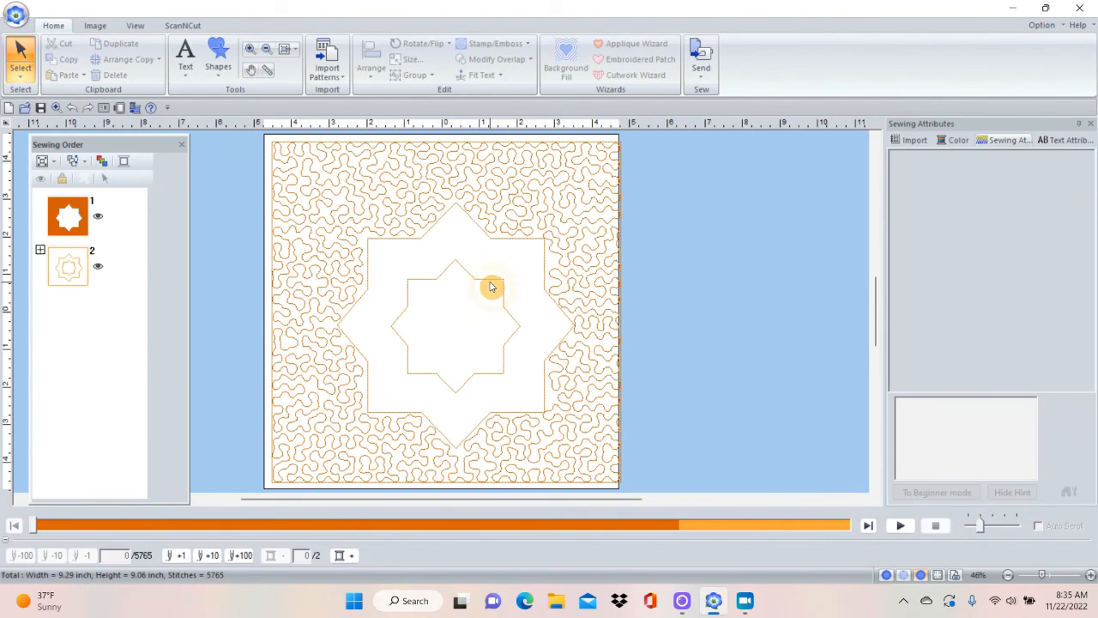
# Copy the inner star outline and paste the copy in place inside the star opening.
pyautogui.click(492, 284)
pyautogui.click(492, 287)
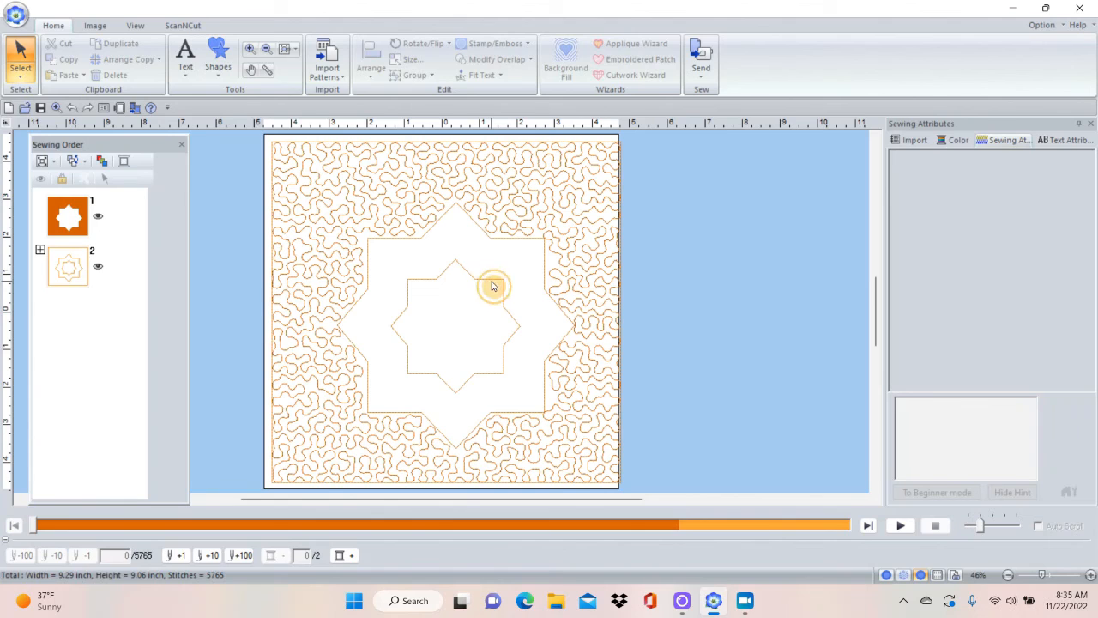
pyautogui.click(493, 280)
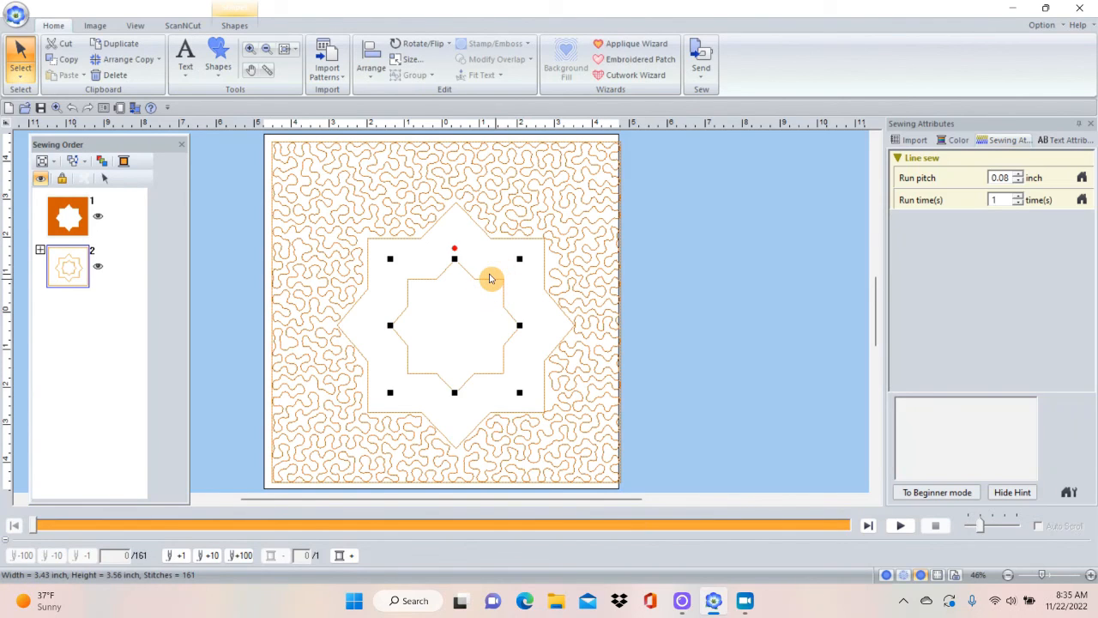
pyautogui.rightClick(490, 277)
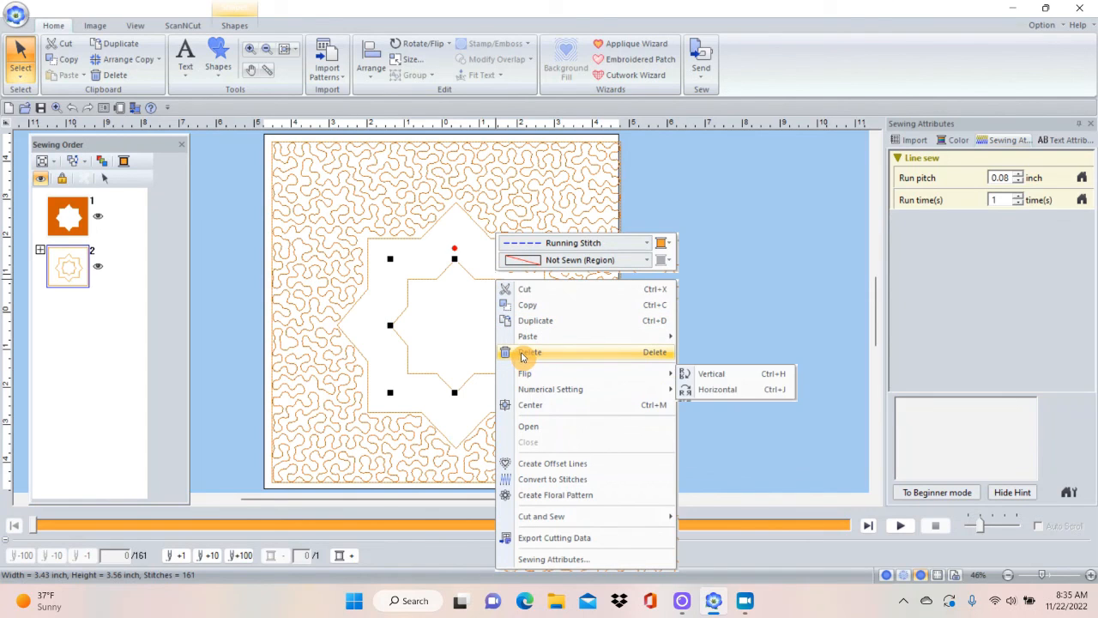
pyautogui.click(529, 307)
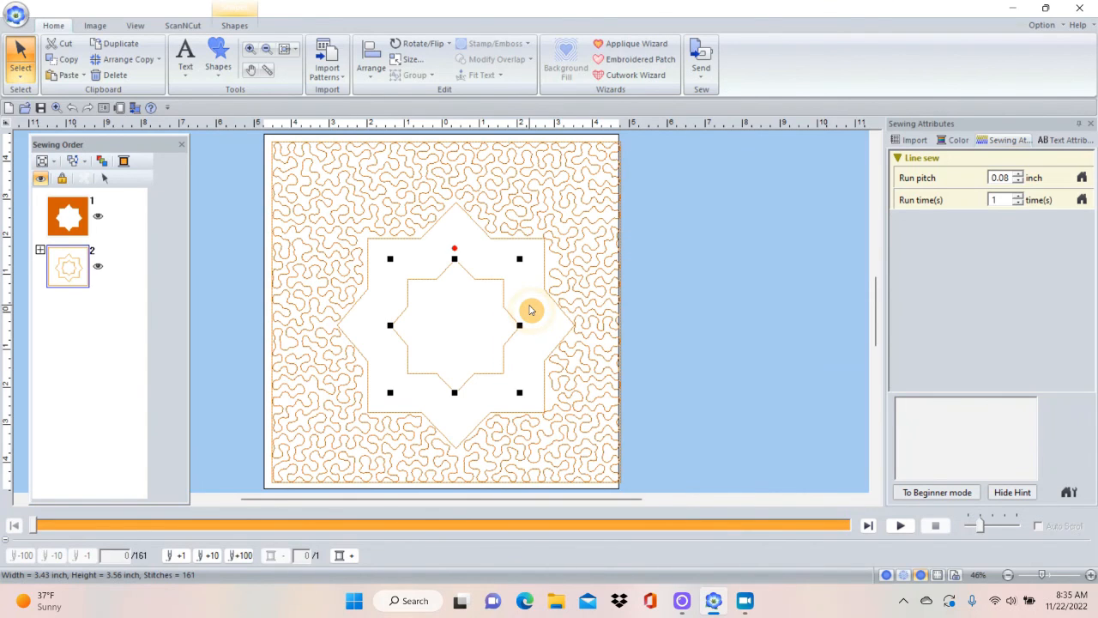
pyautogui.click(675, 303)
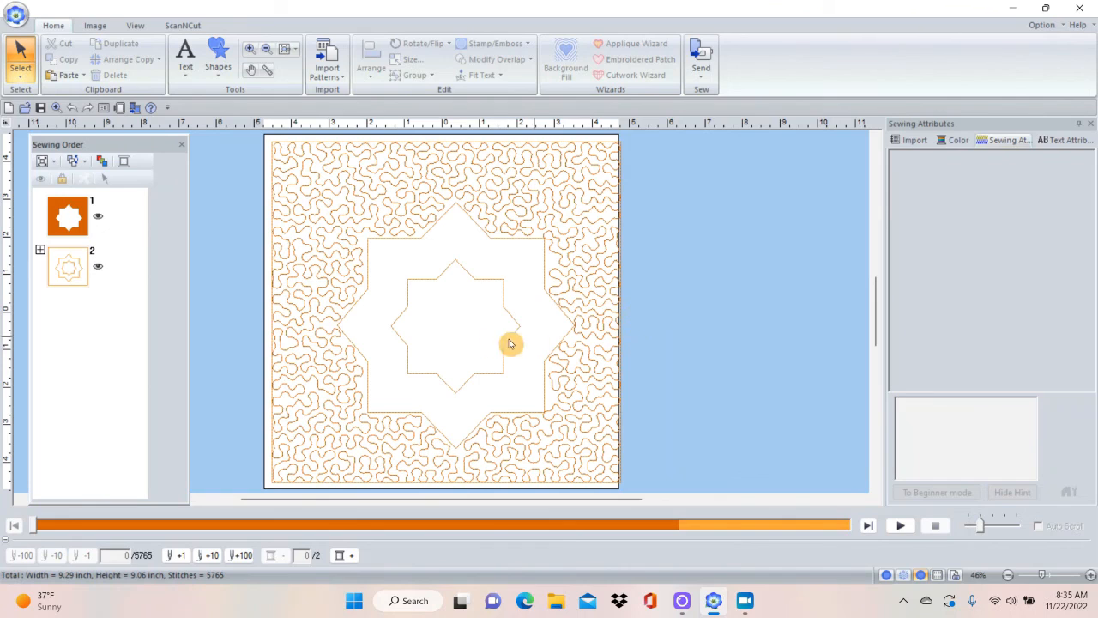
pyautogui.rightClick(469, 329)
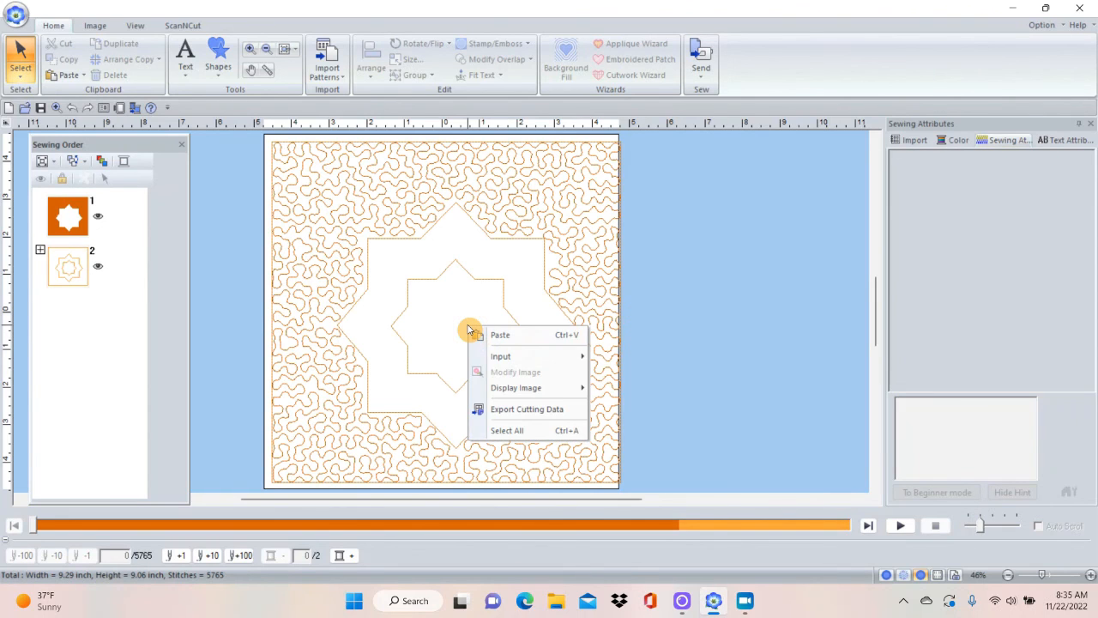
pyautogui.click(498, 335)
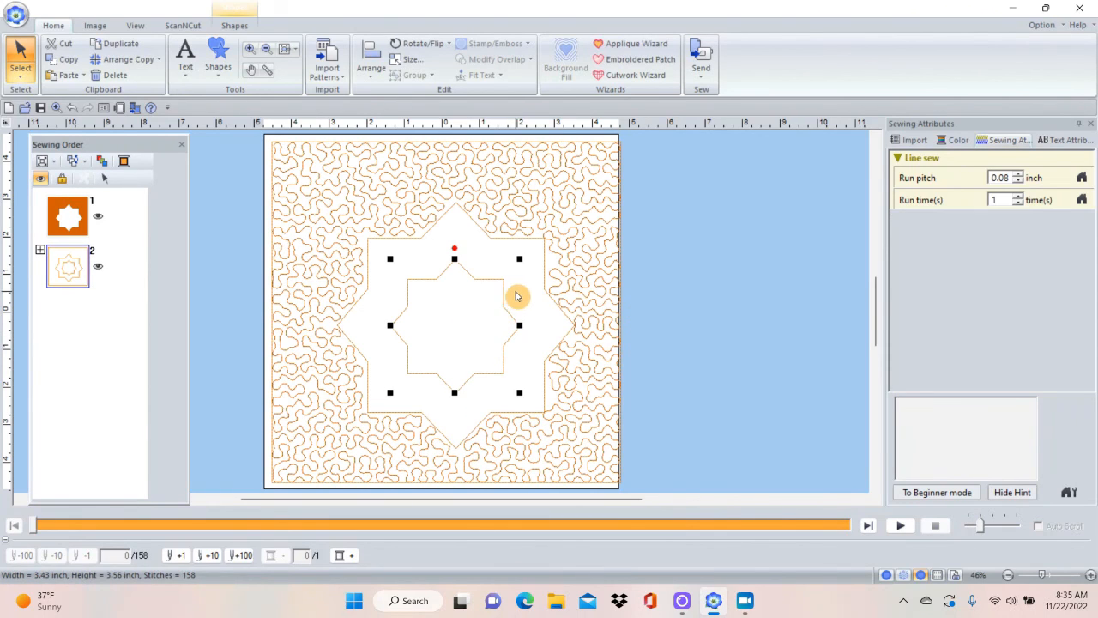
# Expand the outline group in the sewing order, select the objects of star outline 2-5, and shrink it about its centre to about 1.92 by 1.99 inches.
pyautogui.click(39, 250)
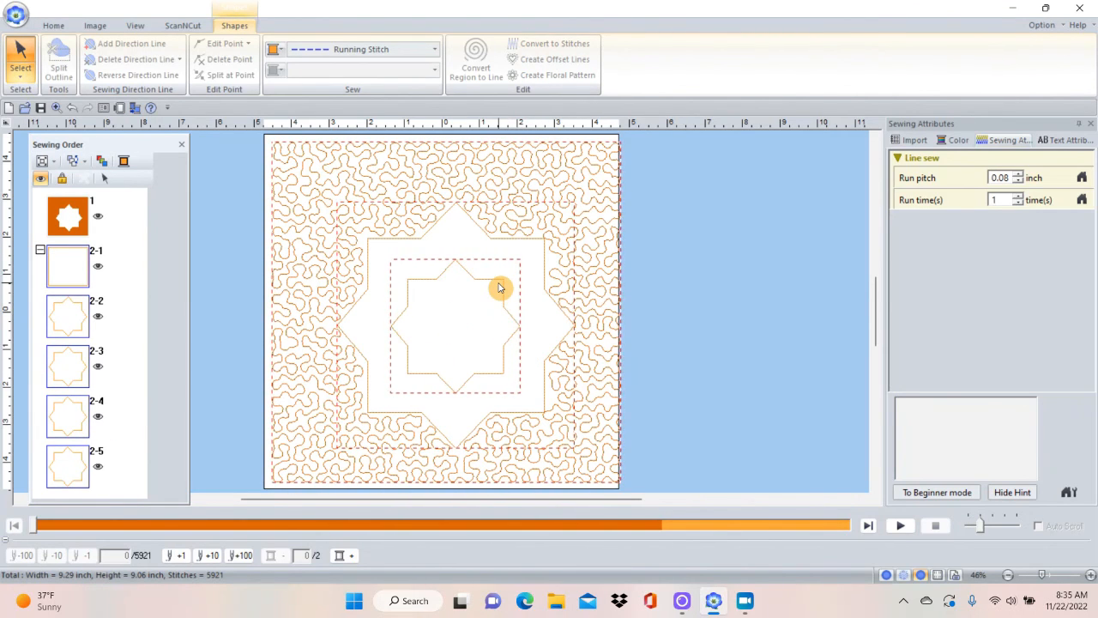
pyautogui.click(214, 369)
pyautogui.click(77, 462)
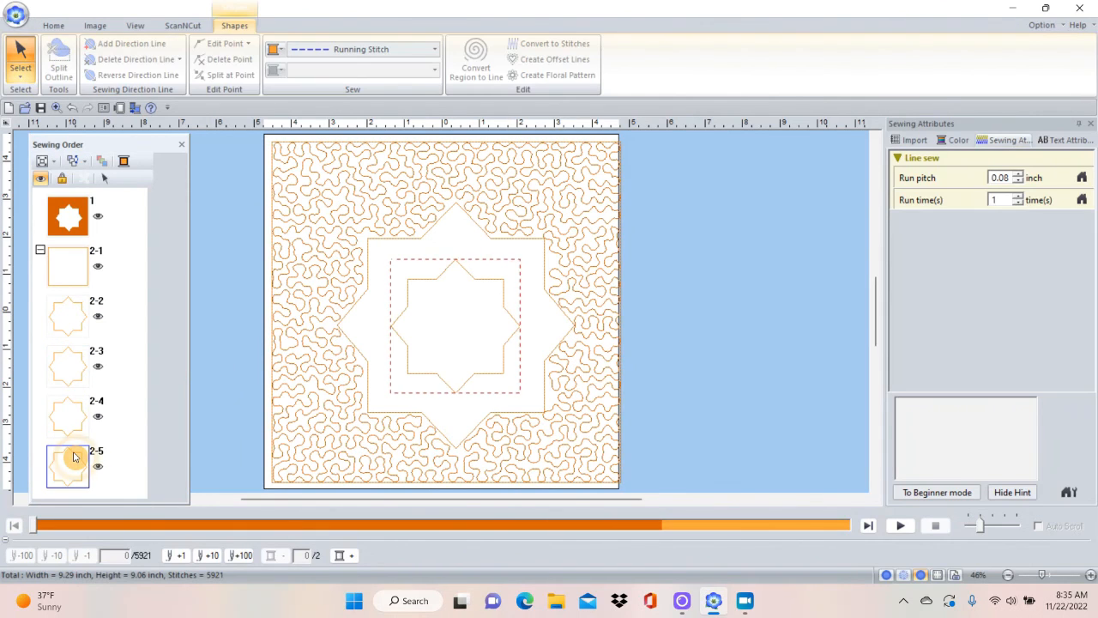
pyautogui.rightClick(74, 457)
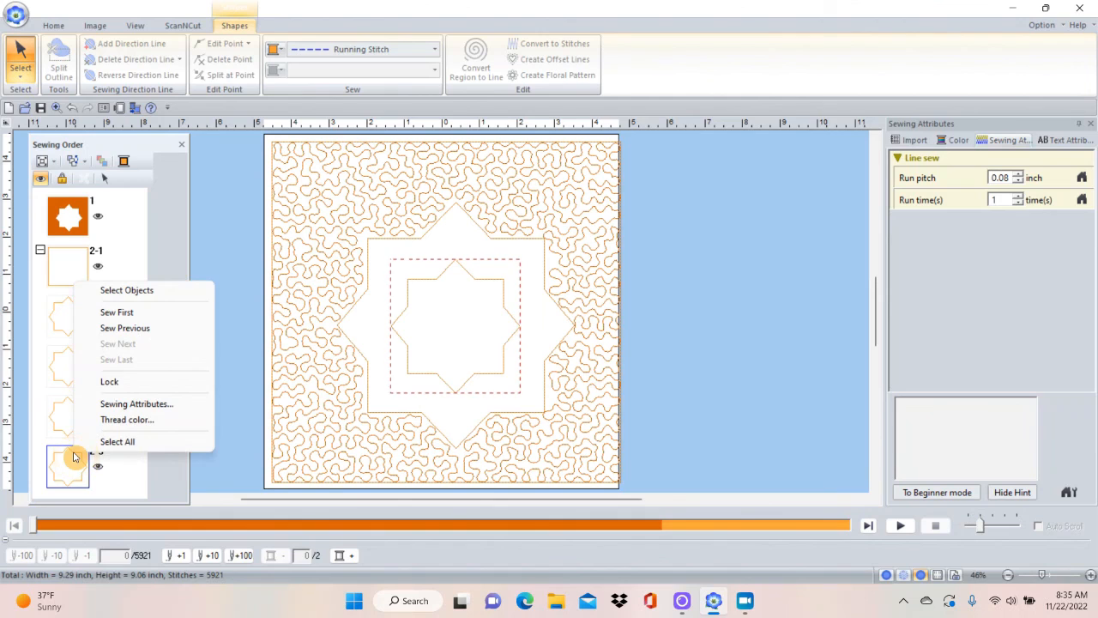
pyautogui.click(101, 290)
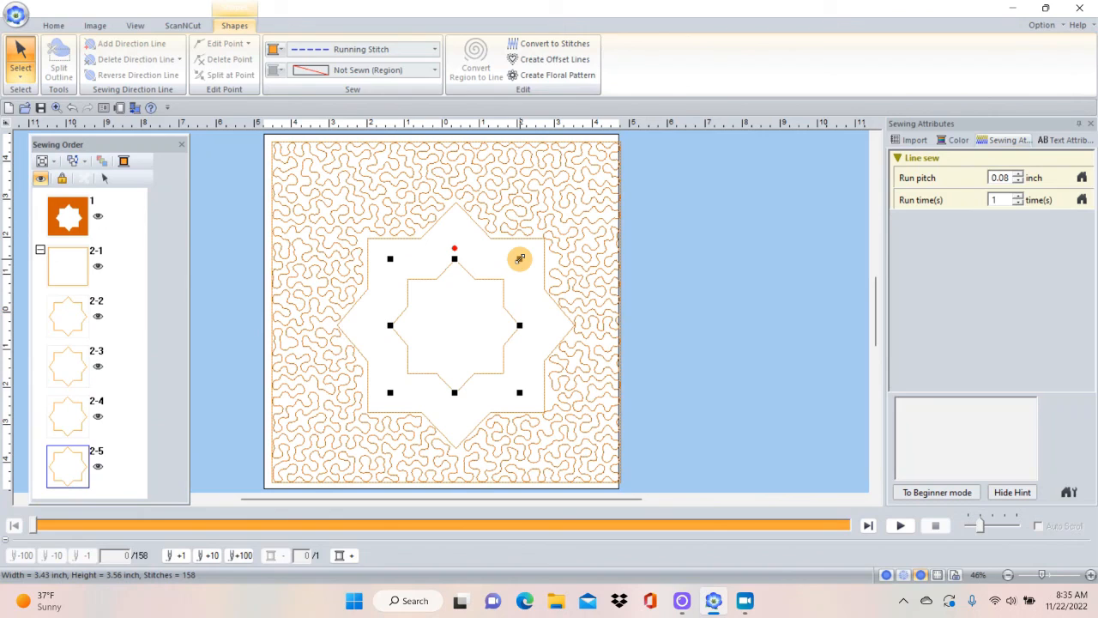
pyautogui.moveTo(520, 258); pyautogui.dragTo(500, 284)
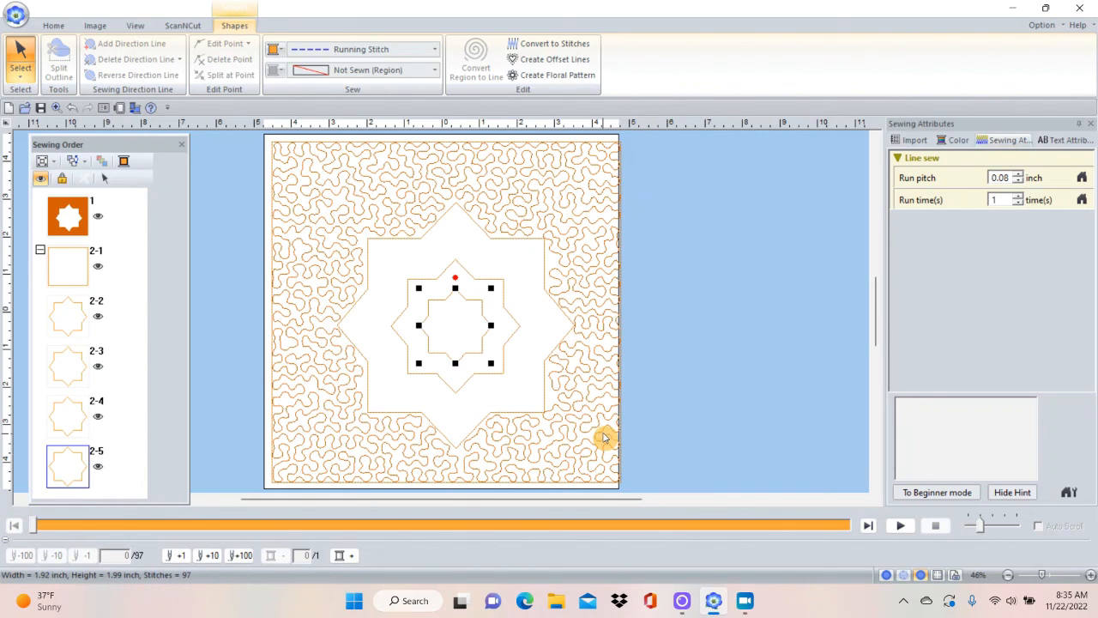
# Select the stippled rectangle, increase its region-sew stippling spacing to 0.43 inch, and deselect it.
pyautogui.click(587, 397)
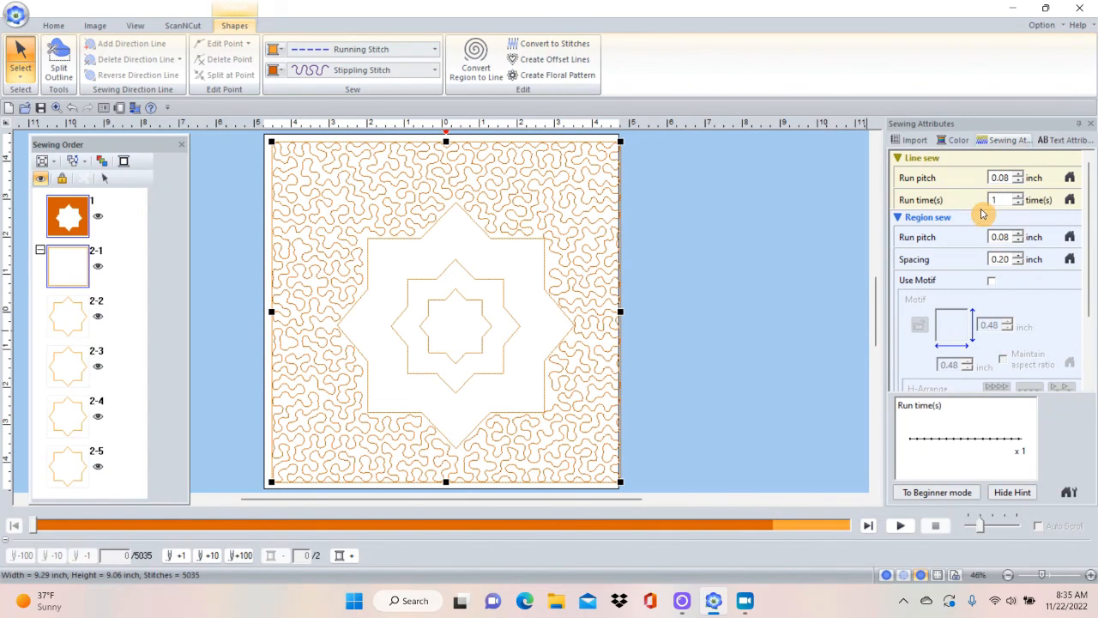
pyautogui.click(1018, 256)
pyautogui.click(1018, 256)
pyautogui.click(1018, 256)
pyautogui.click(1018, 257)
pyautogui.click(1018, 256)
pyautogui.click(1018, 257)
pyautogui.click(1018, 257)
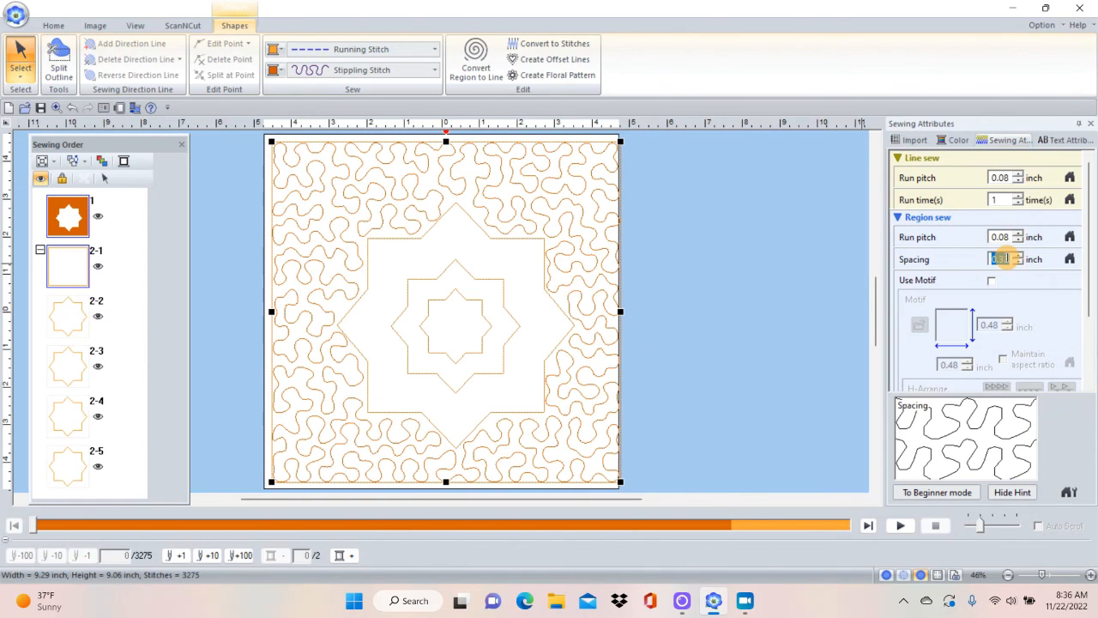
pyautogui.click(1017, 256)
pyautogui.click(1016, 256)
pyautogui.click(1016, 257)
pyautogui.click(1016, 256)
pyautogui.click(1016, 256)
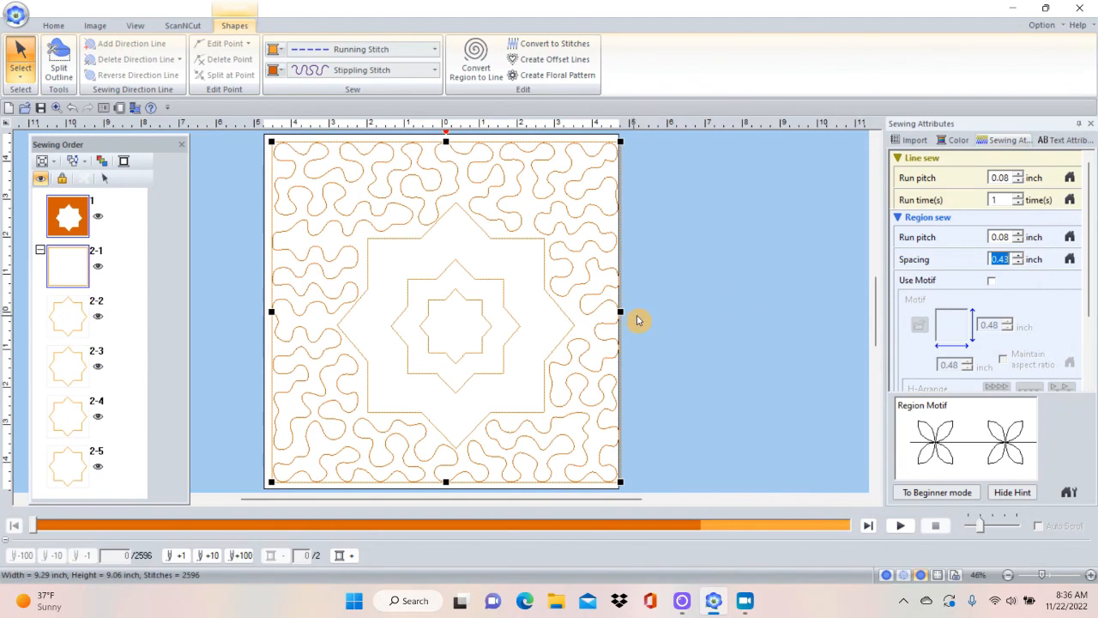
pyautogui.click(691, 274)
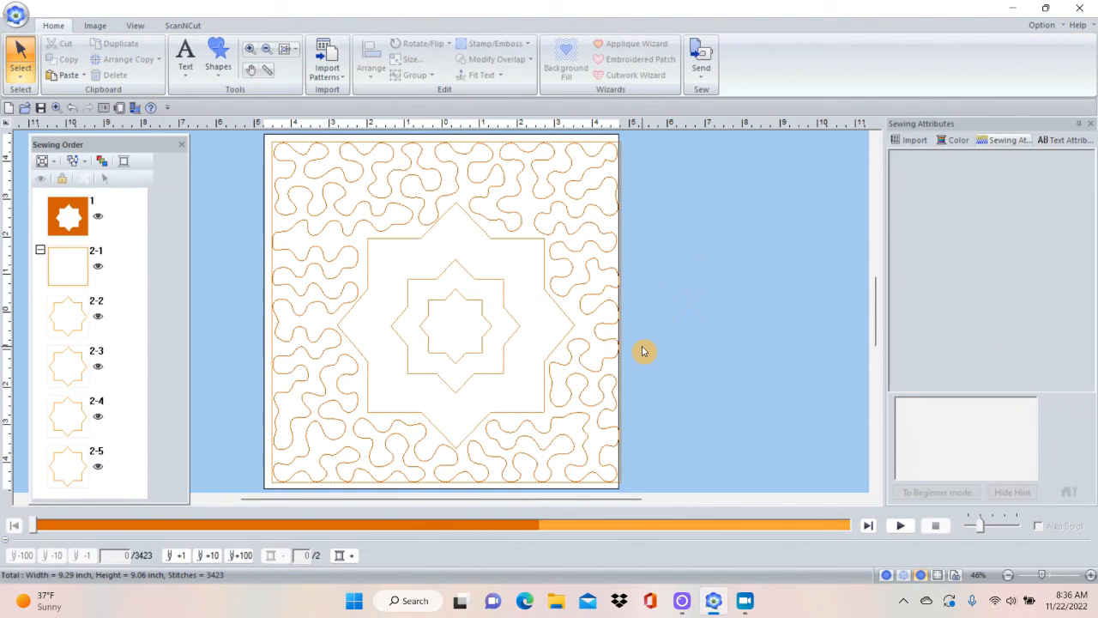